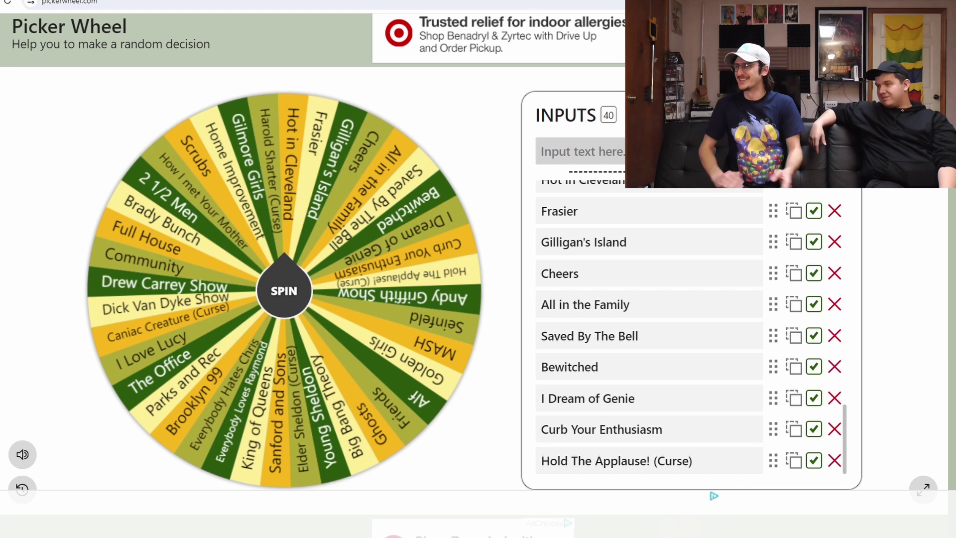
Spin the TV-show wheel twice until it lands on Friends, then dismiss the result
click(267, 275)
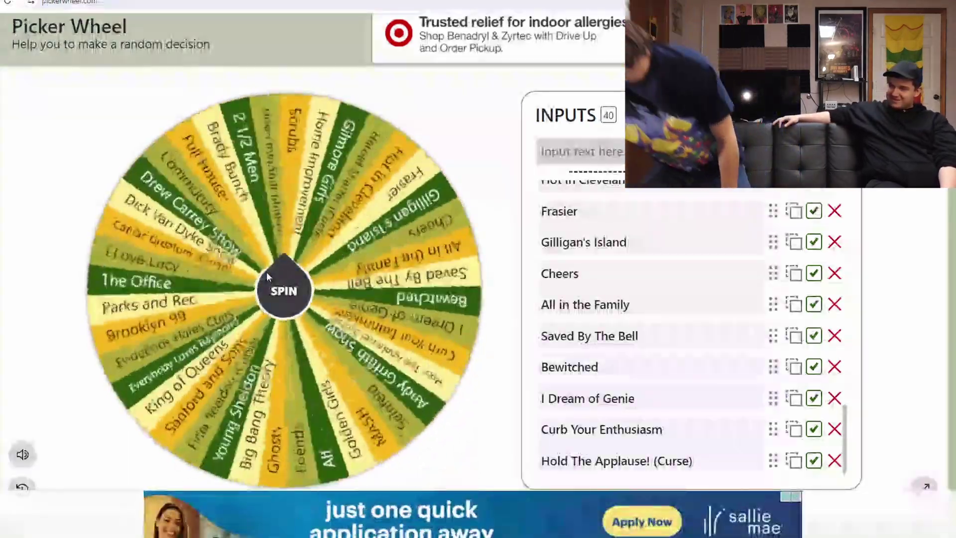
click(267, 272)
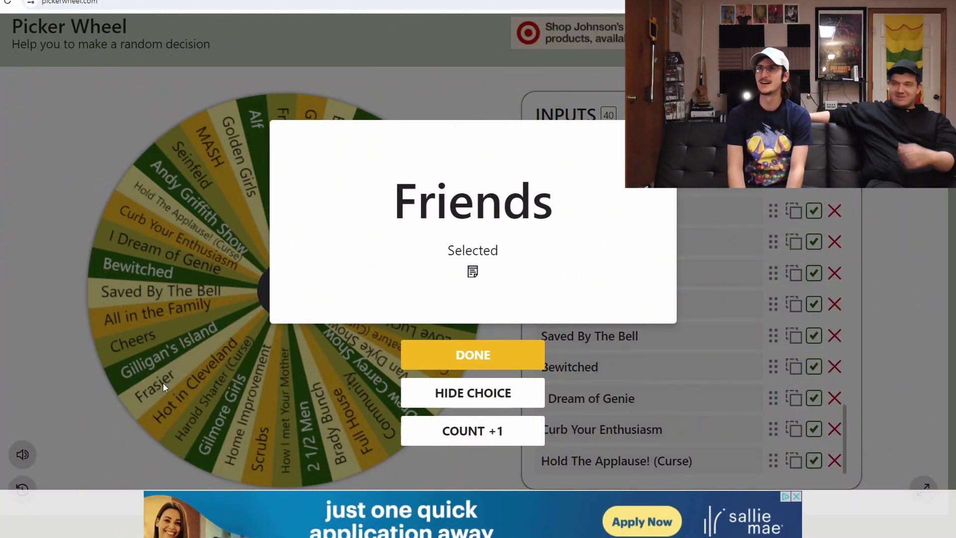
click(420, 369)
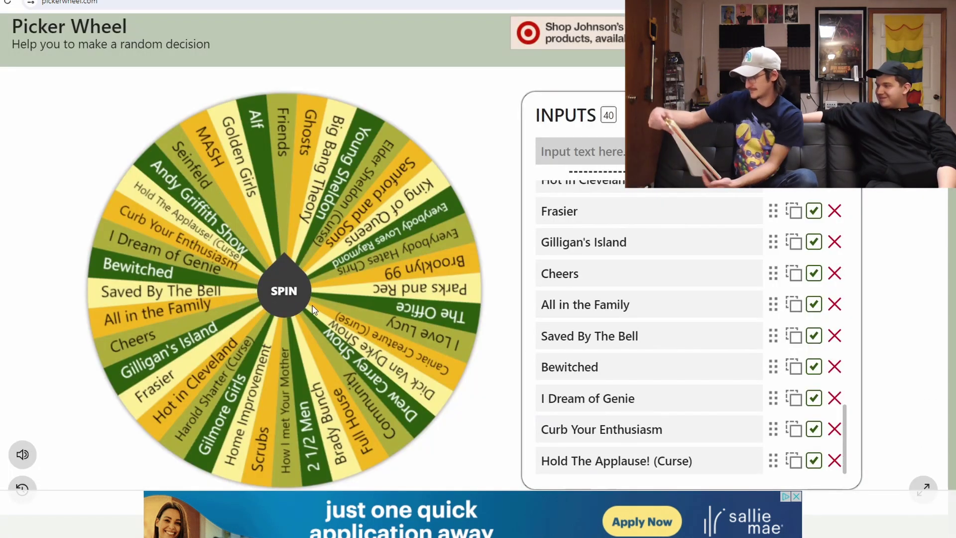
Spin the show wheel three times until it picks Elder Sheldon (Curse), then dismiss it
click(291, 293)
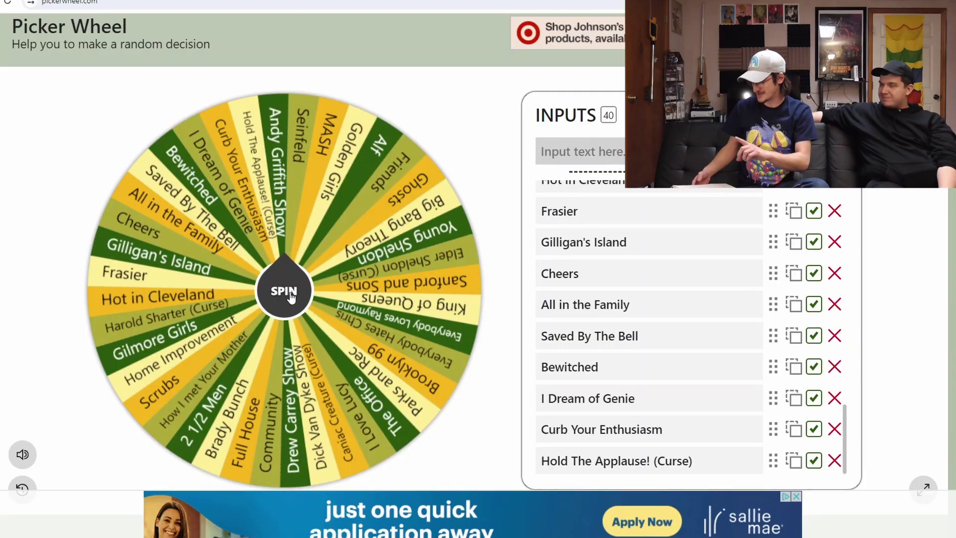
click(291, 296)
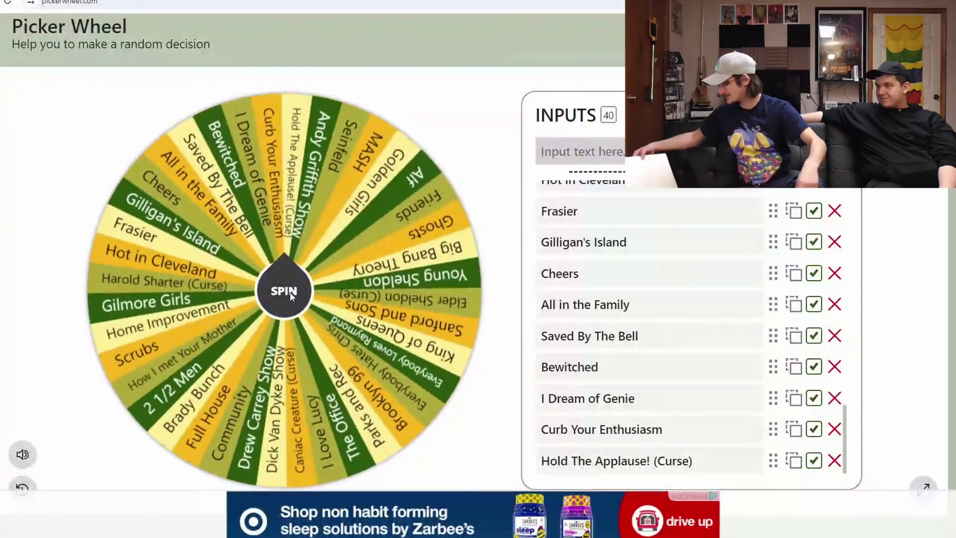
click(289, 292)
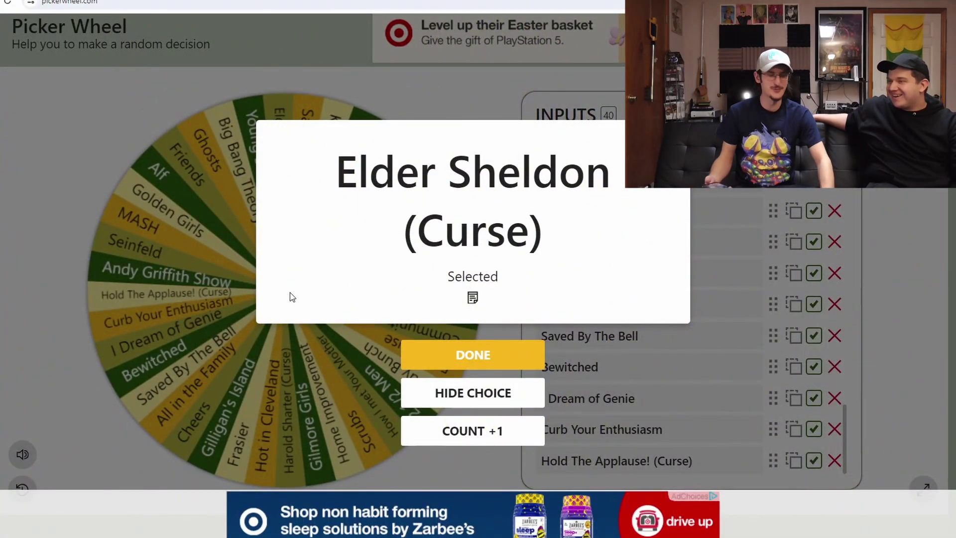
click(421, 361)
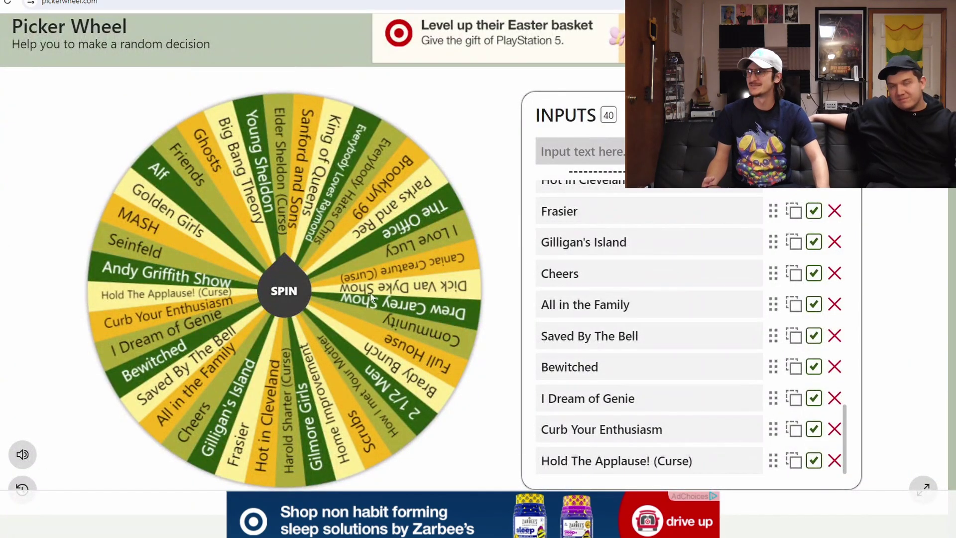
Spin three more times, dismiss the repeat Elder Sheldon (Curse) result, and switch to Krita
click(292, 296)
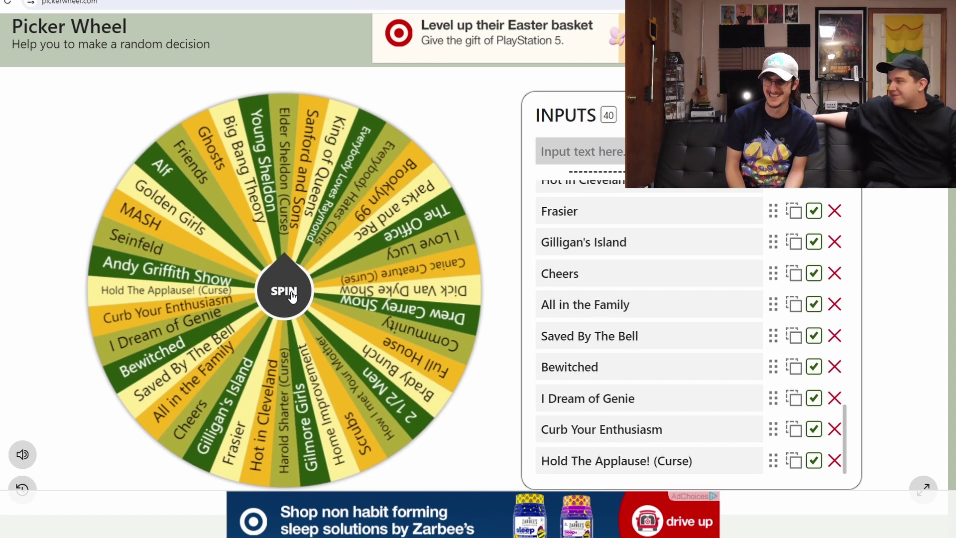
click(292, 297)
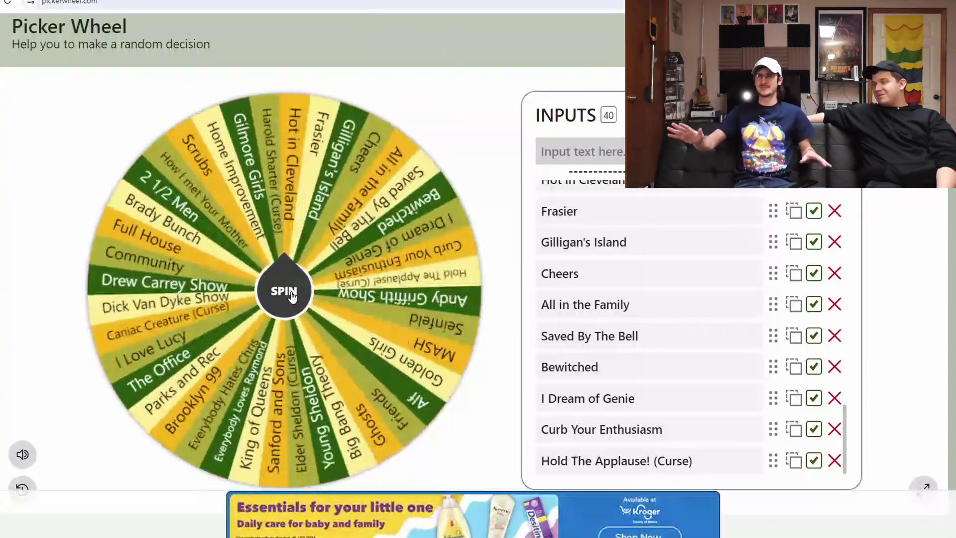
click(292, 295)
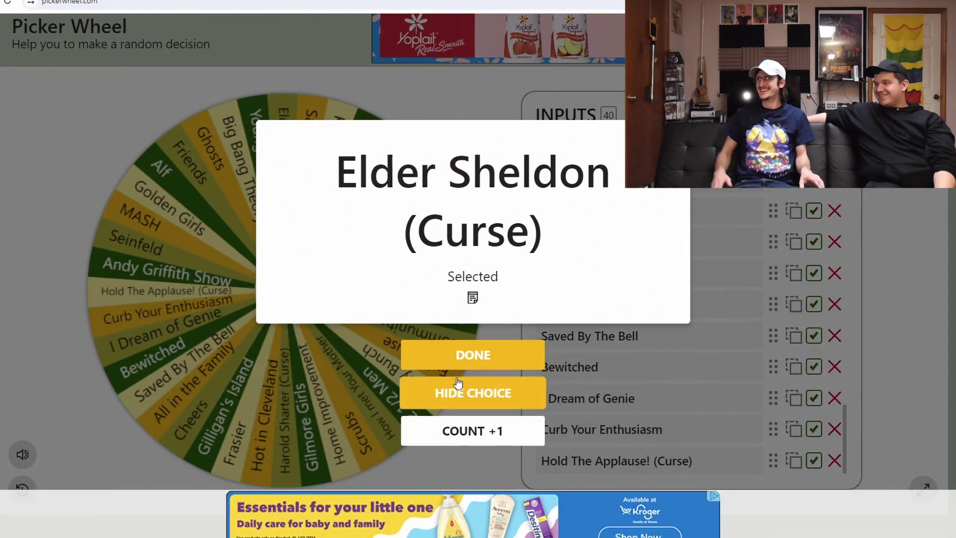
click(461, 356)
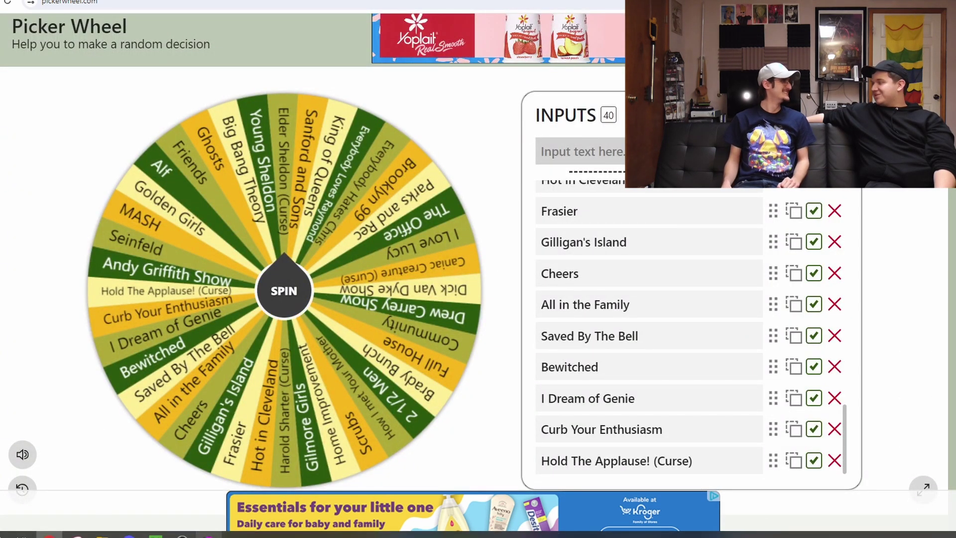
mouse_move(209, 536)
click(192, 512)
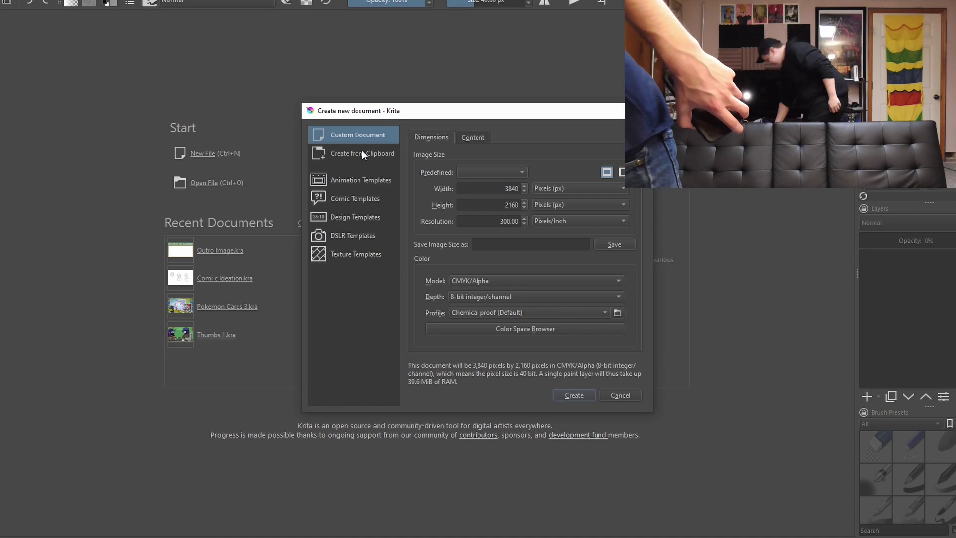
Create the blank 3840×2160 Custom Document canvas, then bring Picker Wheel back up
click(573, 394)
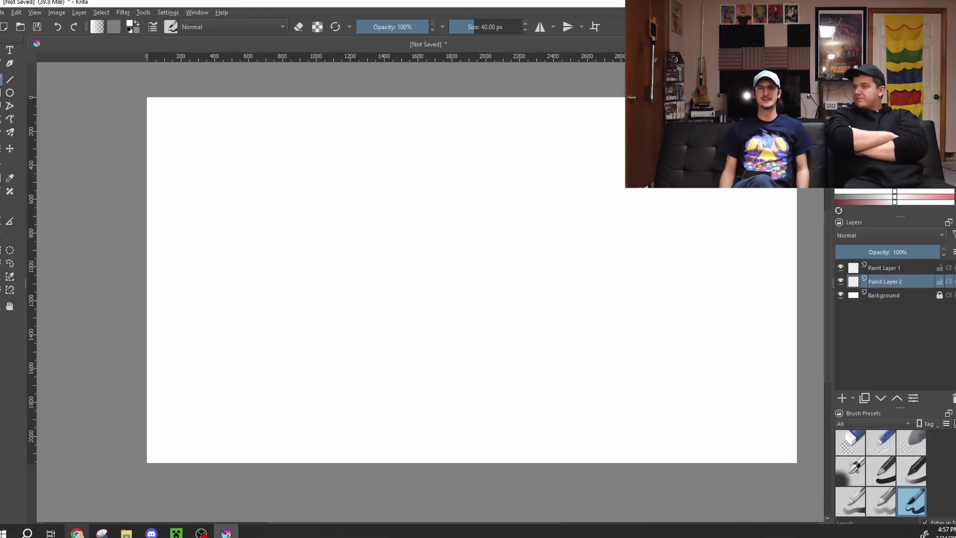
click(77, 532)
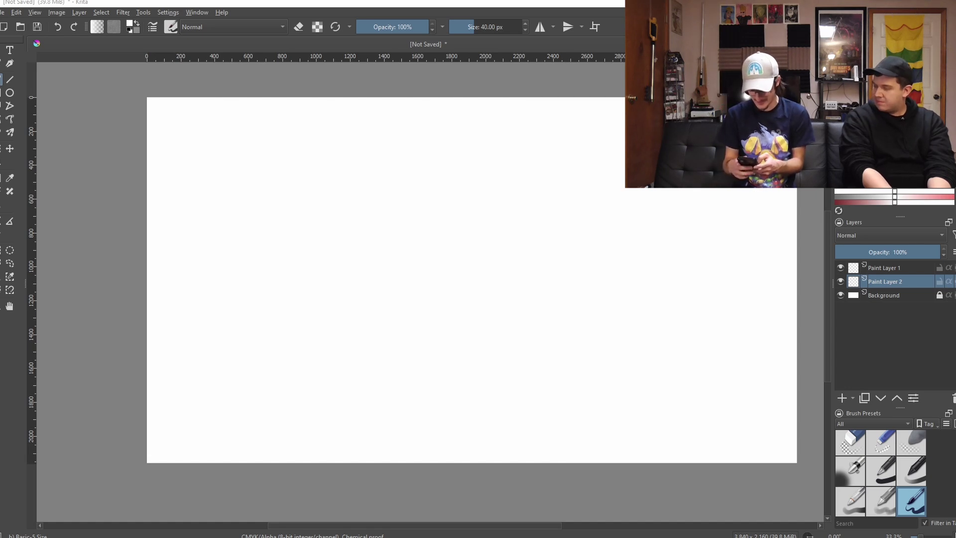
Select Paint Layer 1 in the Layers docker as the active drawing layer
click(884, 268)
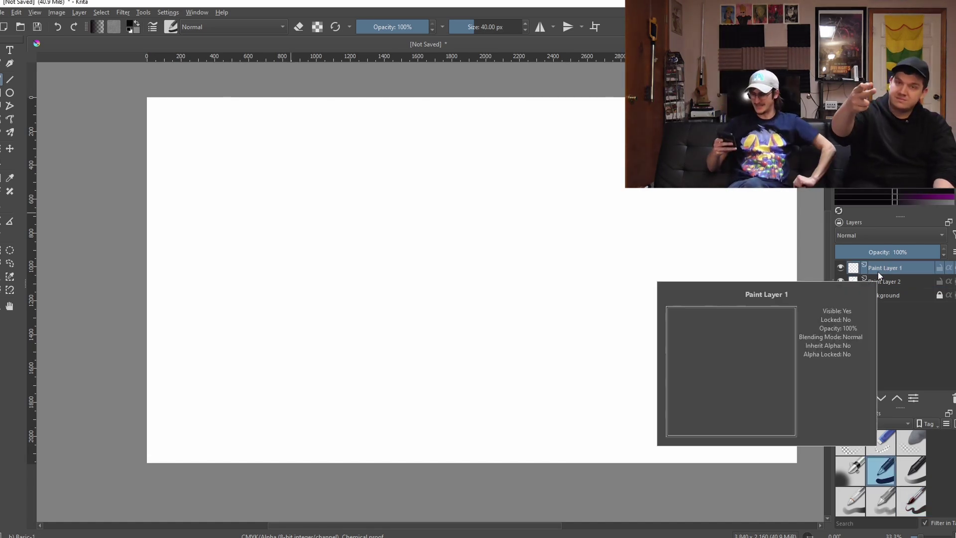
Sketch and undo a head outline, then draw the two eyes and a mustache
mouse_move(334, 166)
mouse_down()
mouse_move(317, 169)
mouse_move(320, 240)
mouse_move(384, 240)
mouse_move(367, 166)
mouse_move(333, 165)
mouse_move(262, 277)
mouse_move(356, 267)
mouse_move(329, 145)
mouse_up()
key(ctrl+z)
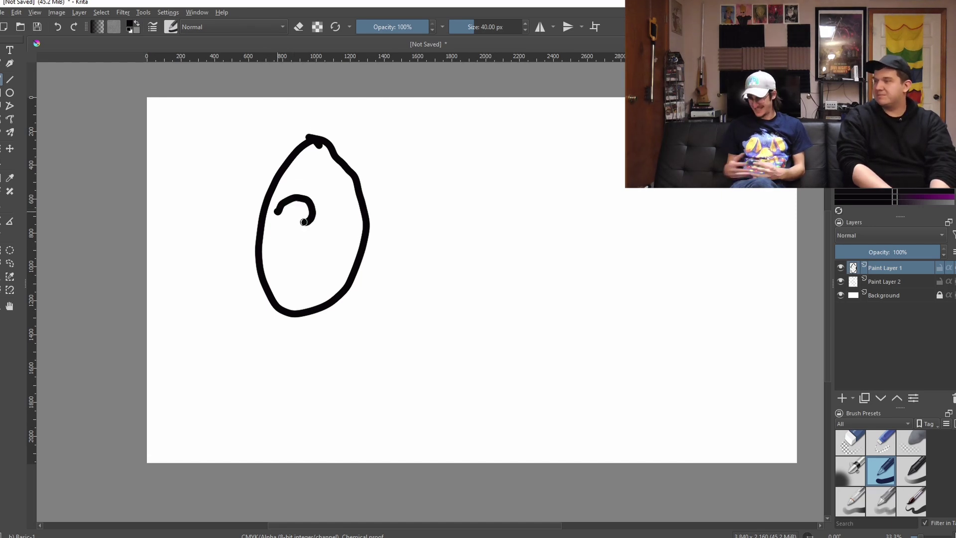
mouse_move(304, 222)
mouse_down()
mouse_move(277, 211)
mouse_move(347, 206)
mouse_up()
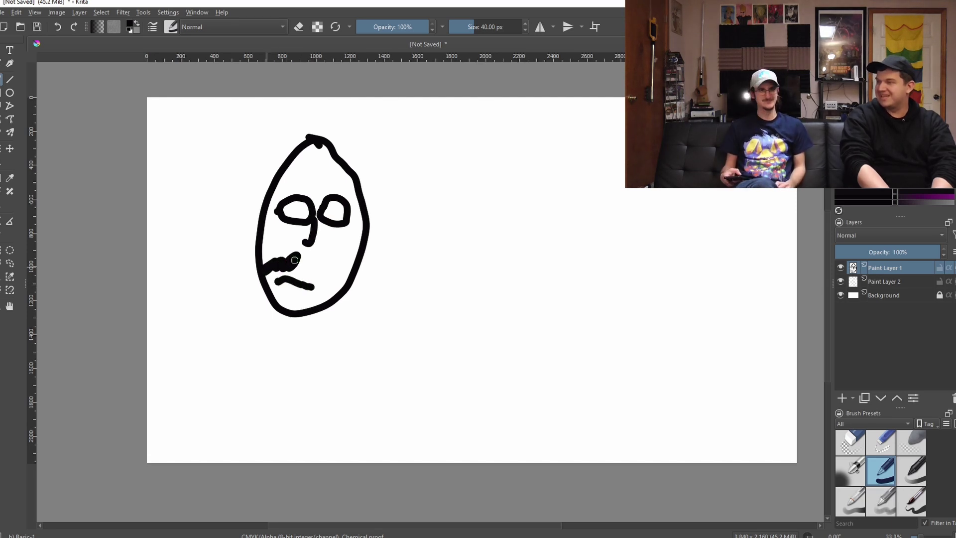
mouse_move(294, 260)
mouse_down()
mouse_move(319, 266)
mouse_move(320, 331)
mouse_move(271, 373)
mouse_move(235, 384)
mouse_move(256, 353)
mouse_move(247, 319)
mouse_move(256, 279)
mouse_up()
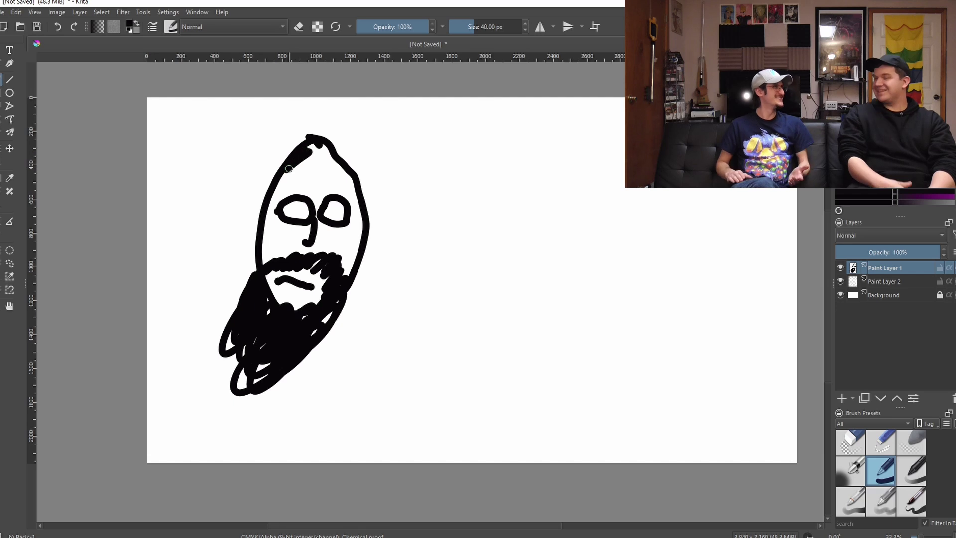
Add dark hair on the head, a pupil in the right eye, and an arm curving right
mouse_move(289, 169)
mouse_down()
mouse_move(343, 159)
mouse_move(351, 172)
mouse_up()
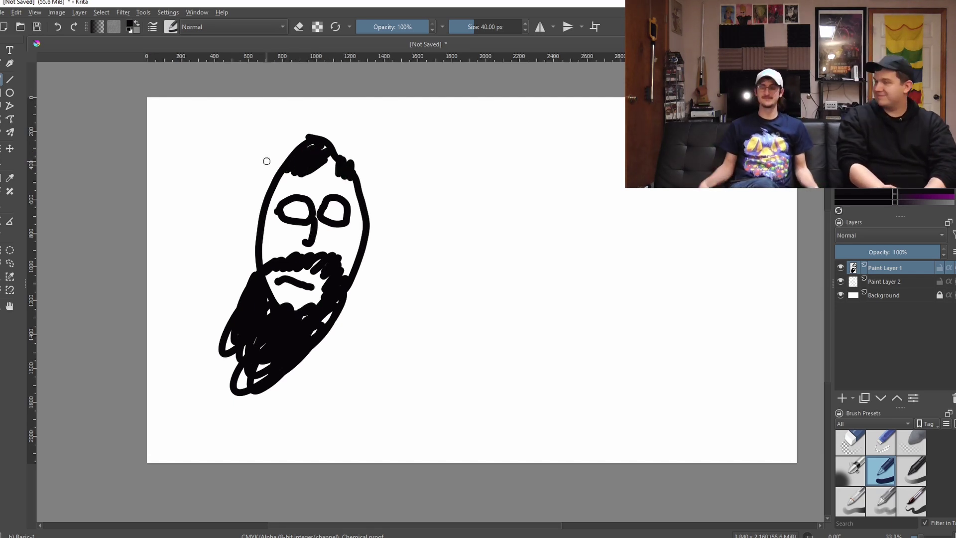
drag(274, 168, 272, 177)
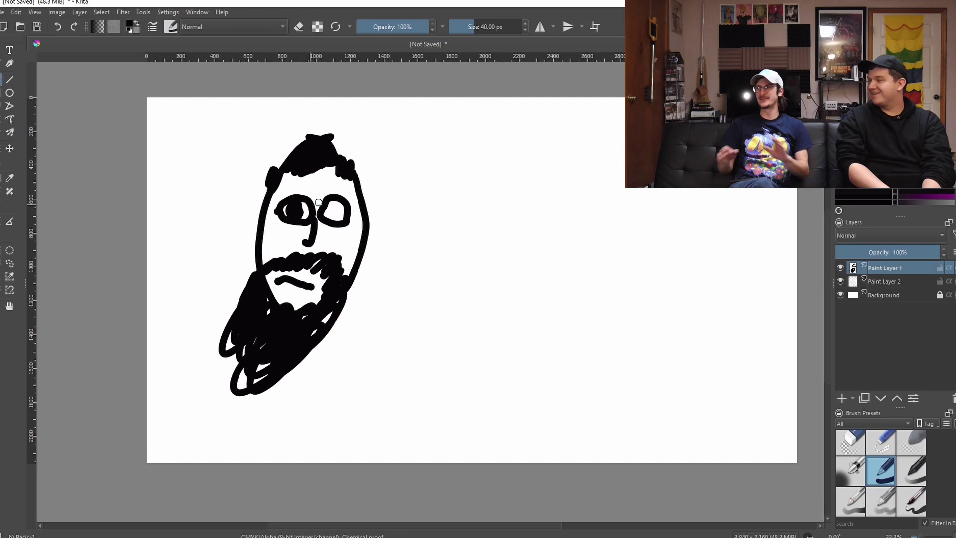
drag(330, 206, 333, 215)
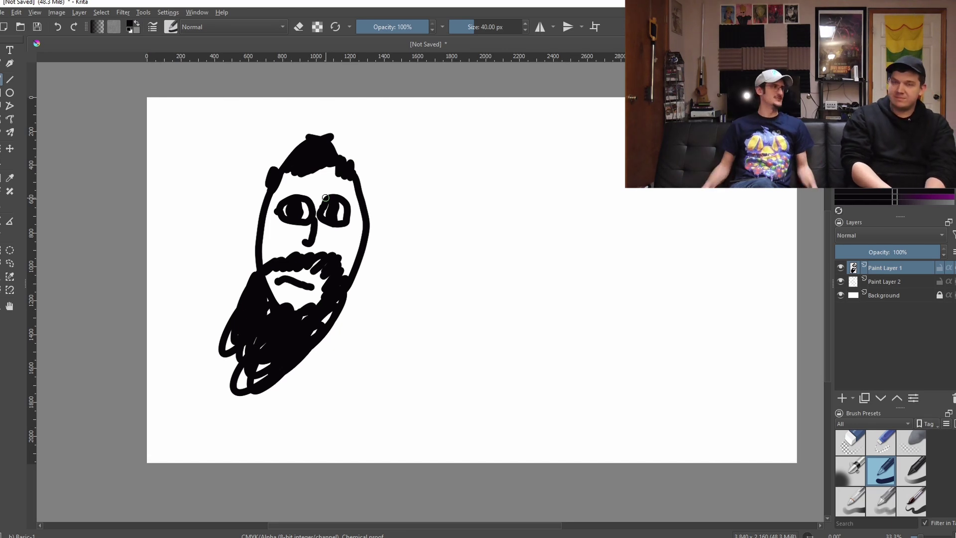
drag(346, 296, 409, 255)
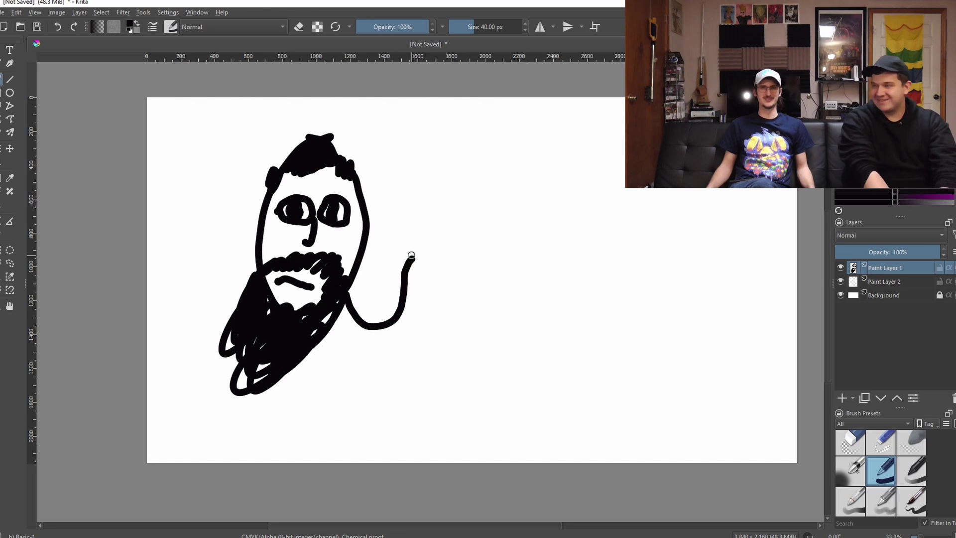
Add curled fingers to the raised hand, the body's bottom line, feet and the left leg
drag(438, 259, 400, 347)
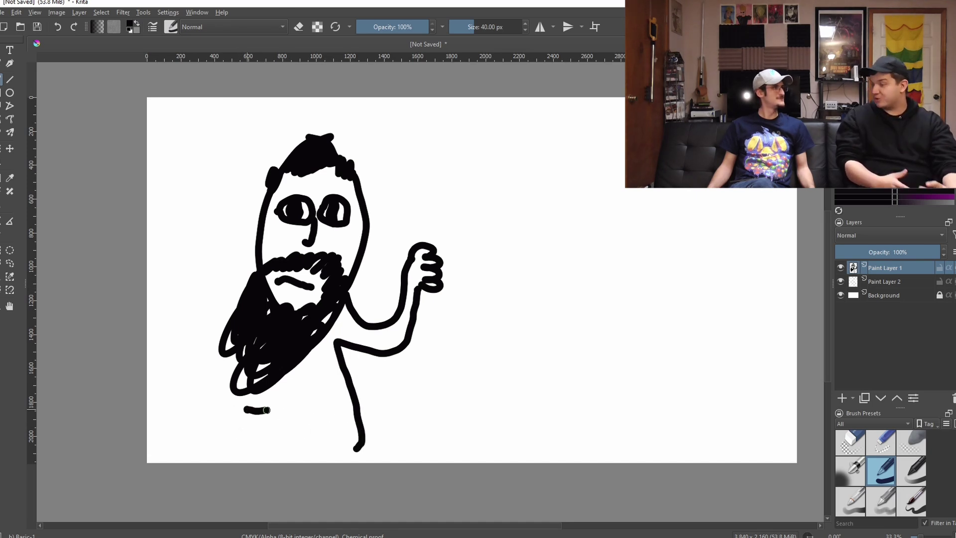
drag(266, 411, 327, 402)
drag(356, 449, 383, 447)
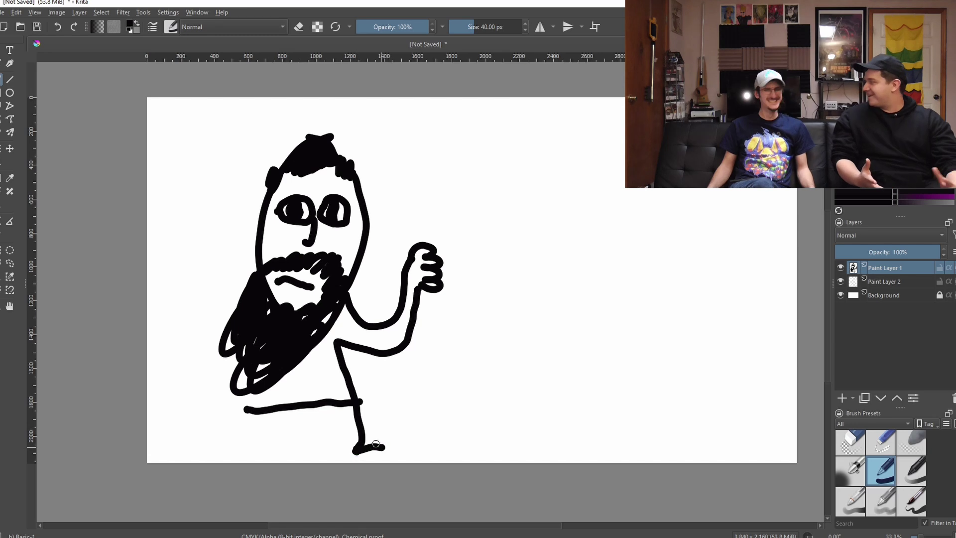
drag(242, 411, 239, 438)
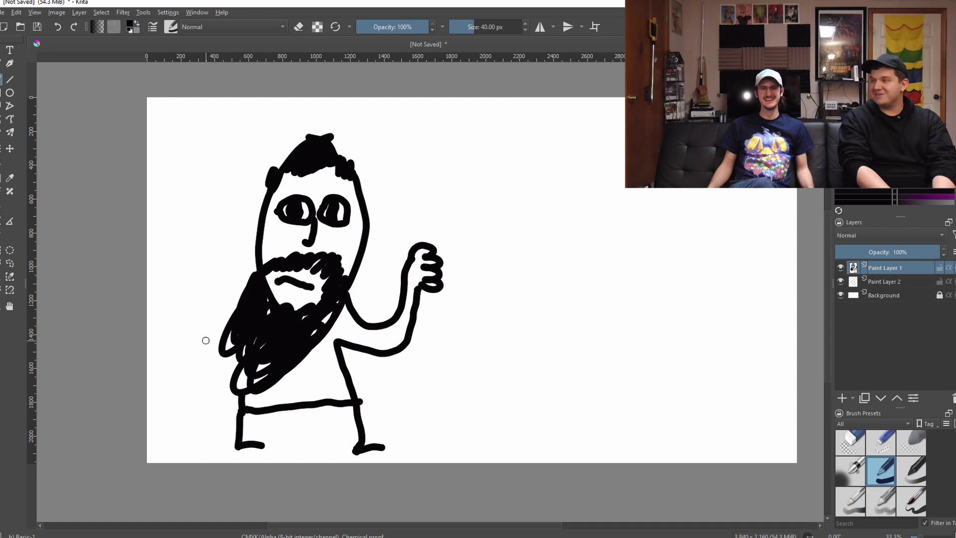
Draw a tall bottle-like object in the hand and a small dot beside the nose
mouse_move(416, 220)
mouse_down()
mouse_move(430, 203)
mouse_move(445, 222)
mouse_move(440, 246)
mouse_up()
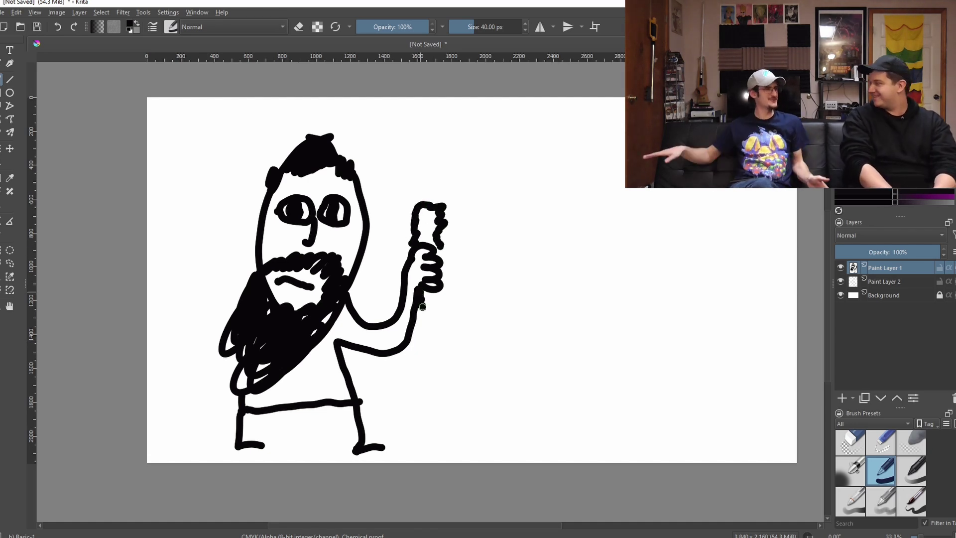
drag(421, 292, 438, 285)
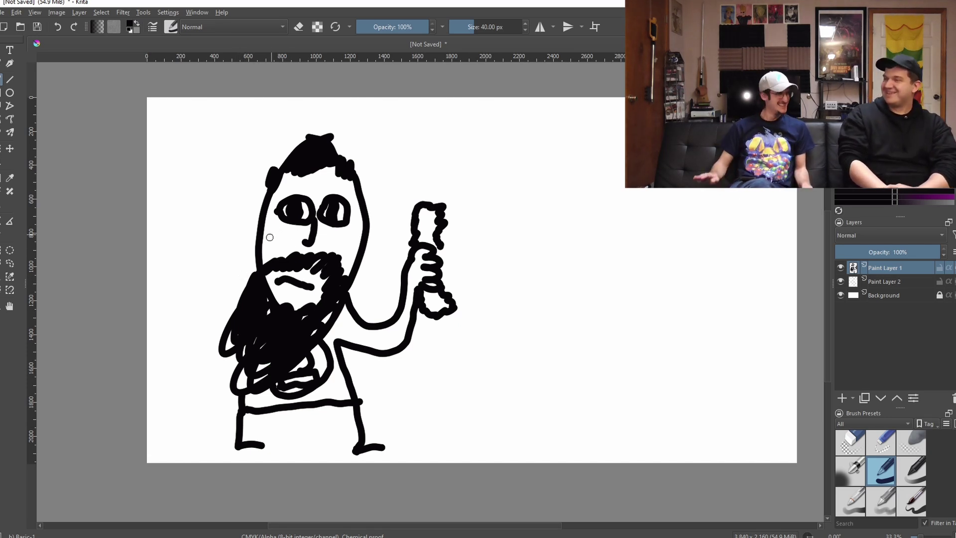
drag(269, 236, 274, 235)
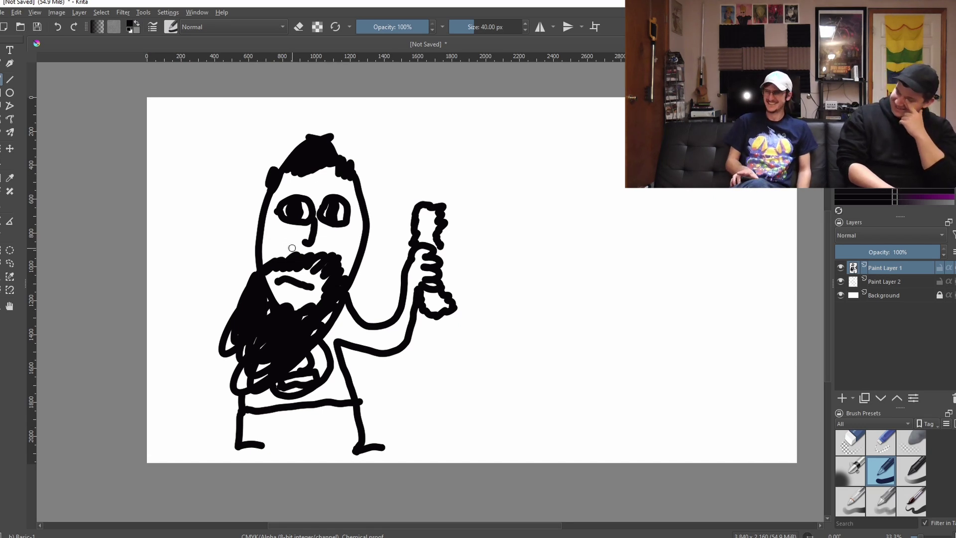
Undo the bearded doodle until the canvas is blank, and reduce the brush to 12.30 px
key(ctrl+z)
key(ctrl+z)
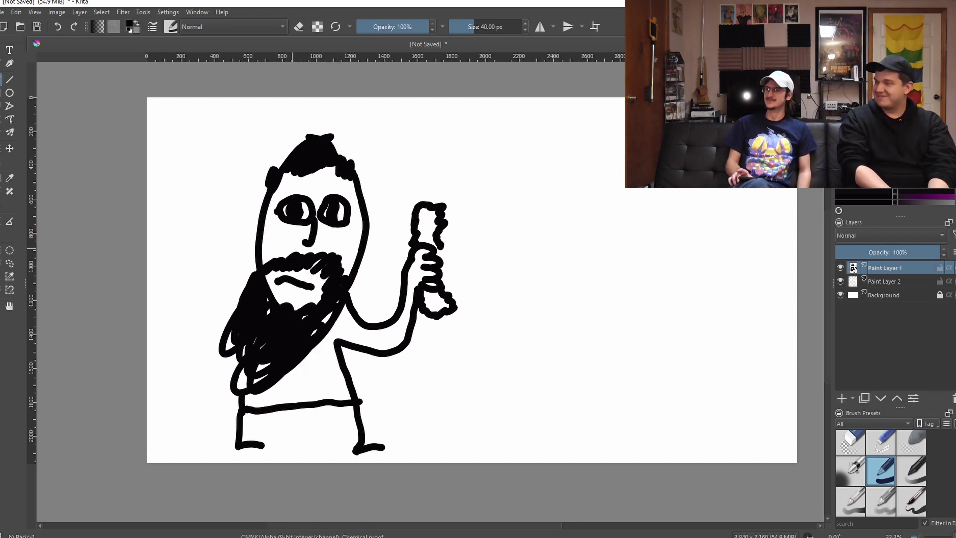
key(ctrl+z)
key(ctrl+z)
key(ctrl+z)
key(ctrl+z)
key(ctrl+z)
key(ctrl+z)
key(ctrl+z)
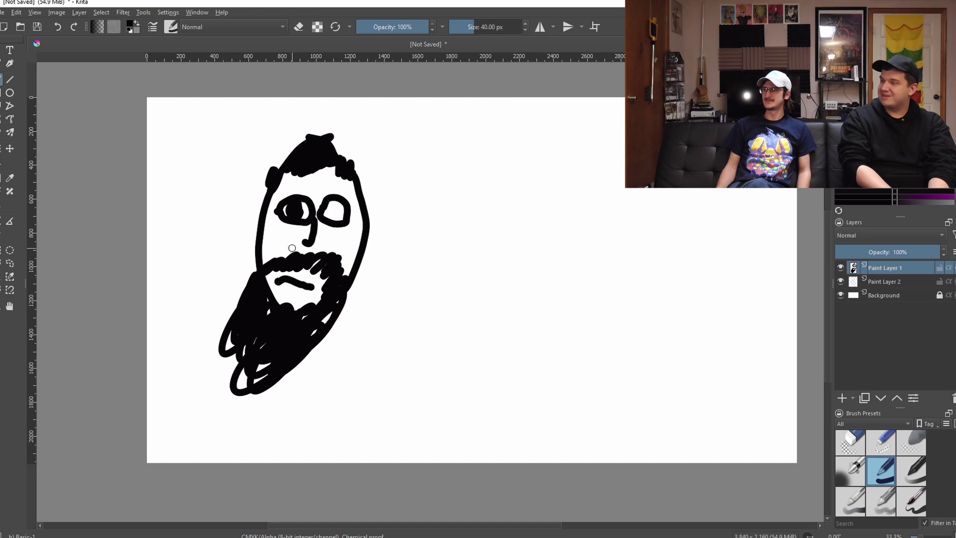
key(ctrl+z)
key(ctrl+z)
key(ctrl+z)
key(ctrl+z)
key(ctrl+z)
key(ctrl+z)
key(ctrl+z)
key(ctrl+z)
key(ctrl+z)
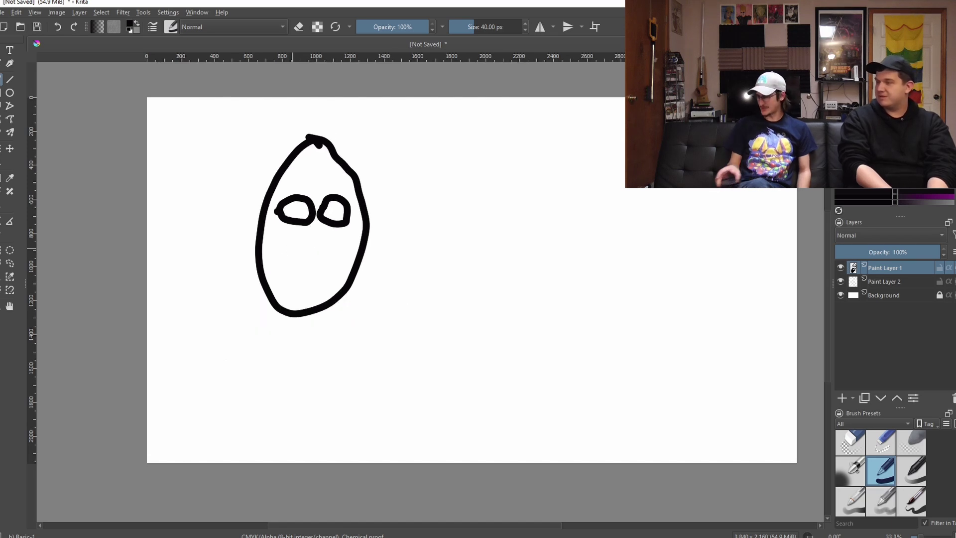
key(ctrl+z)
key(ctrl+z)
key(ctrl+z)
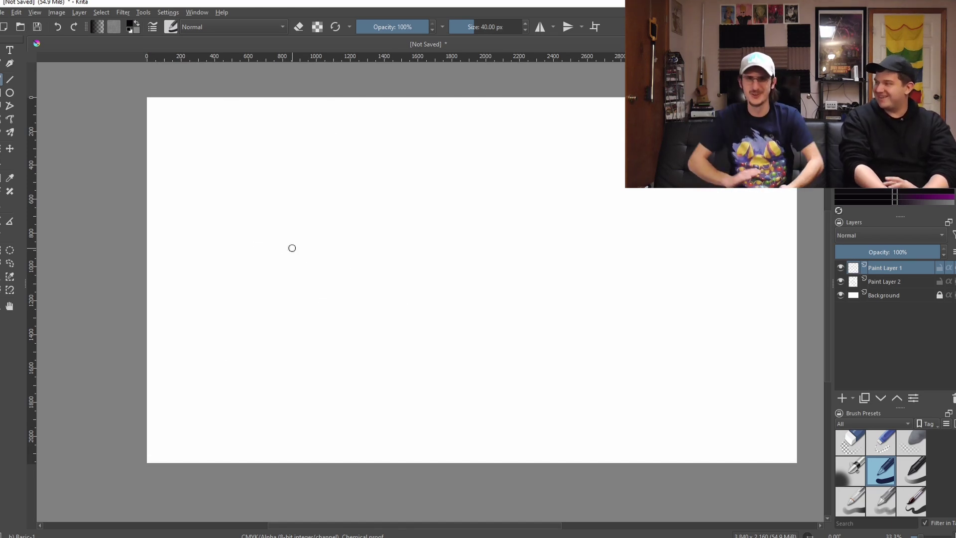
click(463, 23)
Draw the oval head, left shoulder line, and a belly circle with a 2-shaped emblem
mouse_move(388, 135)
mouse_down()
mouse_move(372, 213)
mouse_move(398, 227)
mouse_up()
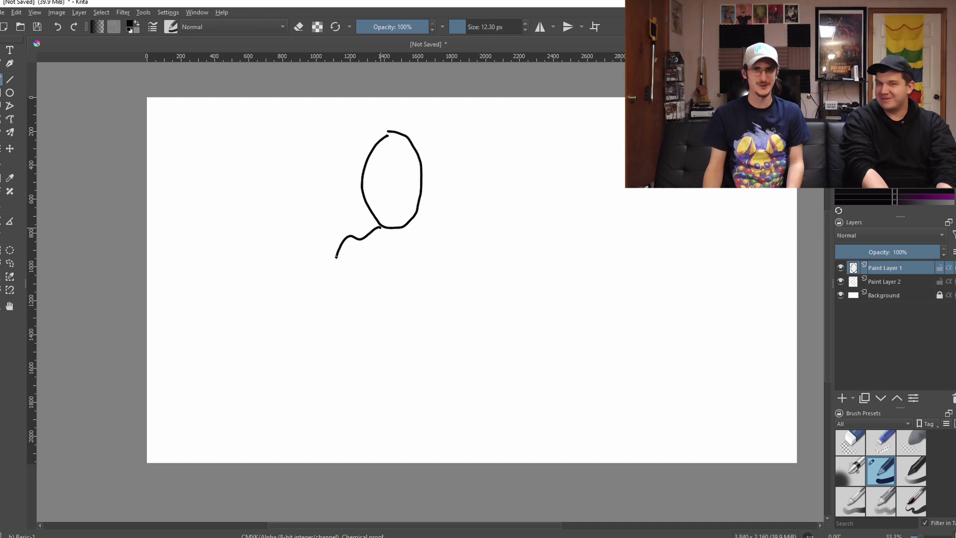
drag(337, 256, 328, 332)
mouse_move(386, 248)
mouse_down()
mouse_move(419, 310)
mouse_move(381, 248)
mouse_up()
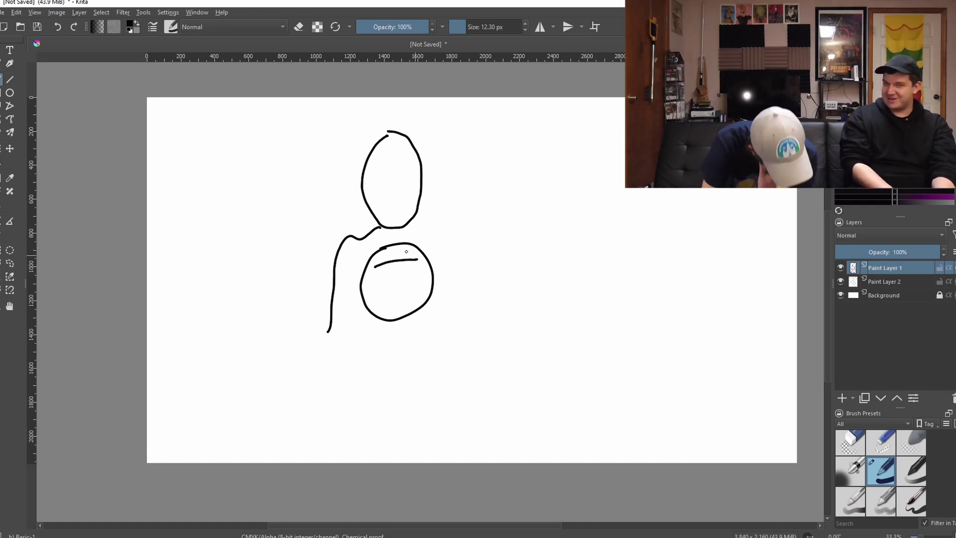
click(370, 271)
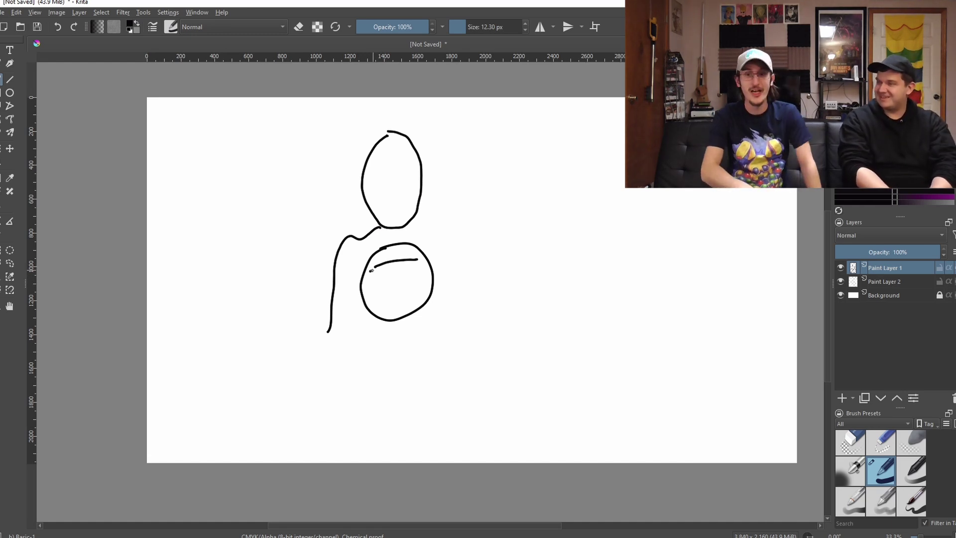
drag(380, 294, 387, 309)
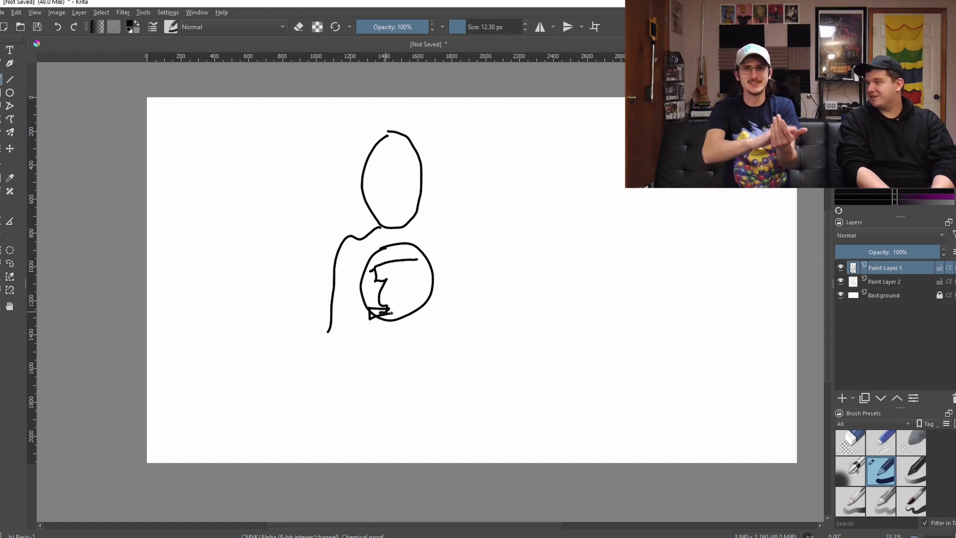
mouse_move(404, 284)
mouse_down()
mouse_move(418, 302)
mouse_move(417, 259)
mouse_move(391, 288)
mouse_up()
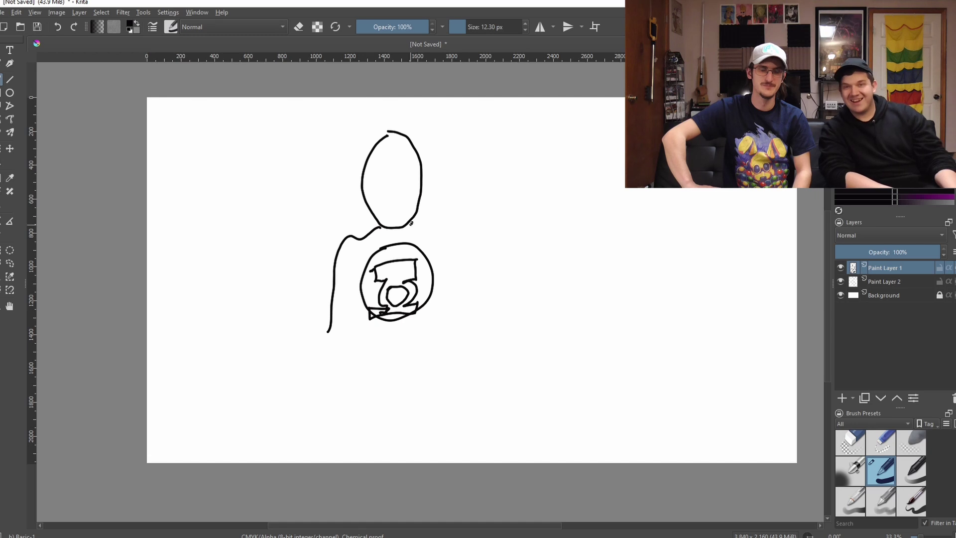
Redraw the right shoulder as a raised arm with a hand, and add a bow tie
drag(411, 223, 455, 262)
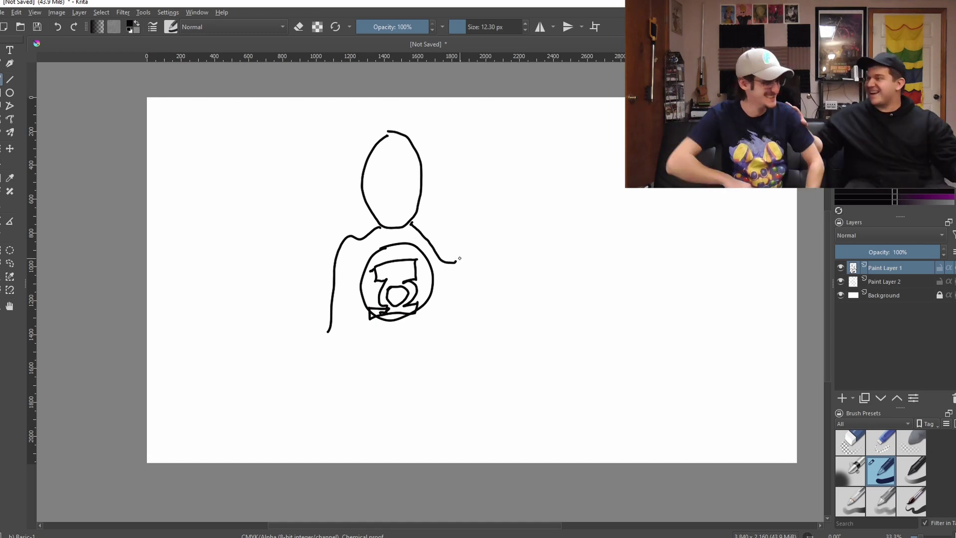
key(ctrl+z)
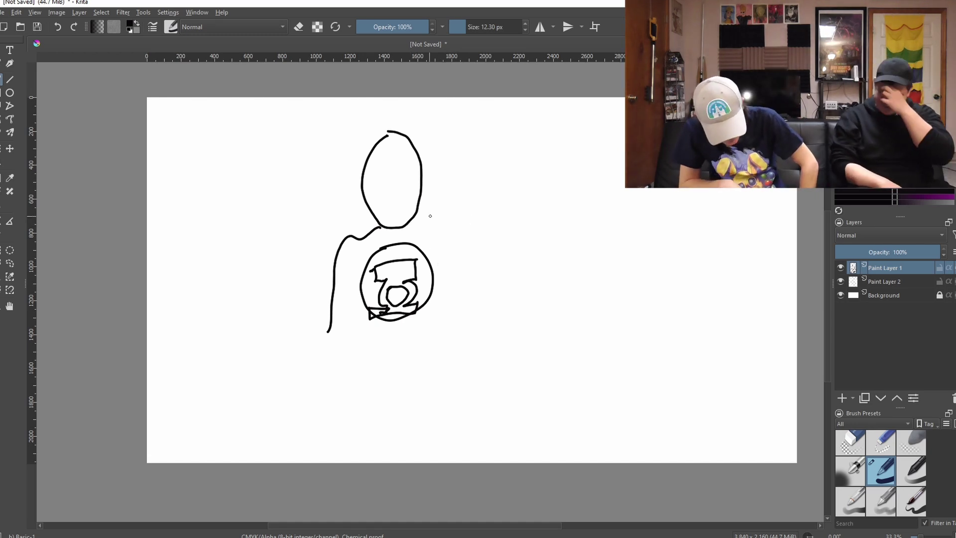
drag(404, 231, 481, 204)
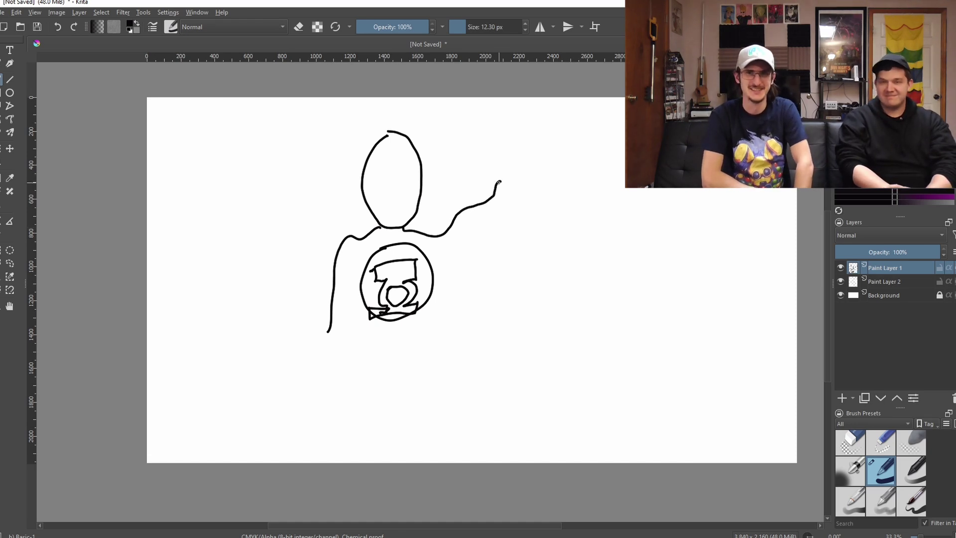
mouse_move(508, 178)
mouse_down()
mouse_move(521, 188)
mouse_move(516, 198)
mouse_move(436, 259)
mouse_move(433, 326)
mouse_up()
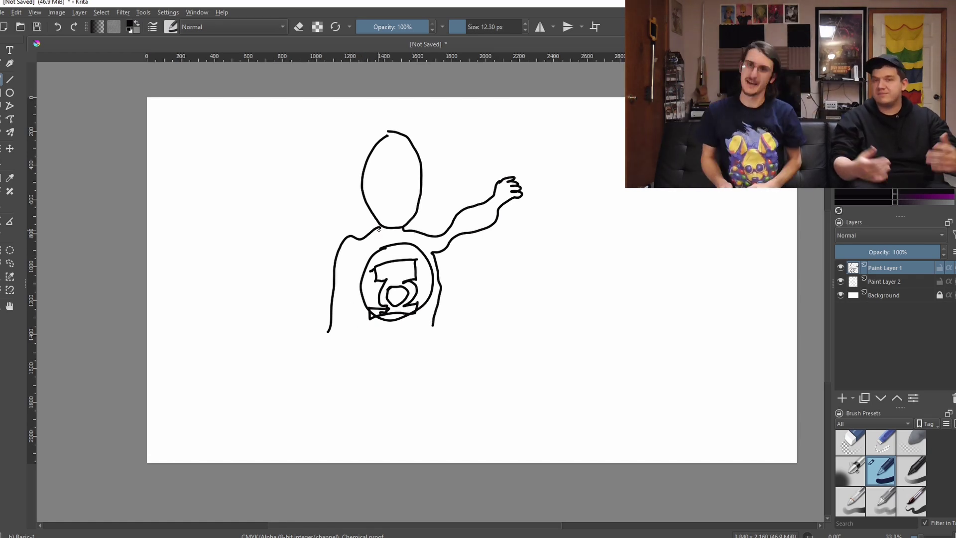
mouse_move(373, 249)
mouse_down()
mouse_move(386, 233)
mouse_move(406, 243)
mouse_up()
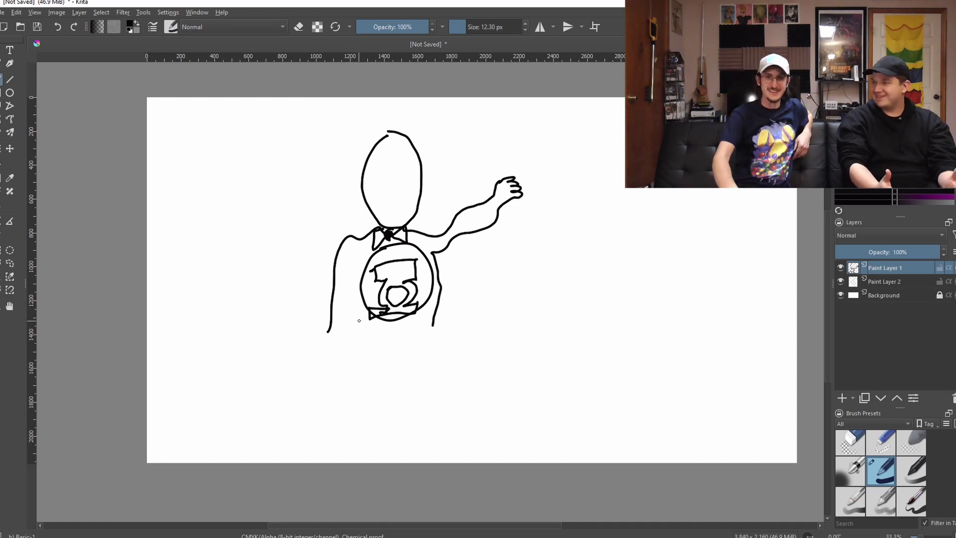
Draw the belt line and the torso's left edges, and start a lower-left hand
drag(350, 332, 442, 325)
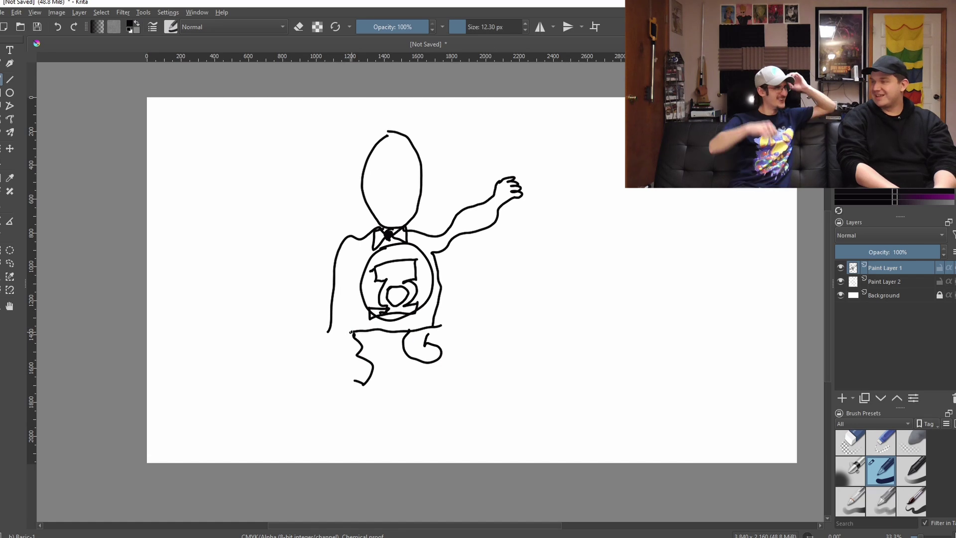
drag(366, 247, 350, 333)
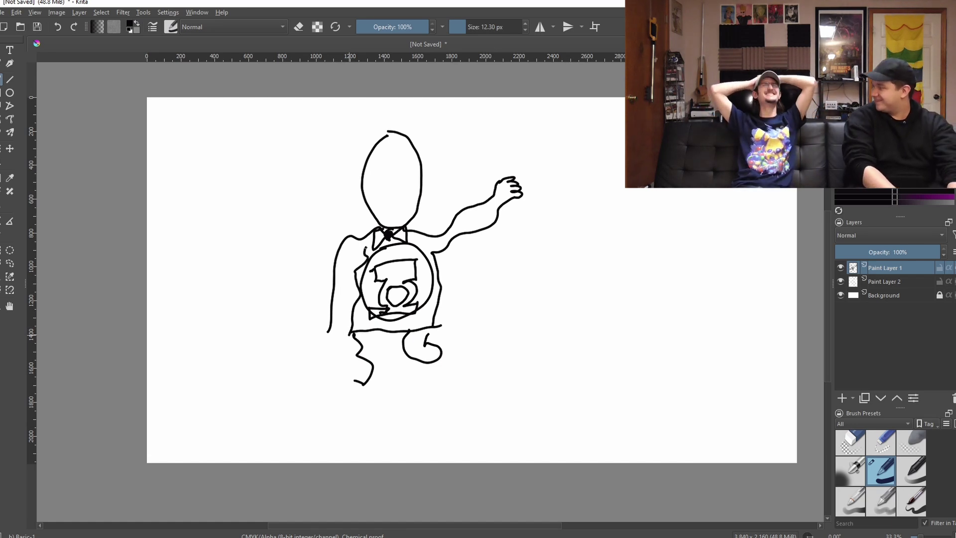
drag(361, 251, 342, 332)
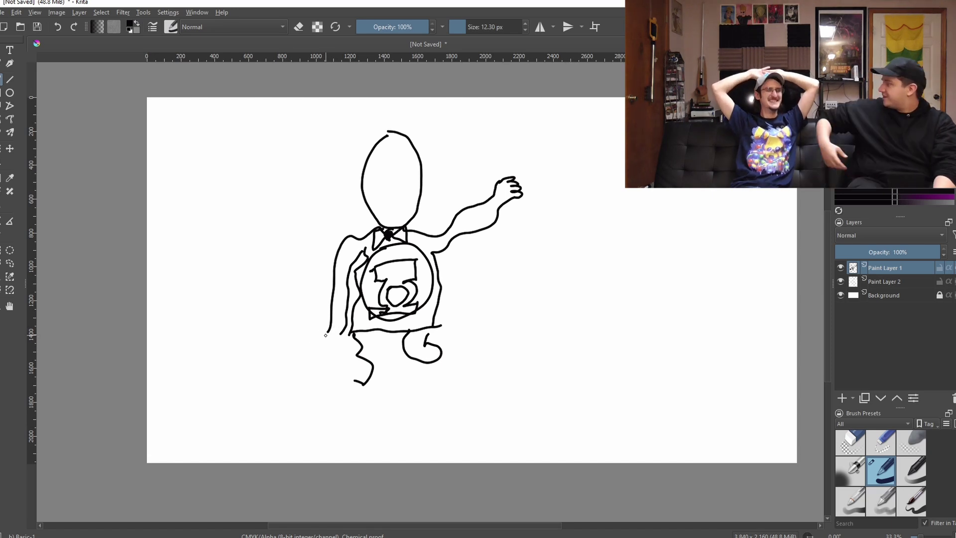
mouse_move(325, 336)
mouse_down()
mouse_move(309, 340)
mouse_move(324, 363)
mouse_move(340, 355)
mouse_up()
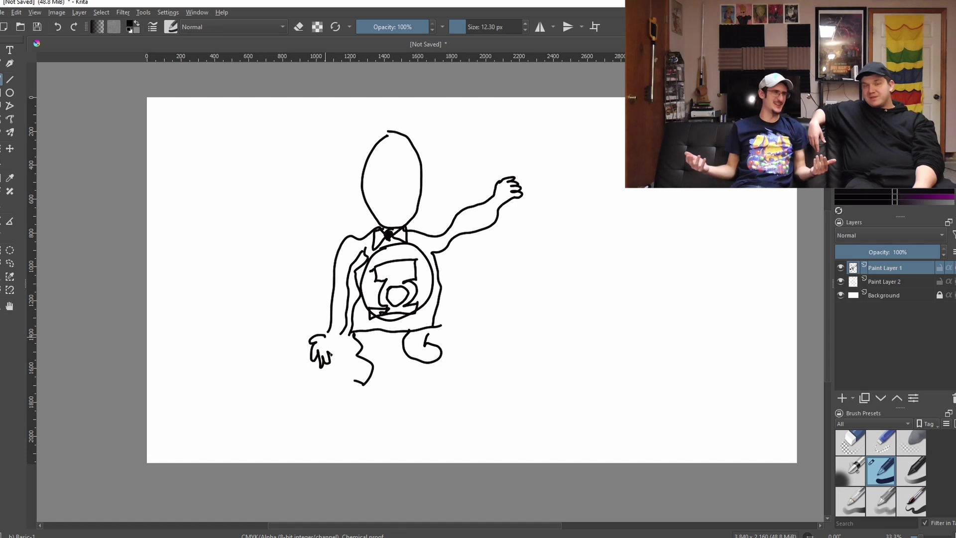
Undo the hand, erase the left arm's lower end at about 60 px, and return to a 14.67 px black brush
key(ctrl+z)
key(ctrl+z)
key(ctrl+z)
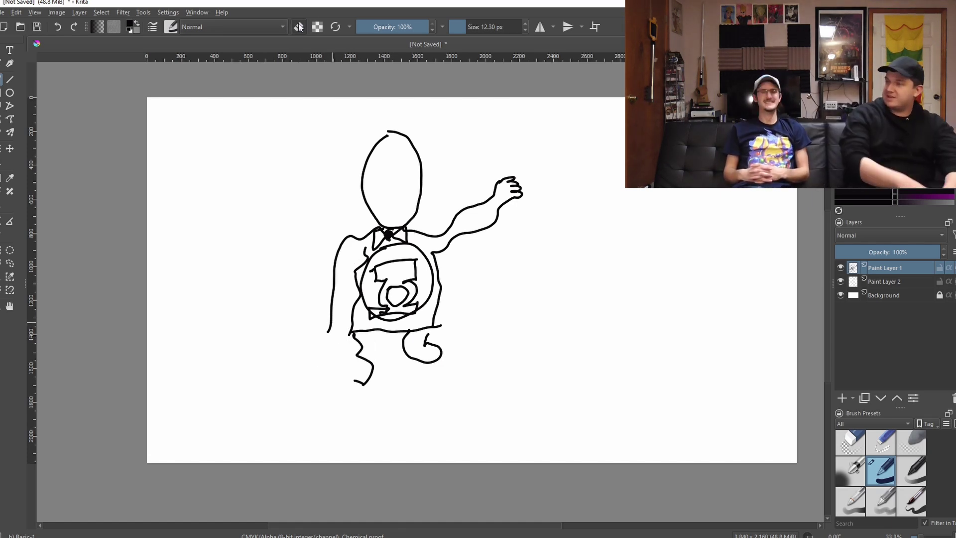
key(e)
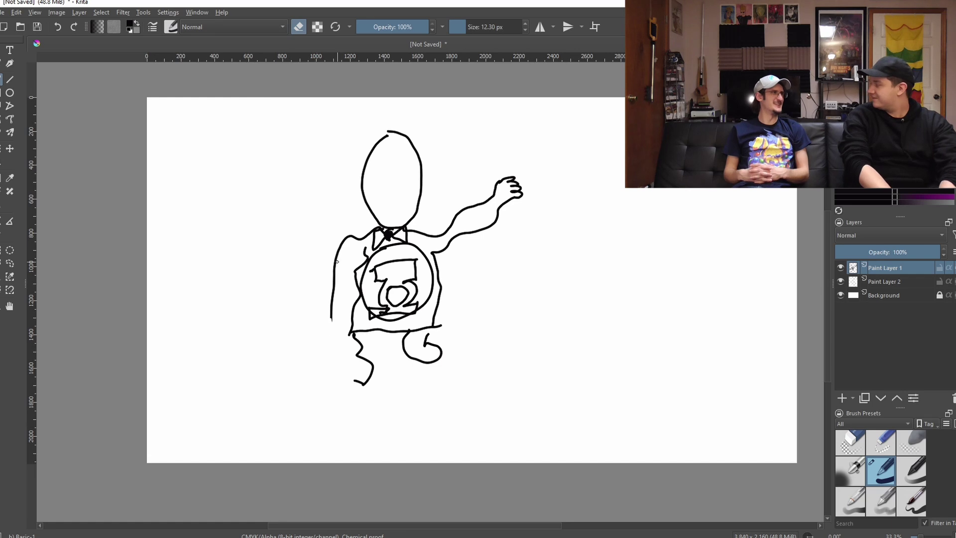
drag(471, 23, 475, 22)
drag(320, 323, 330, 310)
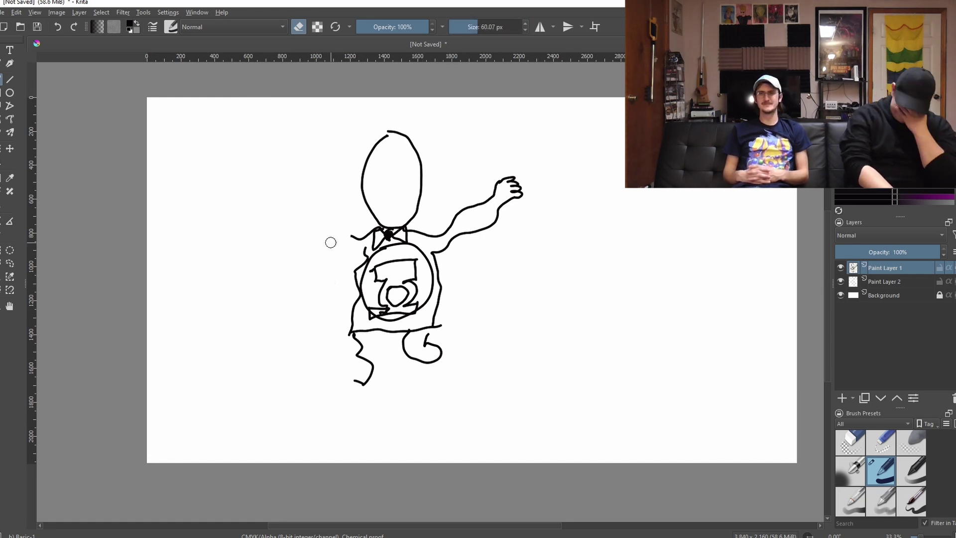
click(466, 27)
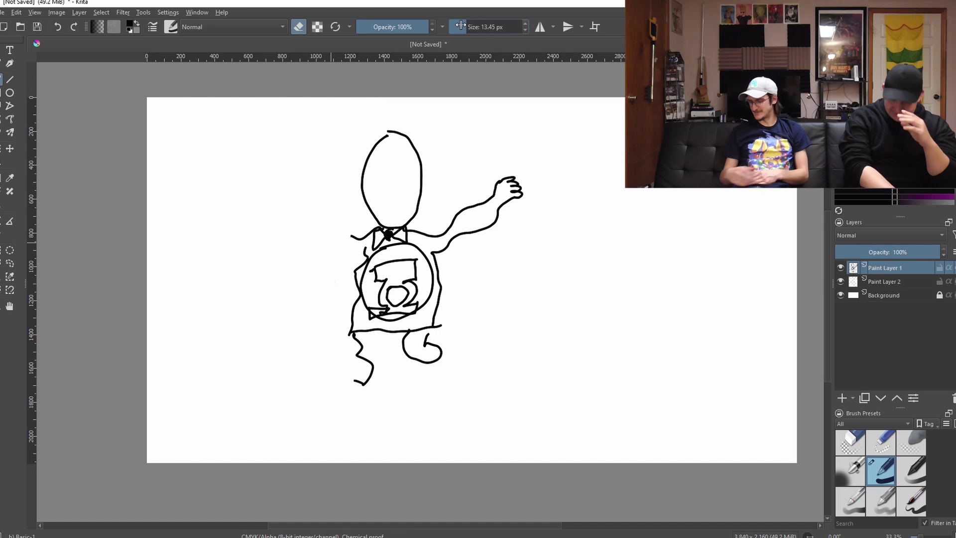
click(298, 28)
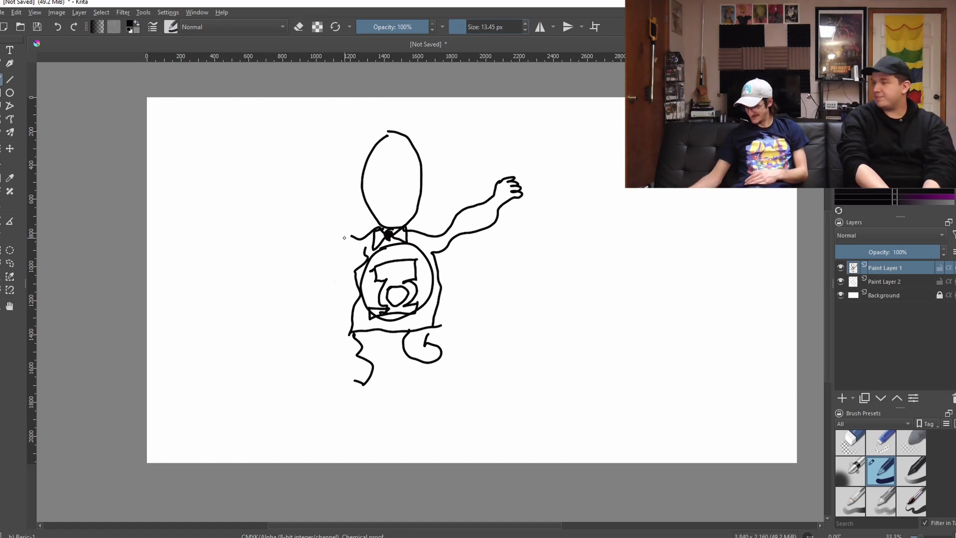
Draw the left arm with a clawed hand and wrist, detail under the right hand, and glasses
drag(347, 236, 294, 265)
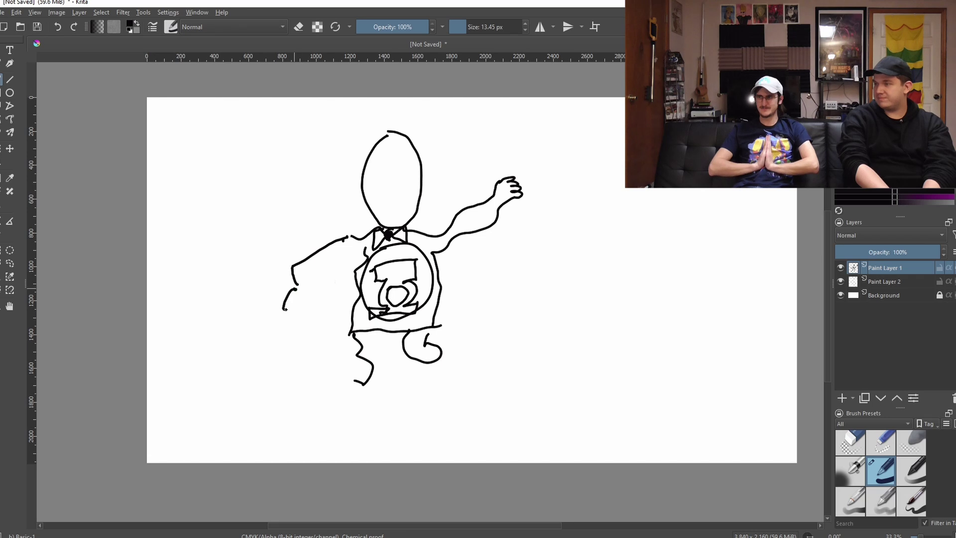
mouse_move(285, 308)
mouse_down()
mouse_move(308, 313)
mouse_move(370, 247)
mouse_up()
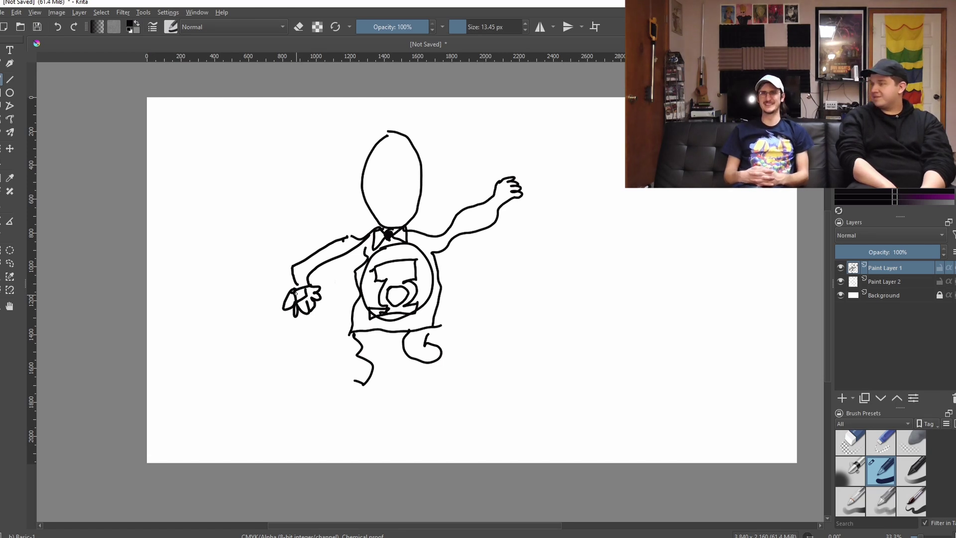
drag(297, 284, 292, 269)
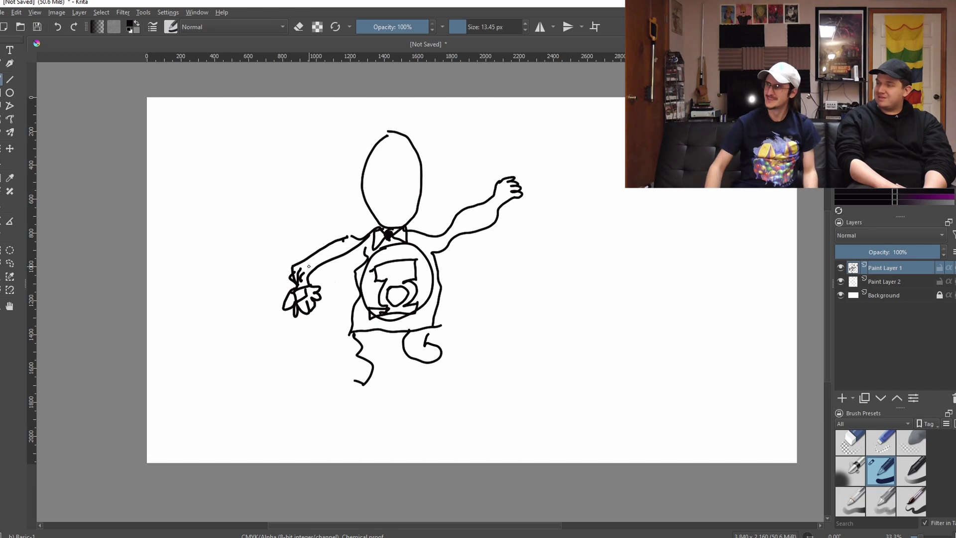
mouse_move(509, 202)
mouse_down()
mouse_move(520, 212)
mouse_move(508, 203)
mouse_up()
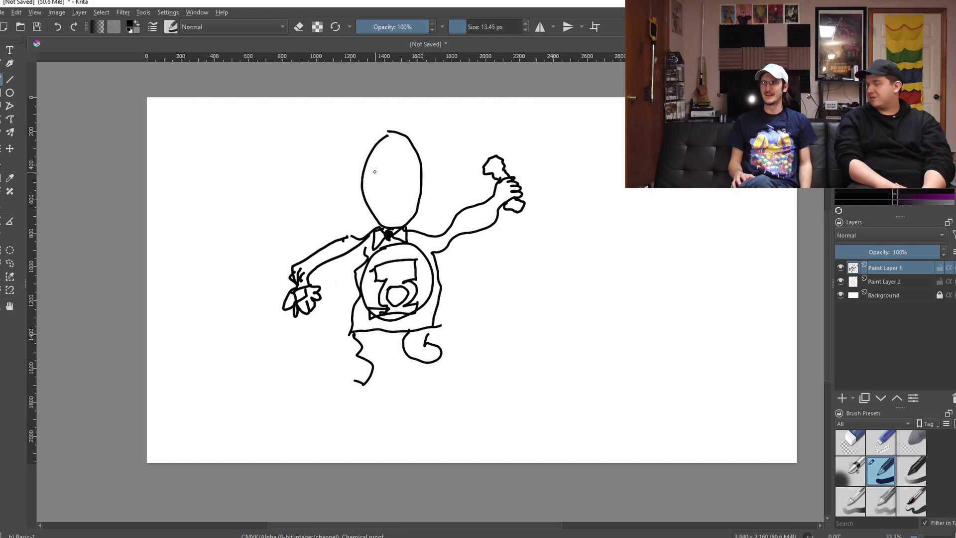
drag(386, 162, 401, 172)
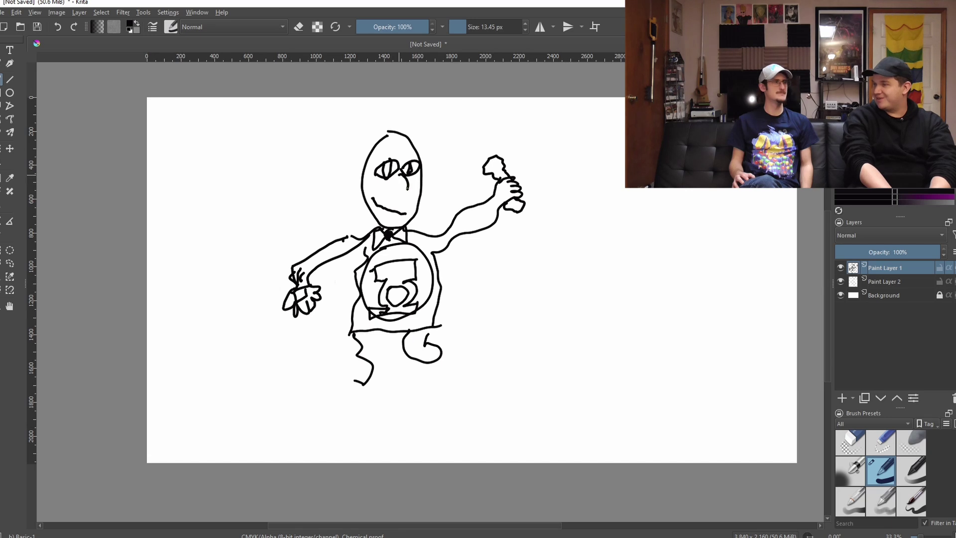
Draw a short curved hair tuft on top of the creature's head
mouse_move(381, 143)
mouse_down()
mouse_move(398, 132)
mouse_move(408, 139)
mouse_up()
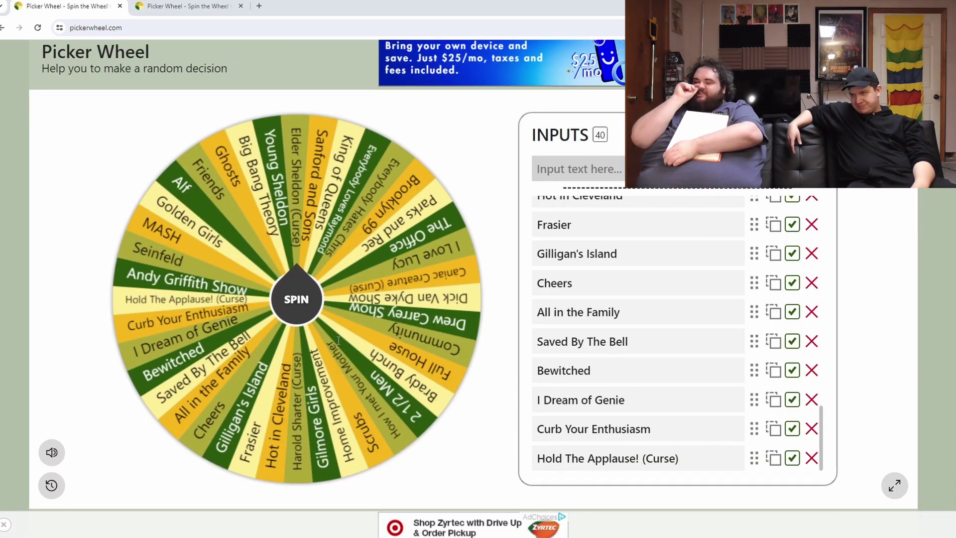
Spin the TV-show wheel, dismissing the Ghosts and How I met Your Mother results, and spin again
click(300, 301)
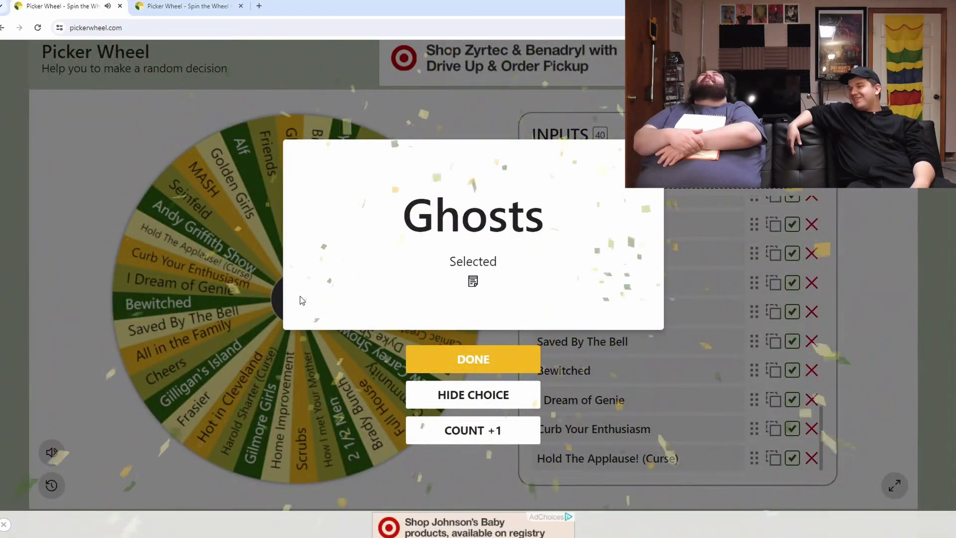
click(475, 359)
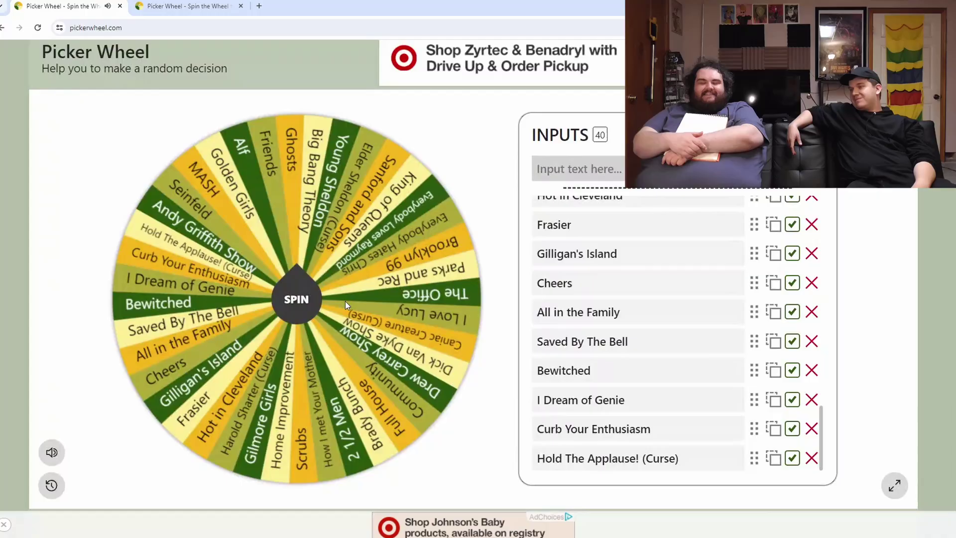
click(302, 296)
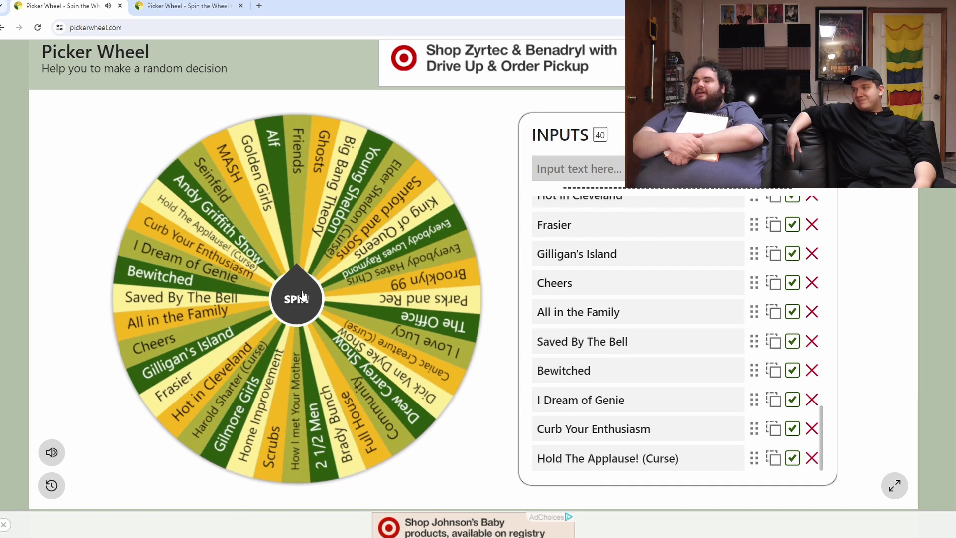
click(302, 295)
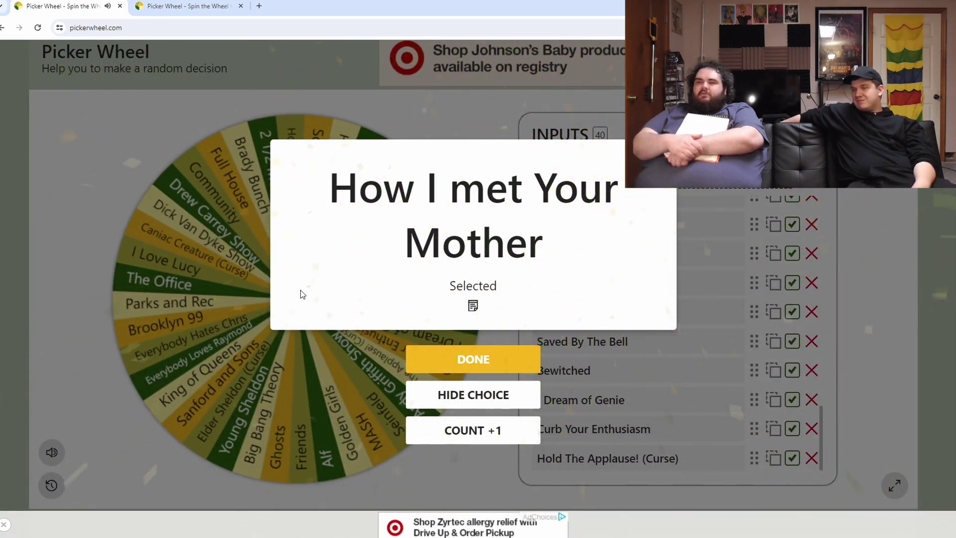
click(471, 369)
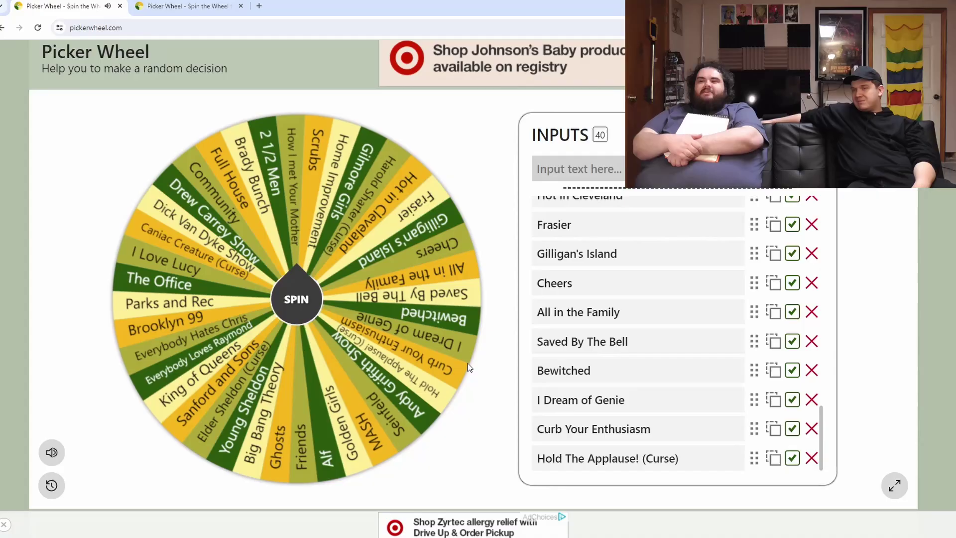
click(307, 300)
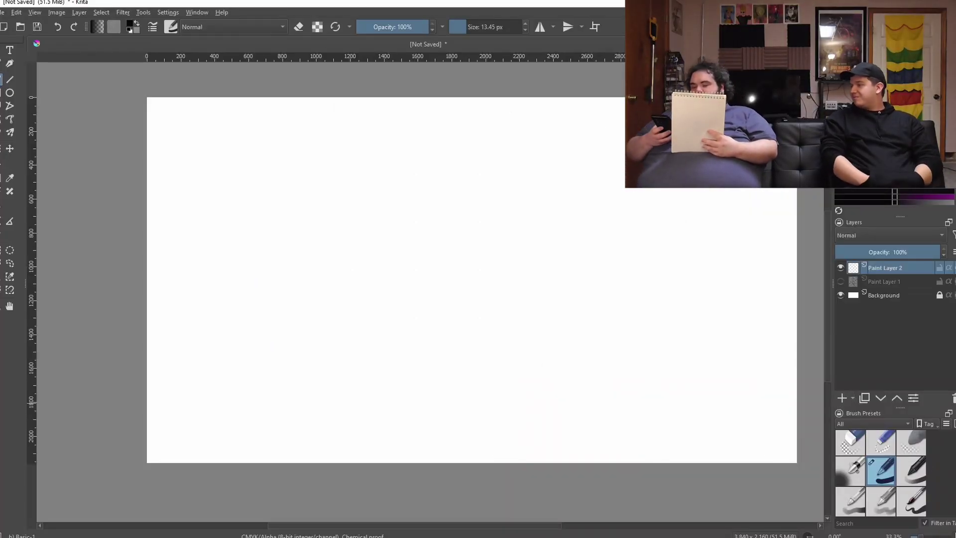
Switch to the Basic-5 Size brush preset with a size of about 18.77 px
scroll(876, 488, down, 2)
scroll(896, 482, up, 2)
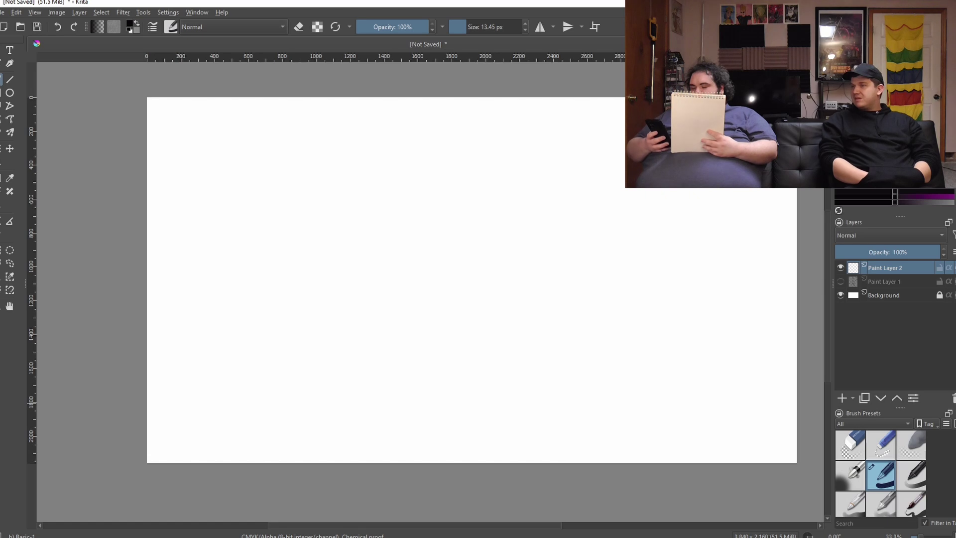
scroll(897, 473, down, 1)
click(914, 477)
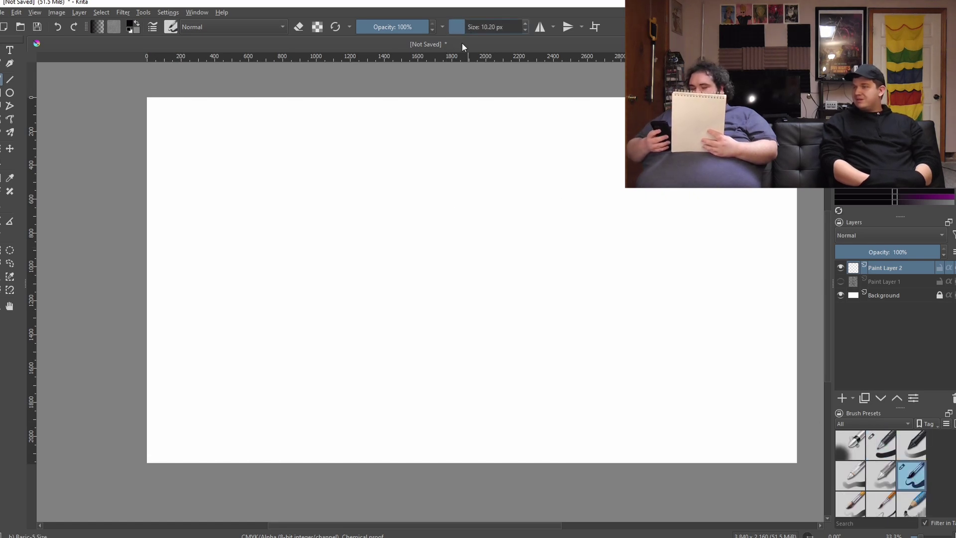
click(468, 31)
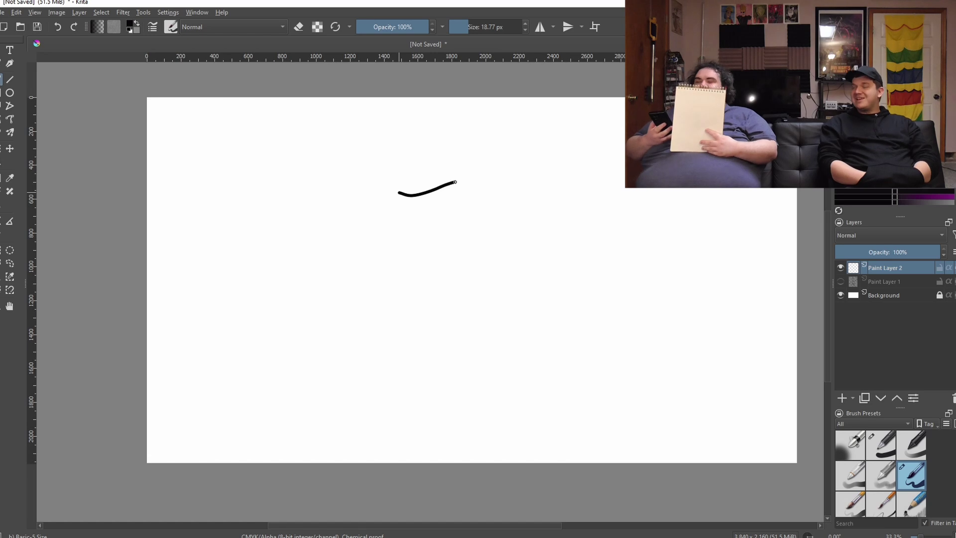
Draw the first curved stroke of the hat near the top of the canvas
drag(455, 182, 502, 205)
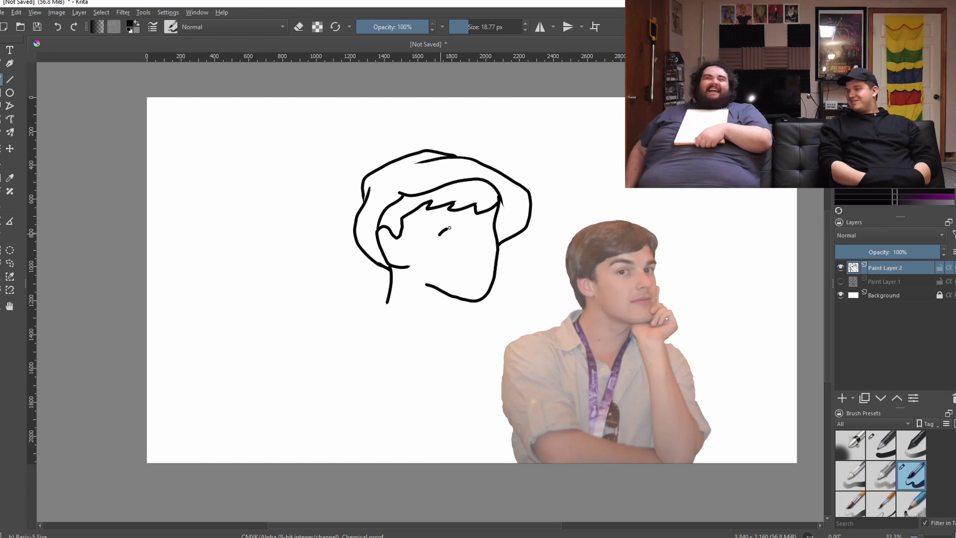
Draw the eye pupil, frowning mouth and chin line, undoing one misdrawn eye oval
drag(449, 228, 440, 235)
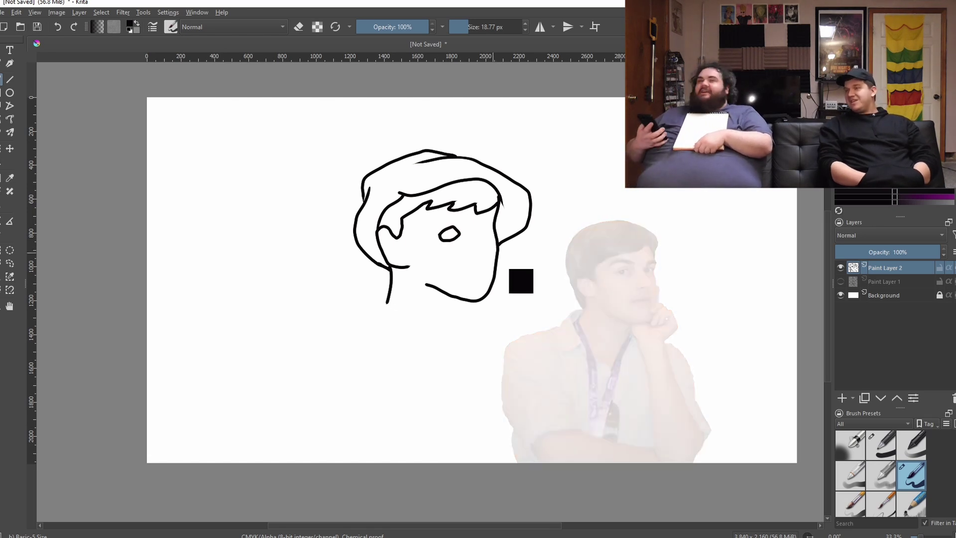
key(ctrl+z)
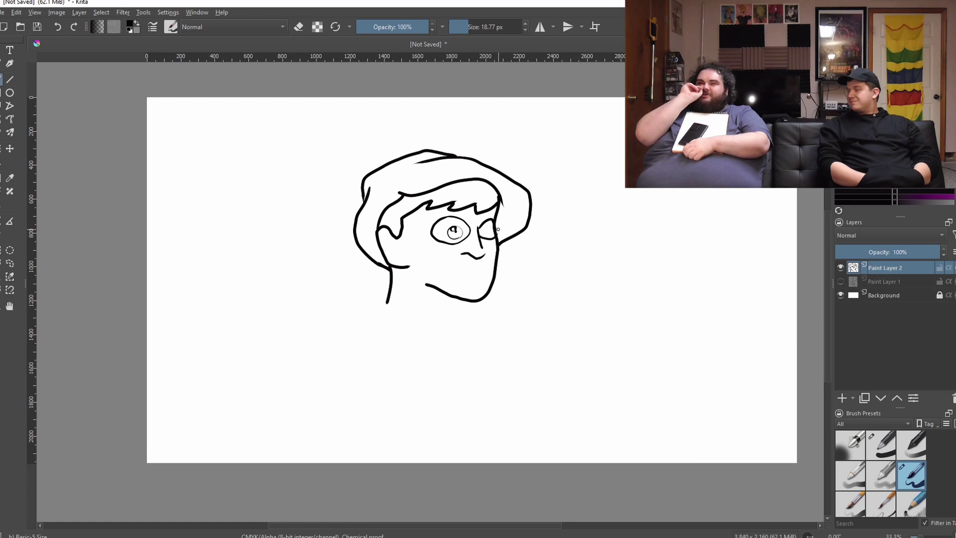
drag(489, 230, 488, 228)
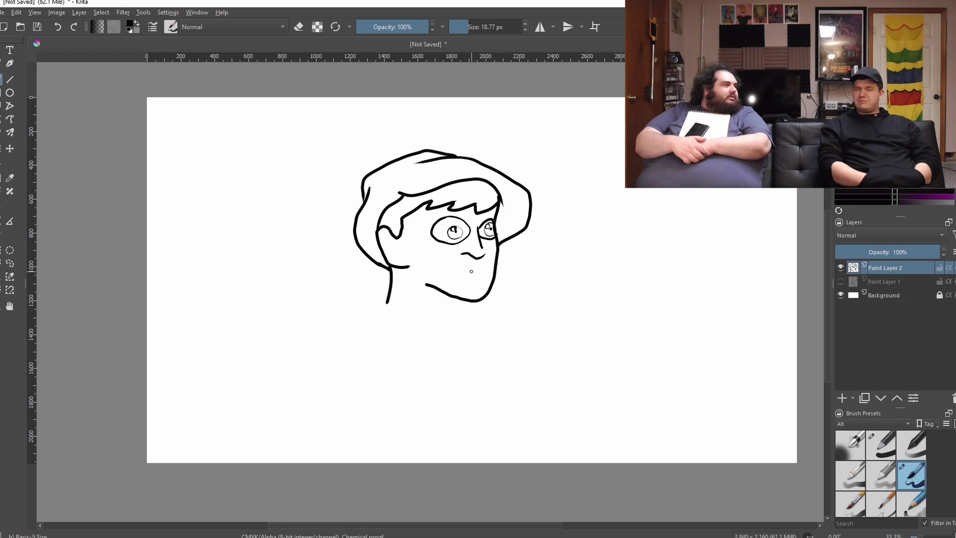
drag(451, 283, 479, 280)
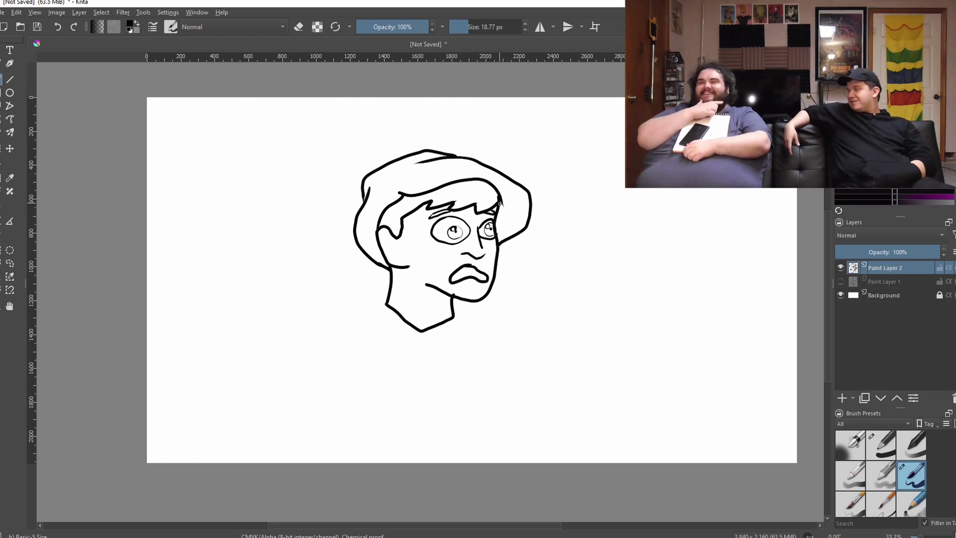
drag(421, 330, 428, 341)
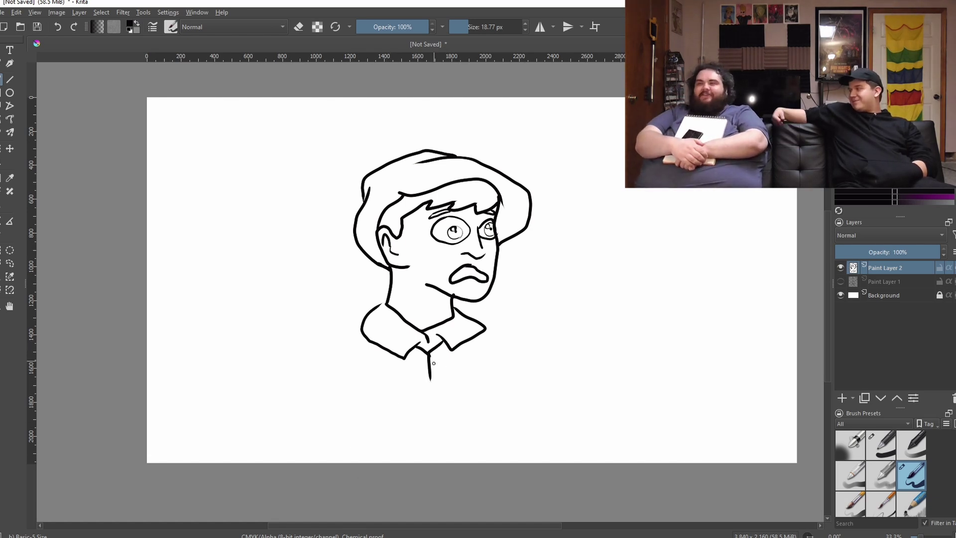
key(ctrl+t)
Shrink the head drawing, then draw the shirt's shoulders, body lines and buttons
drag(520, 368, 435, 284)
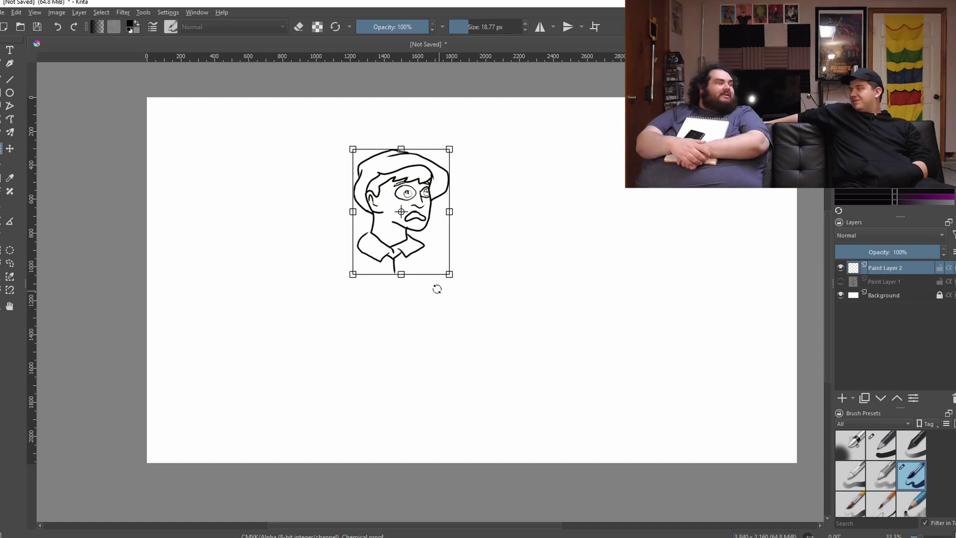
key(Return)
drag(363, 243, 306, 318)
drag(431, 252, 453, 296)
drag(347, 278, 347, 328)
click(393, 285)
drag(429, 276, 434, 331)
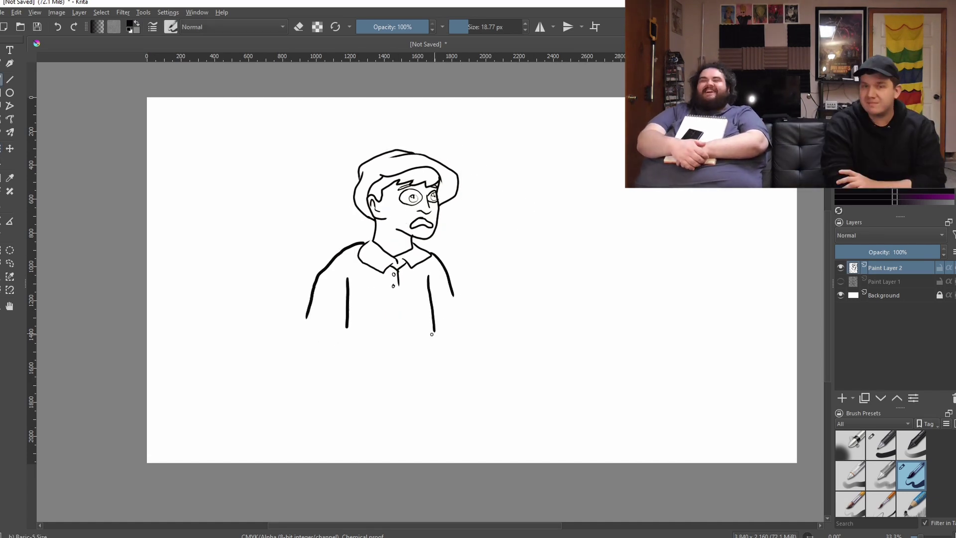
Draw the sleeves, cuff and open hand, erasing a bad sleeve fold, plus a hat line
drag(306, 318, 363, 363)
drag(339, 318, 357, 361)
drag(453, 296, 460, 343)
key(e)
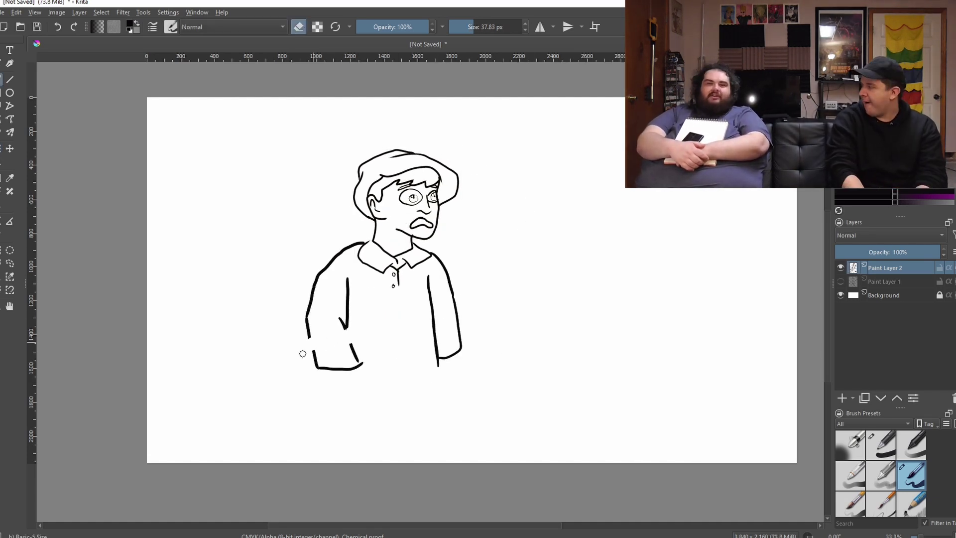
drag(305, 352, 356, 344)
key(e)
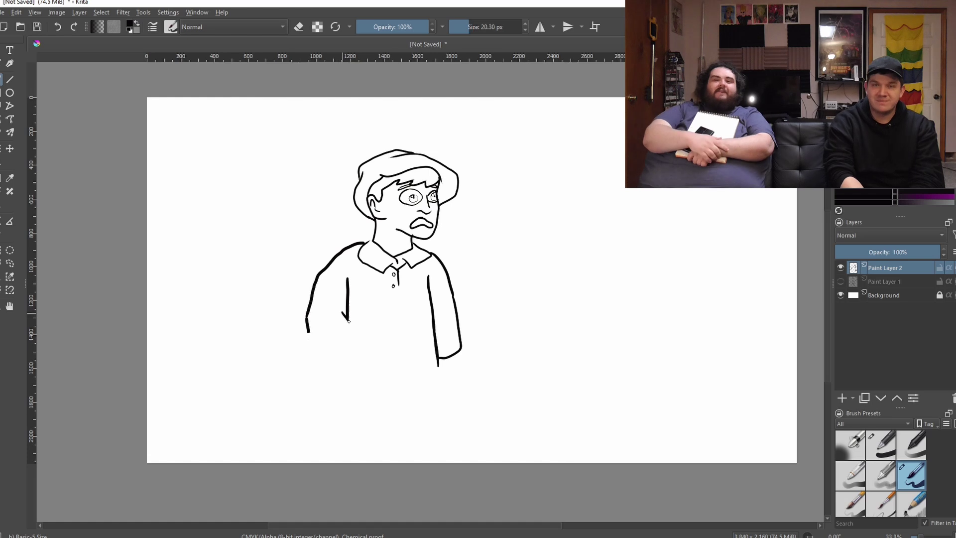
drag(306, 327, 353, 362)
drag(341, 313, 366, 334)
mouse_move(366, 336)
mouse_down()
mouse_move(354, 363)
mouse_move(459, 356)
mouse_up()
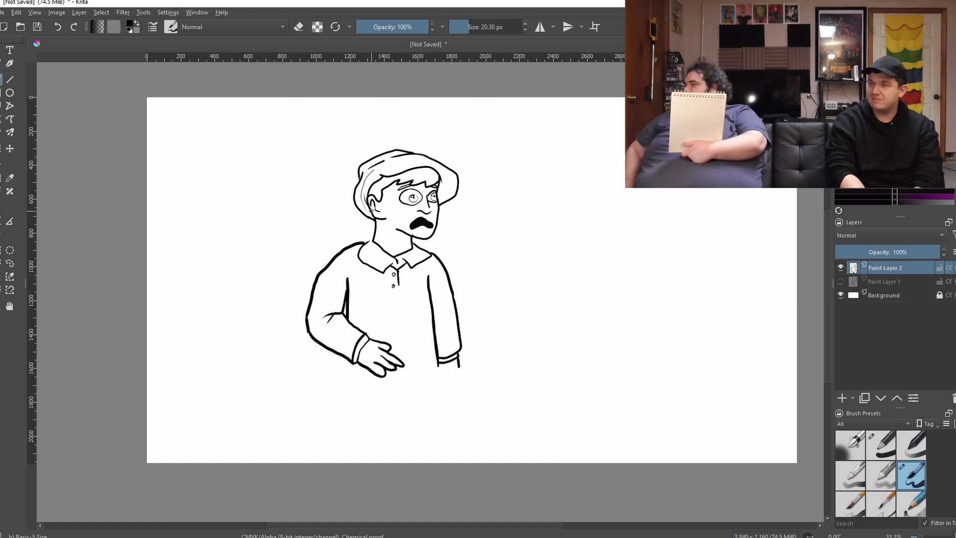
drag(386, 168, 426, 161)
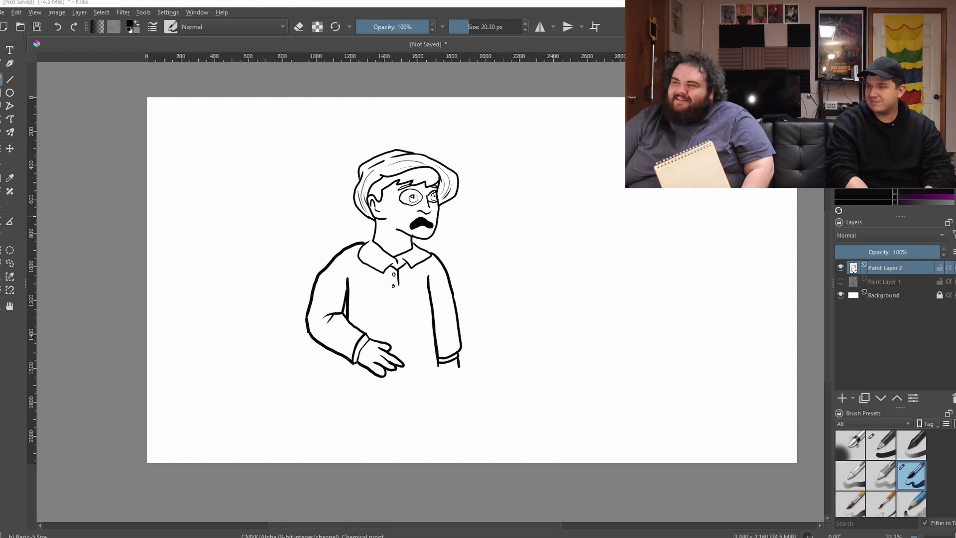
Bring up the Gilligan reference images beside the drawing, then return to the drawing
key(alt+Tab)
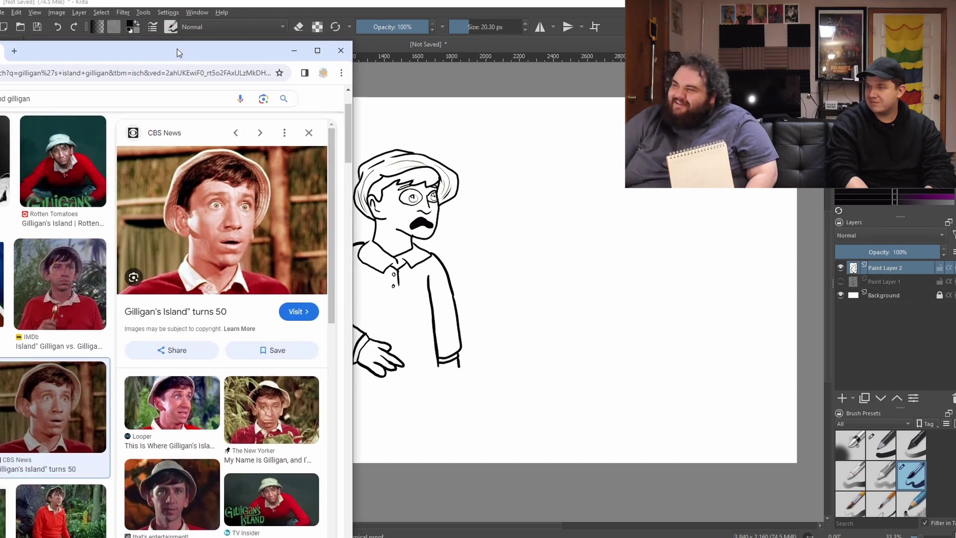
drag(174, 47, 244, 19)
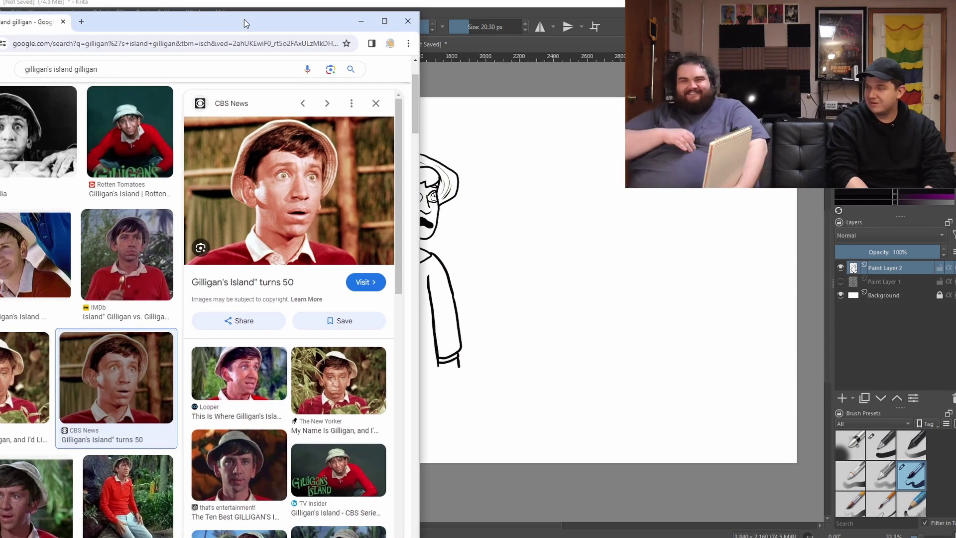
key(alt+Tab)
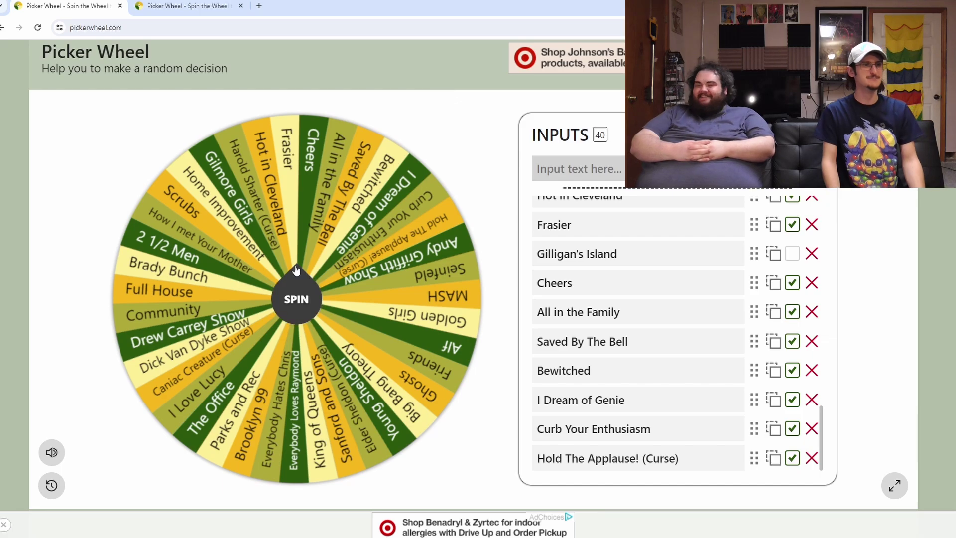
Spin past a Curb Your Enthusiasm result until the wheel lands on How I met Your Mother
click(306, 293)
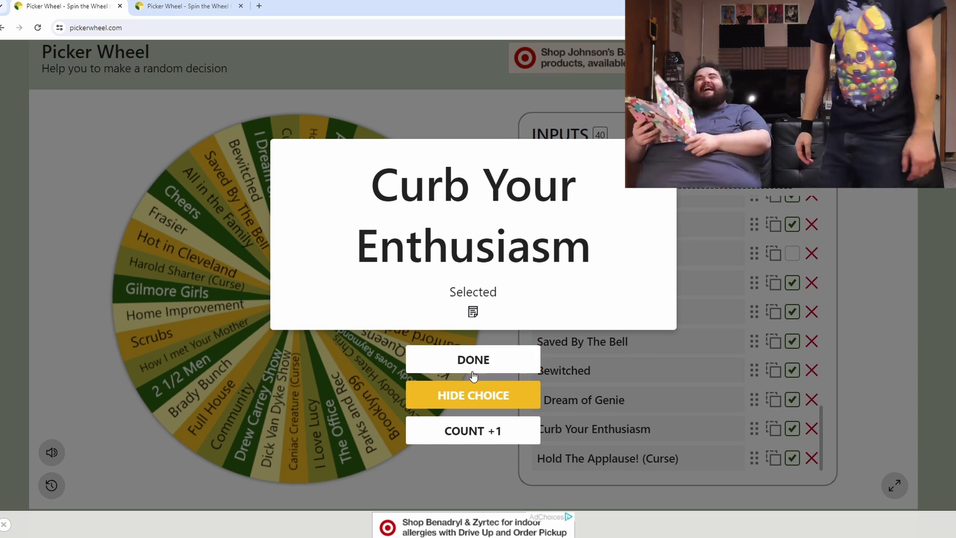
click(515, 358)
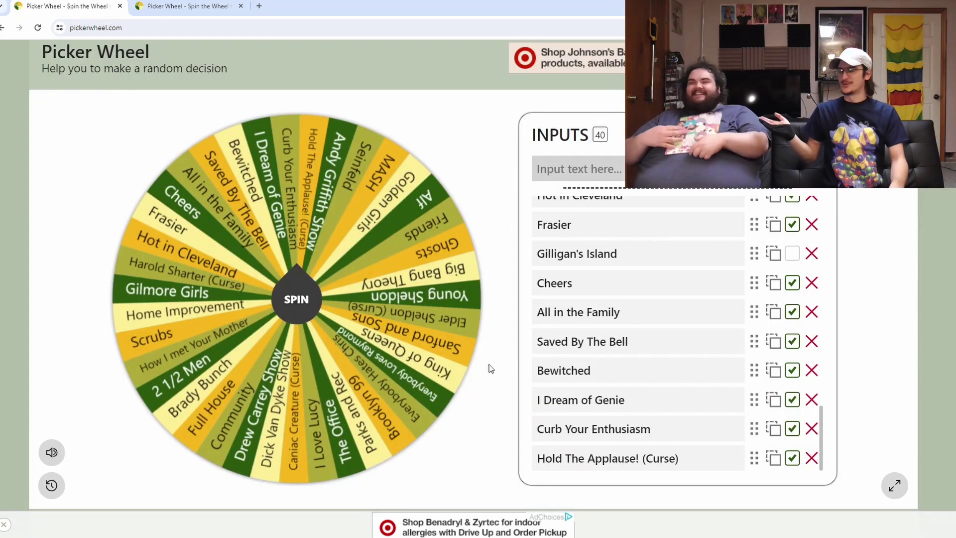
click(303, 309)
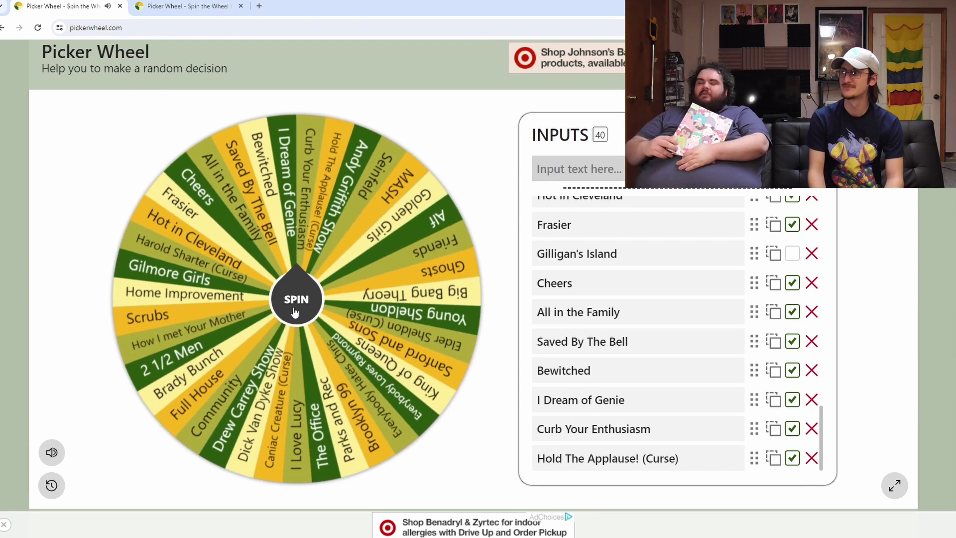
click(295, 311)
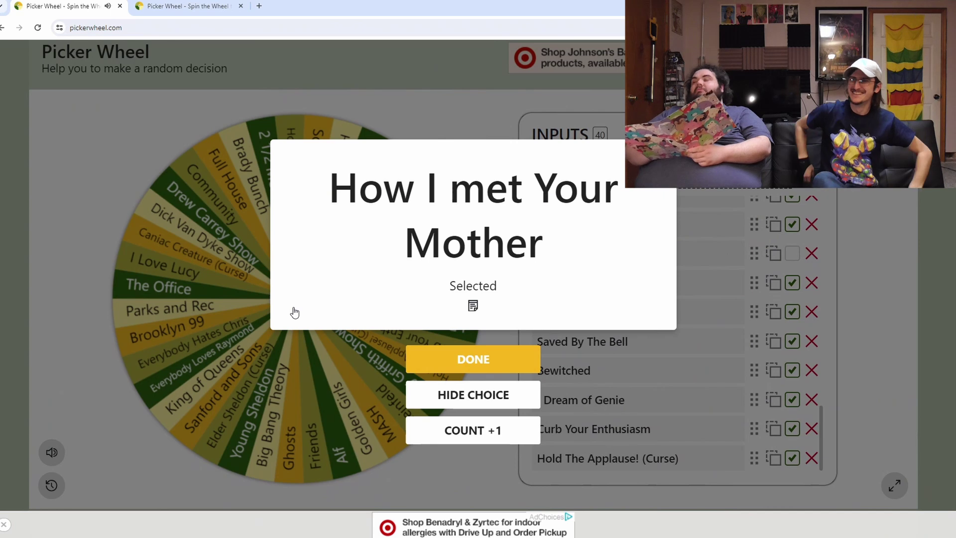
click(503, 371)
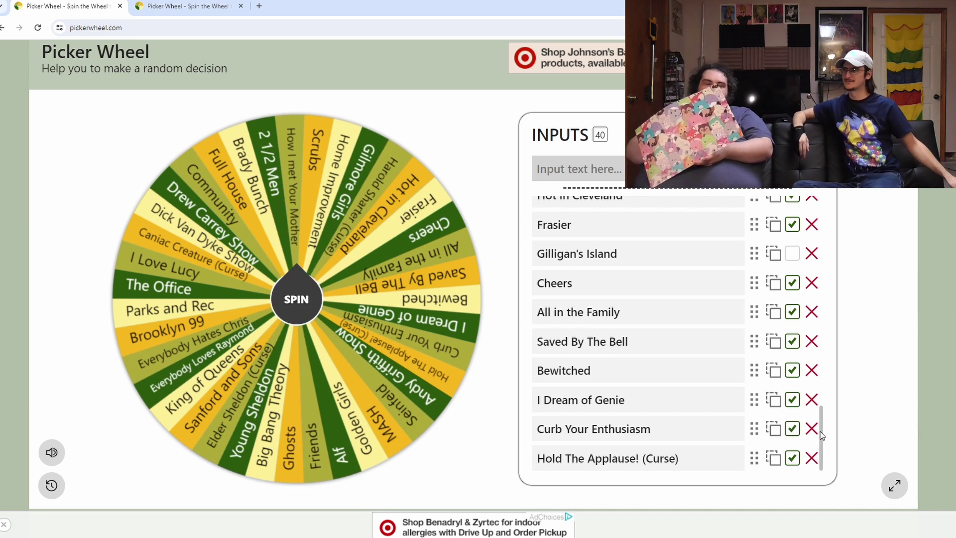
Scroll up and down through the Picker Wheel page and its TV-show inputs list
scroll(824, 426, down, 1)
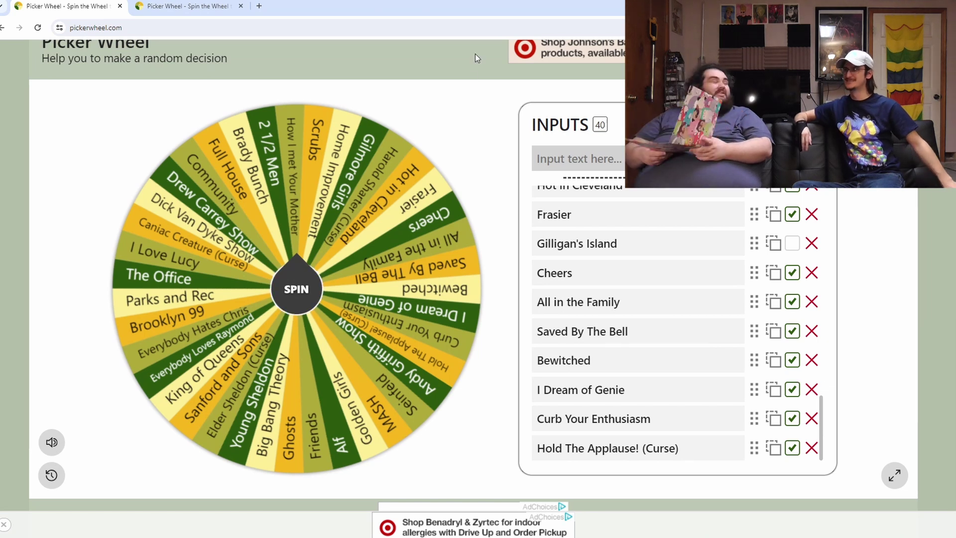
scroll(448, 100, up, 1)
scroll(524, 208, down, 2)
scroll(601, 243, up, 2)
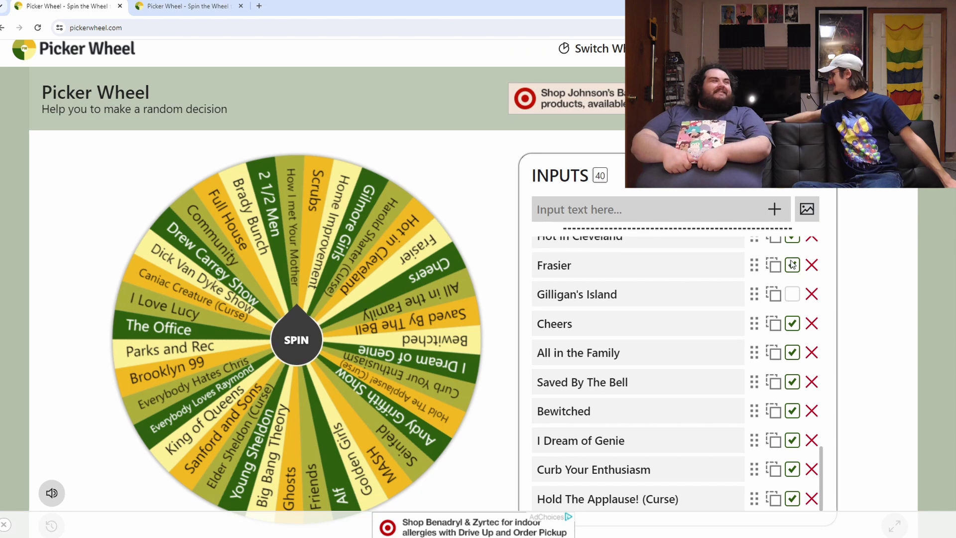
scroll(594, 282, down, 5)
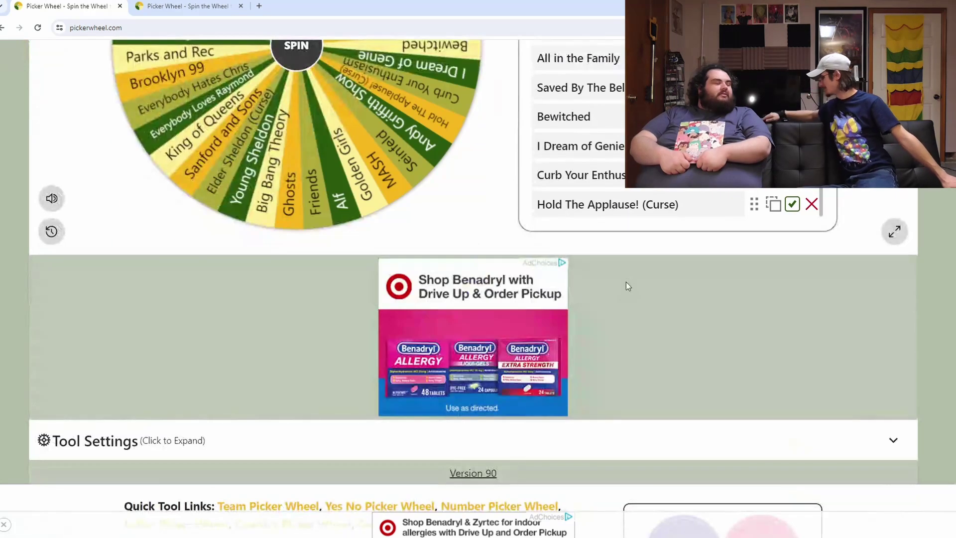
scroll(626, 286, down, 1)
scroll(626, 286, up, 5)
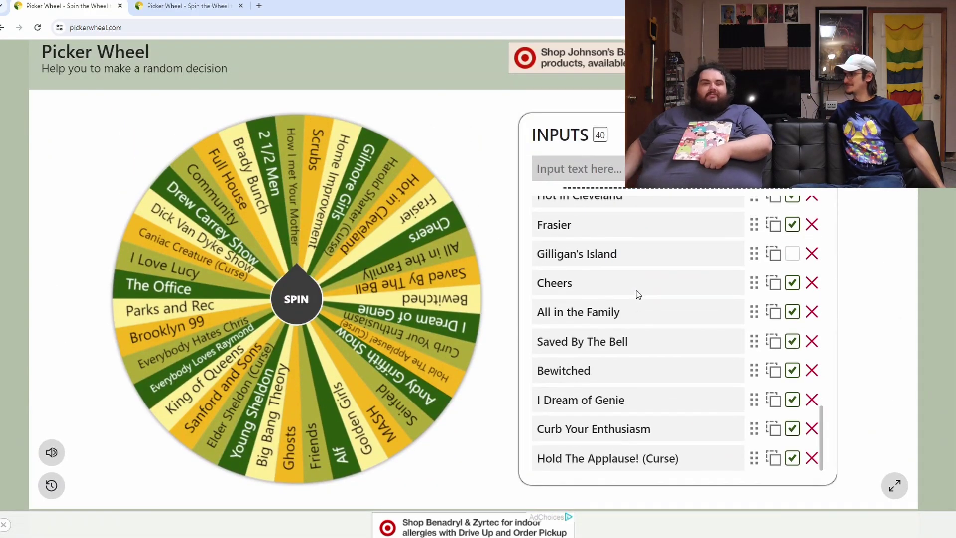
scroll(837, 396, down, 2)
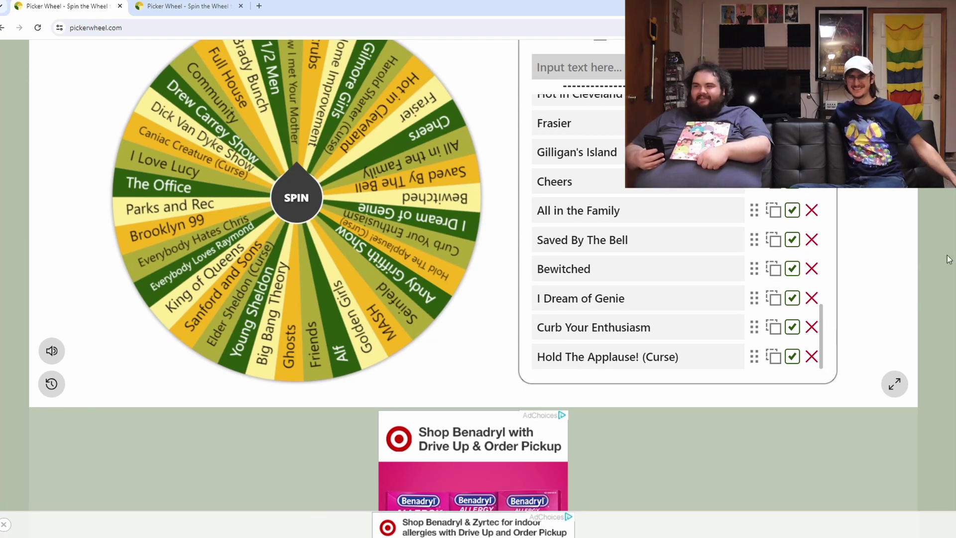
scroll(821, 326, up, 3)
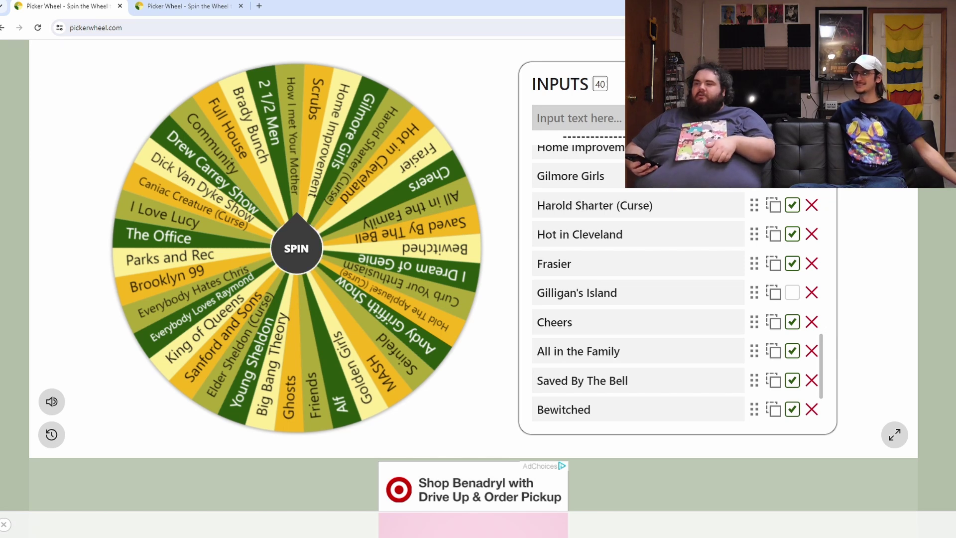
scroll(844, 377, up, 2)
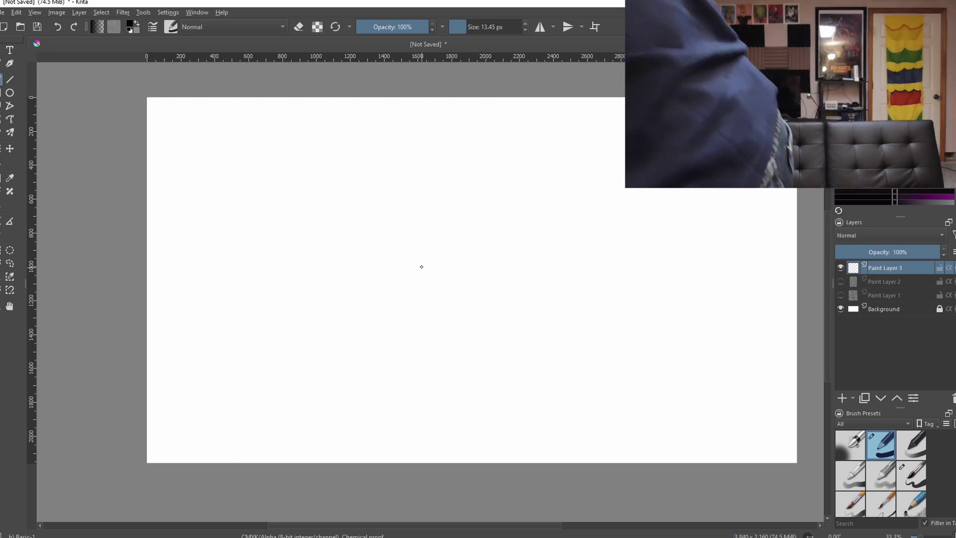
Draw the man's head outline, nose, eyes, eyebrows, smile and both ears
mouse_move(422, 266)
mouse_down()
mouse_move(433, 320)
mouse_move(458, 349)
mouse_move(500, 341)
mouse_move(523, 316)
mouse_up()
mouse_move(421, 266)
mouse_down()
mouse_move(397, 172)
mouse_move(519, 141)
mouse_up()
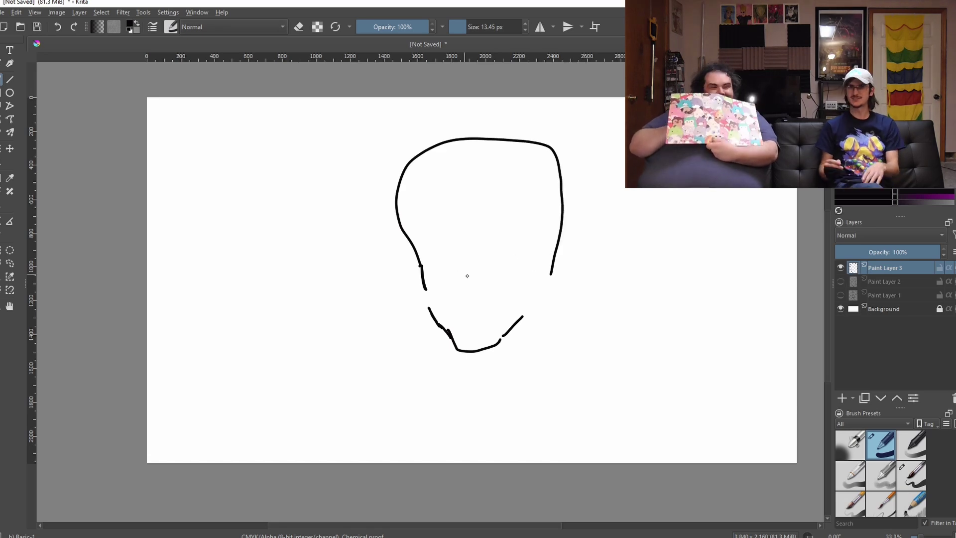
mouse_move(456, 280)
mouse_down()
mouse_move(455, 292)
mouse_move(475, 300)
mouse_up()
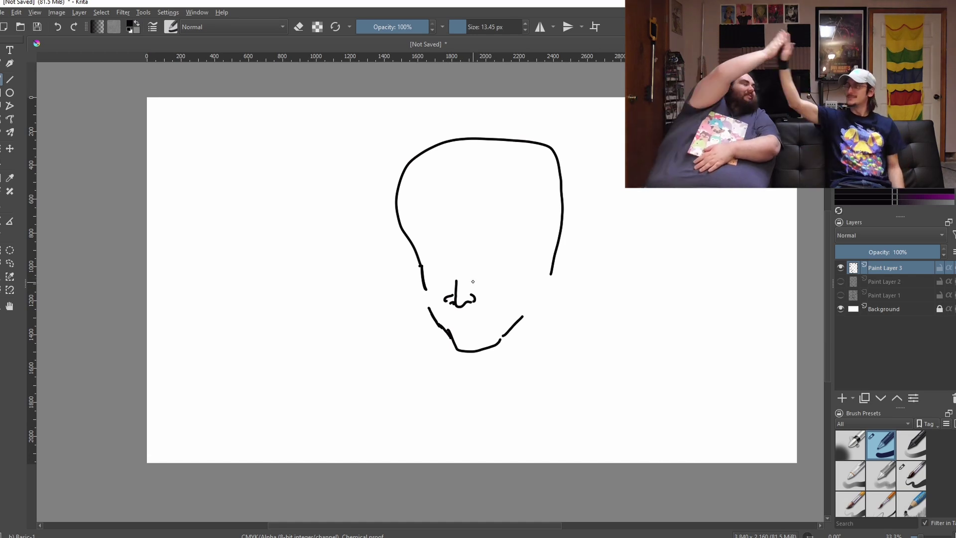
drag(436, 283, 450, 285)
mouse_move(475, 279)
mouse_down()
mouse_move(494, 282)
mouse_move(501, 262)
mouse_up()
drag(432, 274, 454, 269)
mouse_move(452, 315)
mouse_down()
mouse_move(498, 293)
mouse_move(535, 302)
mouse_up()
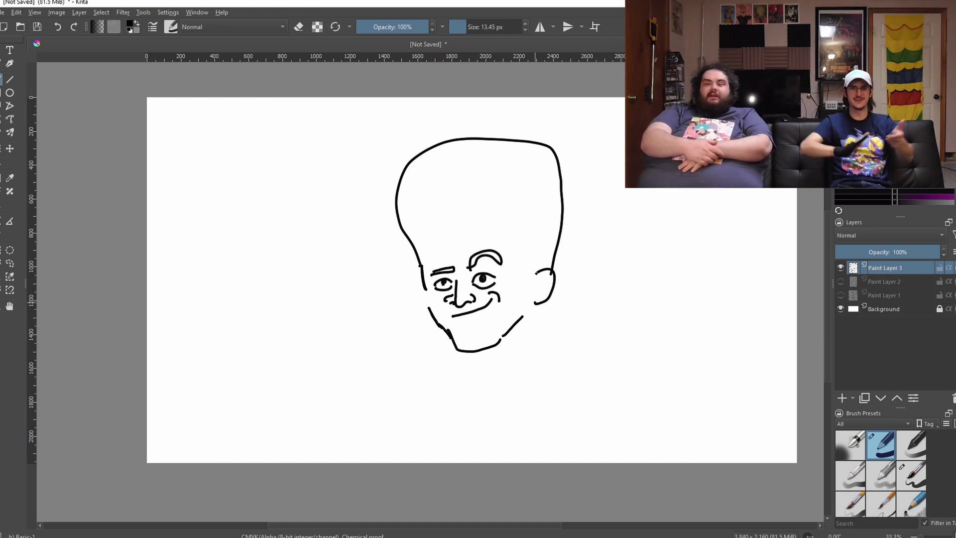
drag(424, 288, 428, 309)
drag(510, 138, 529, 276)
Add spiky zigzag hair, forehead wrinkles, chin marks, the right jawline and neck
mouse_move(404, 160)
mouse_down()
mouse_move(425, 132)
mouse_move(525, 135)
mouse_up()
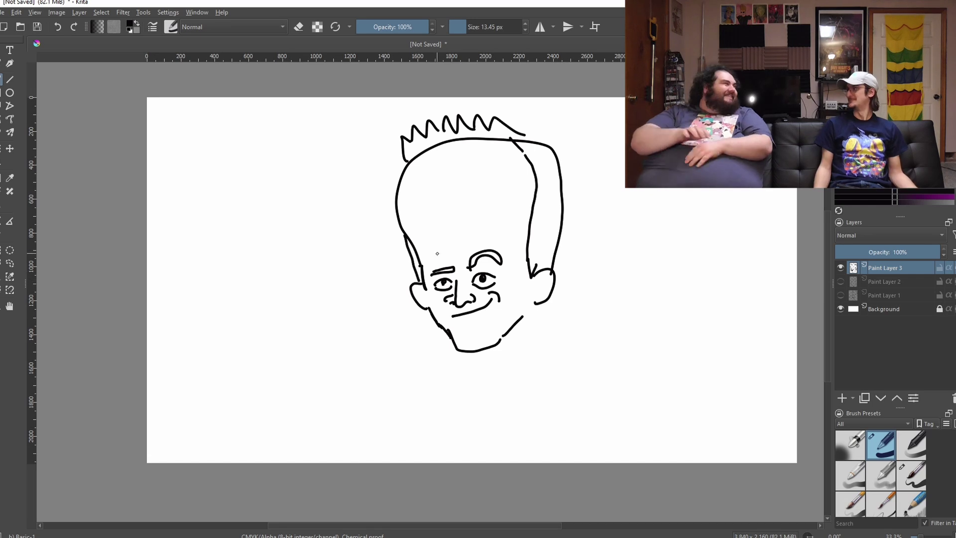
drag(438, 244, 480, 229)
drag(421, 202, 498, 188)
drag(402, 175, 447, 159)
drag(460, 151, 487, 147)
drag(535, 305, 502, 343)
mouse_move(497, 340)
mouse_down()
mouse_move(514, 361)
mouse_move(567, 347)
mouse_move(637, 361)
mouse_up()
Draw the collar, tie, shoulders and a raised cuffed arm gripping a capped bottle
drag(497, 355, 465, 383)
mouse_move(484, 377)
mouse_down()
mouse_move(480, 424)
mouse_move(417, 373)
mouse_up()
drag(476, 409, 431, 415)
drag(395, 363, 427, 414)
drag(389, 349, 417, 361)
drag(371, 324, 398, 346)
mouse_move(385, 301)
mouse_down()
mouse_move(397, 328)
mouse_move(371, 371)
mouse_up()
drag(331, 291, 350, 292)
mouse_move(319, 304)
mouse_down()
mouse_move(368, 325)
mouse_move(368, 314)
mouse_up()
Label the bottle MILK, then draw a second fist, torso lines and legs
key(ctrl+z)
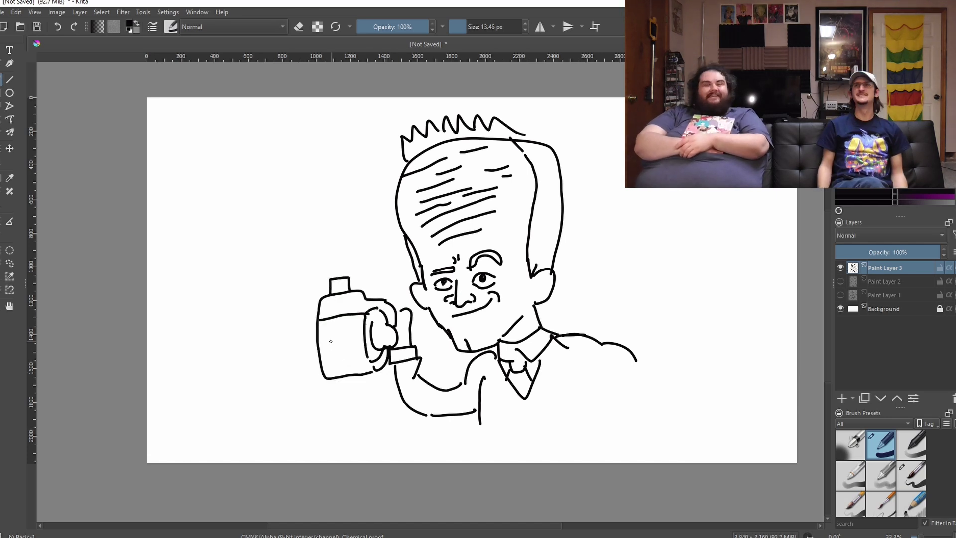
mouse_move(319, 356)
mouse_down()
mouse_move(369, 354)
mouse_move(344, 333)
mouse_up()
drag(343, 328, 361, 341)
drag(580, 363, 585, 394)
drag(622, 368, 585, 411)
drag(571, 389, 571, 399)
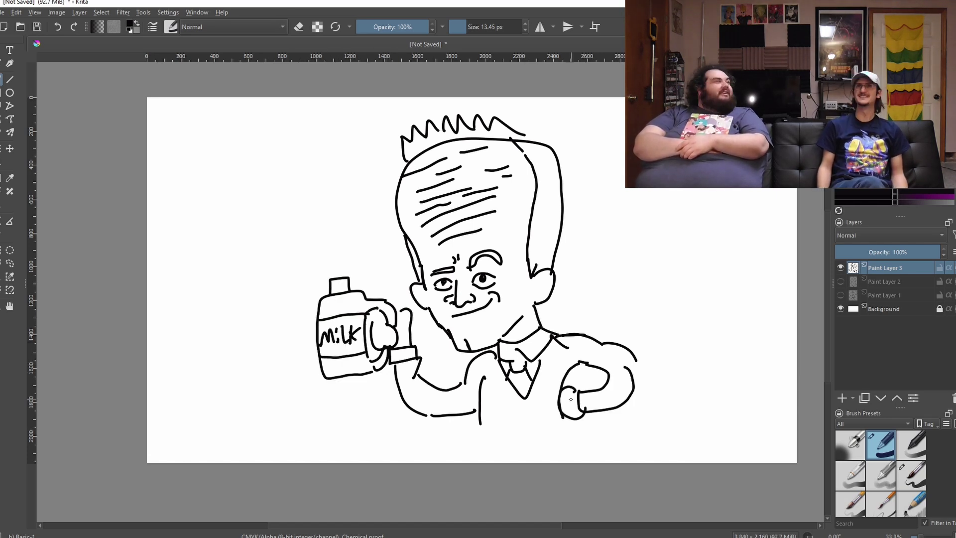
drag(480, 422, 520, 450)
drag(523, 386, 543, 455)
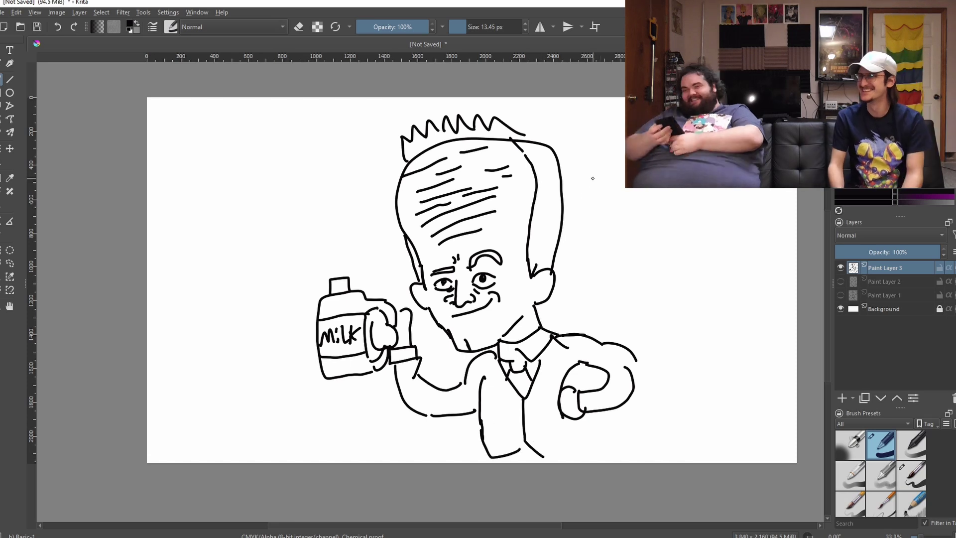
drag(588, 174, 605, 201)
Hand-letter an underlined 'Legen- DAIRY' caption at upper right and extend the leg and torso lines
drag(608, 195, 617, 200)
drag(626, 191, 622, 204)
drag(630, 195, 669, 195)
drag(585, 219, 597, 243)
mouse_move(601, 243)
mouse_down()
mouse_move(616, 220)
mouse_move(660, 240)
mouse_up()
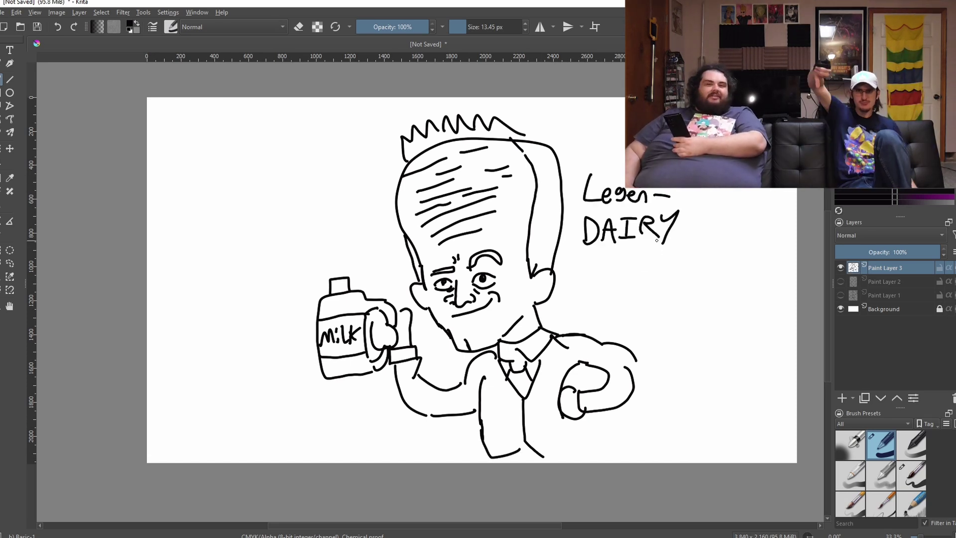
drag(595, 261, 661, 268)
drag(560, 421, 564, 453)
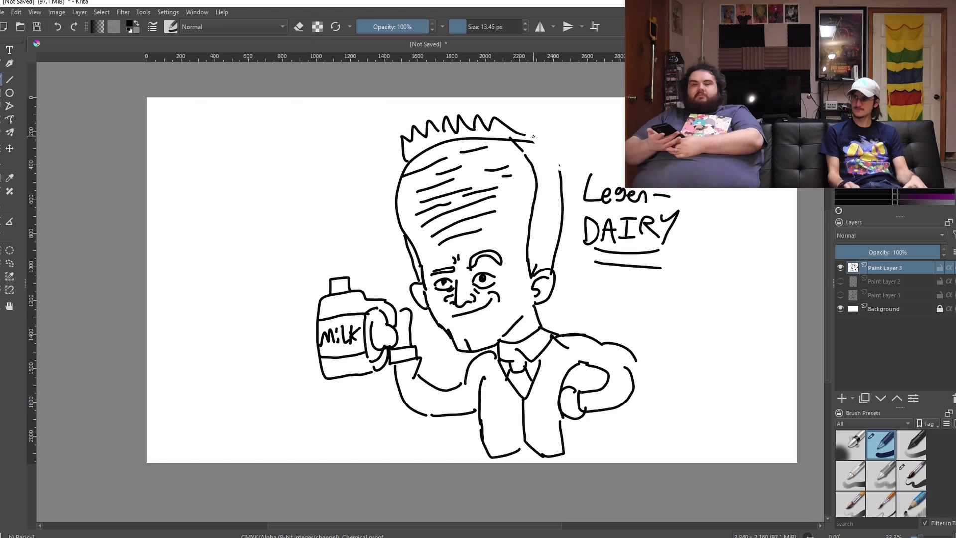
mouse_move(560, 170)
mouse_down()
mouse_move(531, 135)
mouse_move(534, 106)
mouse_up()
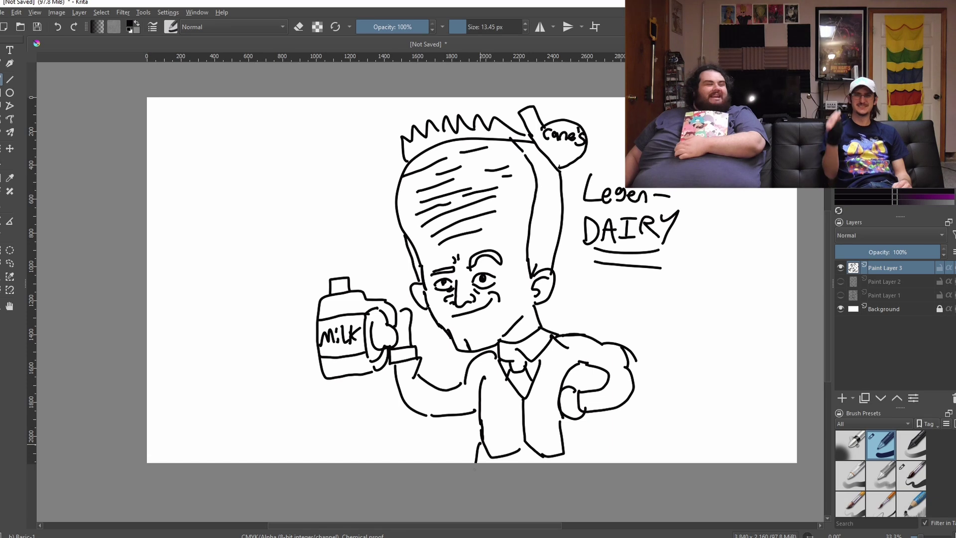
drag(563, 451, 562, 462)
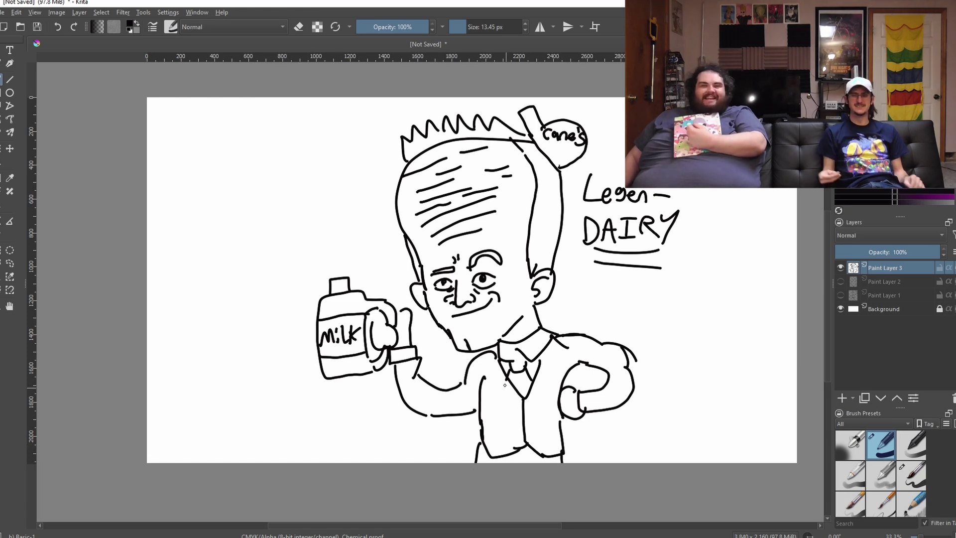
Draw suit lapels around the tie and wrinkles by the right eye, then lasso the face freehand
mouse_move(502, 408)
mouse_down()
mouse_move(523, 437)
mouse_move(536, 359)
mouse_up()
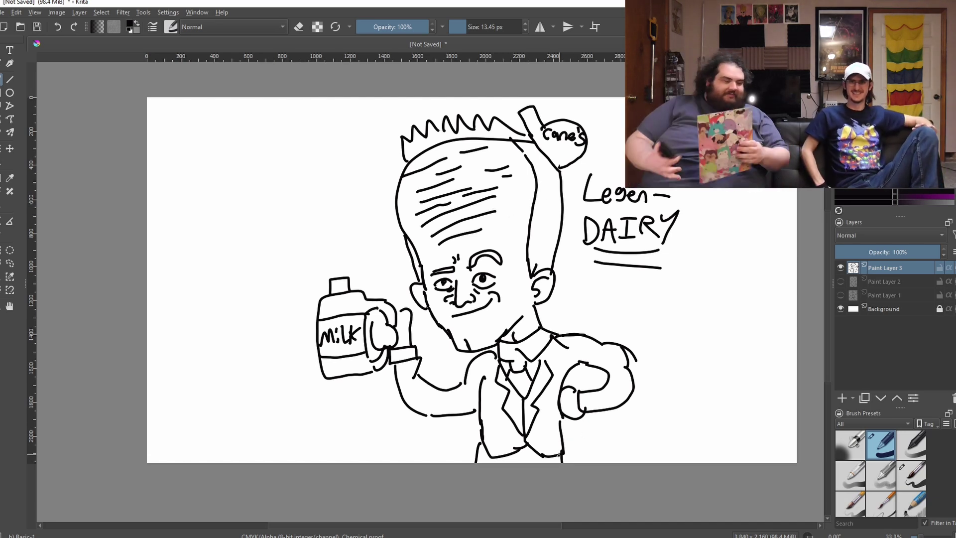
click(300, 27)
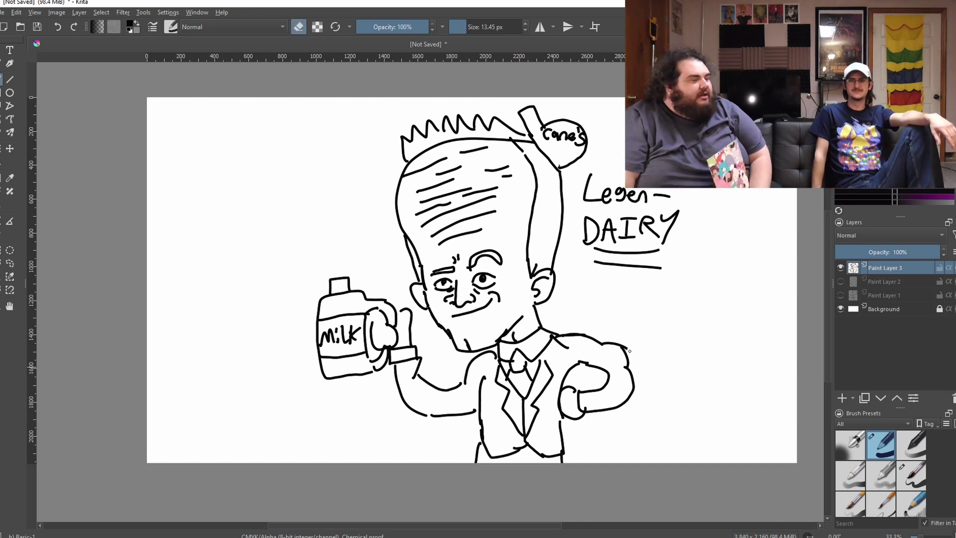
click(299, 28)
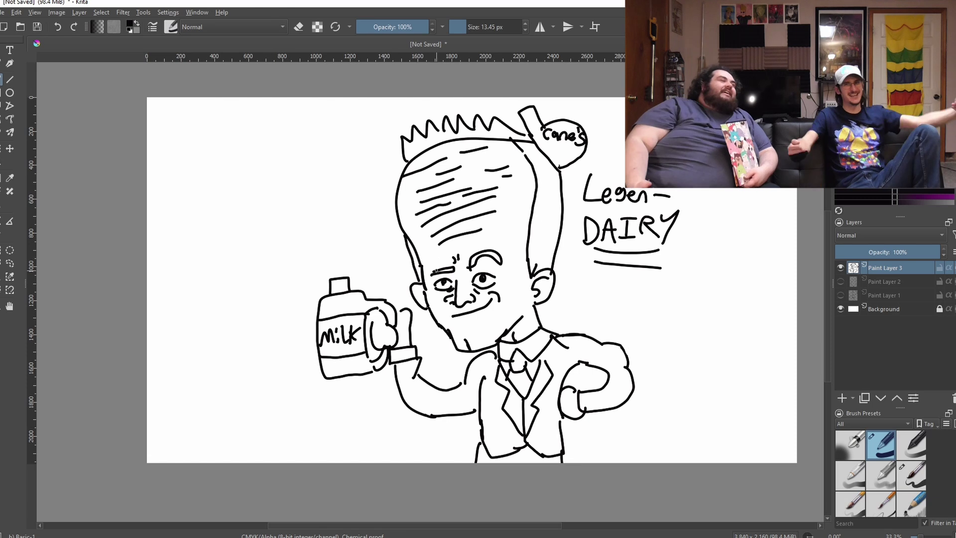
drag(510, 262, 518, 272)
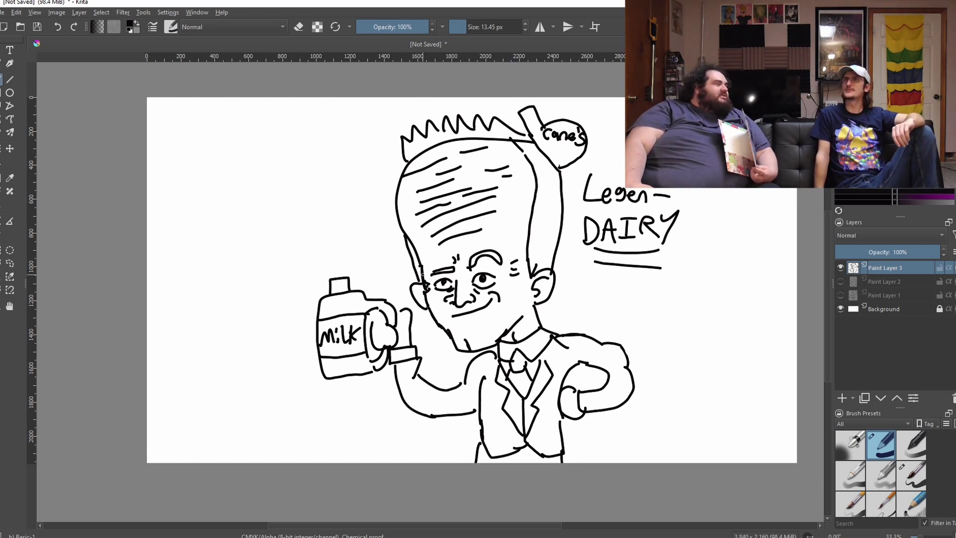
click(10, 263)
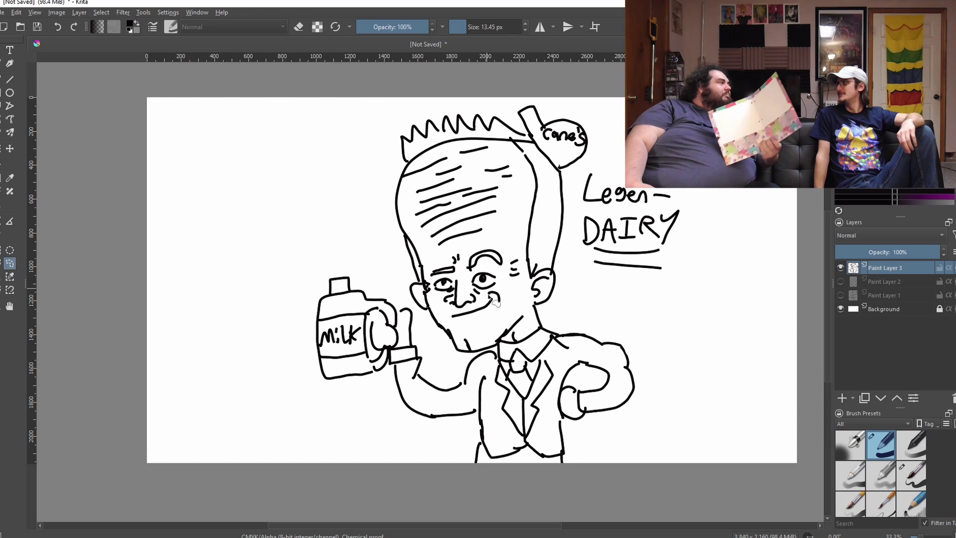
mouse_move(462, 327)
mouse_down()
mouse_move(471, 242)
mouse_move(511, 254)
mouse_move(458, 324)
mouse_up()
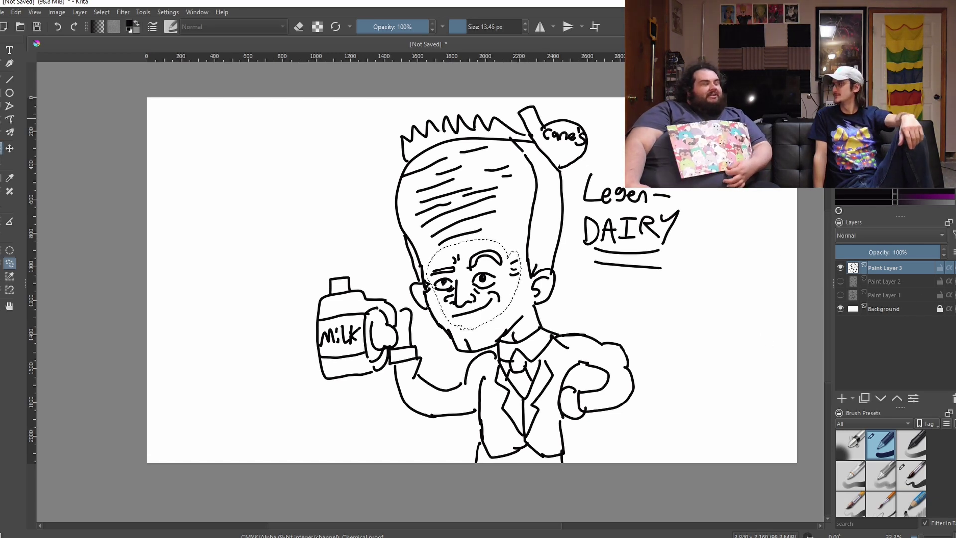
Shrink the selected face with Ctrl+T, nudge it slightly up-left, apply, and deselect
key(ctrl+t)
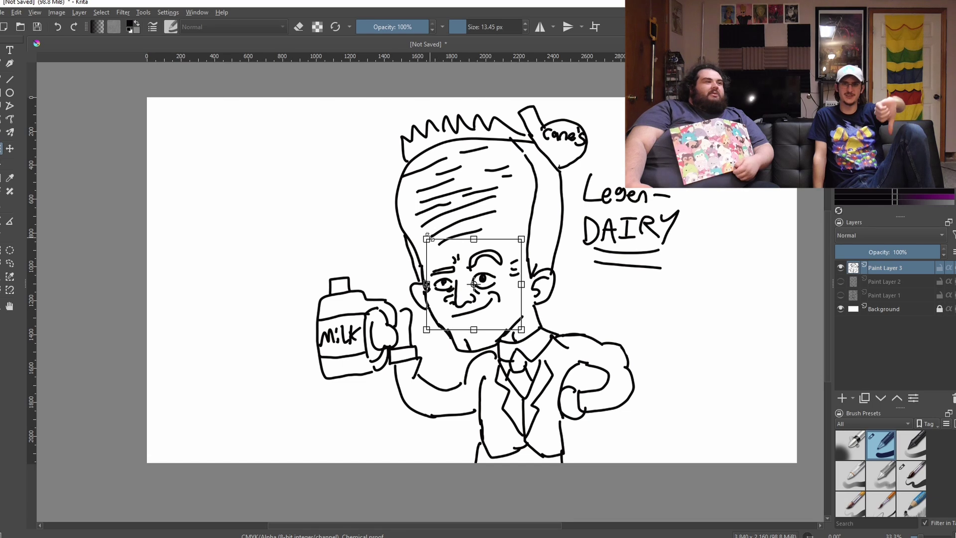
drag(427, 238, 440, 255)
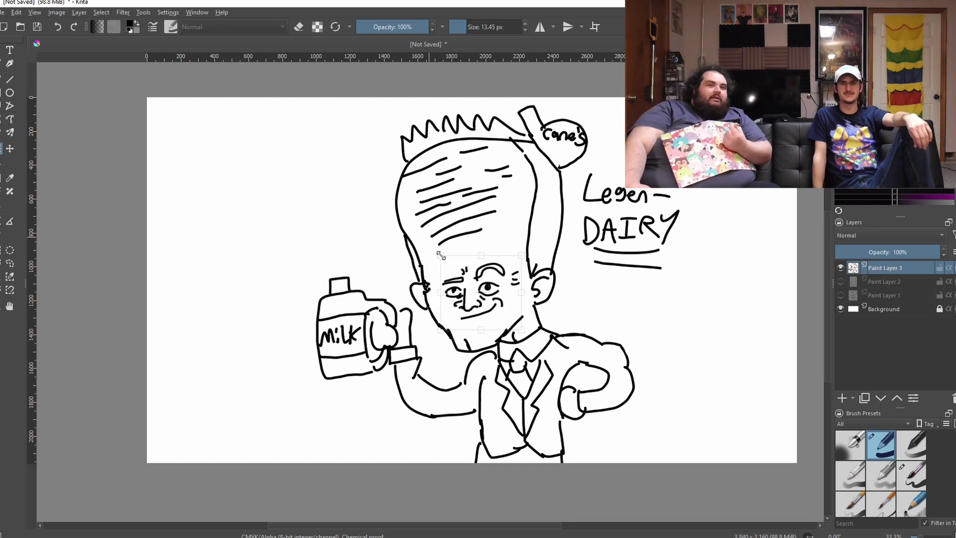
drag(494, 290, 486, 289)
key(Return)
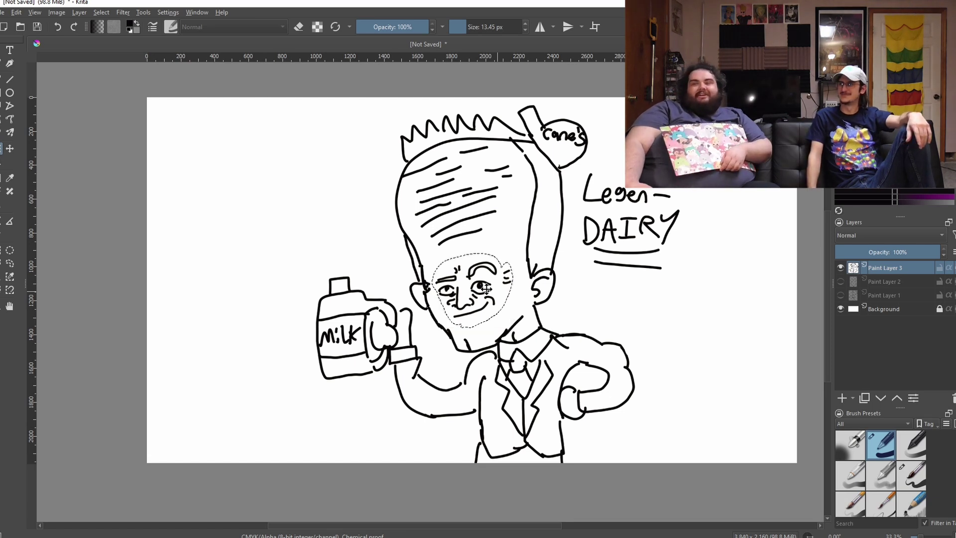
key(ctrl+r)
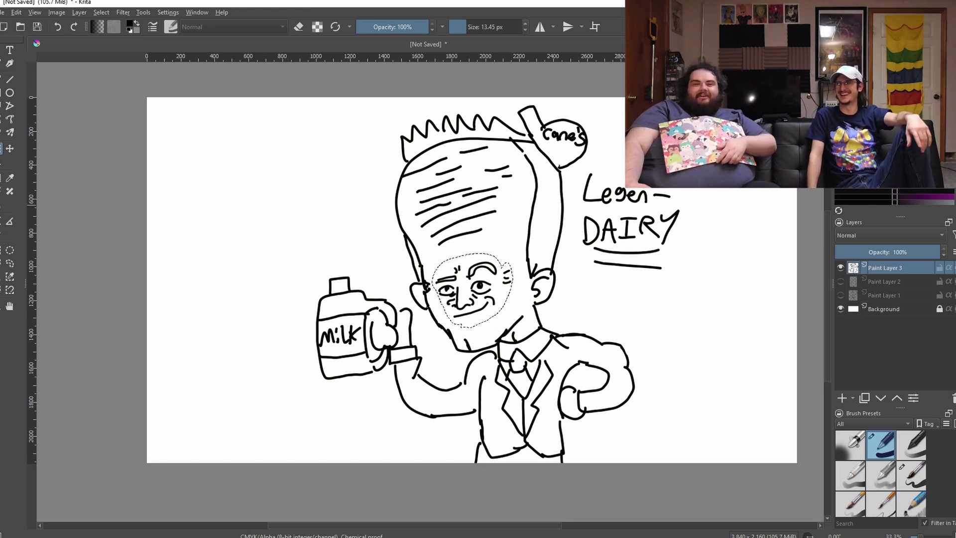
click(129, 227)
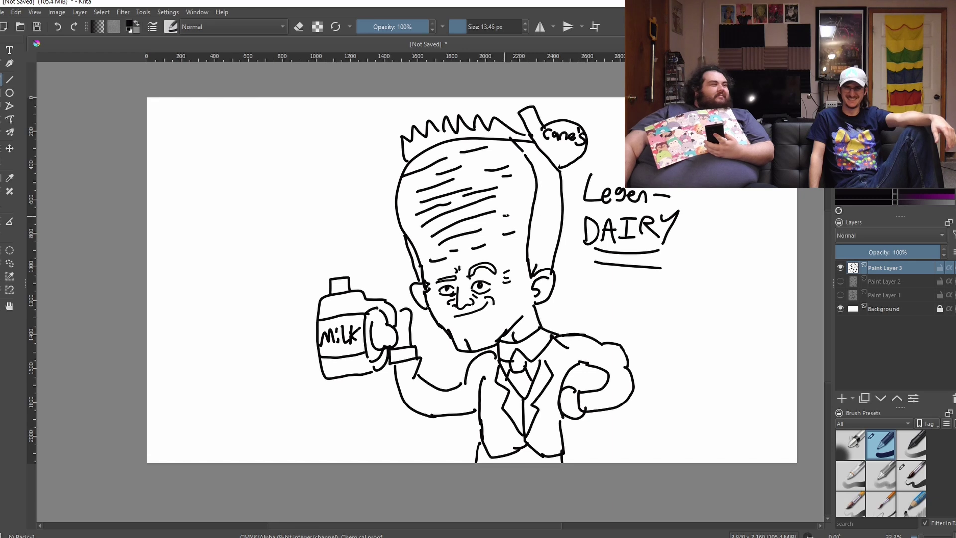
Undo the last two forehead marks and sample black from the drawing
key(ctrl+z)
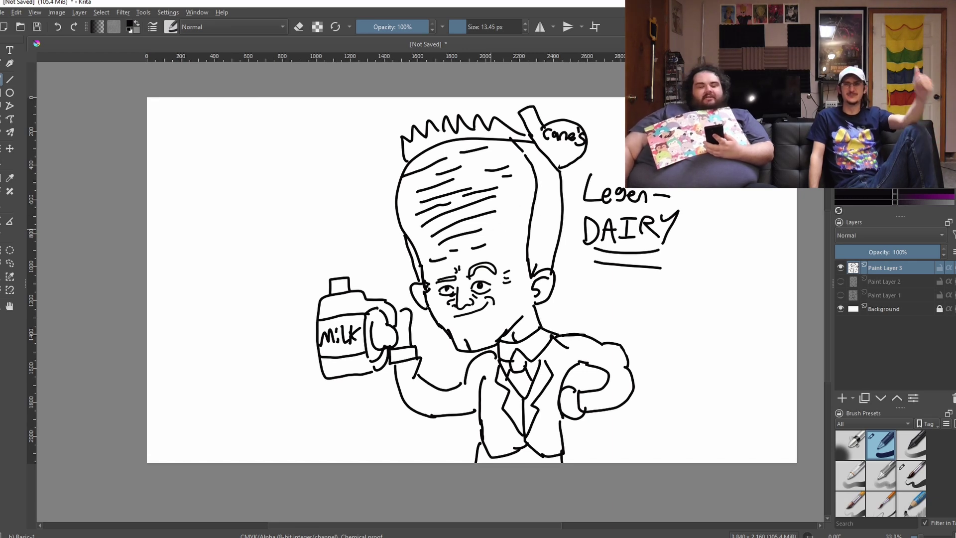
key(ctrl+z)
key(ctrl+z)
key(ctrl+z)
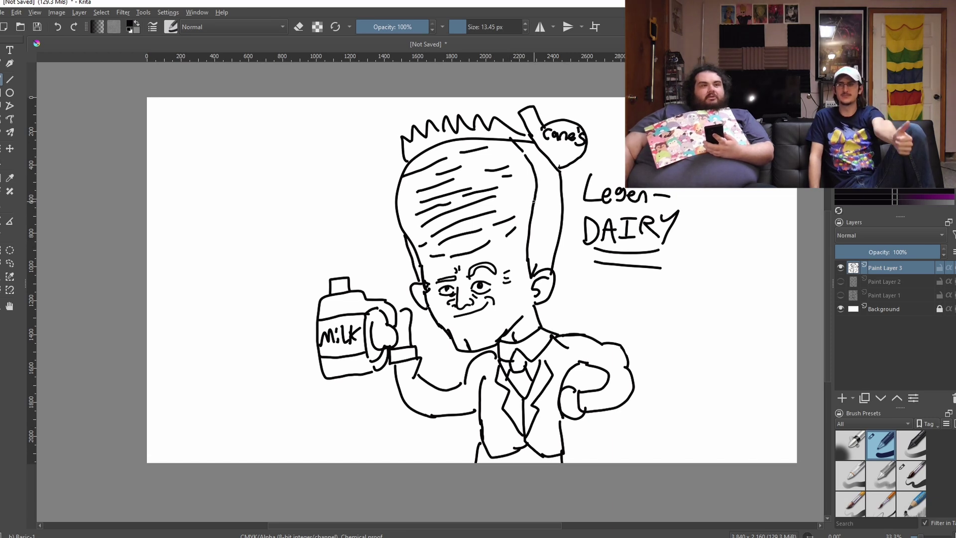
ctrl+click(474, 177)
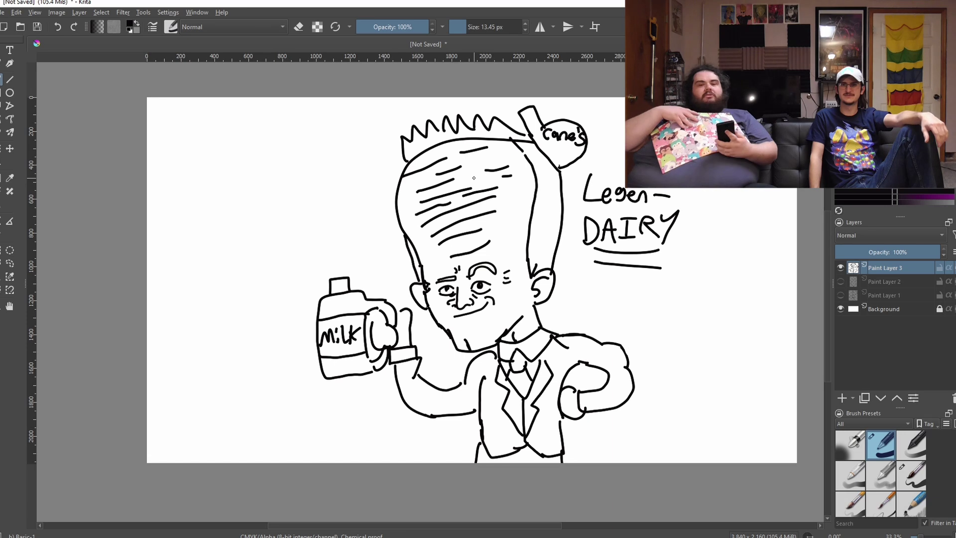
ctrl+click(474, 178)
Redraw short black forehead strokes and give the milk bottle an eye and a smile
drag(455, 248, 469, 245)
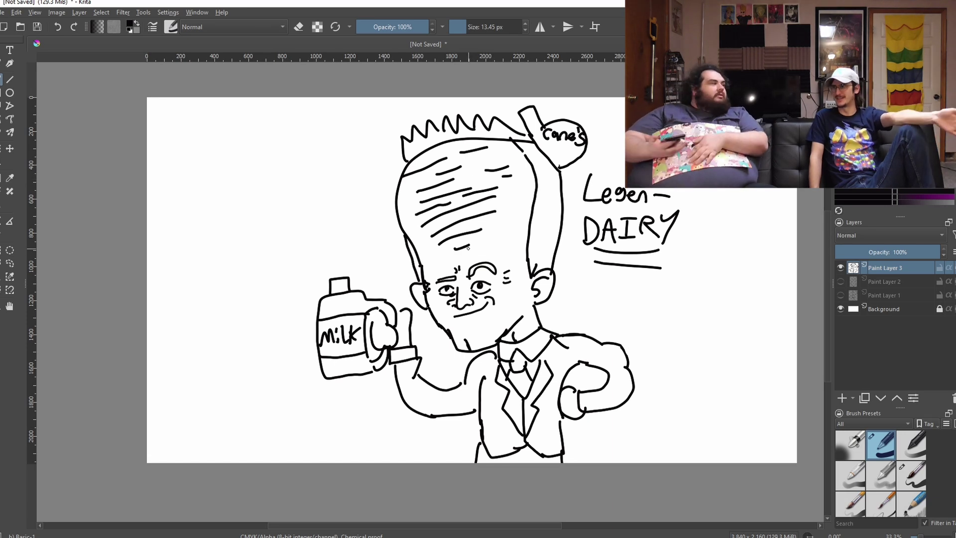
drag(467, 175, 478, 173)
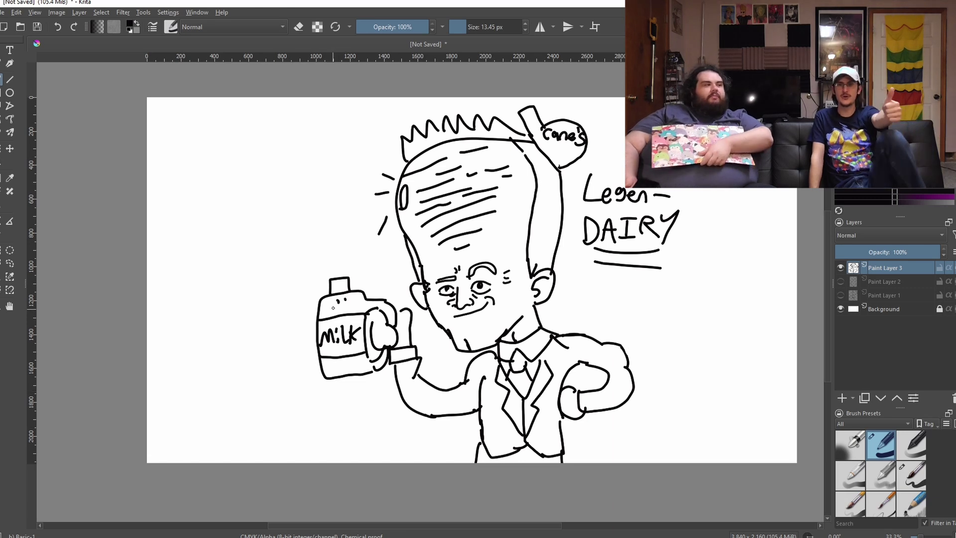
click(347, 300)
drag(331, 305, 350, 305)
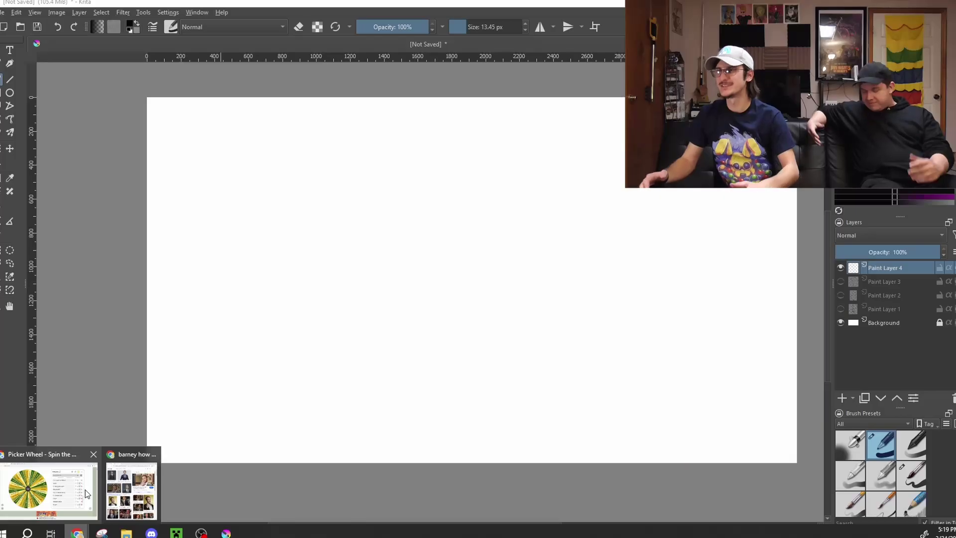
Switch to the Picker Wheel page via its Chrome taskbar thumbnail
click(72, 485)
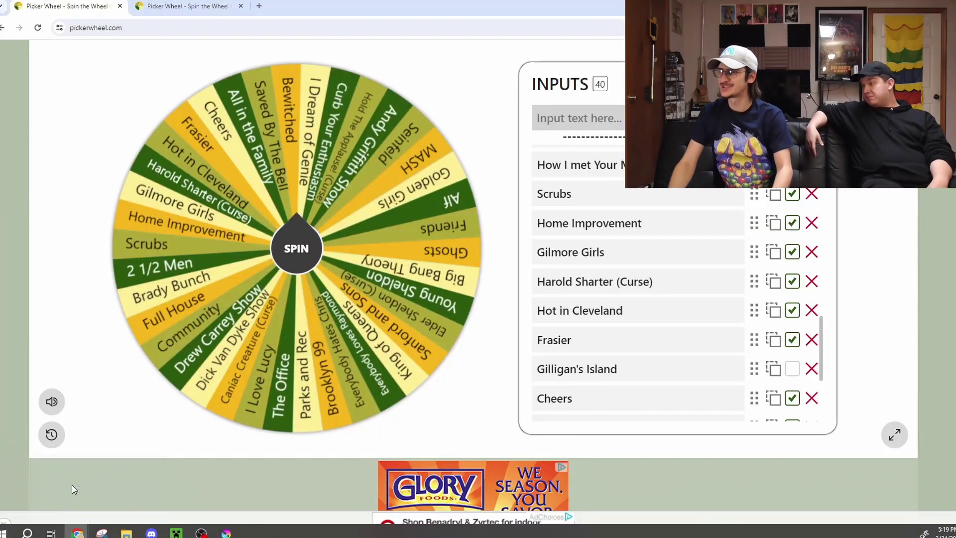
Spin, dismiss Dick Van Dyke Show, keep spinning, and dismiss the Caniac Creature (Curse) result
click(308, 259)
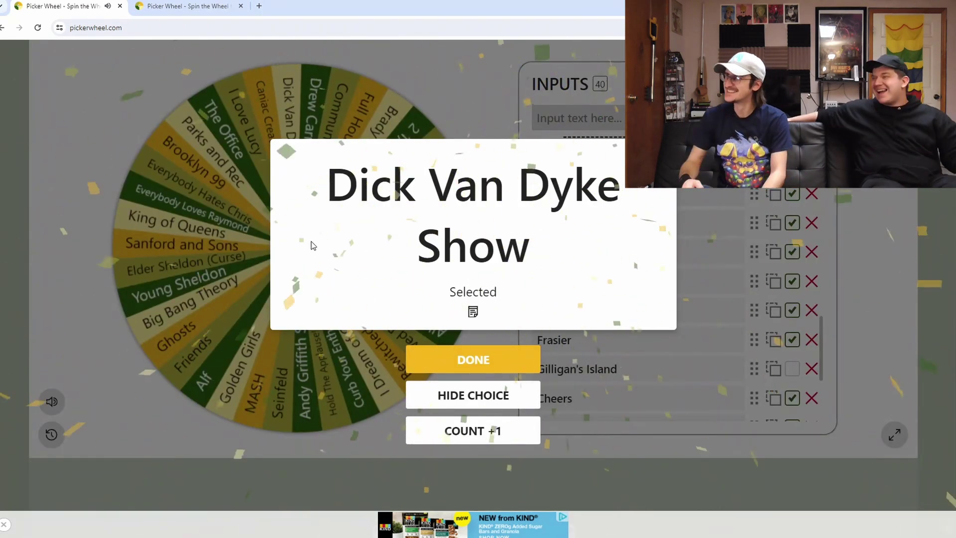
click(438, 364)
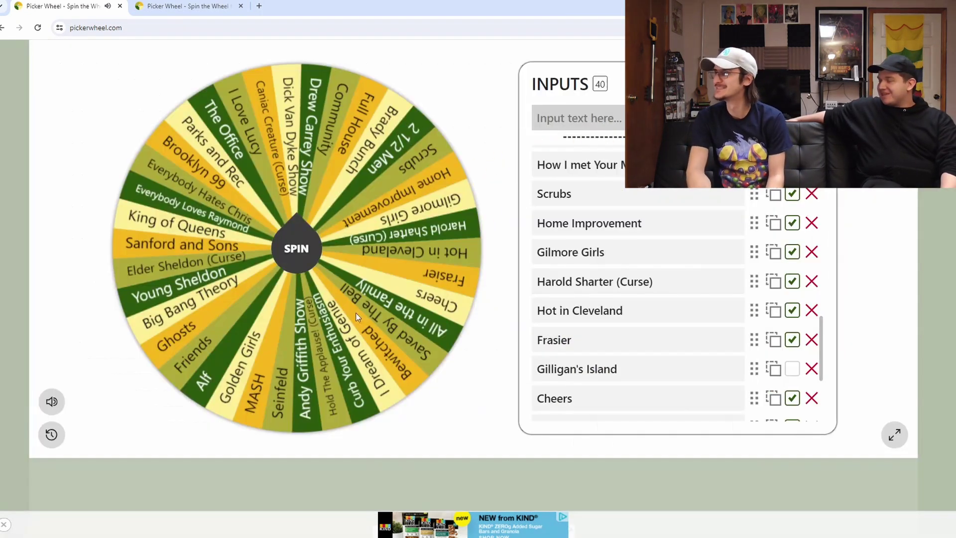
click(304, 266)
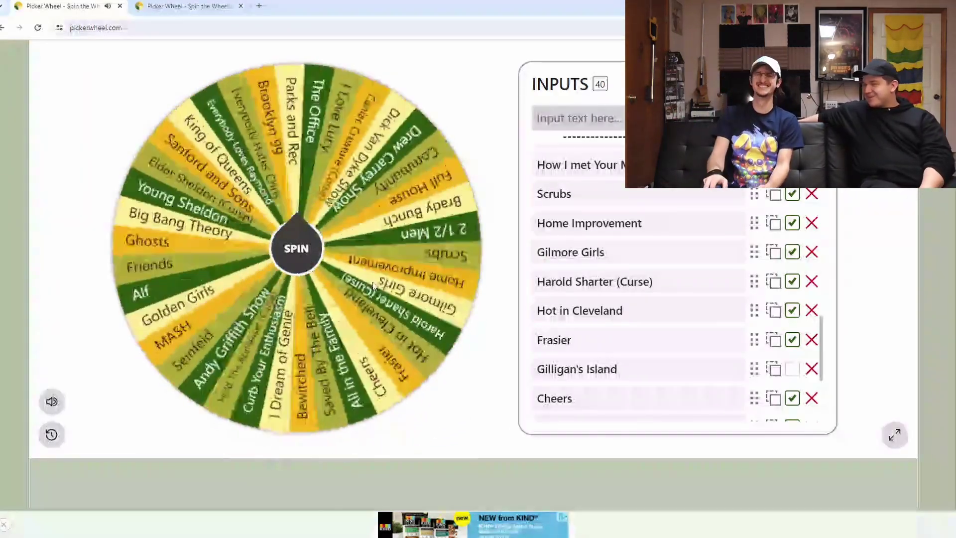
click(372, 282)
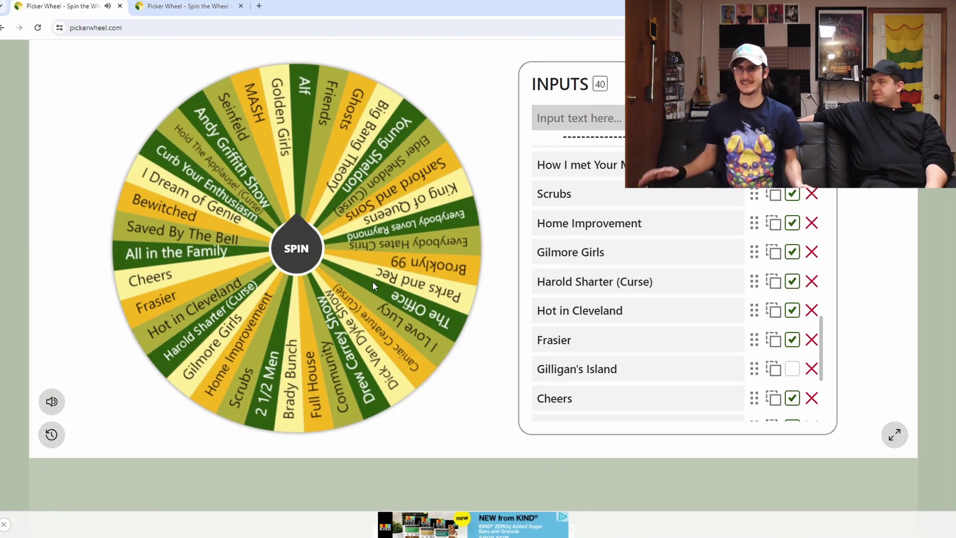
click(373, 281)
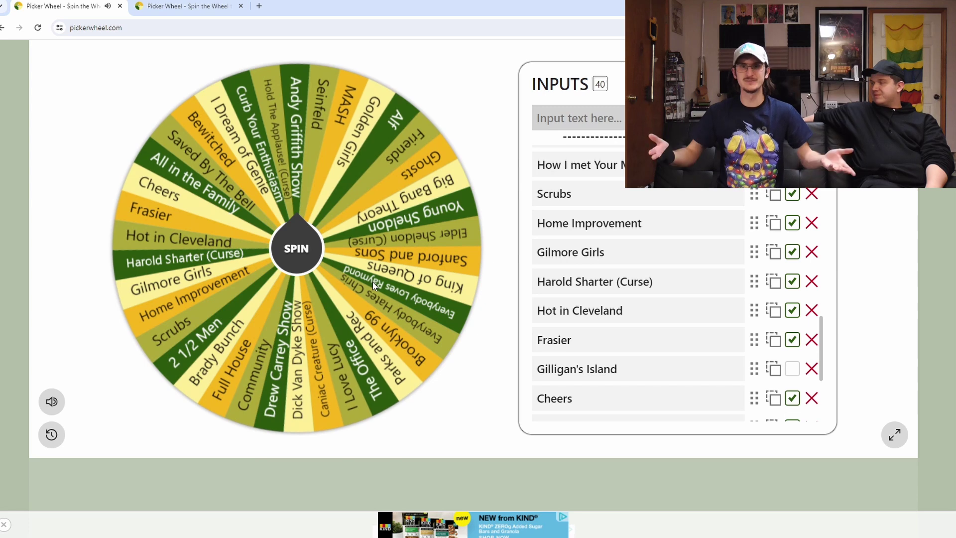
click(373, 282)
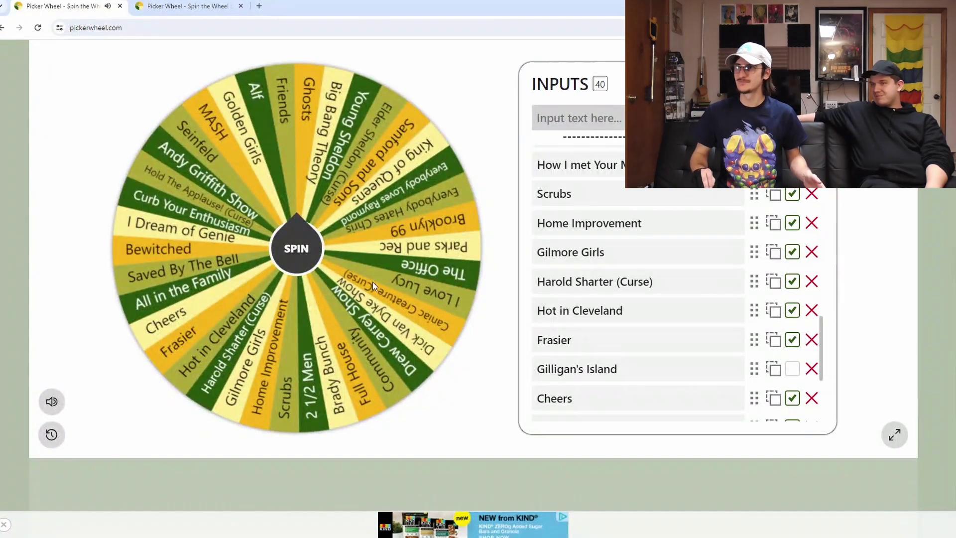
click(372, 282)
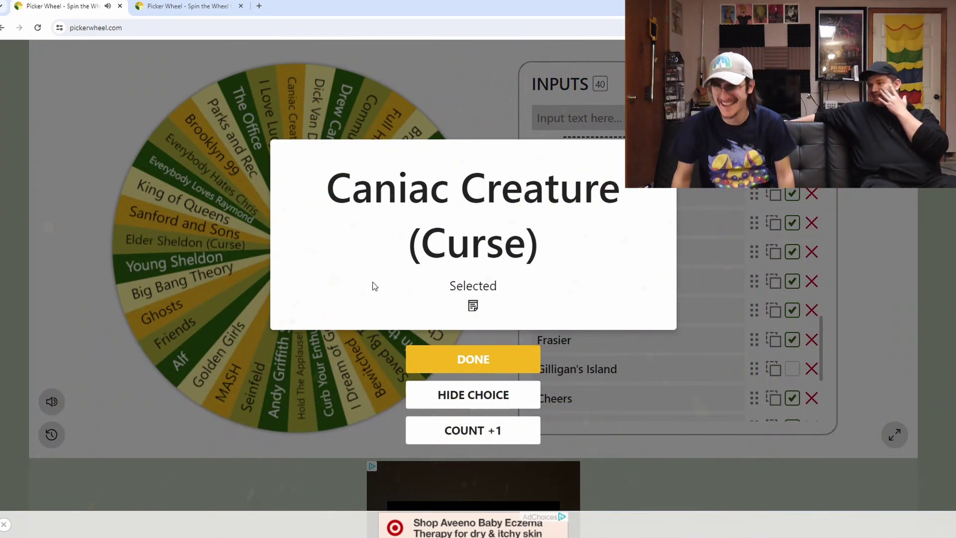
click(462, 359)
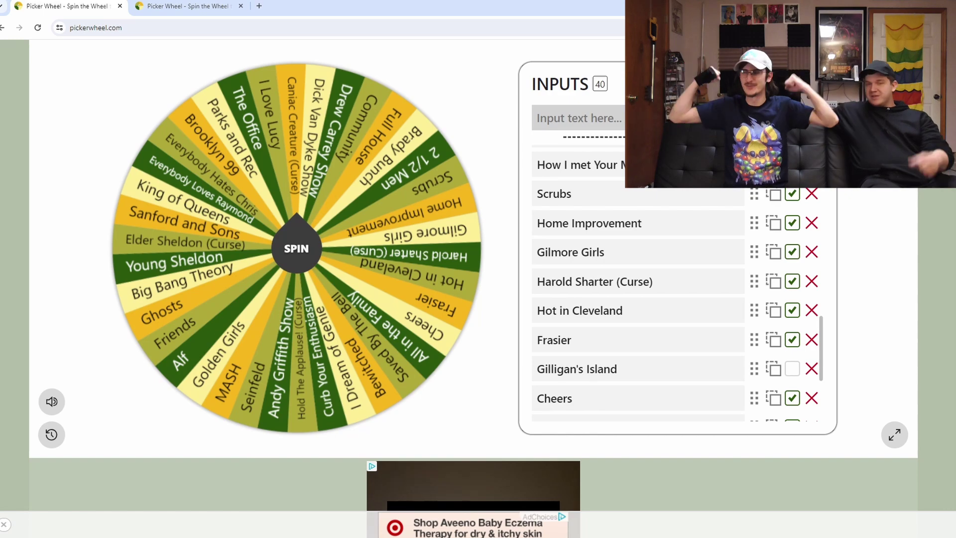
Spin twice to land on Dick Van Dyke Show and hide that choice from the wheel
click(306, 224)
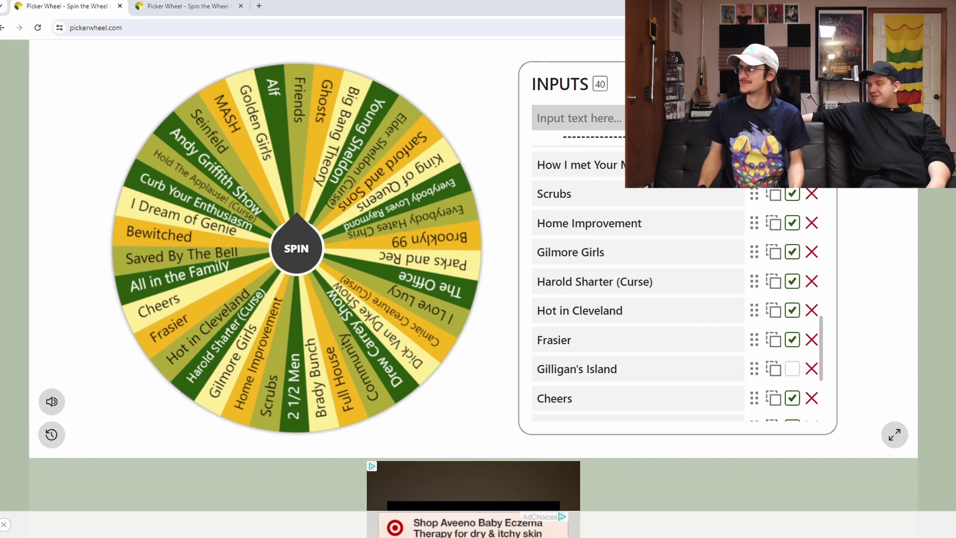
key(ctrl+Return)
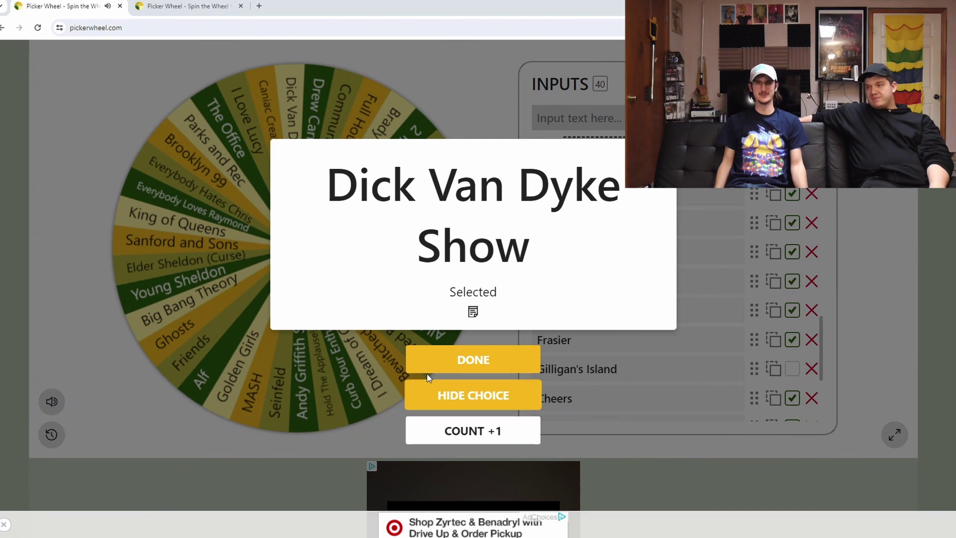
click(470, 394)
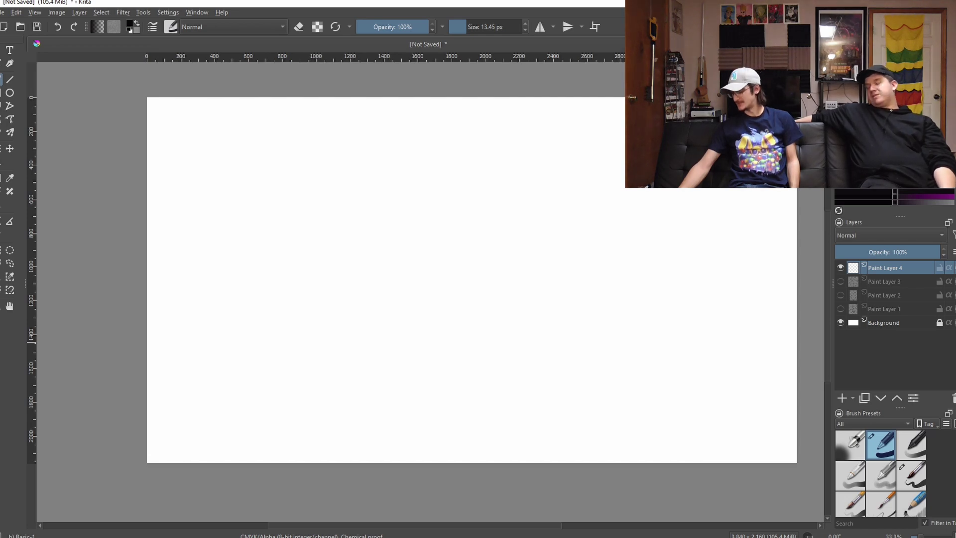
Set the brush to 0.60 px and sketch scribbled hair with a face outline below it
drag(463, 28, 450, 28)
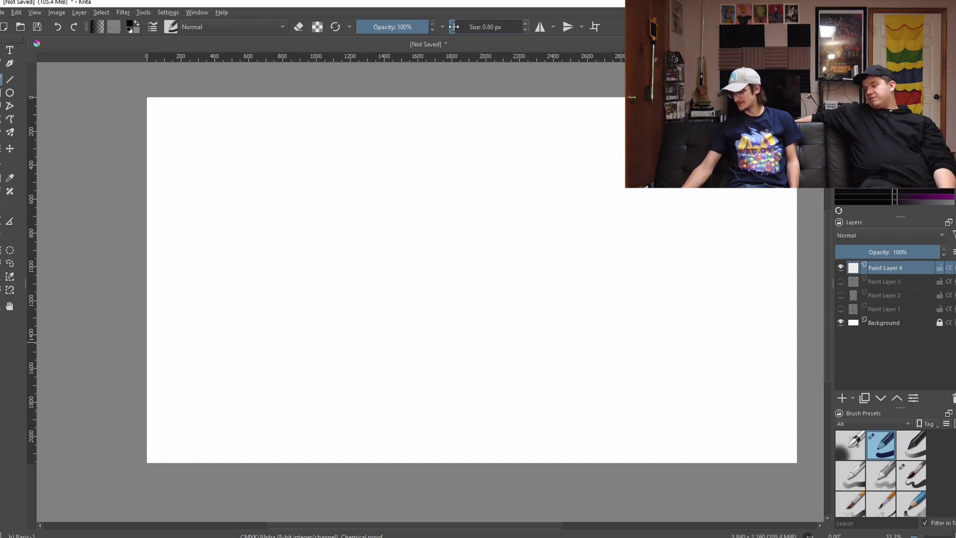
mouse_move(396, 193)
mouse_down()
mouse_move(390, 165)
mouse_move(400, 158)
mouse_move(413, 187)
mouse_move(418, 171)
mouse_move(451, 208)
mouse_up()
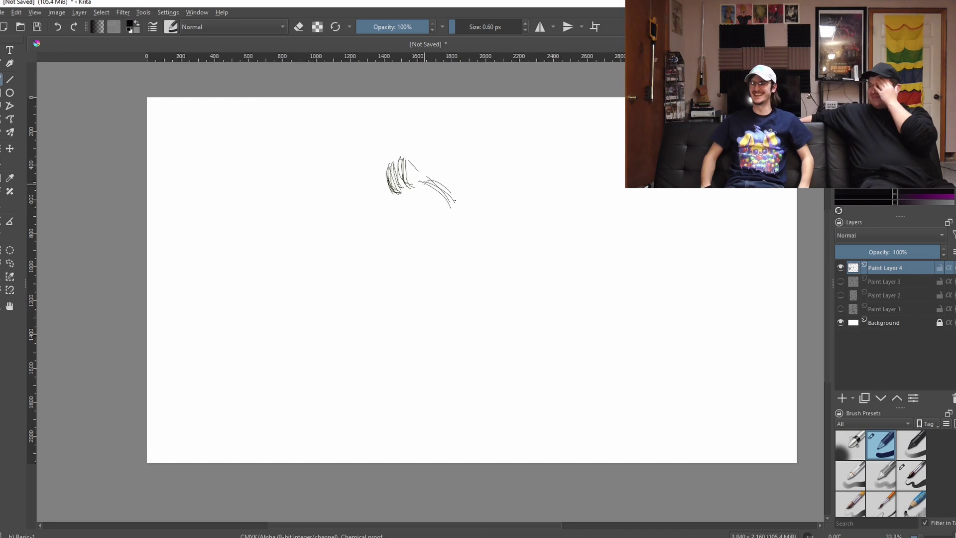
drag(423, 179, 462, 204)
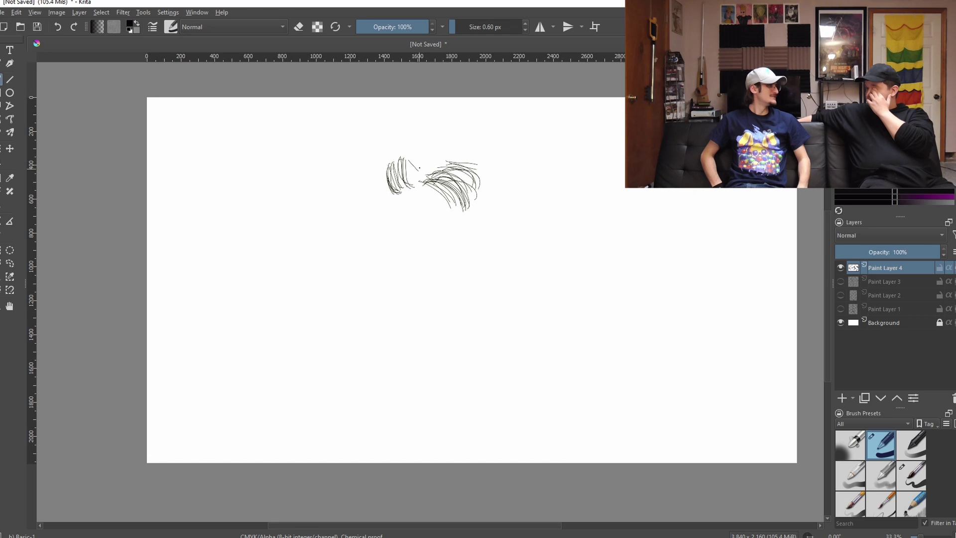
mouse_move(389, 175)
mouse_down()
mouse_move(416, 173)
mouse_move(411, 166)
mouse_up()
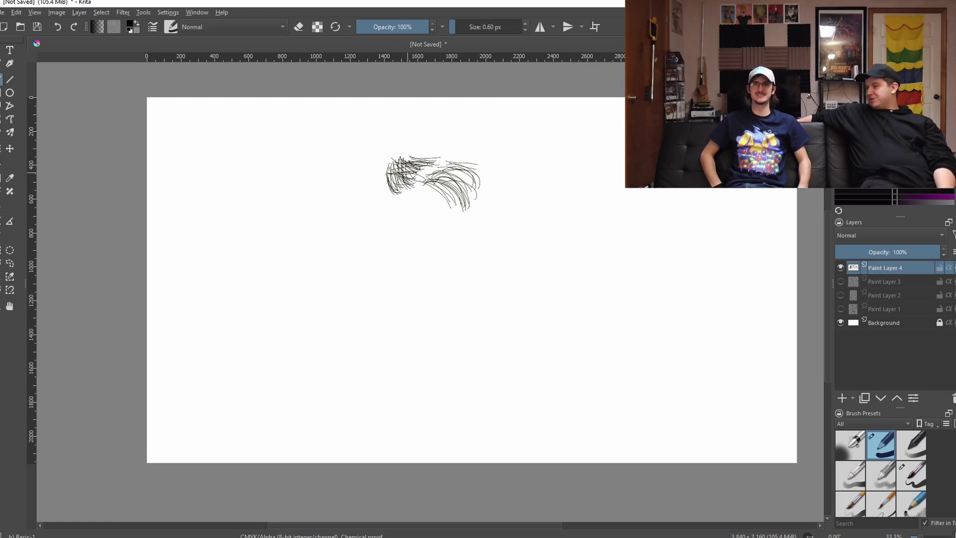
drag(433, 171, 463, 162)
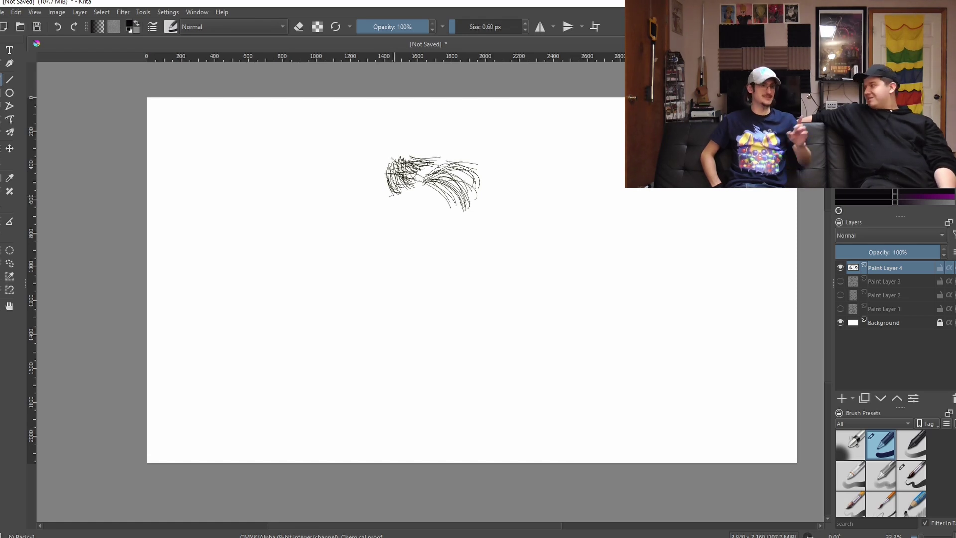
drag(394, 194, 379, 245)
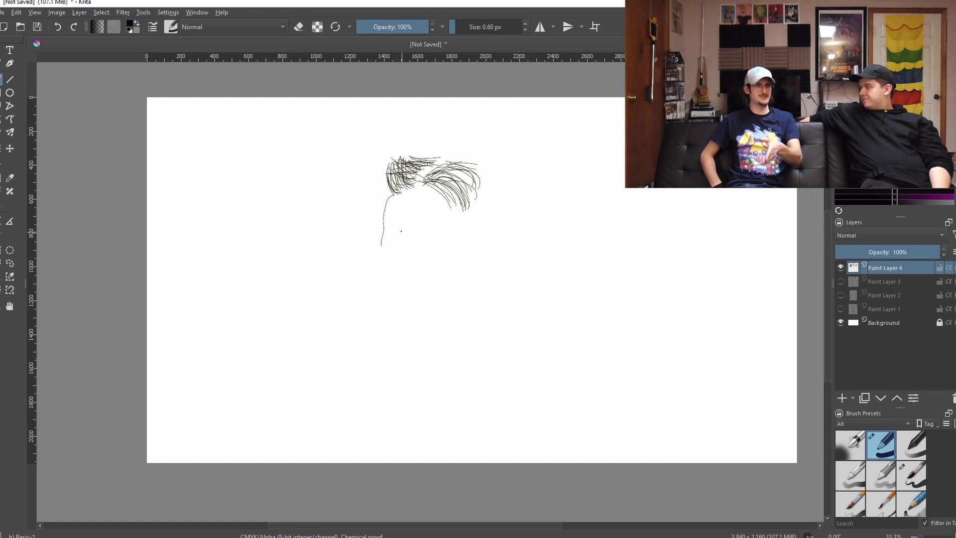
drag(390, 245, 388, 259)
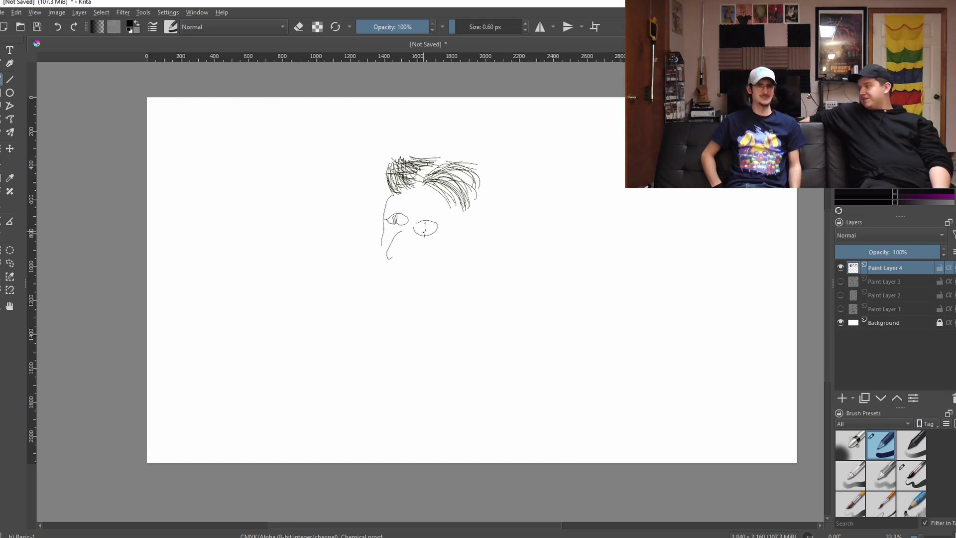
Undo the right pupil, draw a long curve below the head, and redo the right arm line
key(ctrl+z)
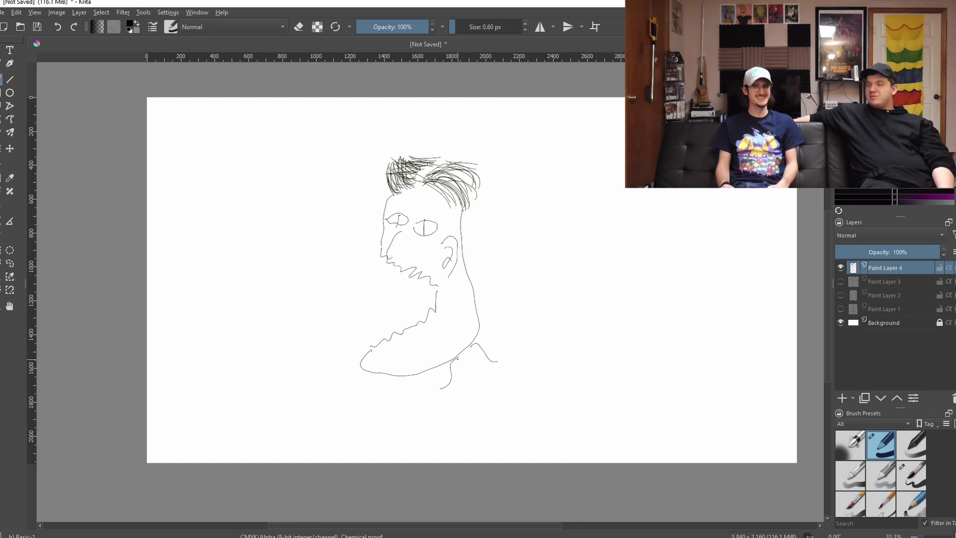
drag(338, 273, 441, 389)
drag(514, 270, 496, 362)
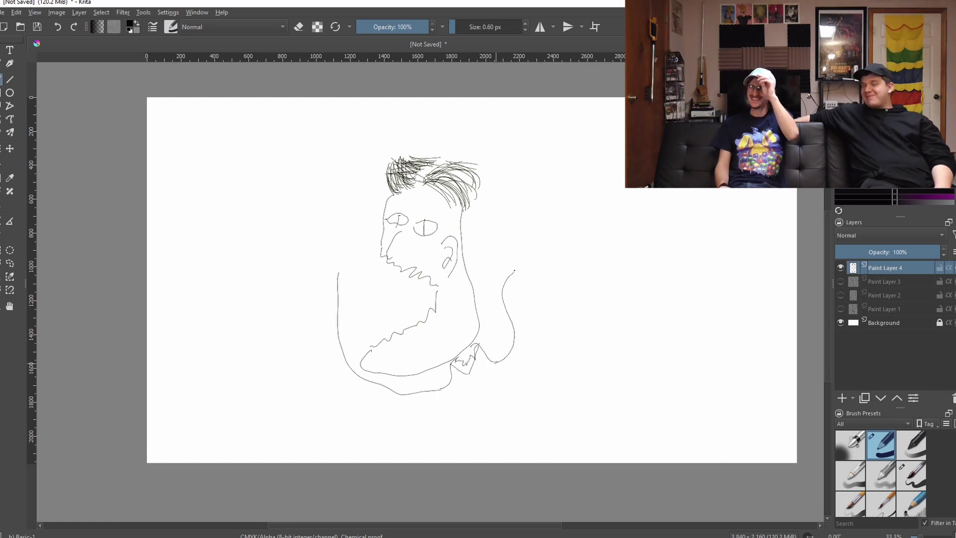
key(ctrl+z)
drag(516, 240, 495, 363)
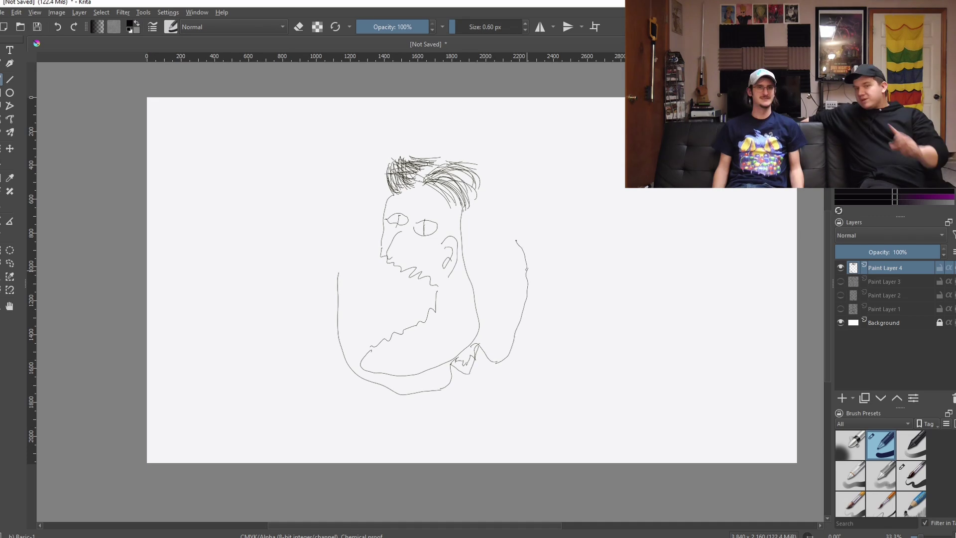
Add a hooked hand on the right arm, a bottom curve, and a raised left arm
drag(517, 239, 529, 258)
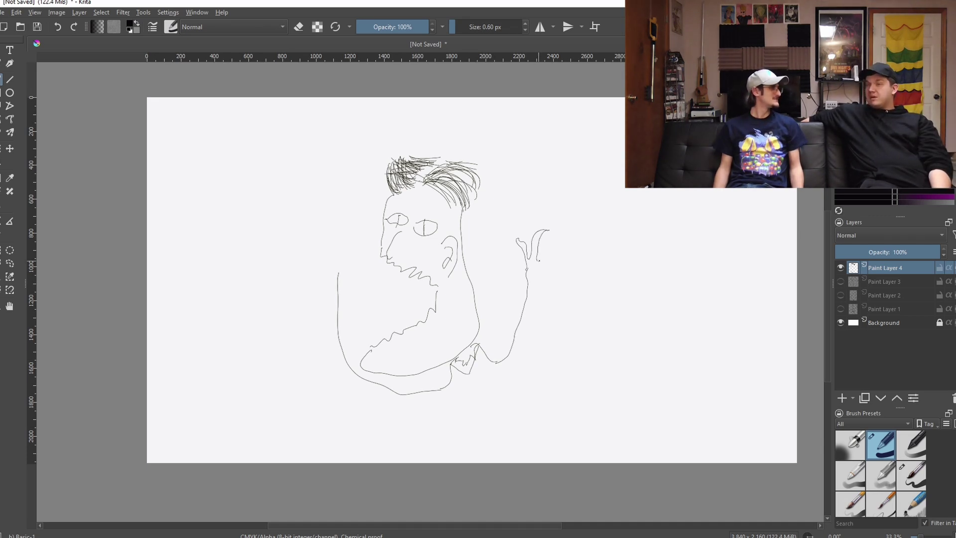
drag(544, 271, 545, 301)
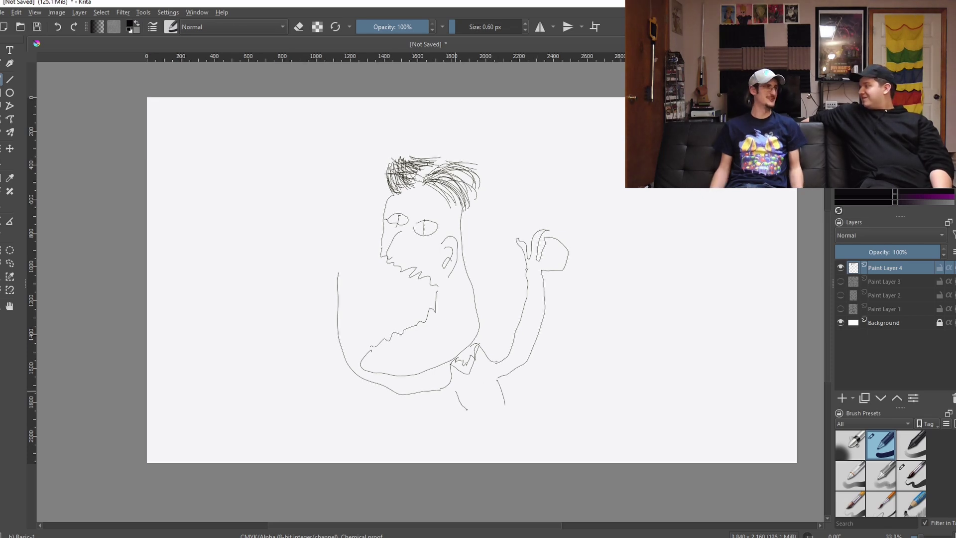
drag(344, 392, 455, 394)
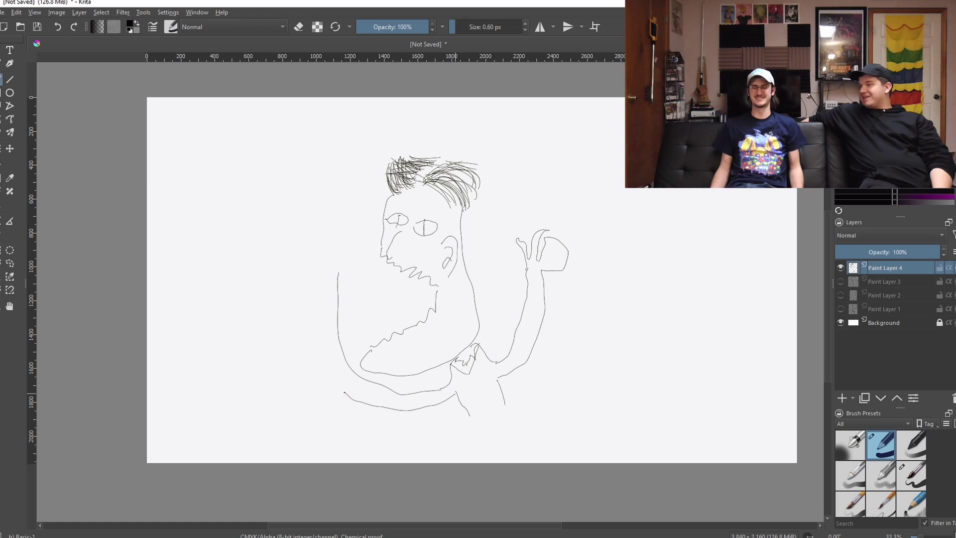
drag(320, 272, 351, 398)
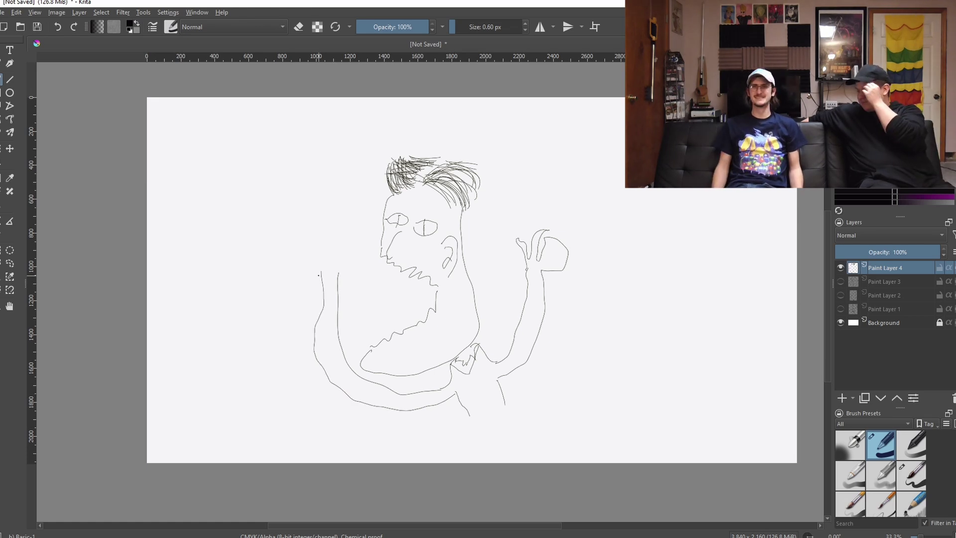
drag(319, 273, 309, 218)
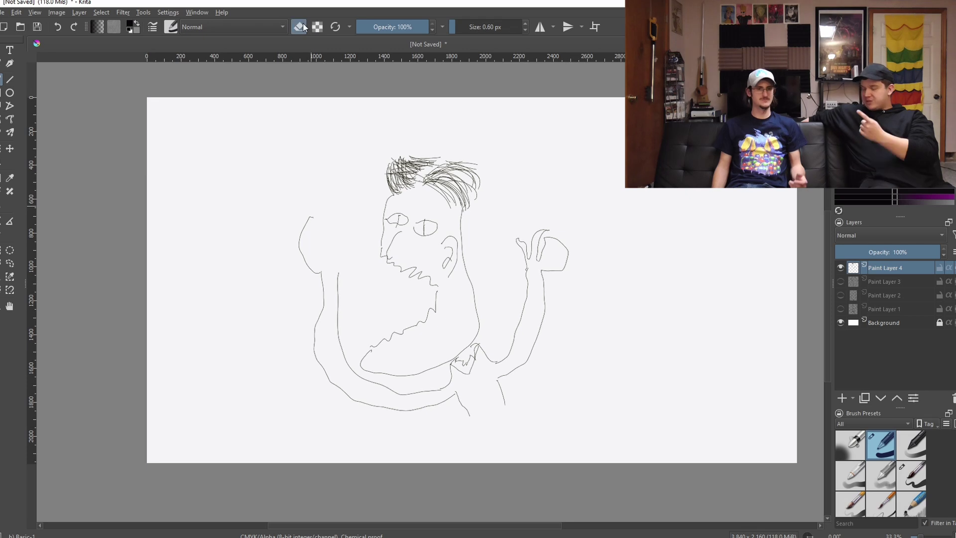
Erase the fists on both arms with an enlarged eraser, then undo a stray thick mark
key(e)
drag(469, 29, 478, 25)
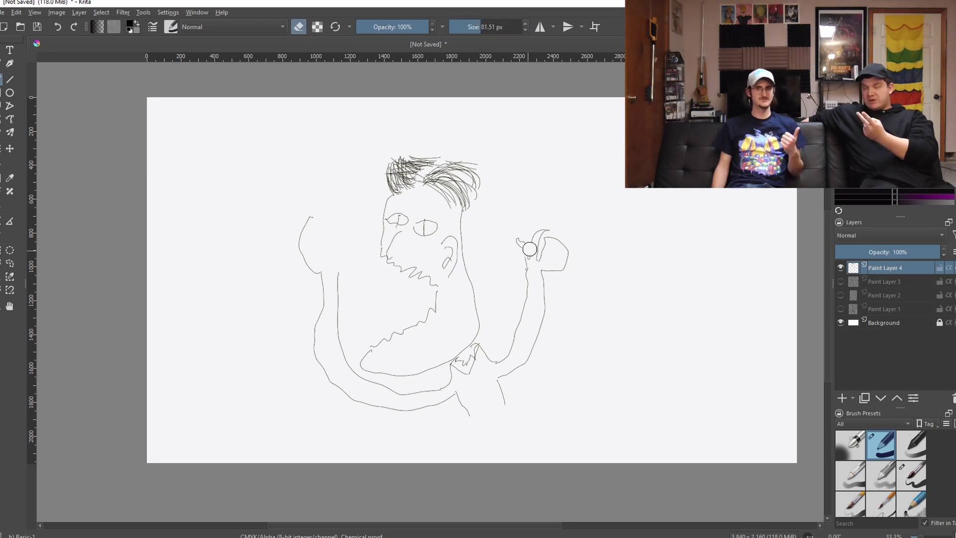
mouse_move(516, 252)
mouse_down()
mouse_move(551, 252)
mouse_move(550, 270)
mouse_up()
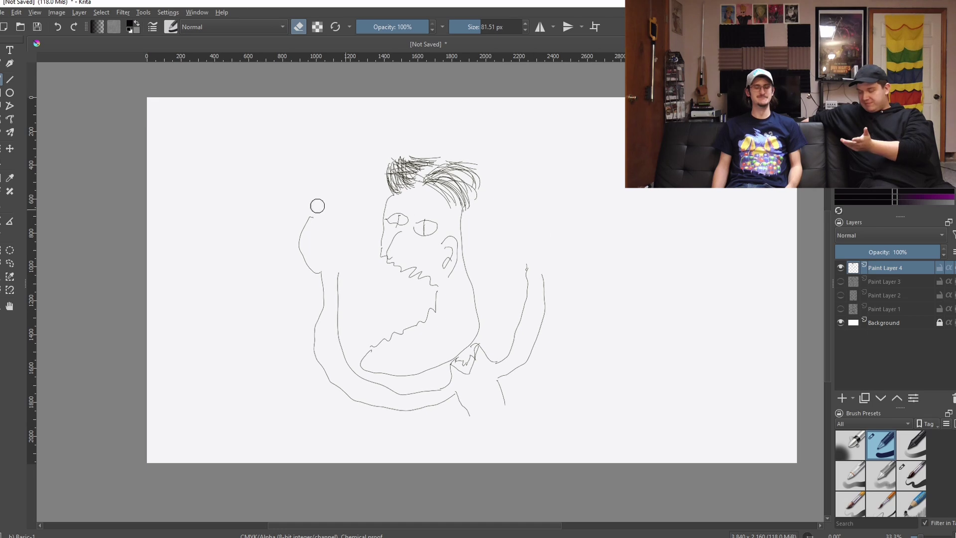
drag(307, 264, 315, 272)
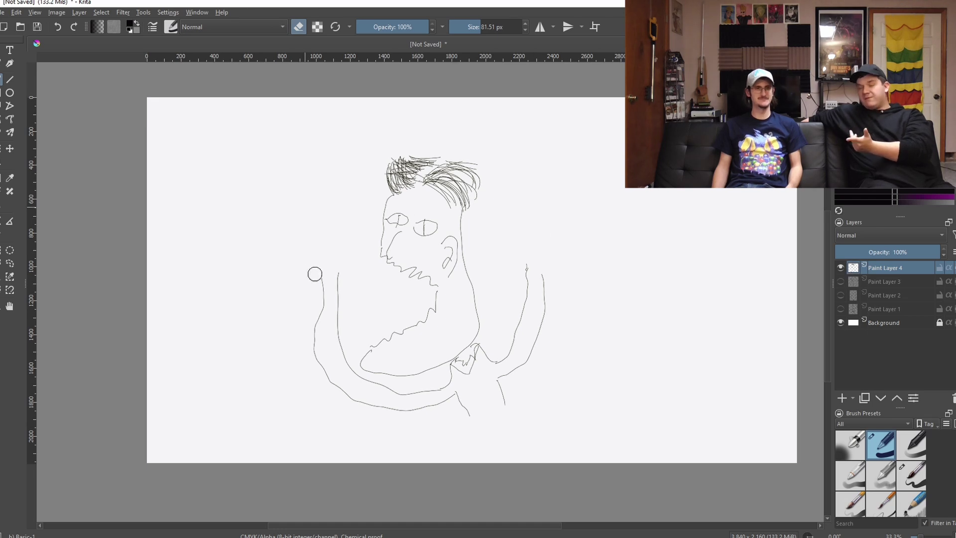
click(476, 29)
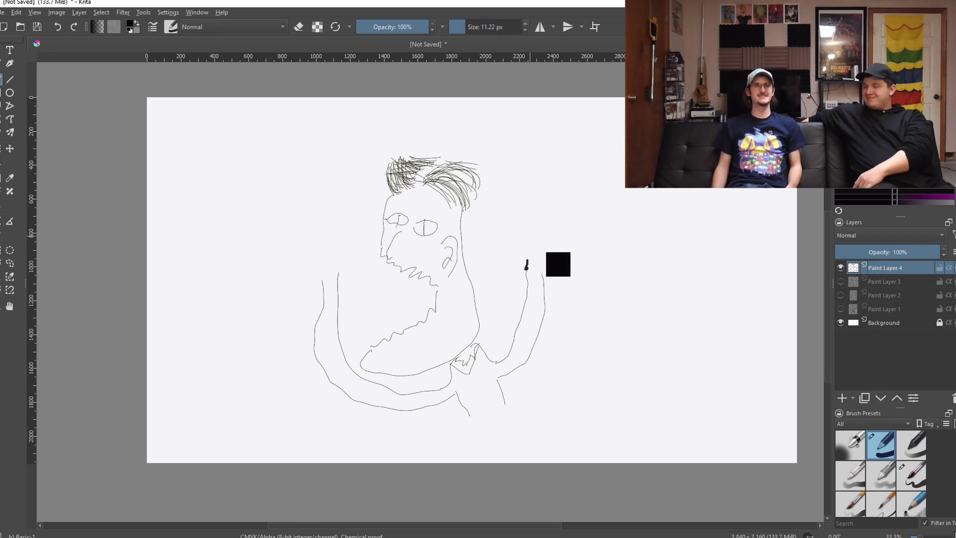
key(ctrl+z)
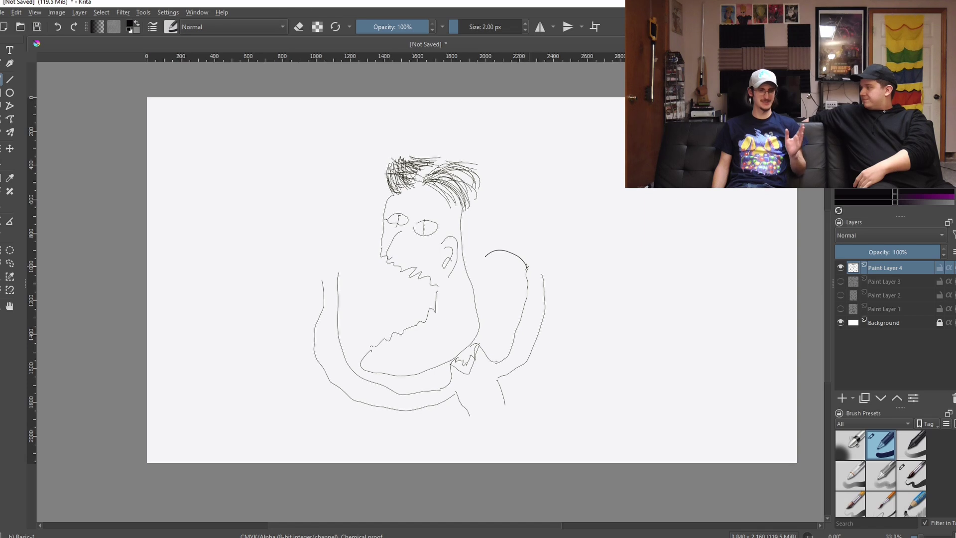
Sample black and draw pointed claws on both arms plus a clawed foot with toe lines
ctrl+click(495, 238)
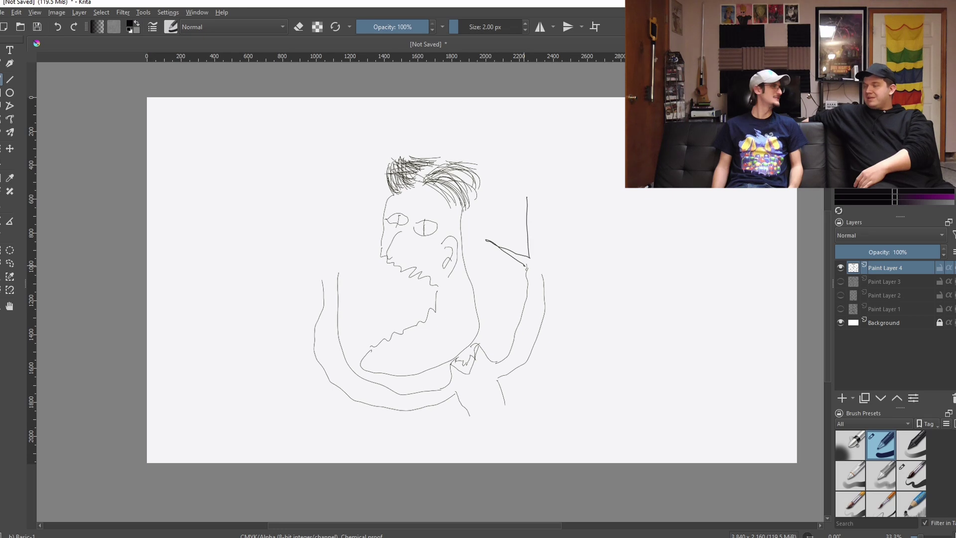
drag(537, 227, 538, 253)
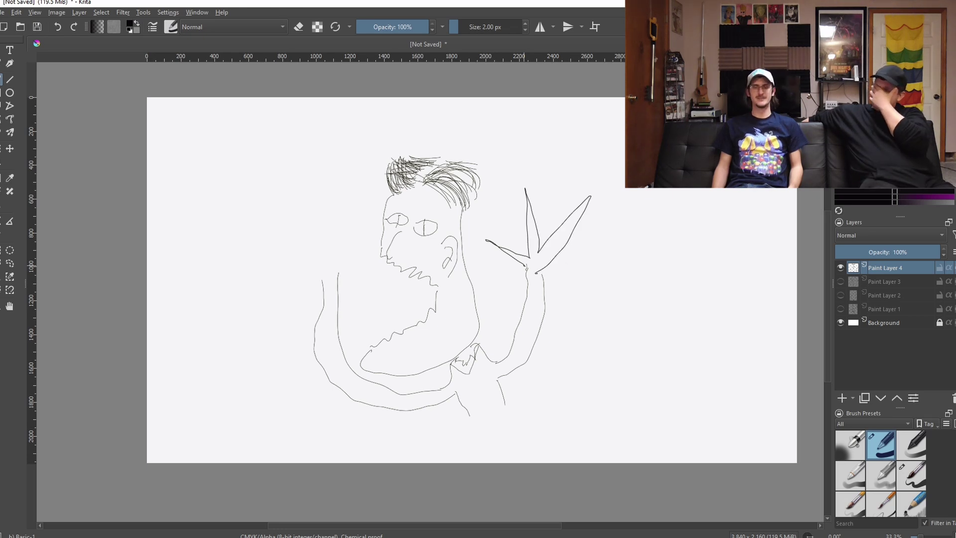
mouse_move(334, 275)
mouse_down()
mouse_move(343, 247)
mouse_move(326, 191)
mouse_up()
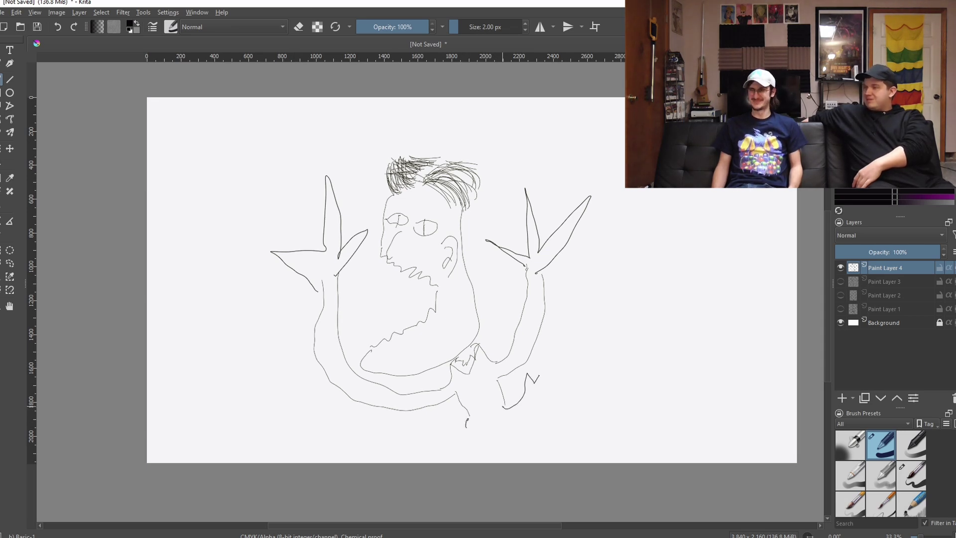
drag(539, 377, 511, 447)
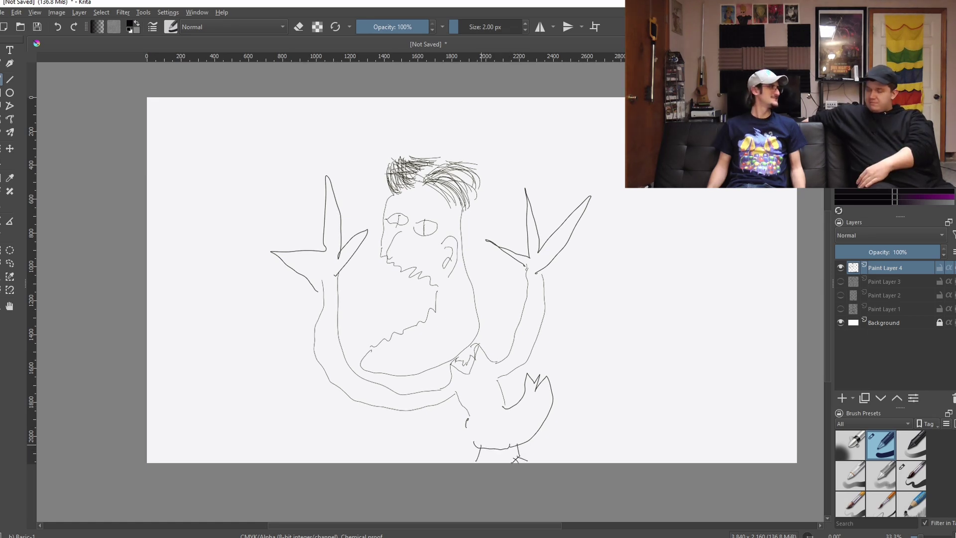
drag(464, 459, 485, 455)
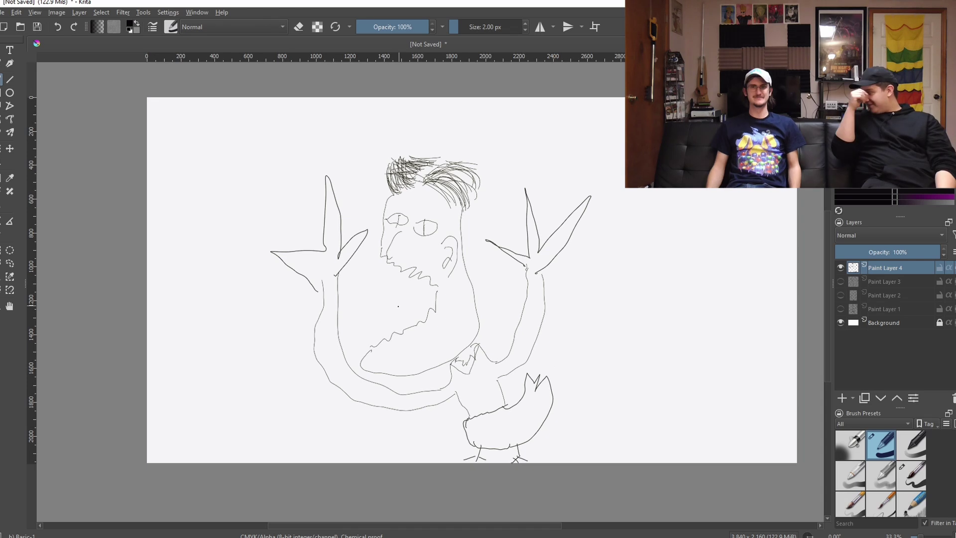
Hatch inside both claws and sketch a labelled boot at the bottom left
drag(327, 199, 330, 243)
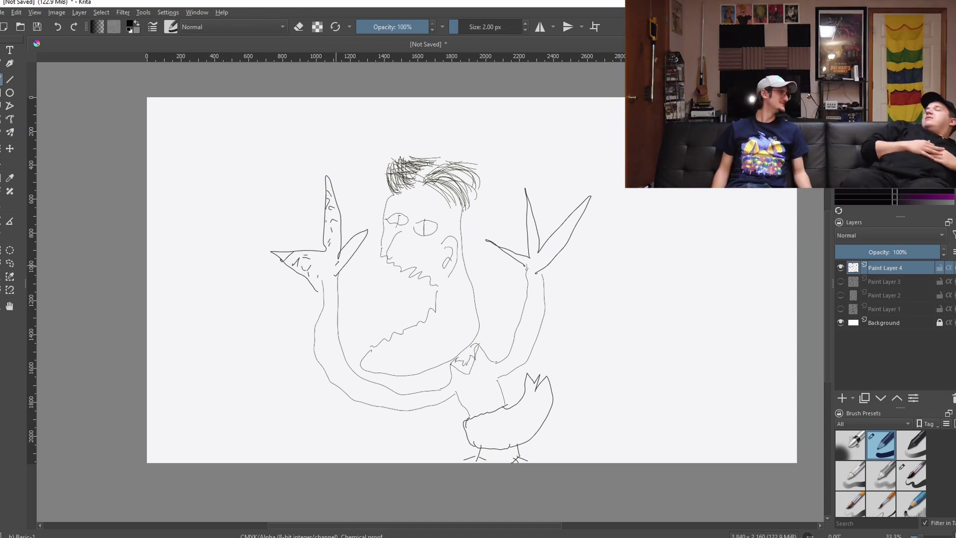
drag(526, 217, 530, 242)
drag(573, 214, 548, 259)
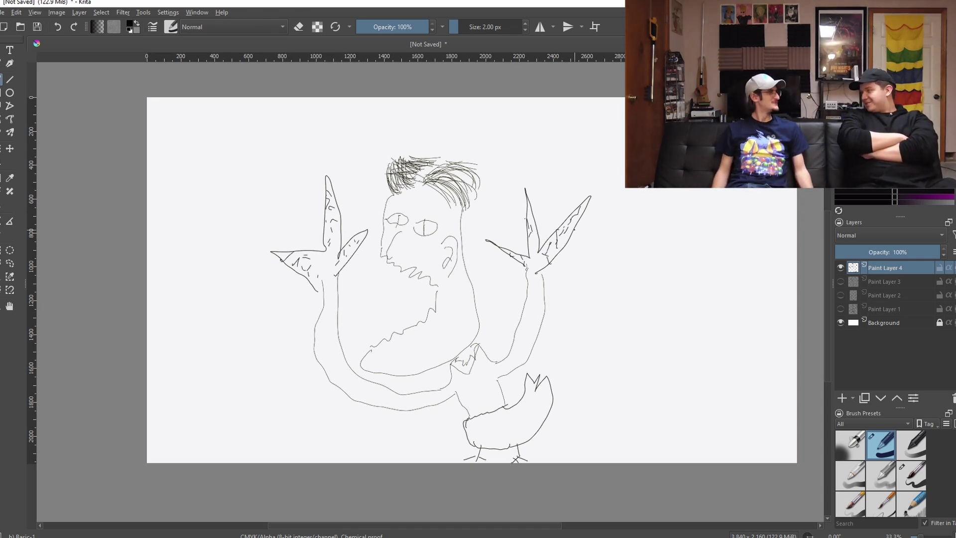
drag(344, 438, 393, 456)
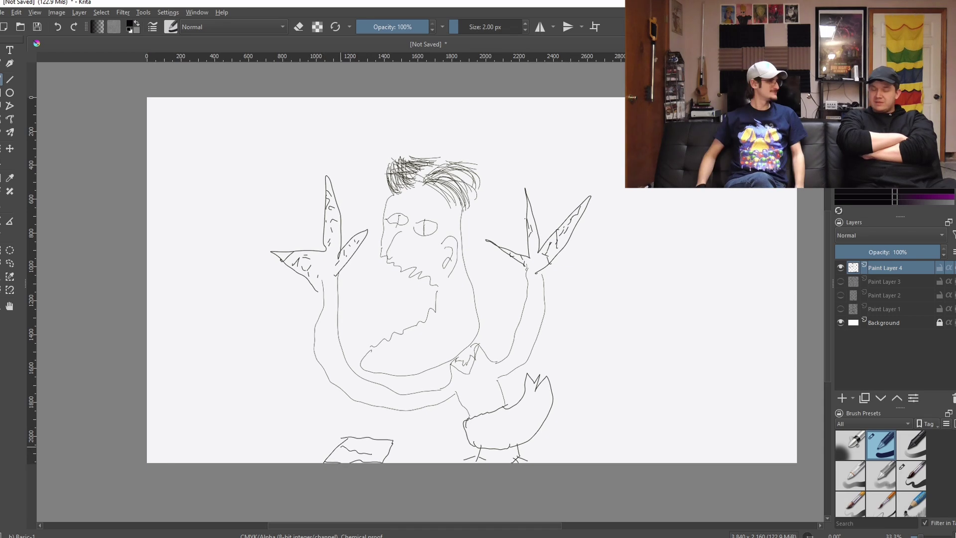
mouse_move(349, 407)
mouse_down()
mouse_move(397, 437)
mouse_move(347, 437)
mouse_move(356, 431)
mouse_up()
drag(364, 425, 381, 432)
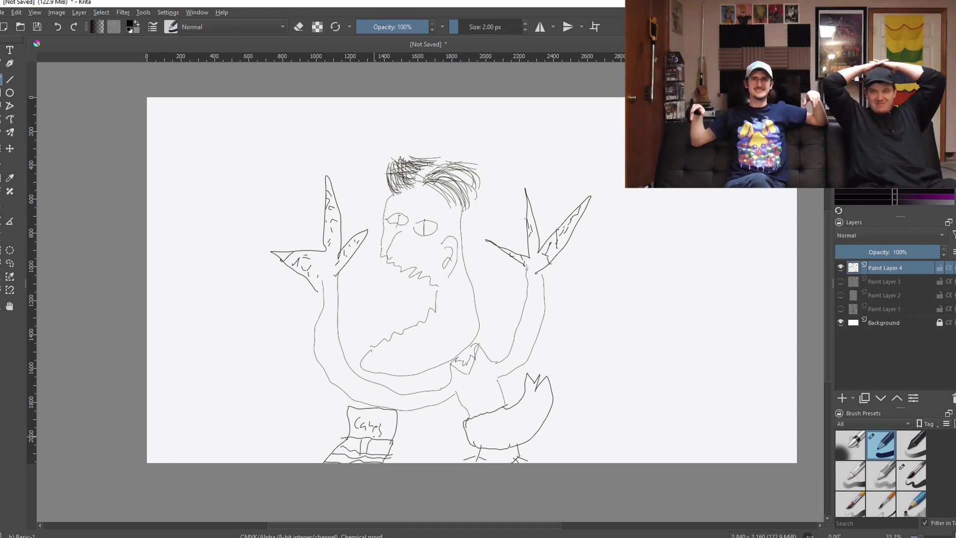
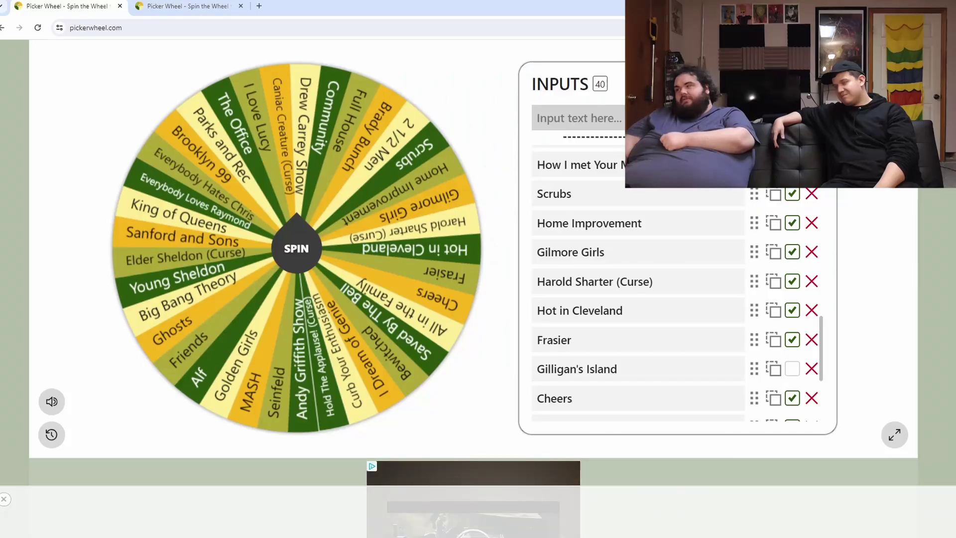
Spin the TV-show wheel for All in the Family and Caniac Creature (Curse), then spin again
click(306, 251)
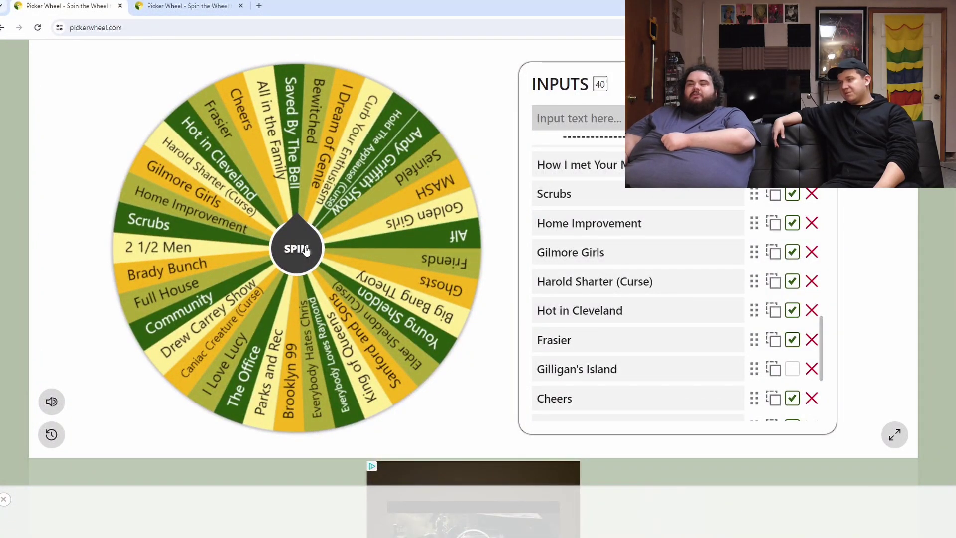
click(306, 251)
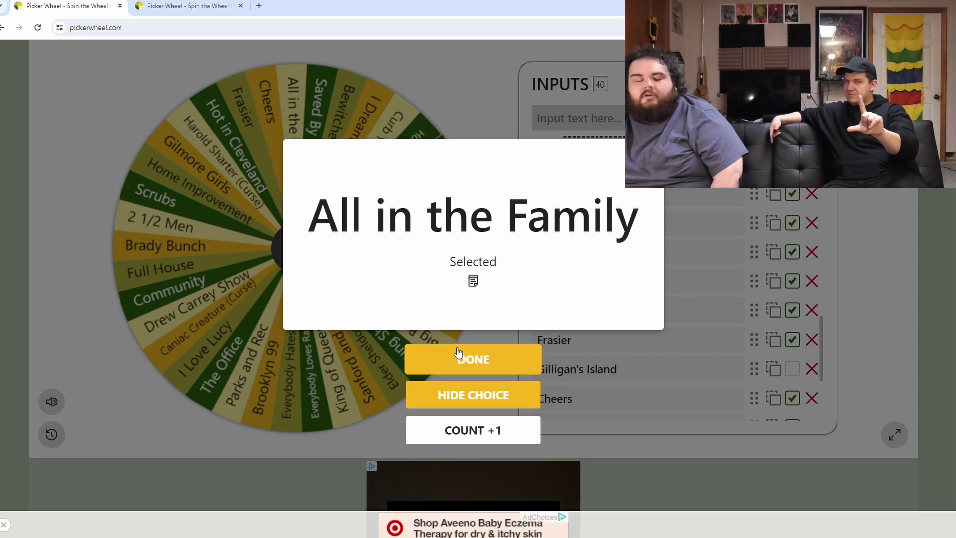
click(458, 352)
click(303, 254)
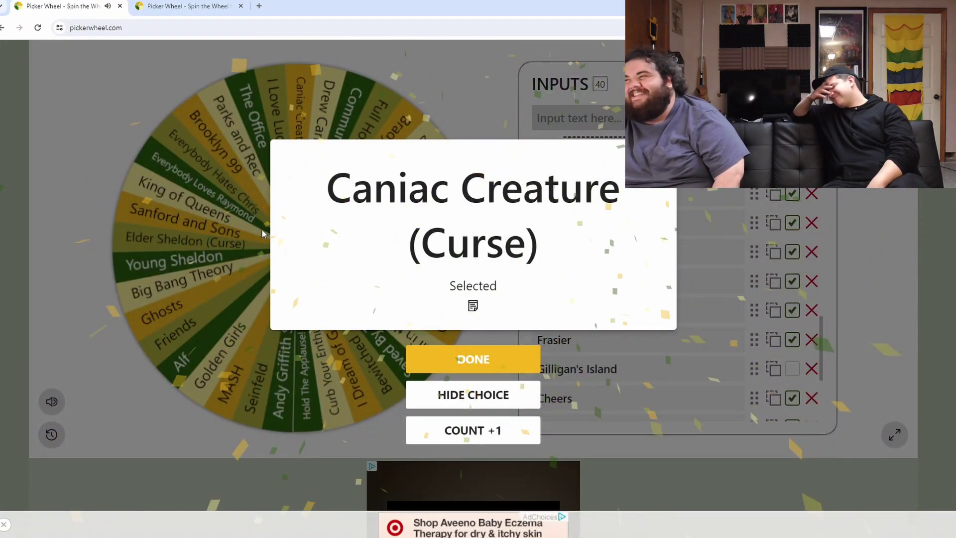
click(465, 359)
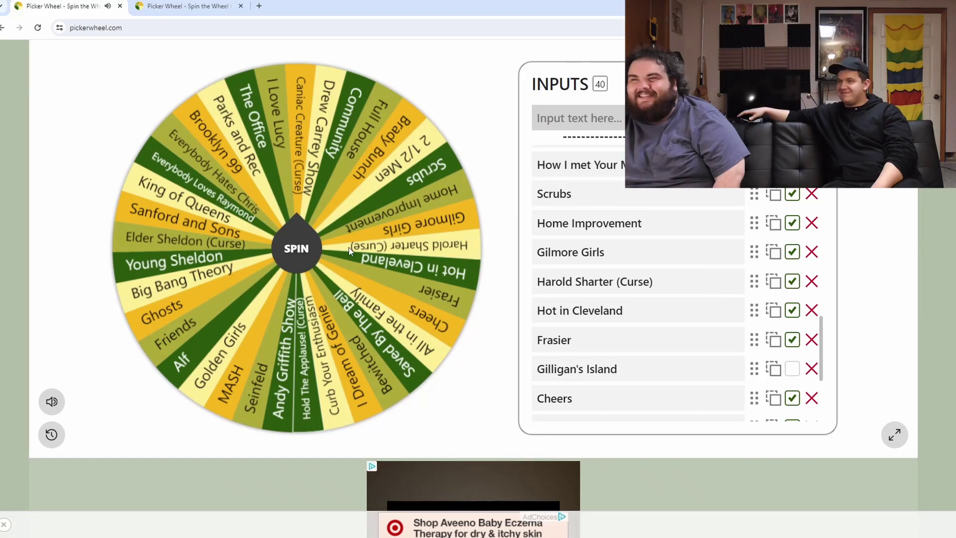
click(298, 248)
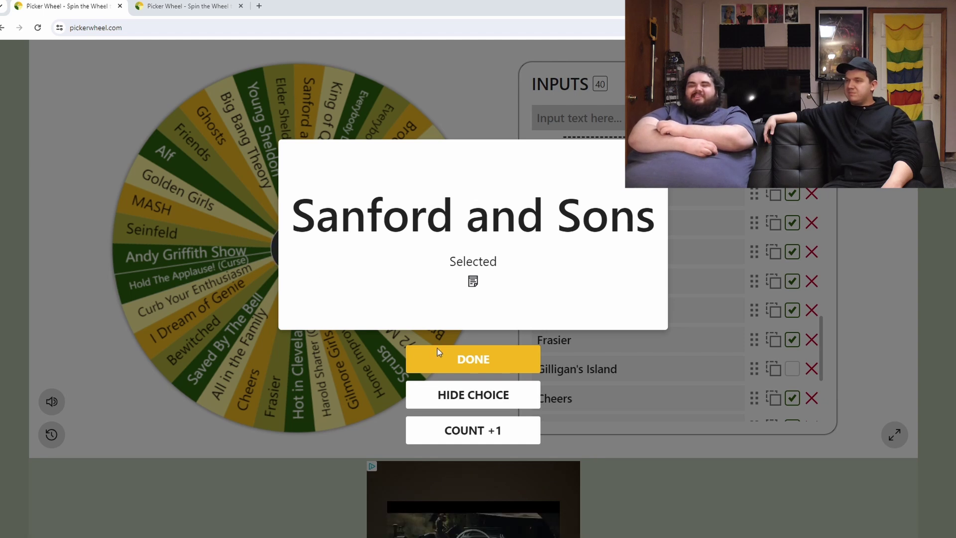
Close the result and hide Sanford and Sons from the wheel
click(465, 397)
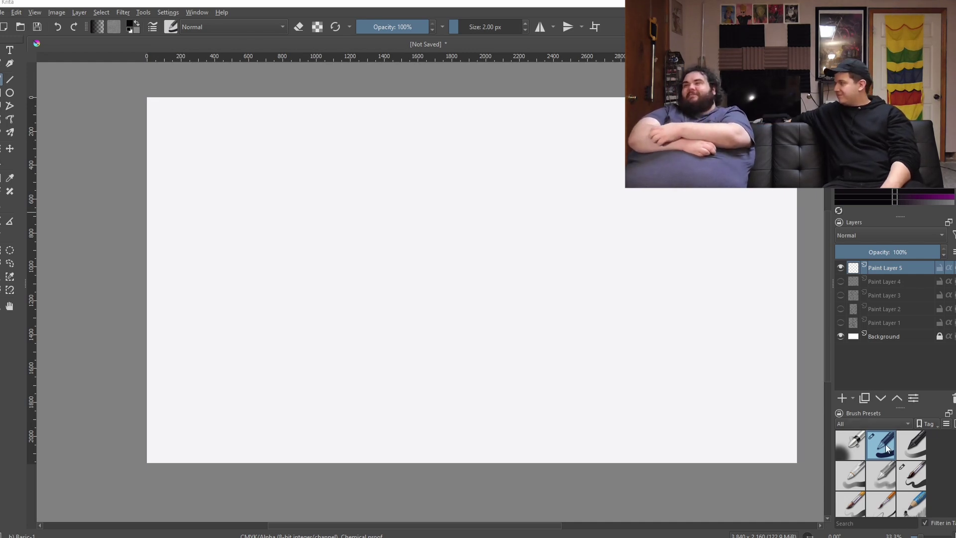
Select the 20.30 px inking brush and draw the first curve of the head outline
click(899, 464)
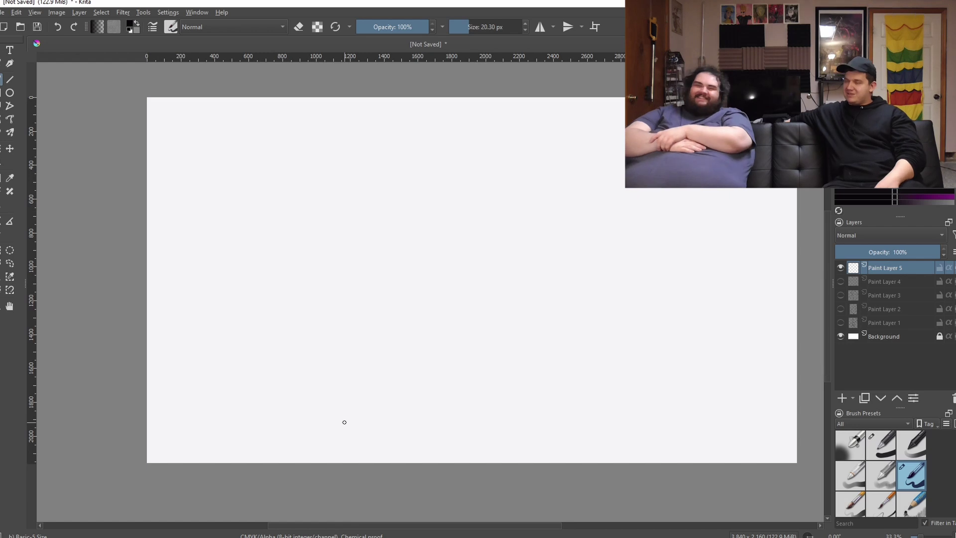
drag(340, 527, 361, 530)
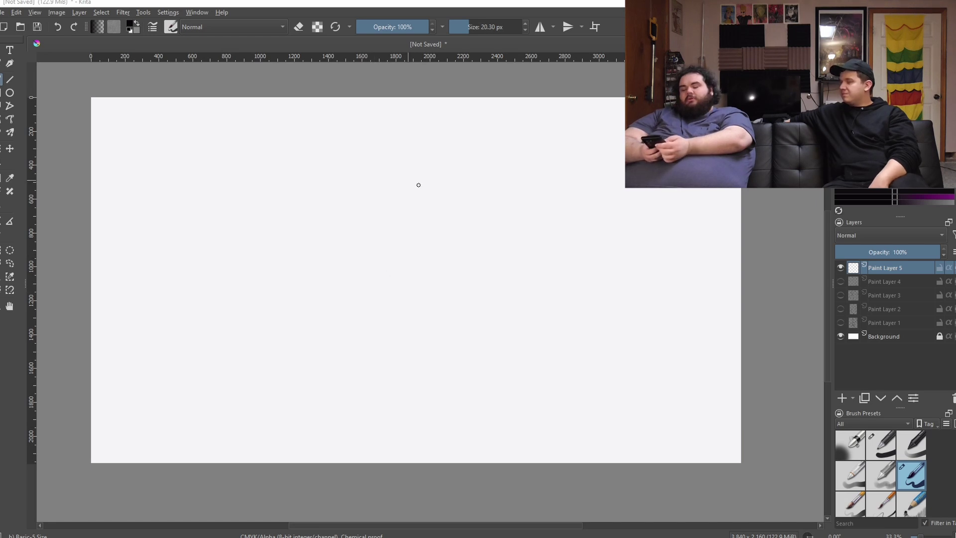
drag(335, 173, 325, 199)
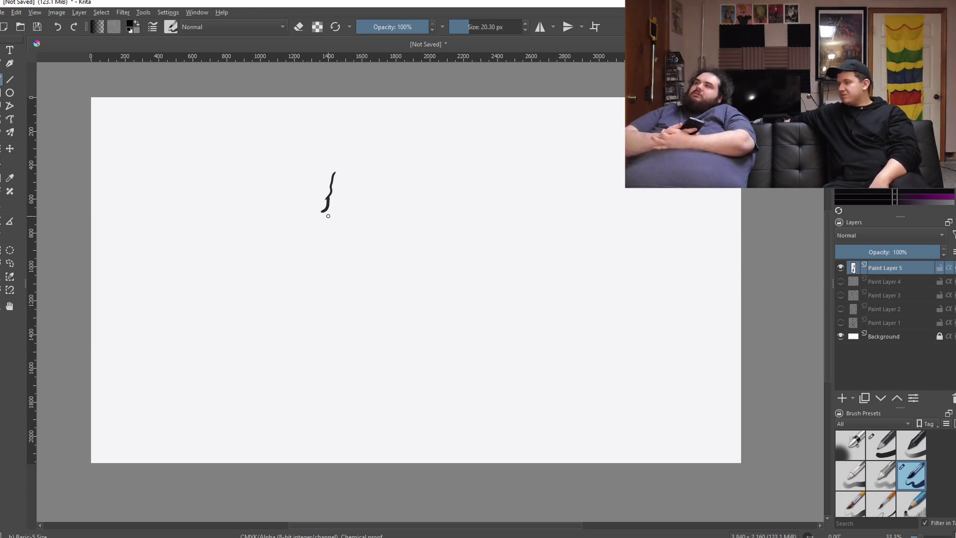
Ink the head, open-mouthed face with ringed eyes, curly hair, jaw, neck and shirt collar
drag(325, 218, 329, 235)
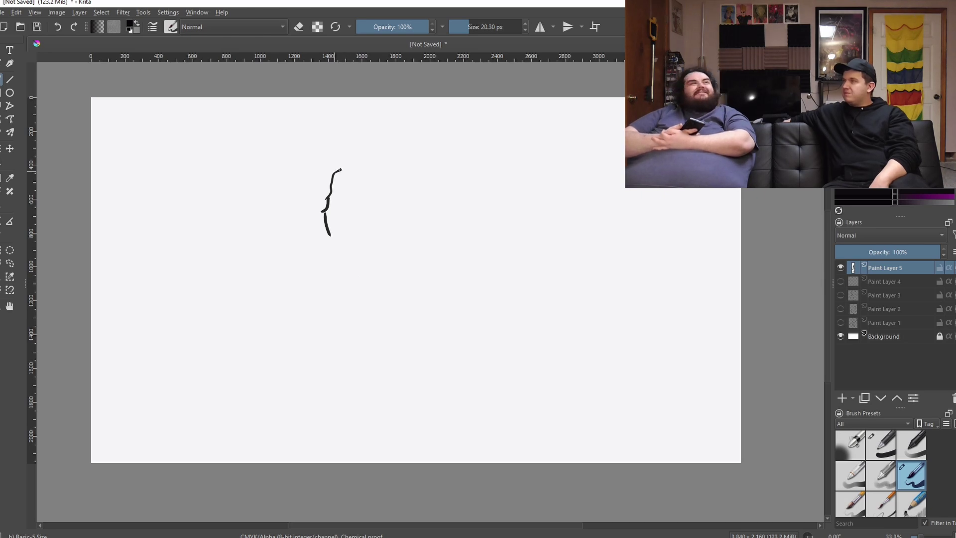
mouse_move(341, 170)
mouse_down()
mouse_move(380, 166)
mouse_move(408, 220)
mouse_up()
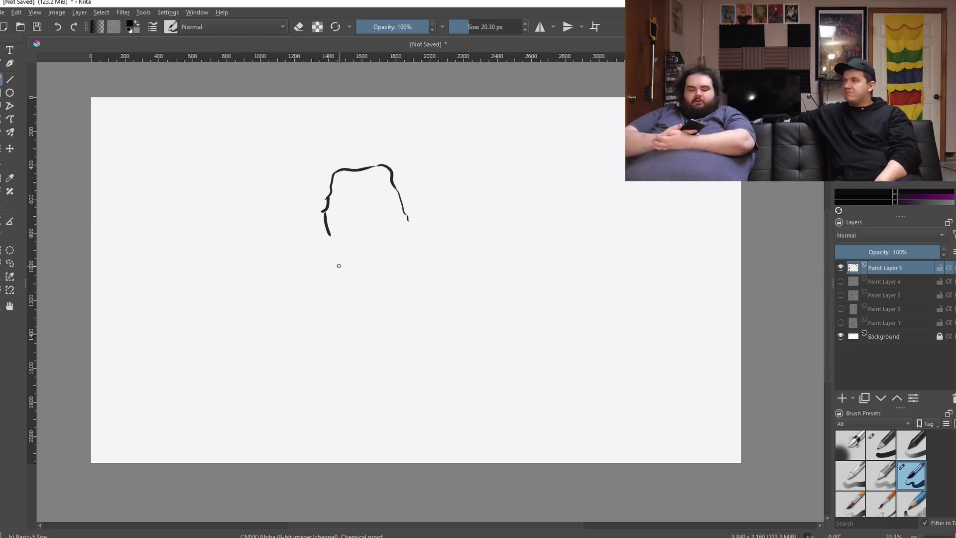
drag(345, 233, 389, 228)
drag(353, 202, 374, 204)
mouse_move(359, 197)
mouse_down()
mouse_move(377, 202)
mouse_move(342, 209)
mouse_move(348, 179)
mouse_up()
drag(372, 184, 385, 183)
drag(370, 188, 386, 190)
mouse_move(319, 232)
mouse_down()
mouse_move(348, 155)
mouse_move(419, 218)
mouse_up()
mouse_move(342, 239)
mouse_down()
mouse_move(408, 227)
mouse_move(341, 257)
mouse_up()
drag(409, 228, 396, 261)
drag(340, 259, 365, 295)
drag(408, 253, 378, 289)
Draw the left shoulder, body side and the forearm folded across the chest with hand and cuff
drag(324, 338, 326, 393)
drag(439, 330, 470, 400)
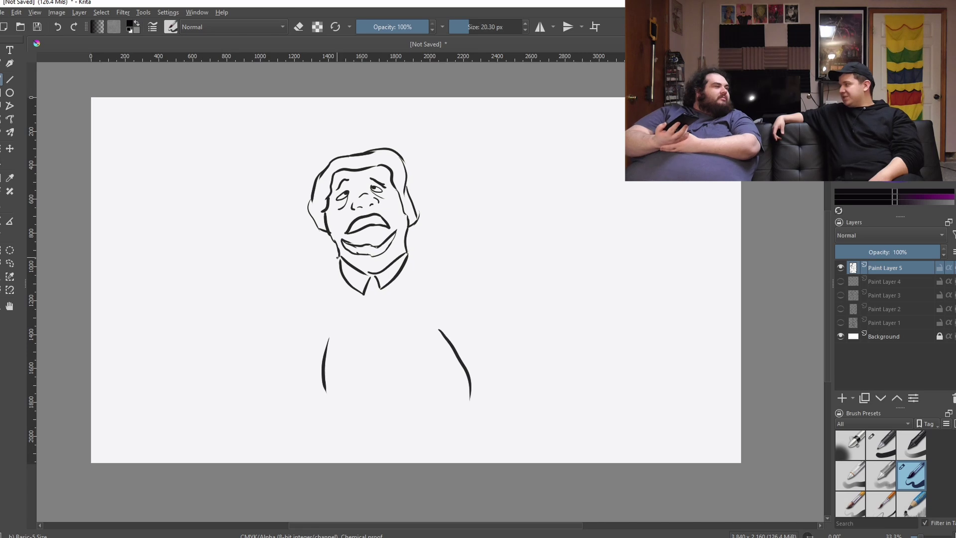
drag(339, 257, 370, 344)
mouse_move(307, 323)
mouse_down()
mouse_move(383, 326)
mouse_move(369, 346)
mouse_up()
drag(378, 318, 418, 309)
drag(334, 288, 328, 318)
drag(418, 312, 373, 346)
Draw the right shoulder and arm with cuff, then close the torso and start the legs
mouse_move(408, 251)
mouse_down()
mouse_move(480, 308)
mouse_move(473, 360)
mouse_up()
mouse_move(472, 296)
mouse_down()
mouse_move(498, 351)
mouse_move(481, 406)
mouse_up()
drag(497, 351, 493, 396)
drag(325, 391, 420, 411)
drag(427, 296, 456, 396)
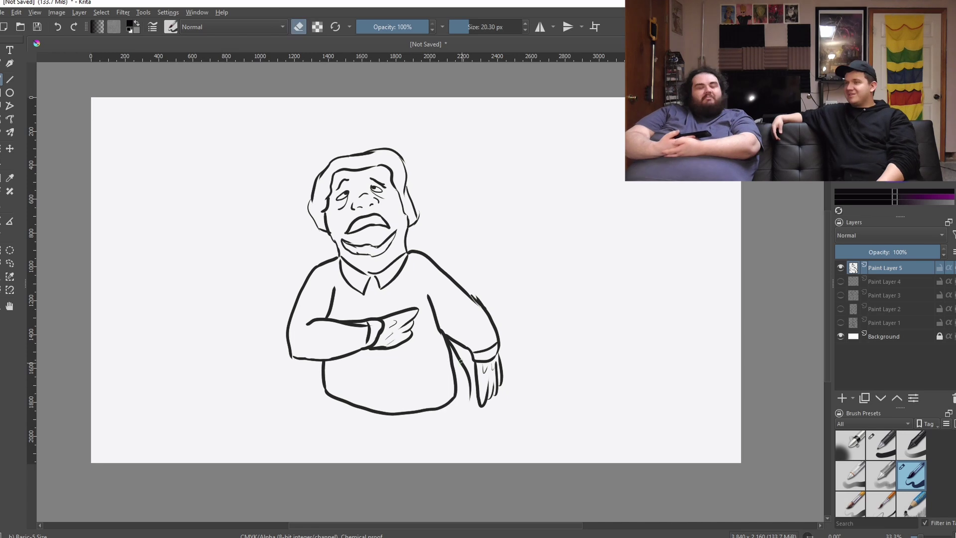
drag(314, 387, 317, 434)
drag(375, 441, 399, 453)
Scale the whole figure down with Ctrl+T to make room for the legs
key(ctrl+t)
mouse_move(457, 396)
mouse_down()
mouse_move(471, 452)
mouse_move(442, 369)
mouse_up()
key(Return)
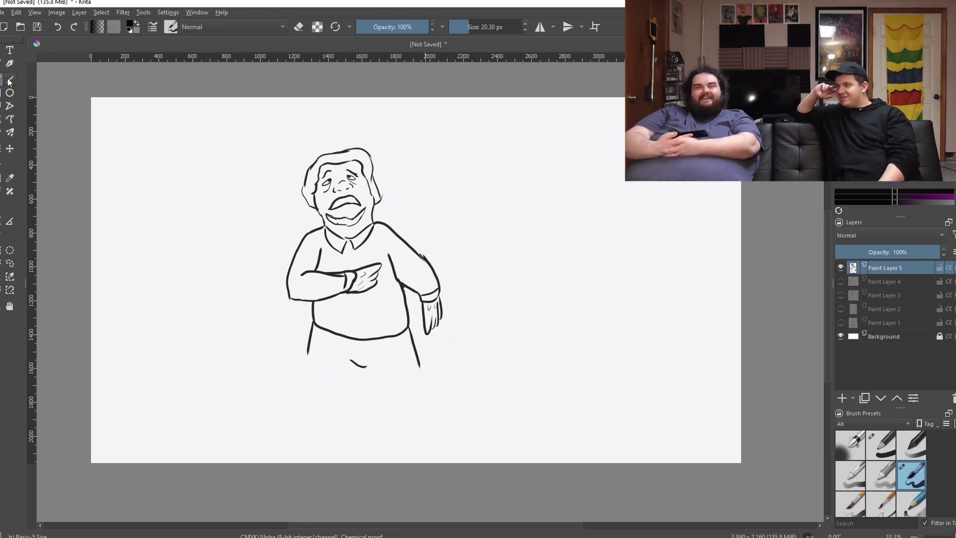
drag(312, 326, 363, 396)
Draw the shorts, both legs, clawed feet, a ground line and ankle hair marks
drag(415, 359, 389, 396)
drag(319, 331, 321, 366)
drag(358, 340, 362, 357)
mouse_move(322, 383)
mouse_down()
mouse_move(290, 423)
mouse_move(314, 438)
mouse_up()
drag(351, 396, 361, 434)
drag(282, 414, 304, 409)
mouse_move(371, 397)
mouse_down()
mouse_move(431, 437)
mouse_move(452, 427)
mouse_up()
drag(330, 394, 334, 399)
drag(375, 421, 381, 429)
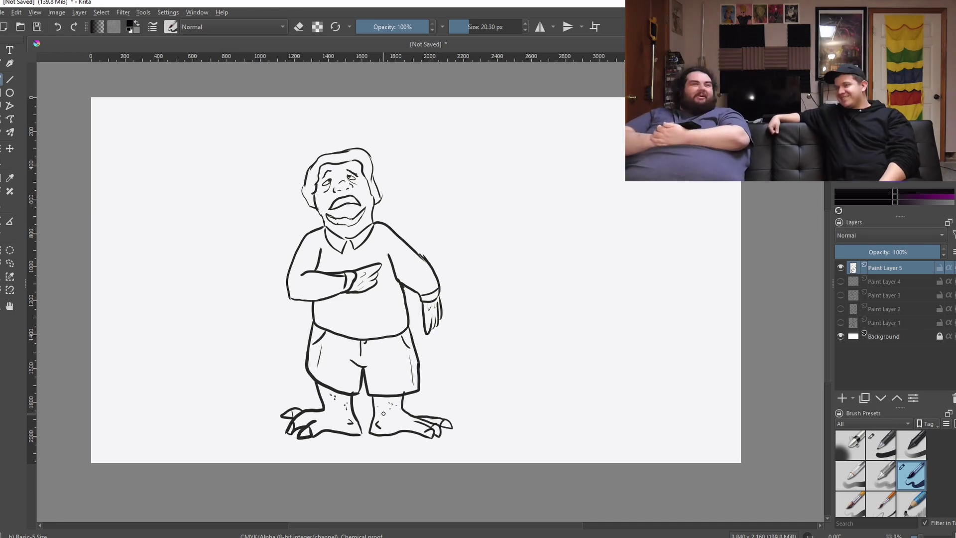
Hatch faint stripes across both sides and the sleeve of the shirt
drag(397, 299, 401, 327)
drag(318, 309, 327, 328)
drag(393, 247, 416, 274)
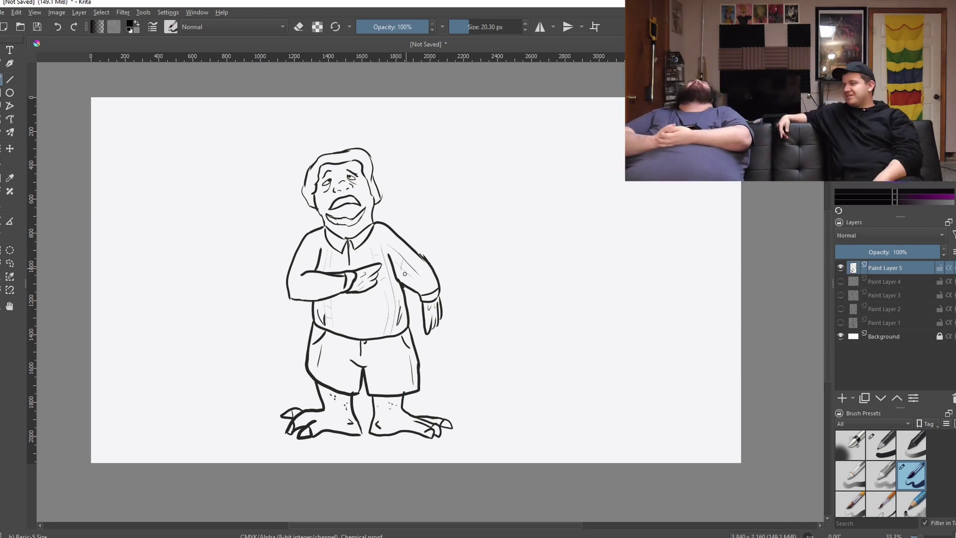
drag(296, 242, 306, 272)
Fill in the mouth with dark ink, add chin stubble and a shirt button placket
mouse_move(332, 209)
mouse_down()
mouse_move(357, 201)
mouse_move(347, 238)
mouse_up()
drag(346, 222, 352, 233)
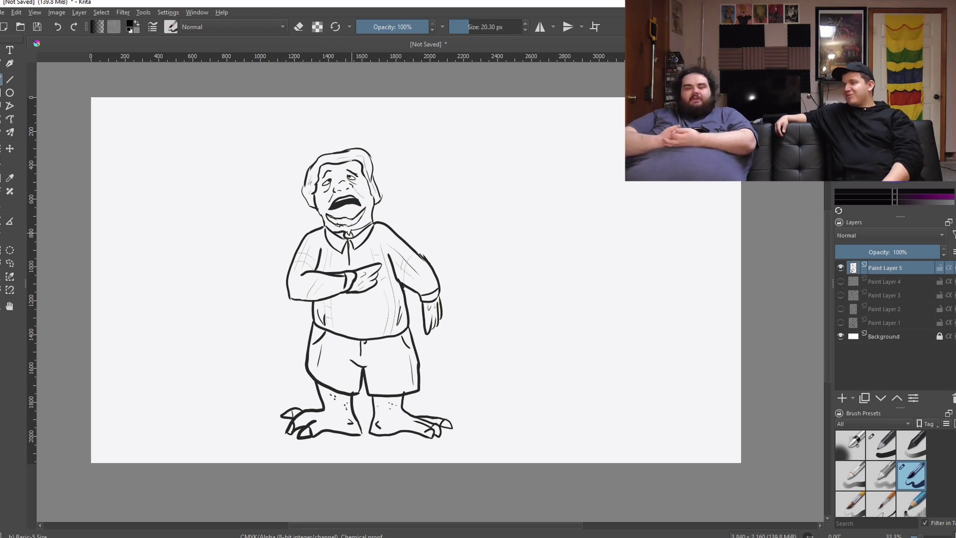
drag(356, 293, 354, 337)
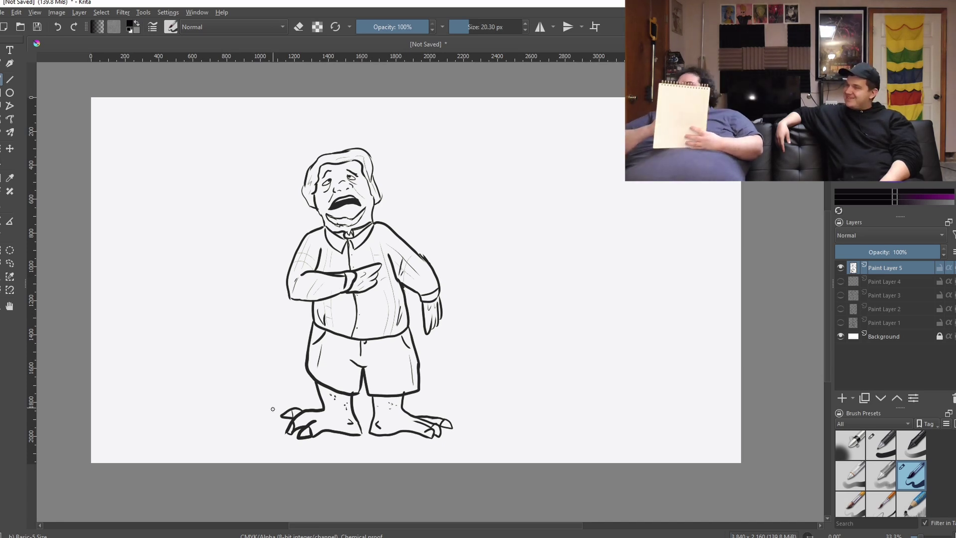
Add wavy smoke curls around the feet, elbows, left side and head
mouse_move(277, 387)
mouse_down()
mouse_move(287, 400)
mouse_move(299, 367)
mouse_move(304, 393)
mouse_up()
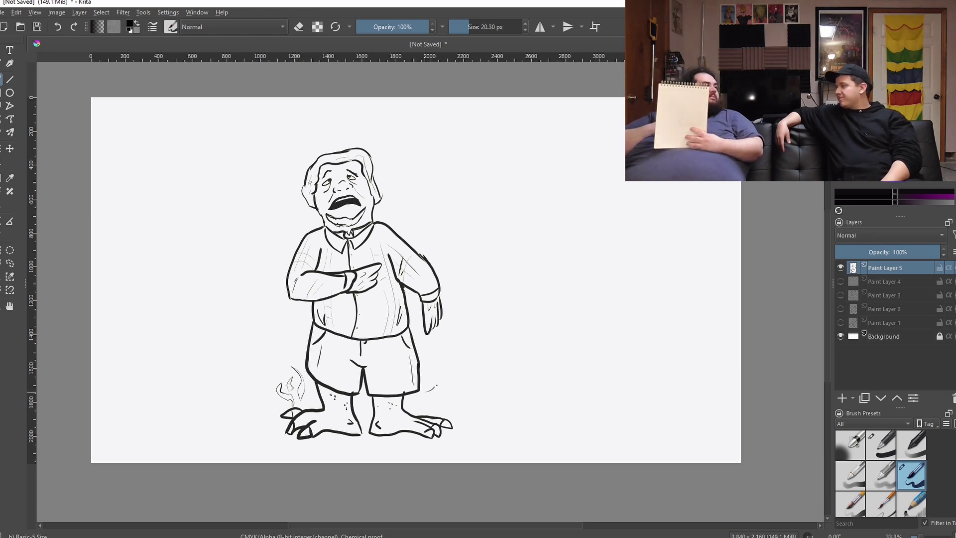
drag(426, 391, 462, 374)
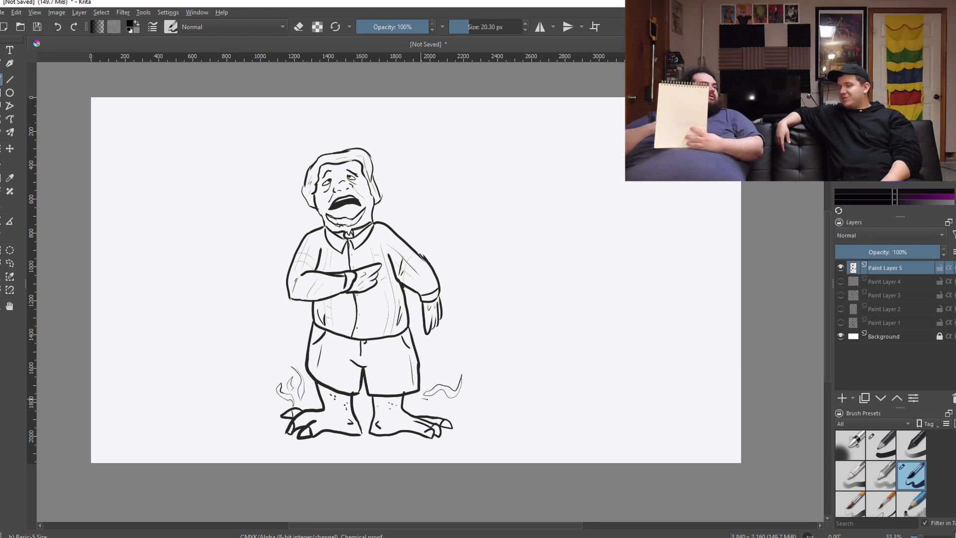
drag(416, 410, 444, 401)
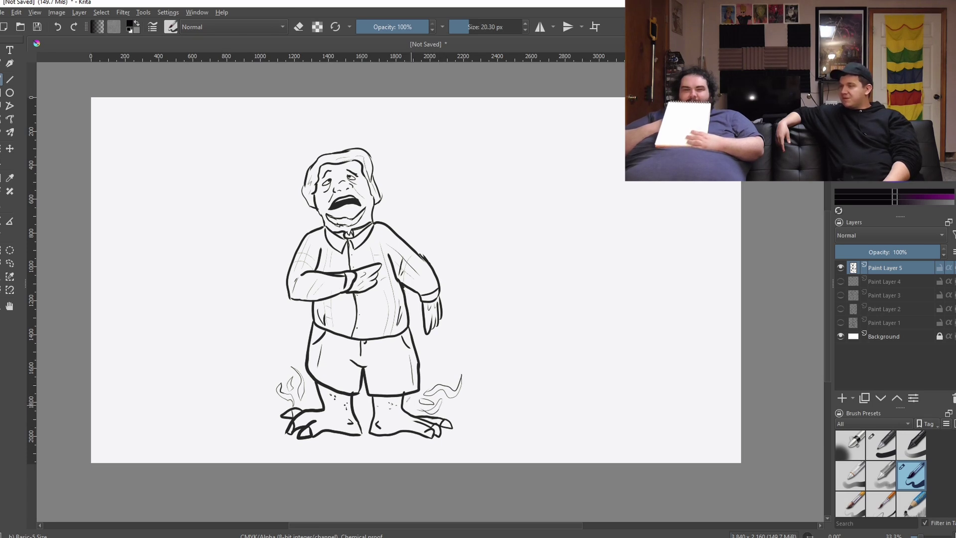
drag(358, 409, 362, 405)
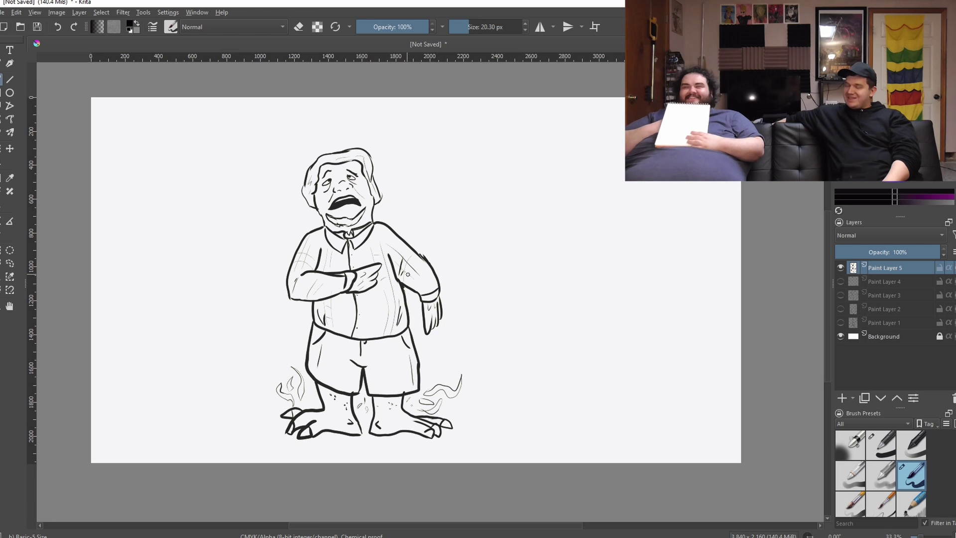
drag(447, 292, 452, 289)
drag(436, 255, 439, 273)
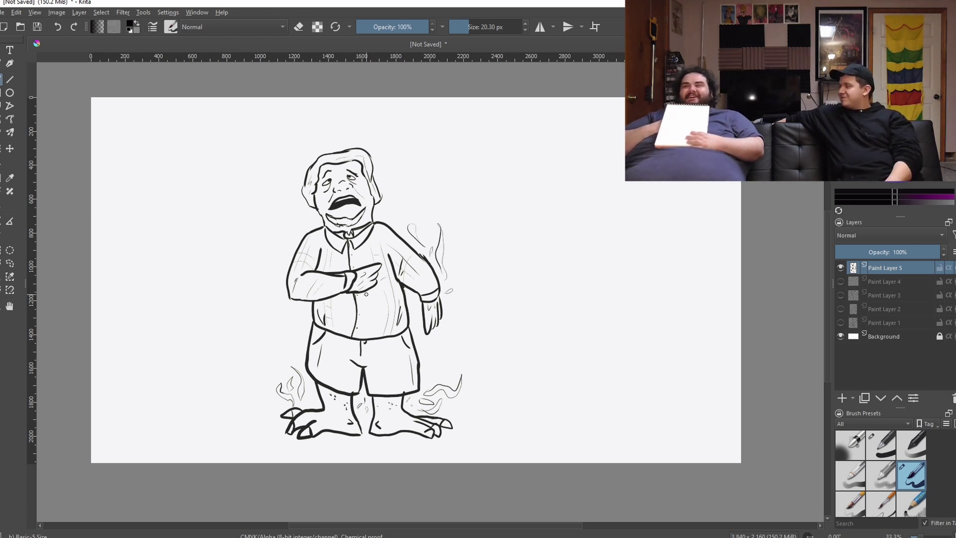
mouse_move(265, 313)
mouse_down()
mouse_move(280, 300)
mouse_move(285, 321)
mouse_move(276, 275)
mouse_up()
drag(285, 230, 282, 251)
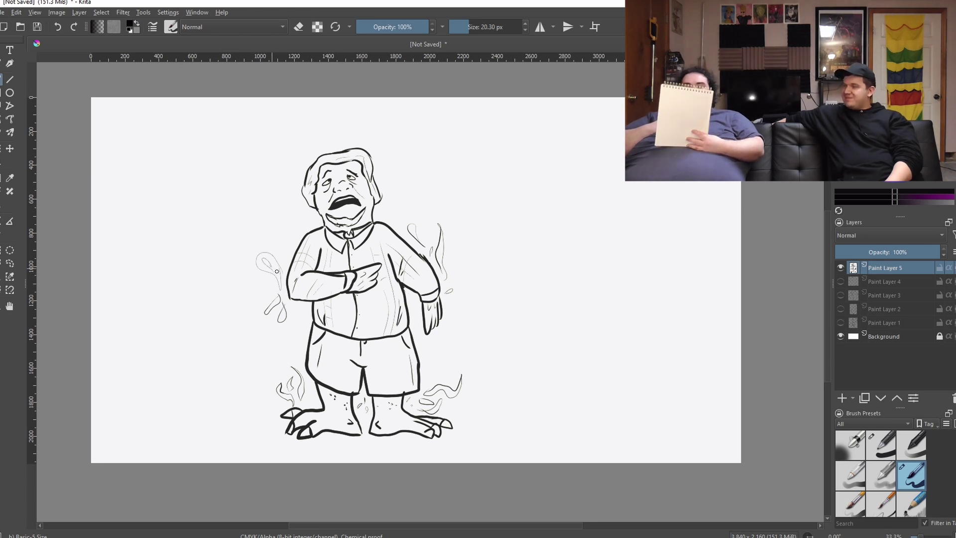
drag(293, 217, 309, 217)
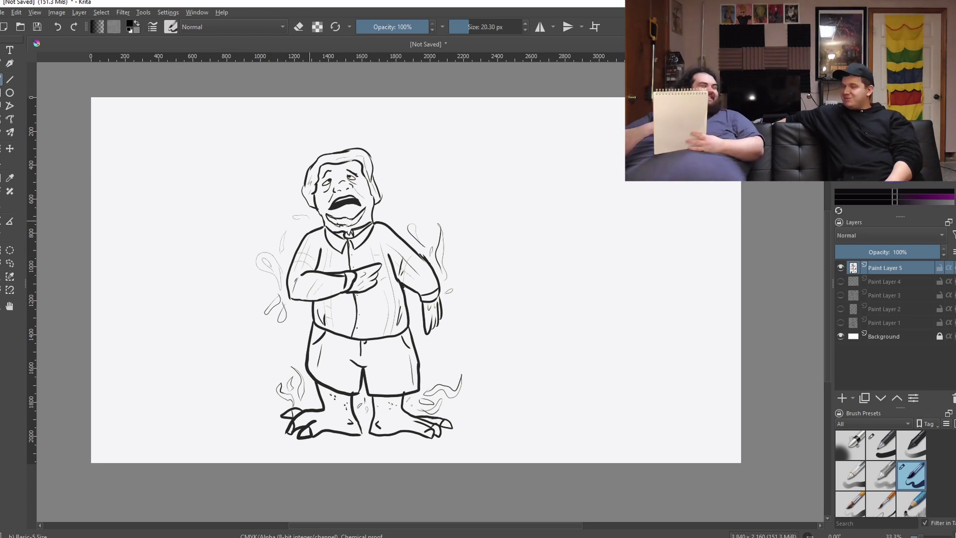
drag(389, 205, 394, 201)
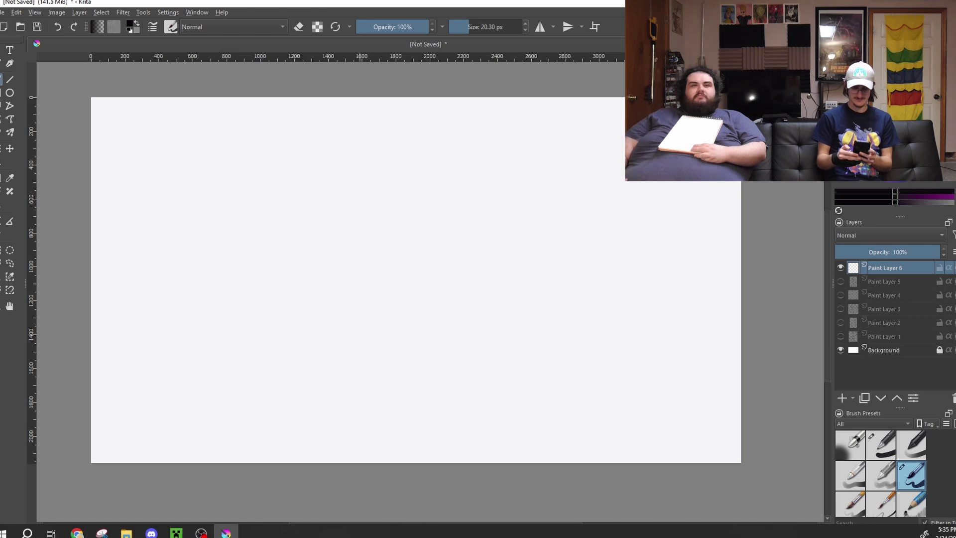
mouse_move(77, 533)
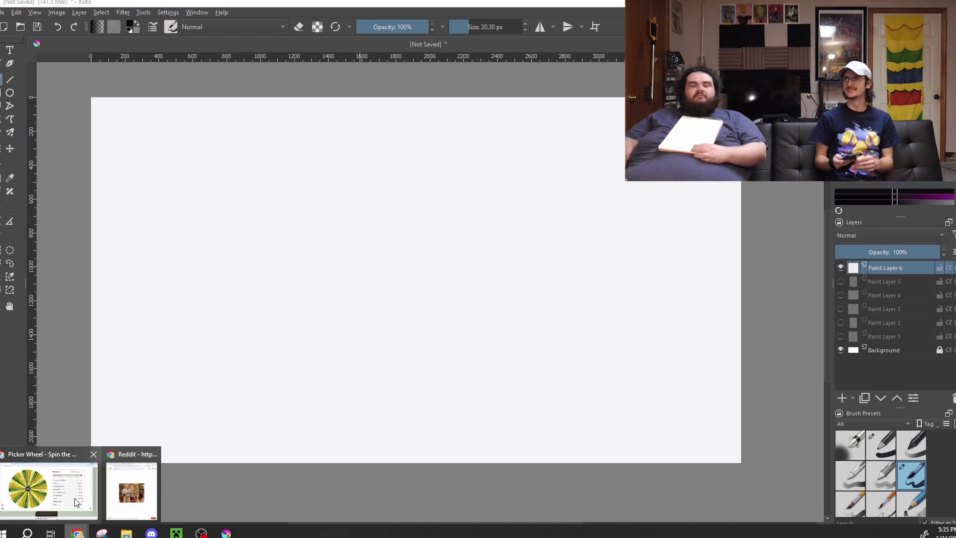
Return to Picker Wheel, spin to I Dream of Genie, dismiss it and spin again
click(77, 498)
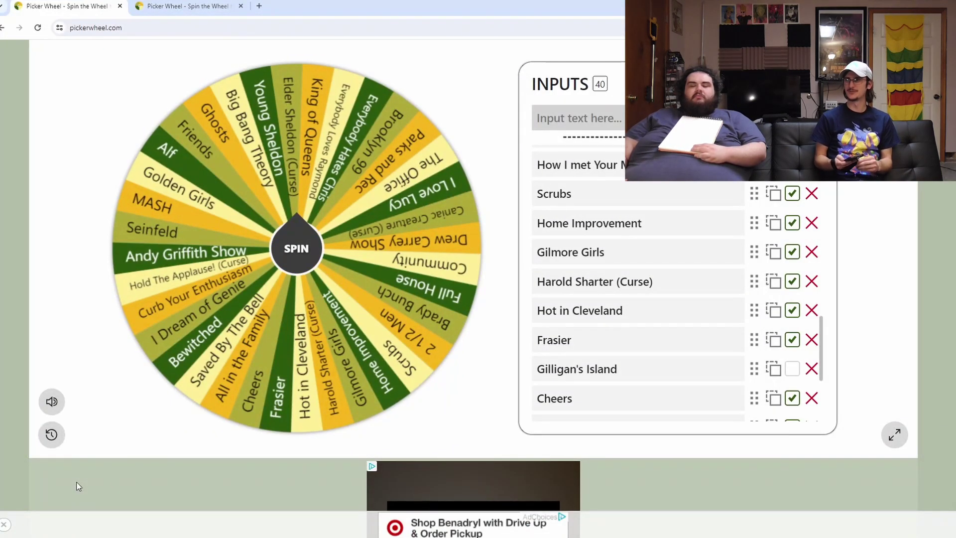
click(296, 259)
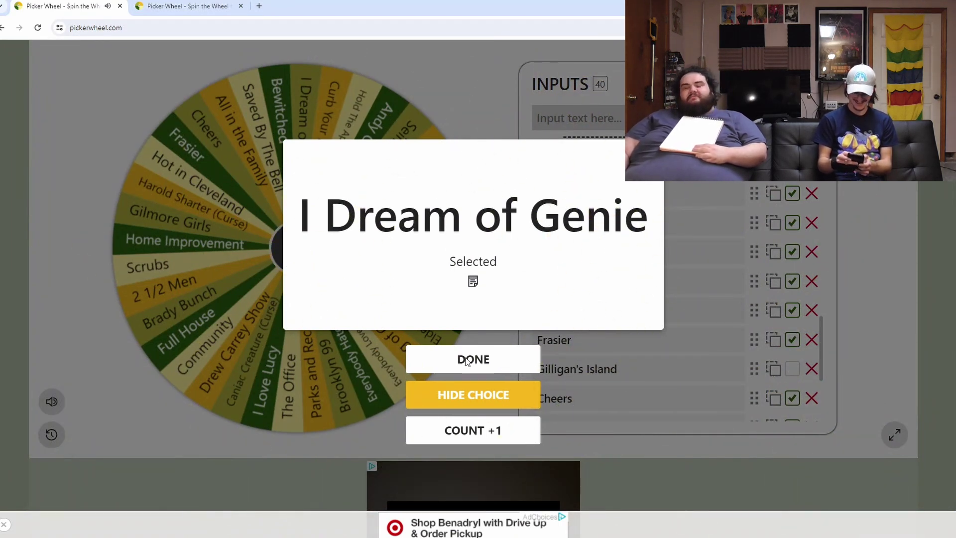
click(465, 378)
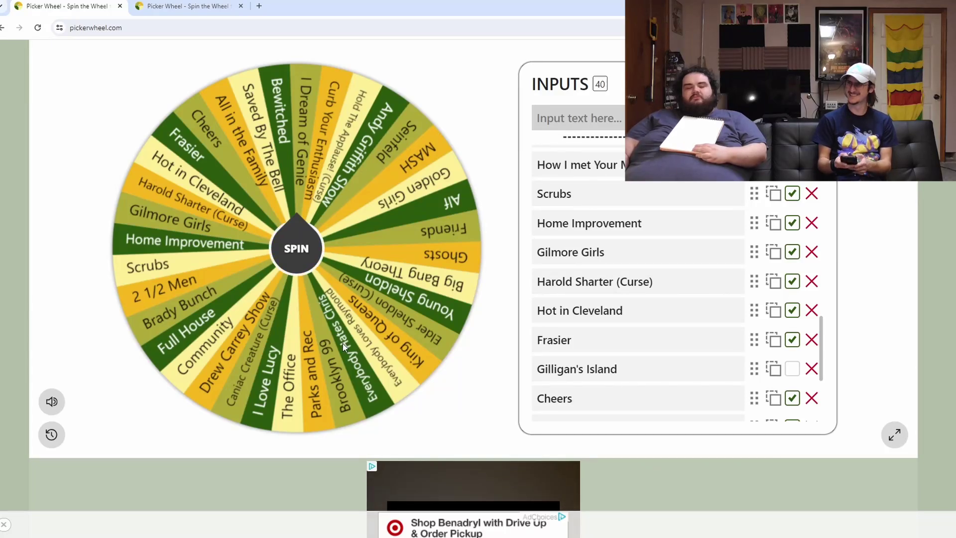
click(300, 256)
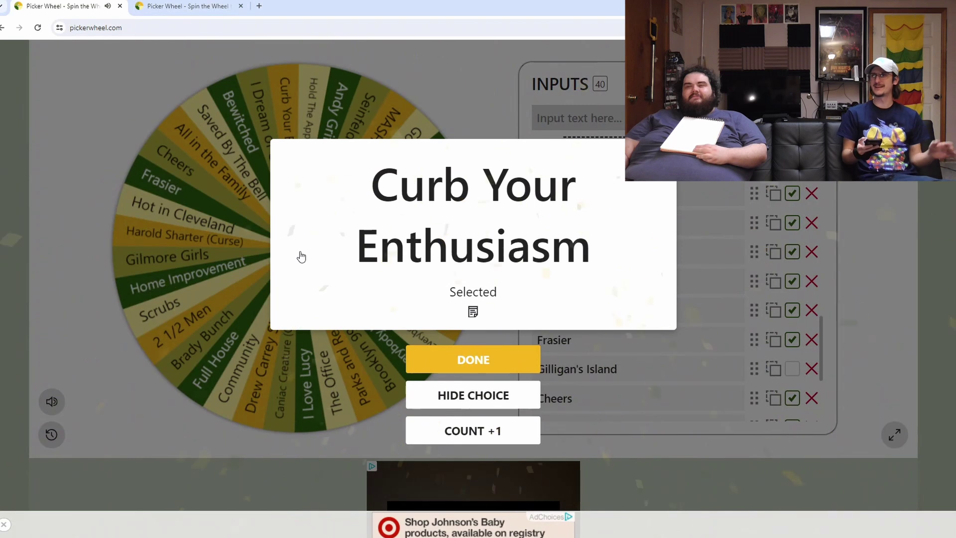
Dismiss Curb Your Enthusiasm, spin until Brady Bunch, close it and switch back to Krita
click(498, 358)
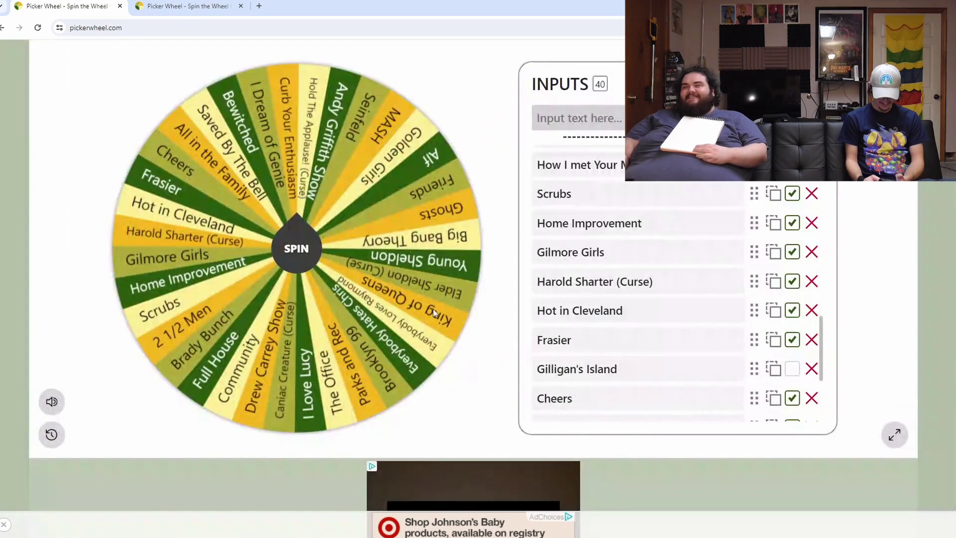
click(295, 252)
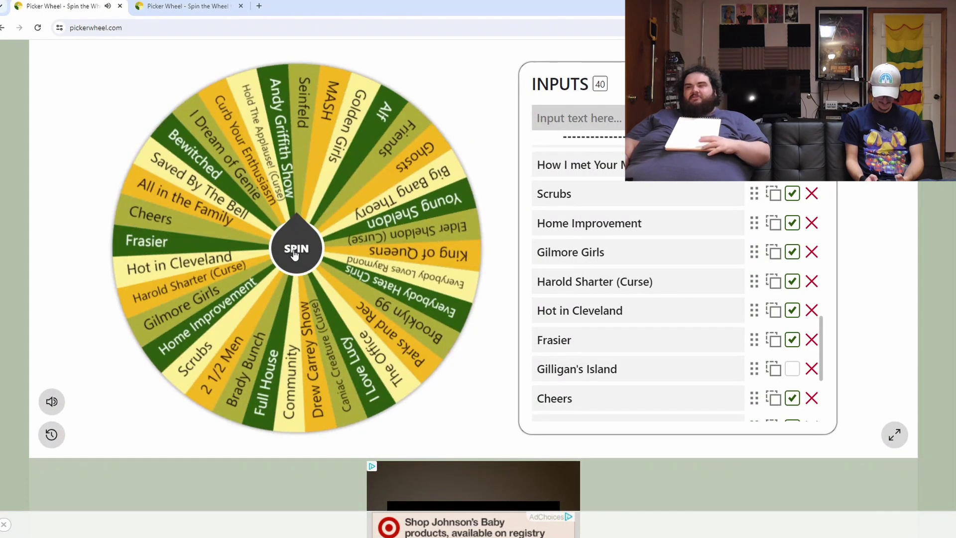
click(294, 254)
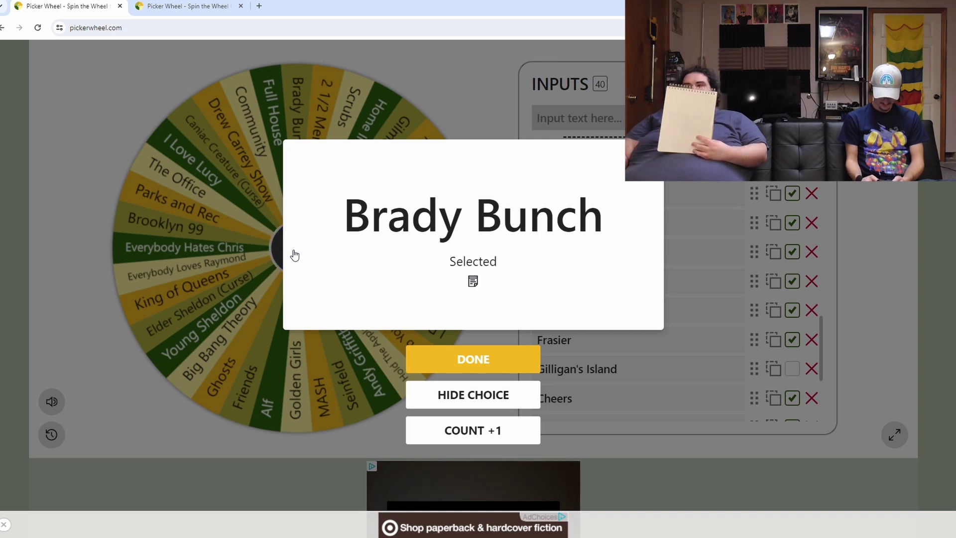
click(295, 255)
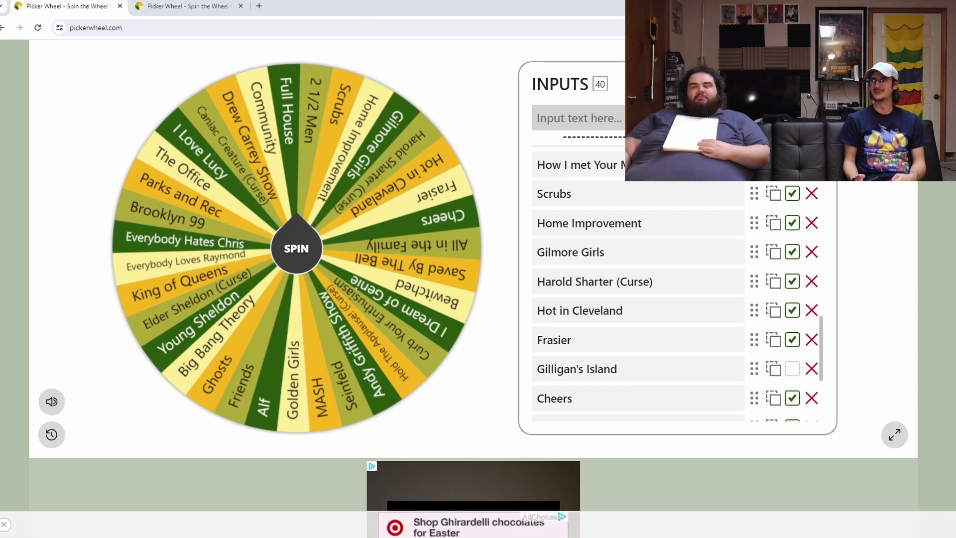
click(224, 533)
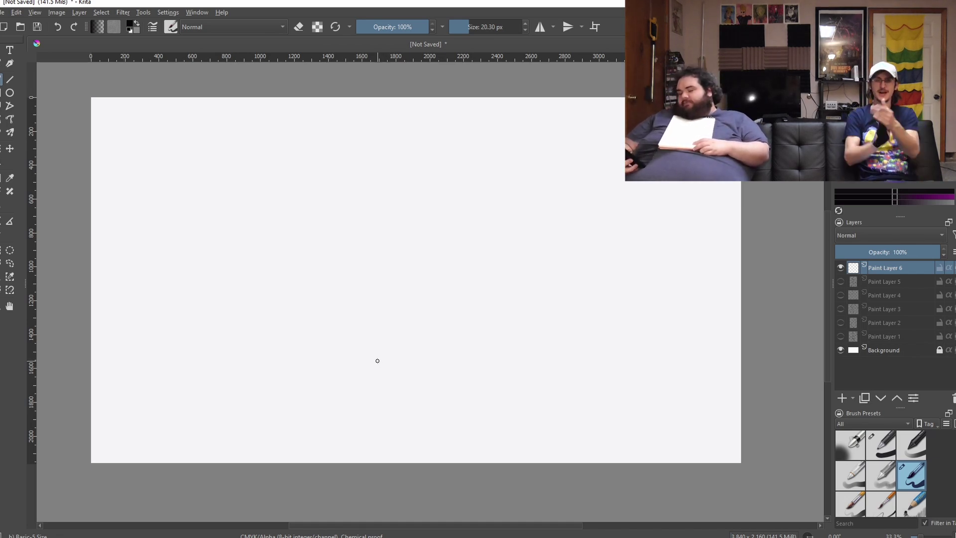
Draw the two hunched figure bodies along the bottom with a cup in the left one's hand
drag(378, 361, 382, 397)
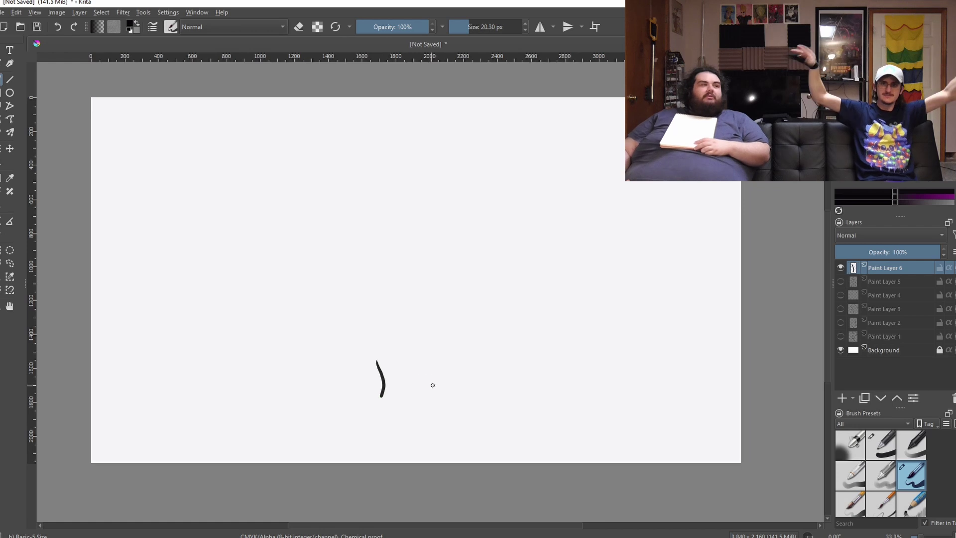
mouse_move(453, 397)
mouse_down()
mouse_move(464, 330)
mouse_move(492, 365)
mouse_move(471, 372)
mouse_move(482, 391)
mouse_move(438, 418)
mouse_move(453, 430)
mouse_move(482, 406)
mouse_move(494, 374)
mouse_up()
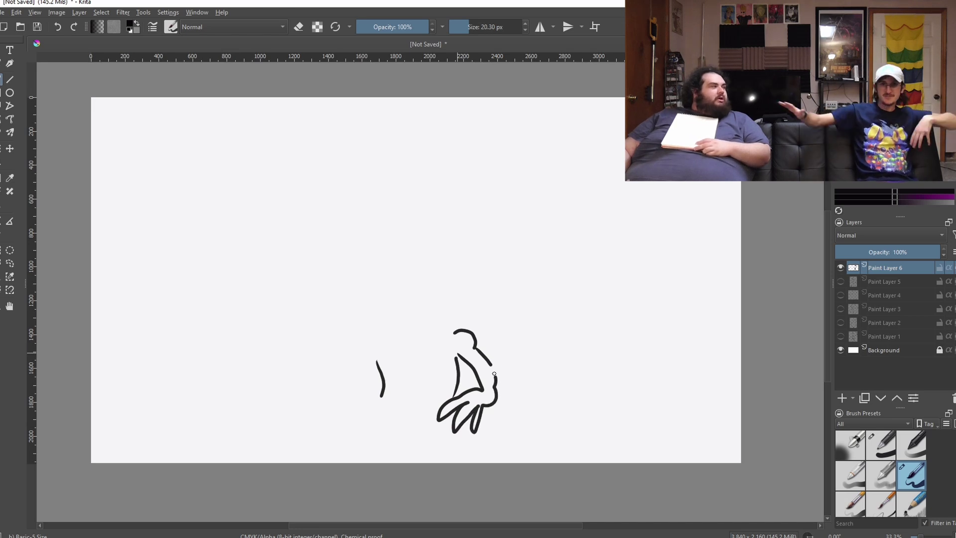
mouse_move(364, 346)
mouse_down()
mouse_move(347, 389)
mouse_move(387, 426)
mouse_move(339, 432)
mouse_up()
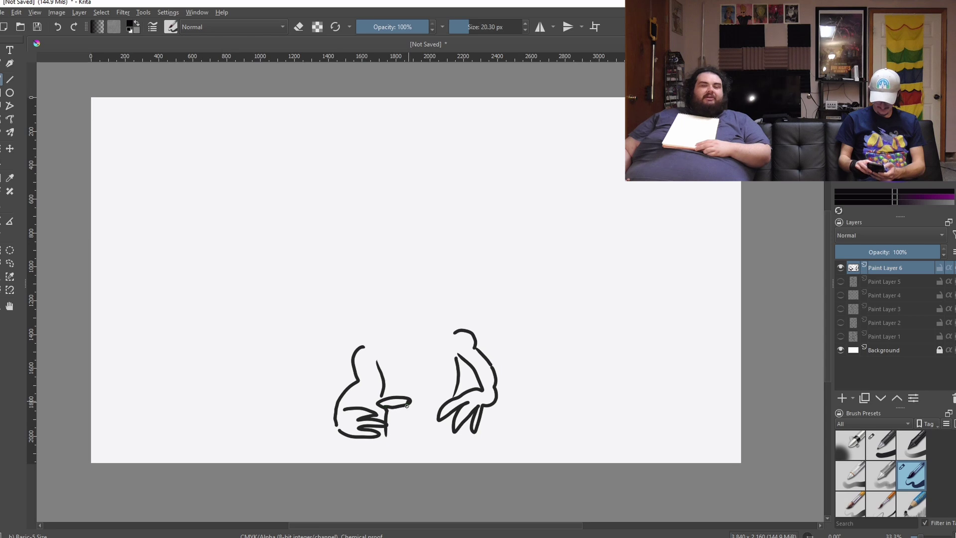
drag(407, 406, 384, 434)
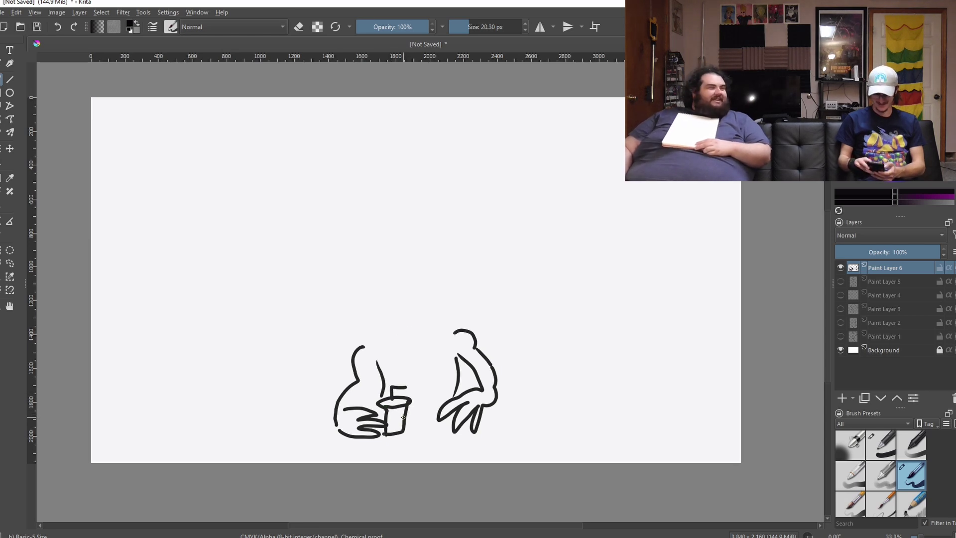
drag(404, 417, 431, 417)
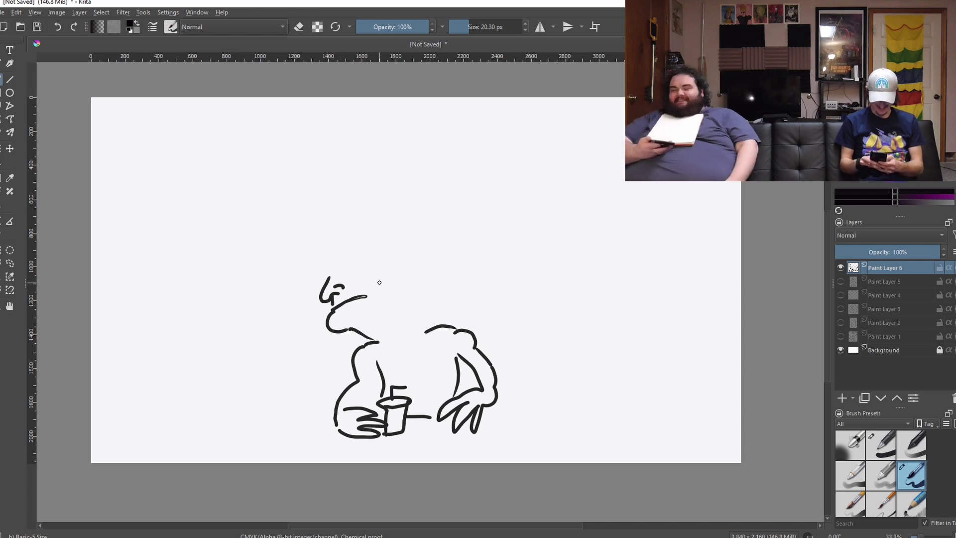
Give the figures heads with eyes and mouth, a cap, and a raised arm with hand
mouse_move(383, 269)
mouse_down()
mouse_move(386, 287)
mouse_move(382, 261)
mouse_up()
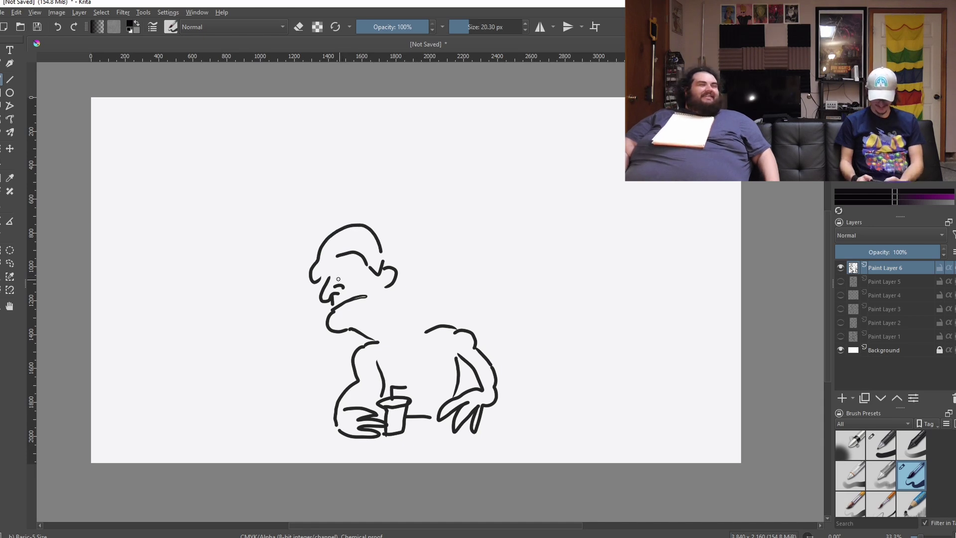
drag(336, 274, 351, 273)
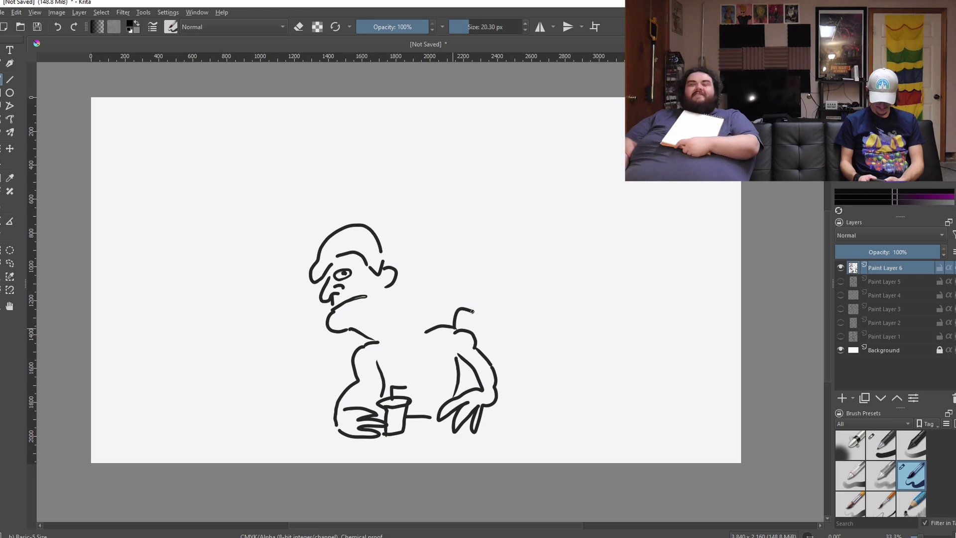
drag(456, 283, 496, 268)
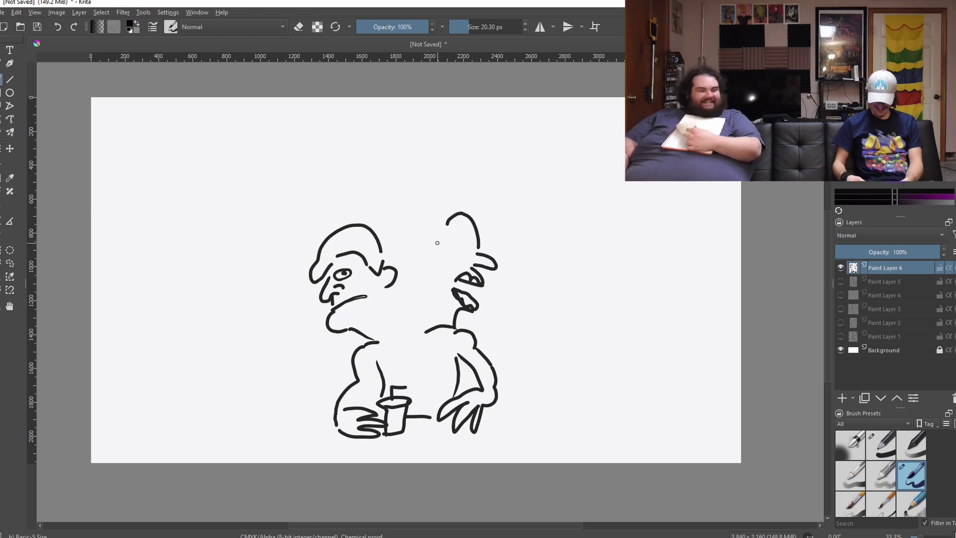
drag(437, 249, 478, 242)
mouse_move(473, 334)
mouse_down()
mouse_move(503, 316)
mouse_move(520, 341)
mouse_up()
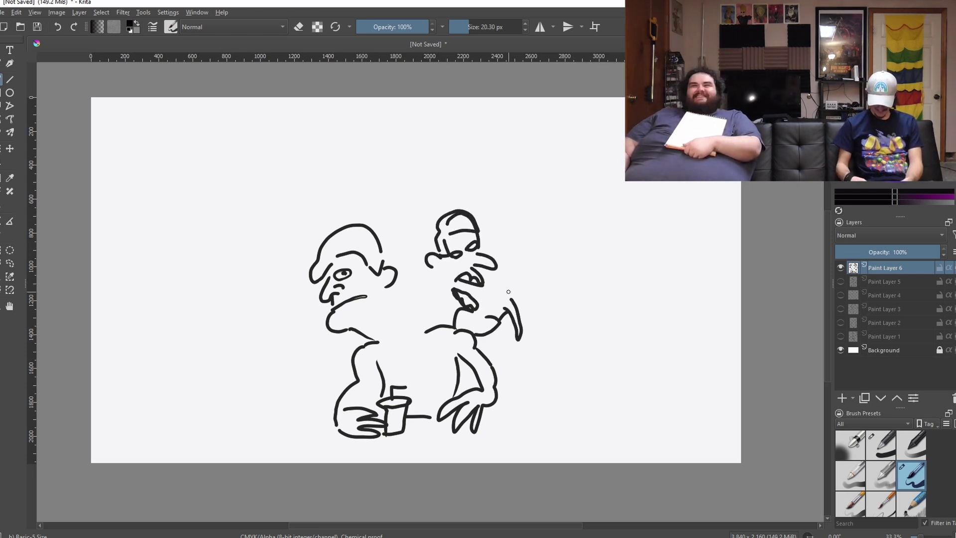
drag(517, 273, 511, 299)
Stack a frowning dog-like head, a tall long-nosed head and another face above the figures
mouse_move(314, 253)
mouse_down()
mouse_move(273, 212)
mouse_move(298, 199)
mouse_move(259, 251)
mouse_up()
drag(294, 194, 324, 229)
drag(324, 192, 351, 212)
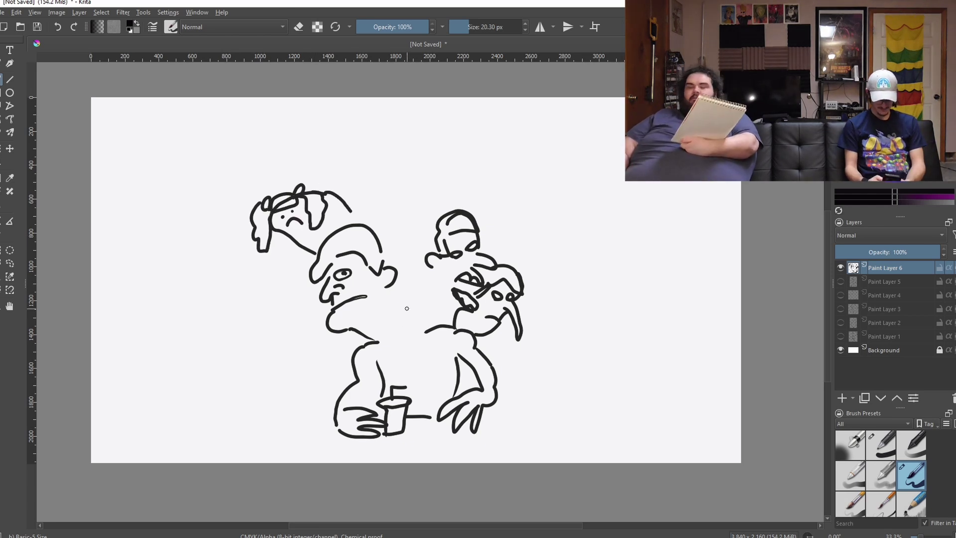
drag(427, 190, 421, 217)
drag(414, 153, 423, 172)
drag(407, 134, 409, 178)
mouse_move(448, 168)
mouse_down()
mouse_move(481, 158)
mouse_move(450, 209)
mouse_up()
drag(458, 142, 492, 144)
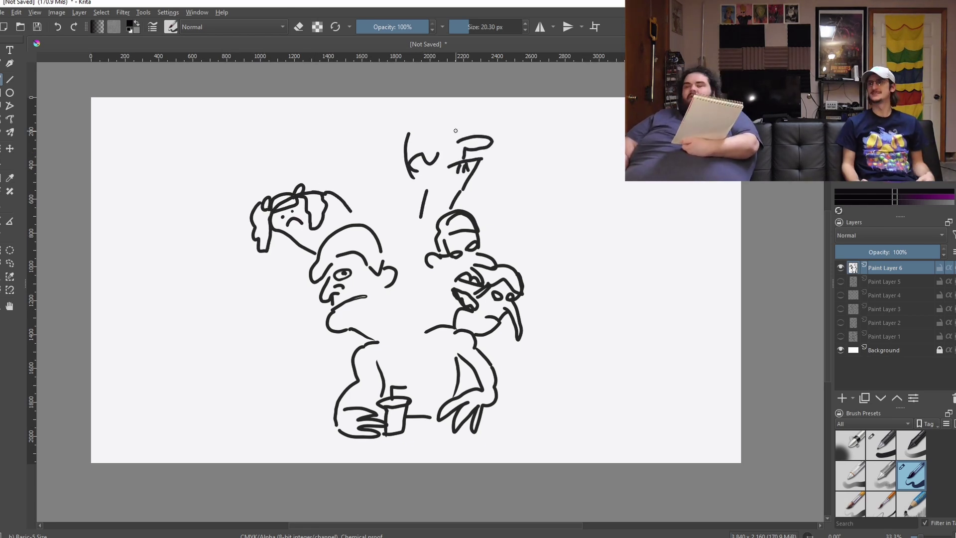
mouse_move(409, 152)
mouse_down()
mouse_move(398, 177)
mouse_move(477, 128)
mouse_up()
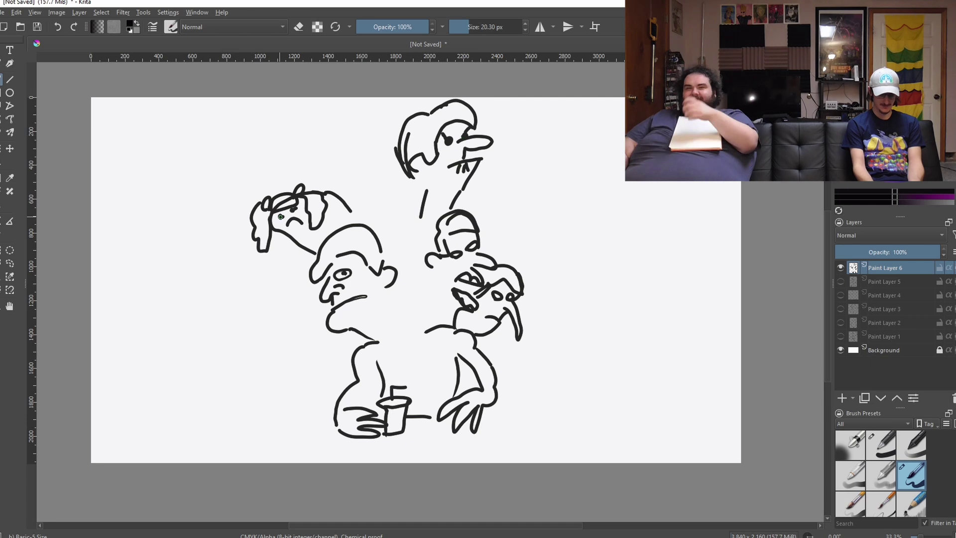
drag(368, 202, 371, 204)
drag(402, 200, 405, 202)
mouse_move(396, 209)
mouse_down()
mouse_move(413, 259)
mouse_move(411, 232)
mouse_up()
Draw another face in the middle with a head outline, collar, tie and shoulder line
drag(352, 208, 413, 177)
mouse_move(384, 288)
mouse_down()
mouse_move(402, 330)
mouse_move(445, 314)
mouse_up()
drag(397, 272, 404, 275)
drag(419, 271, 433, 273)
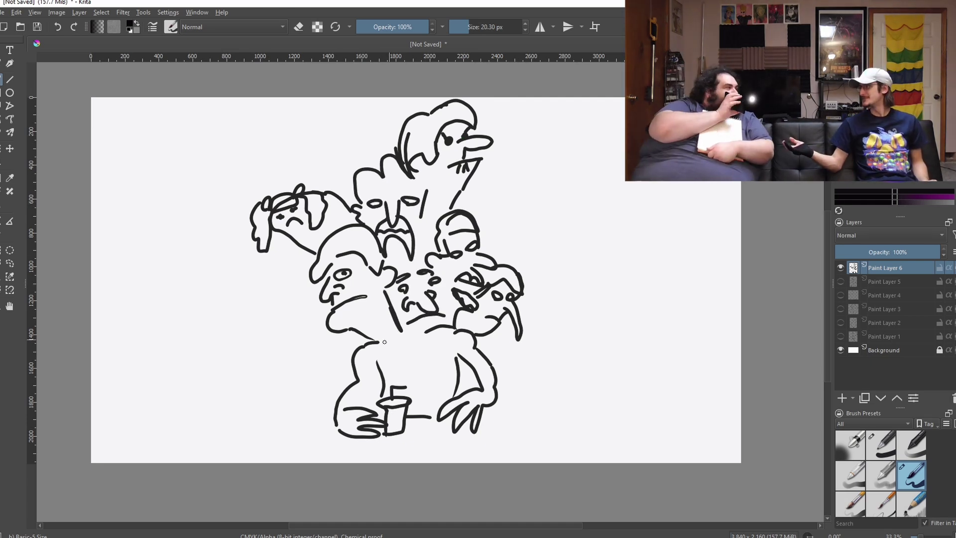
mouse_move(384, 341)
mouse_down()
mouse_move(444, 342)
mouse_move(413, 388)
mouse_up()
drag(343, 403, 369, 402)
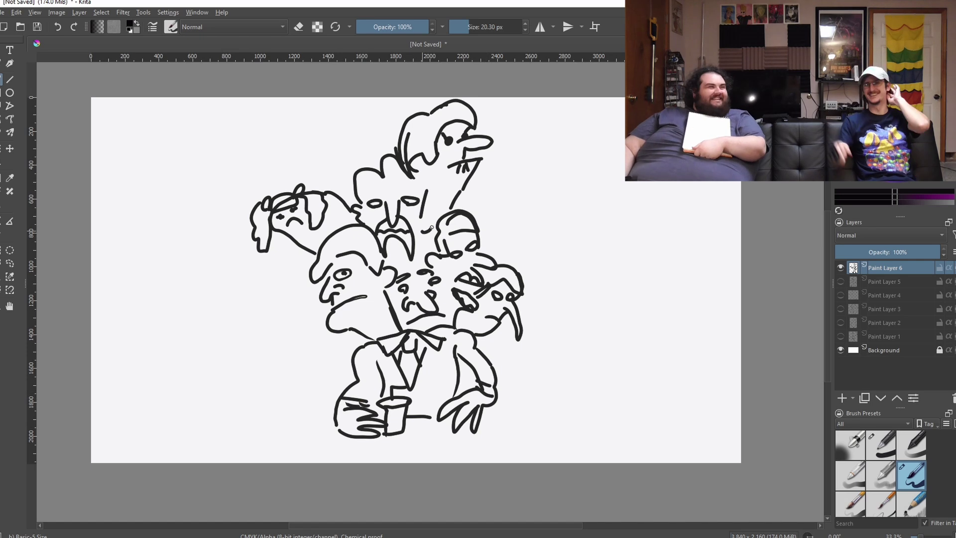
Add an ear, a mouth curl, dog-head detail, small curls and a line down the left side
drag(422, 214, 428, 231)
drag(367, 297, 375, 301)
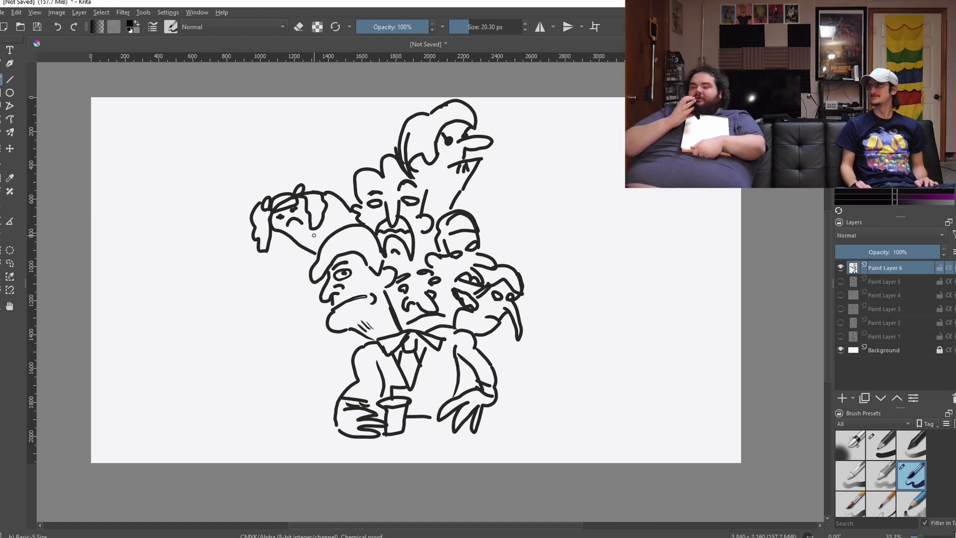
drag(329, 212, 342, 229)
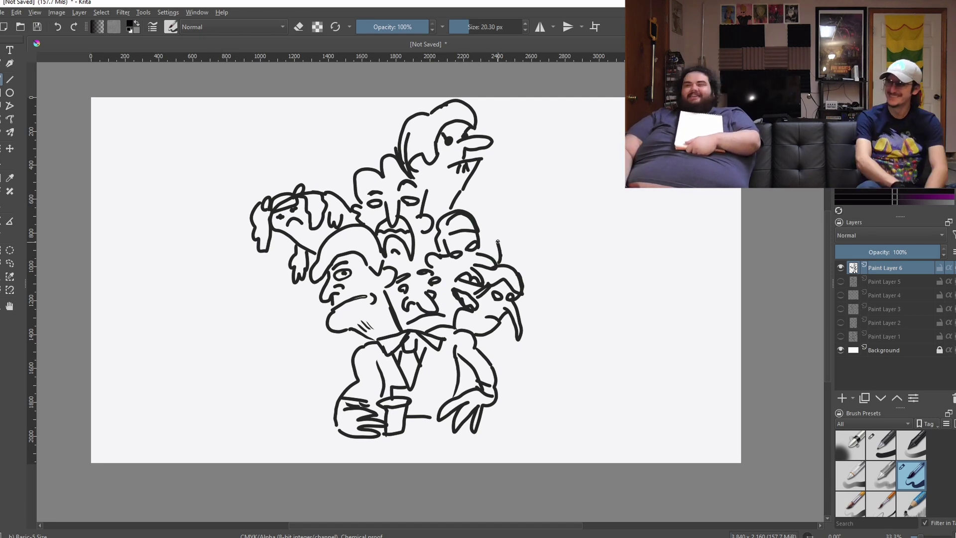
drag(499, 259, 489, 228)
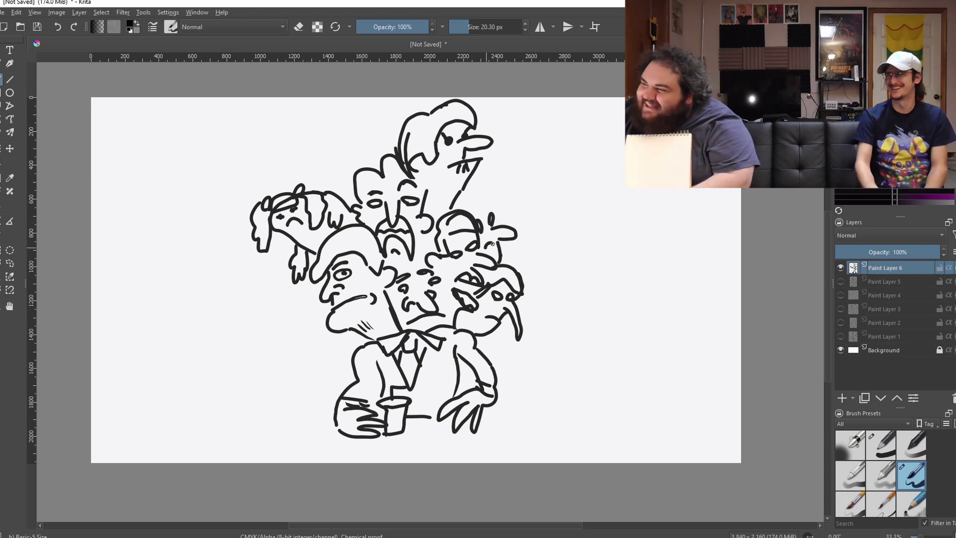
mouse_move(491, 214)
mouse_down()
mouse_move(492, 224)
mouse_move(463, 191)
mouse_up()
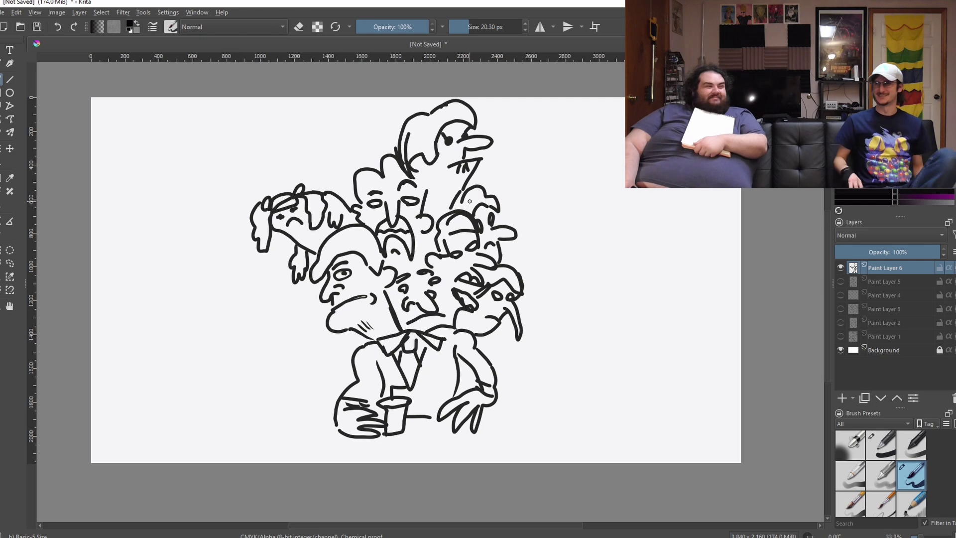
mouse_move(314, 318)
mouse_down()
mouse_move(308, 348)
mouse_move(342, 362)
mouse_up()
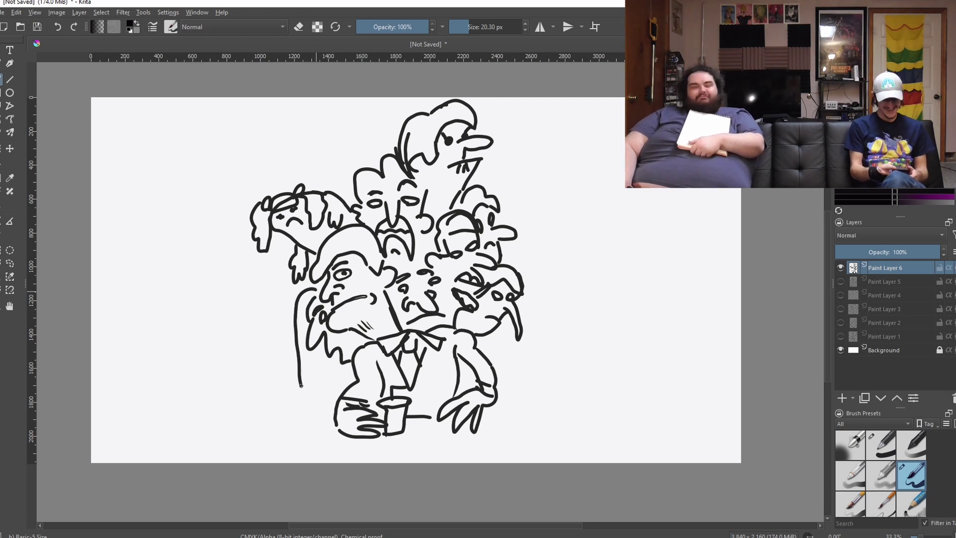
Extend the left outline, add a top-face detail, and lightly shade the left head and top hair grey
drag(300, 385, 340, 376)
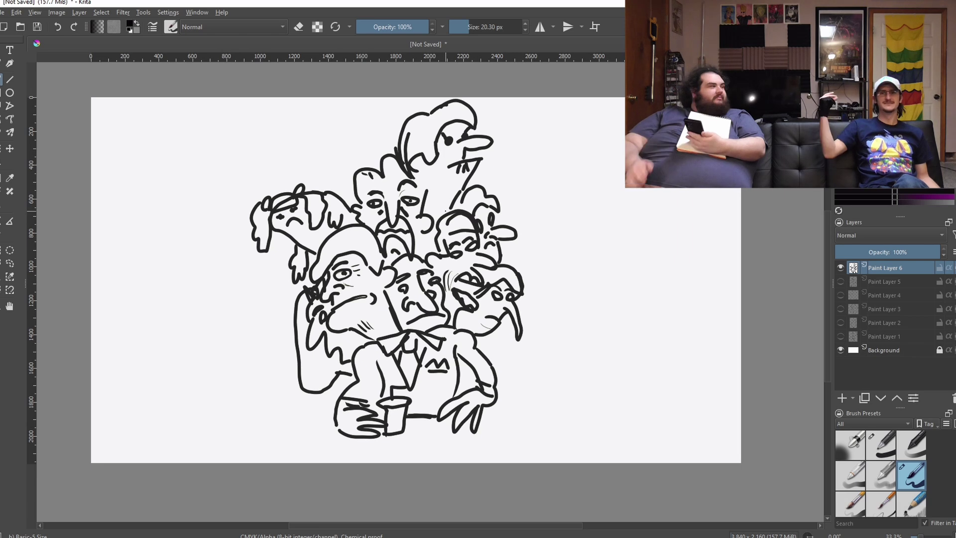
drag(457, 185, 447, 208)
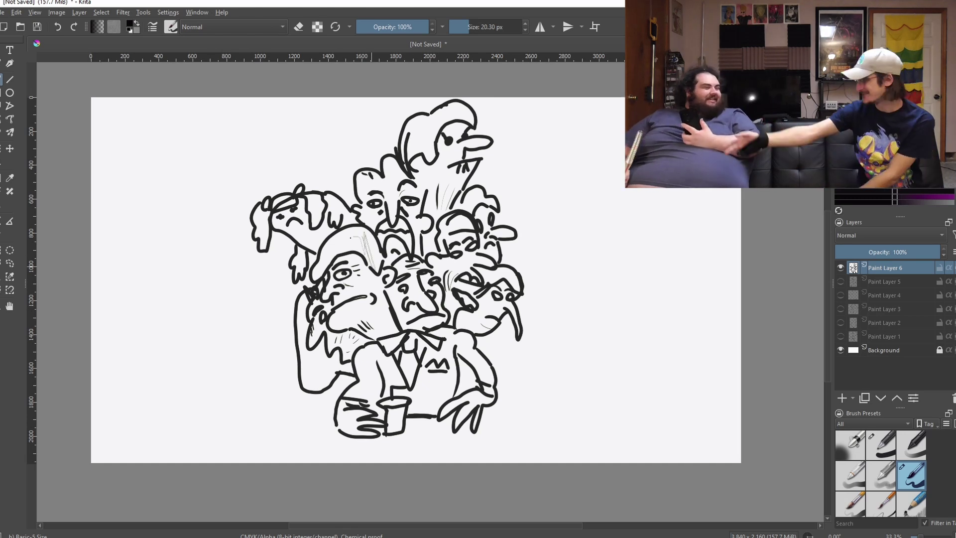
drag(371, 267, 323, 269)
drag(350, 234, 320, 273)
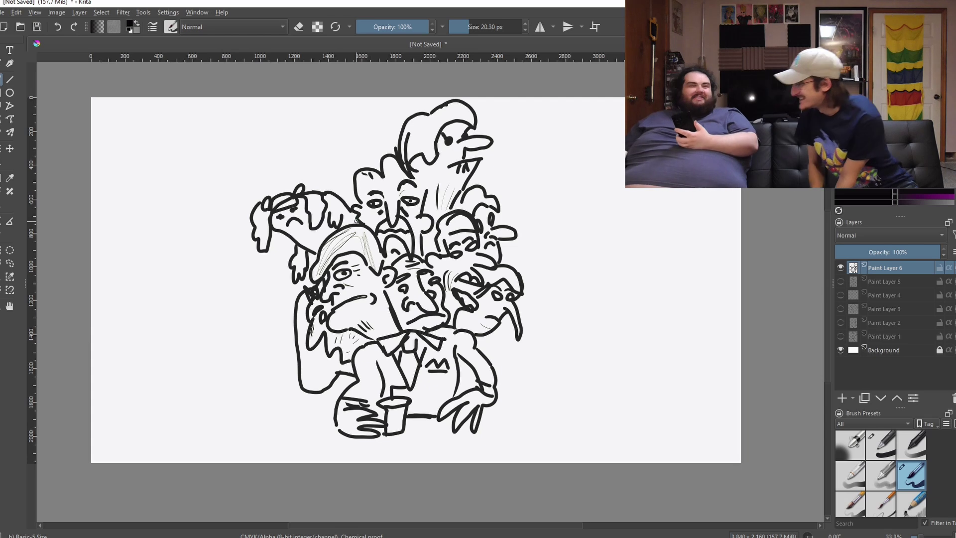
drag(421, 149, 430, 114)
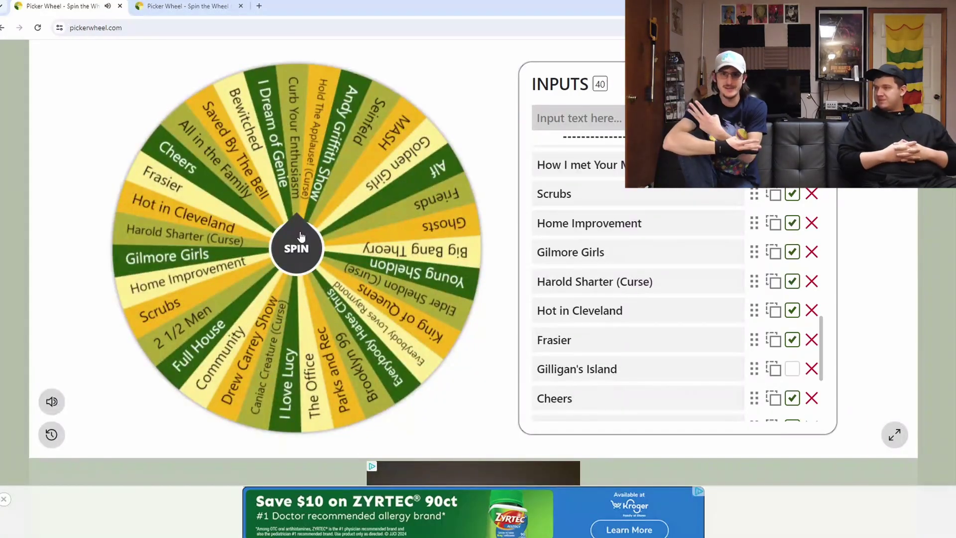
Spin the TV-show wheel twice until it lands on Harold Sharter (Curse)
click(301, 236)
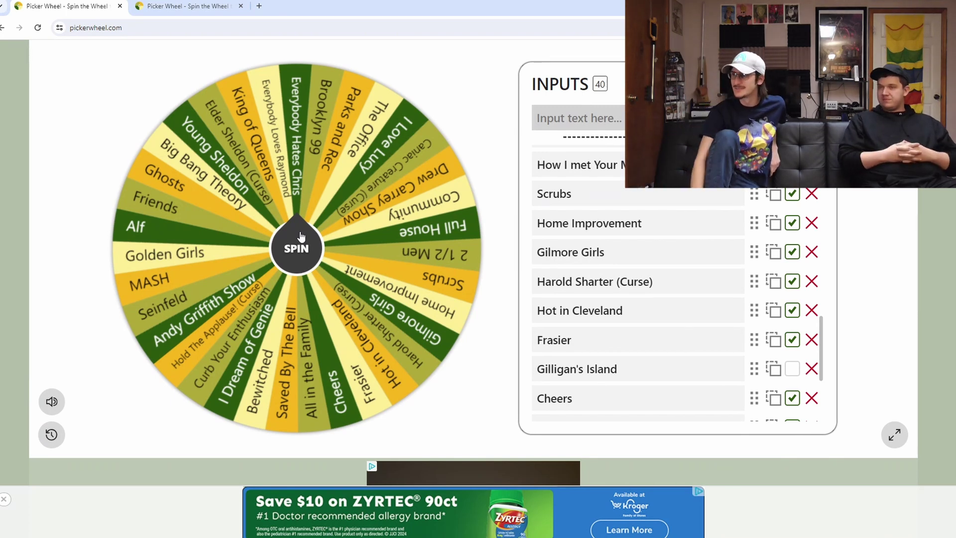
click(301, 236)
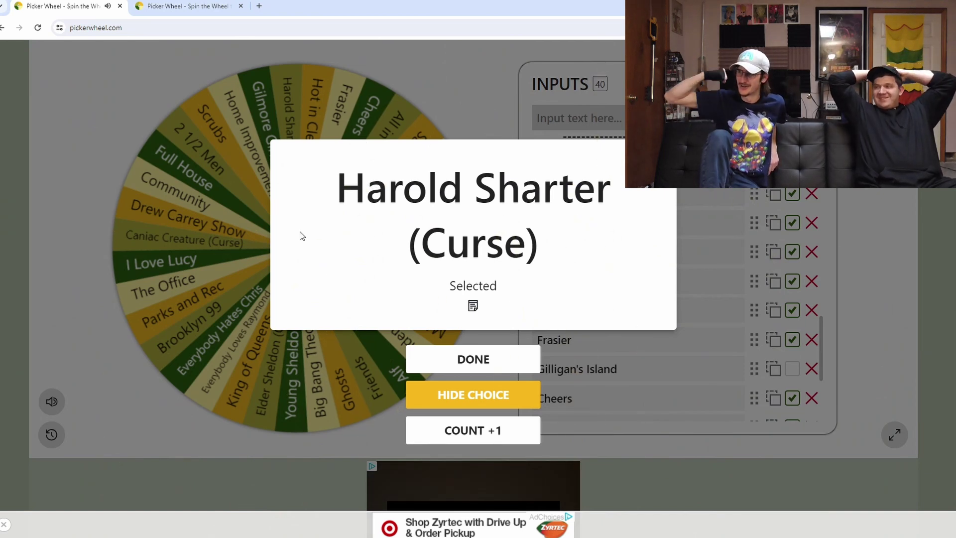
click(460, 358)
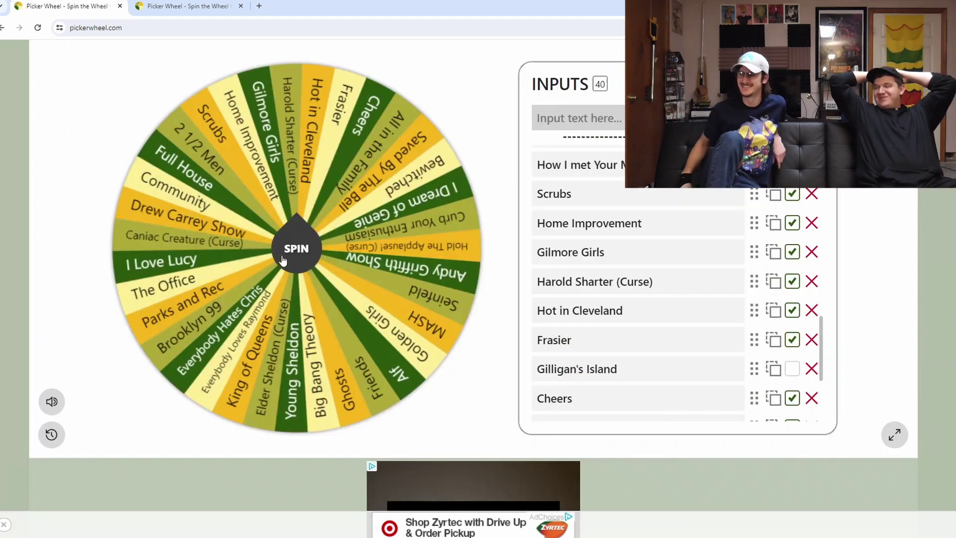
click(282, 260)
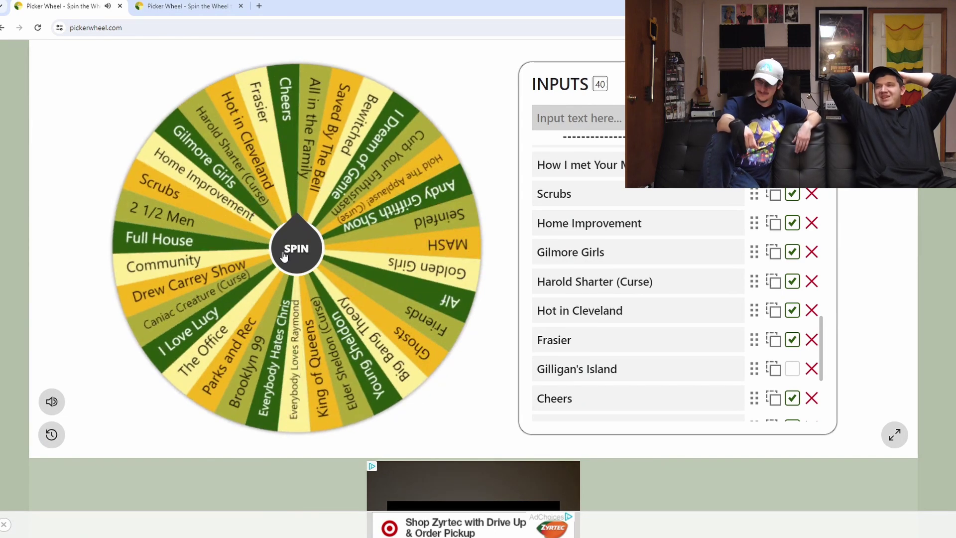
click(283, 255)
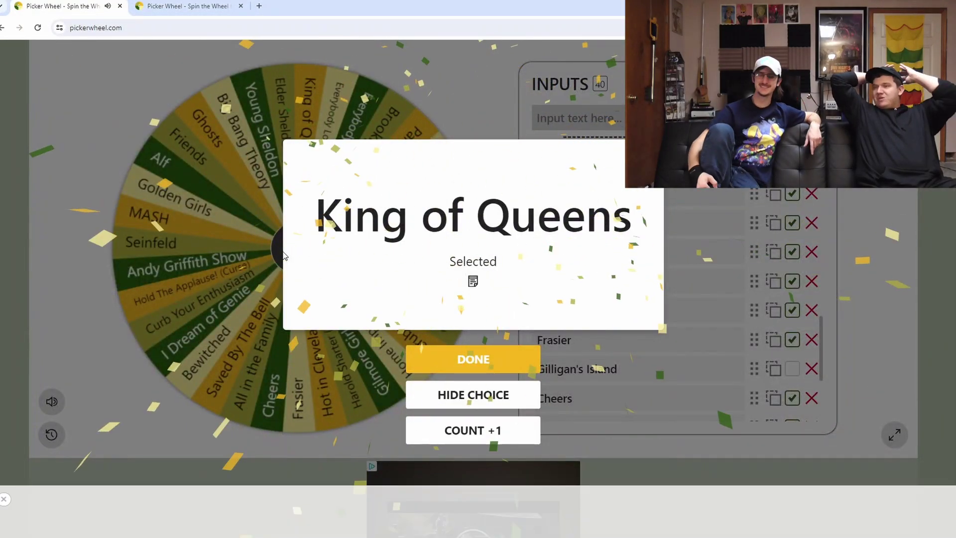
click(453, 355)
click(286, 258)
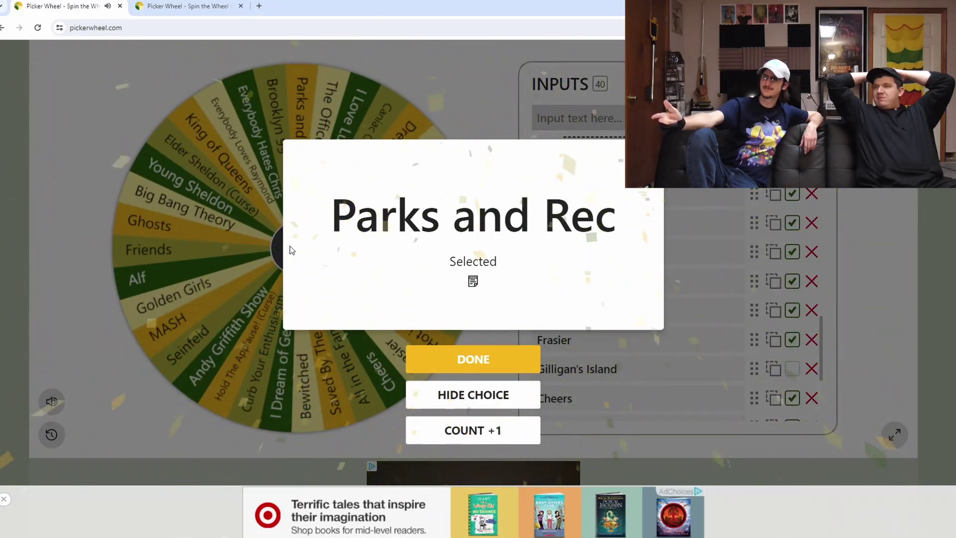
Close the Parks and Rec result, spin to Andy Griffith Show, and dismiss it
click(501, 356)
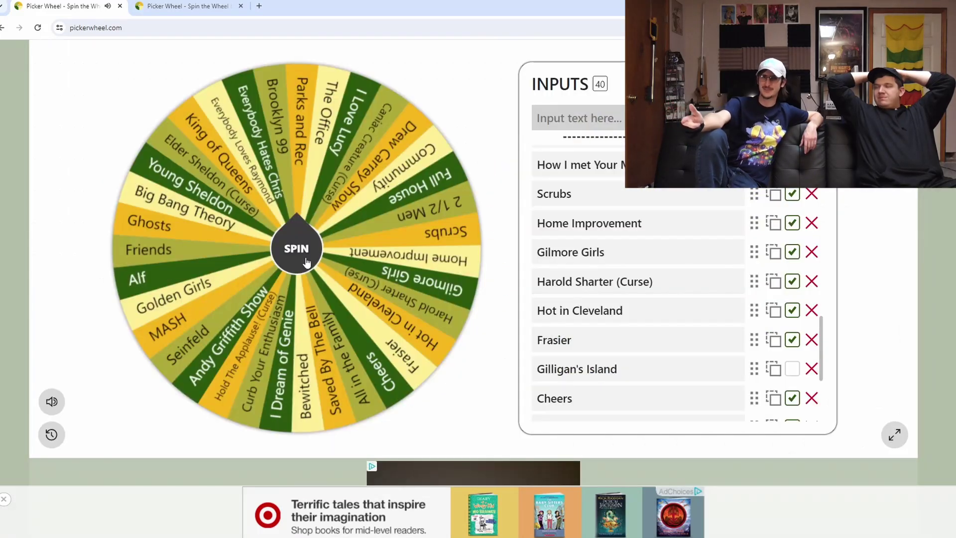
click(298, 251)
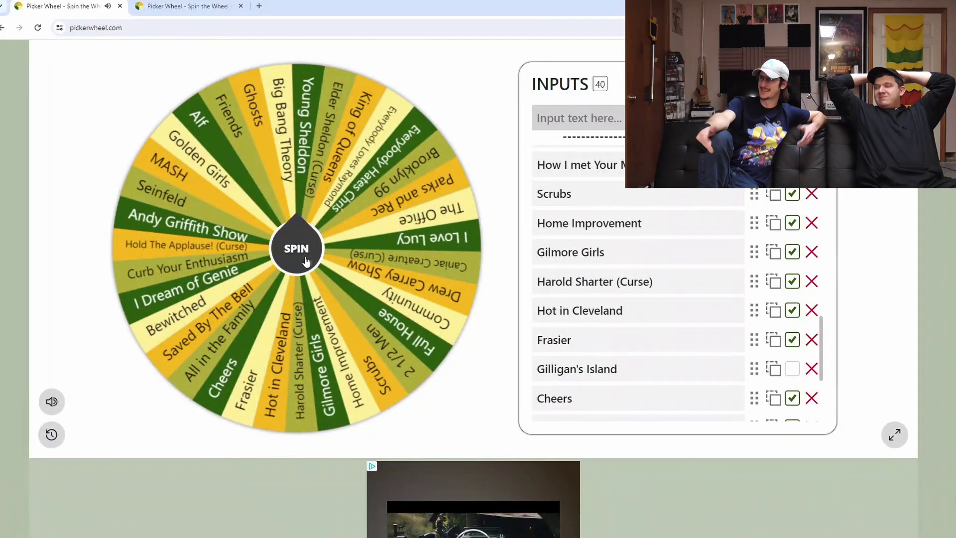
click(305, 260)
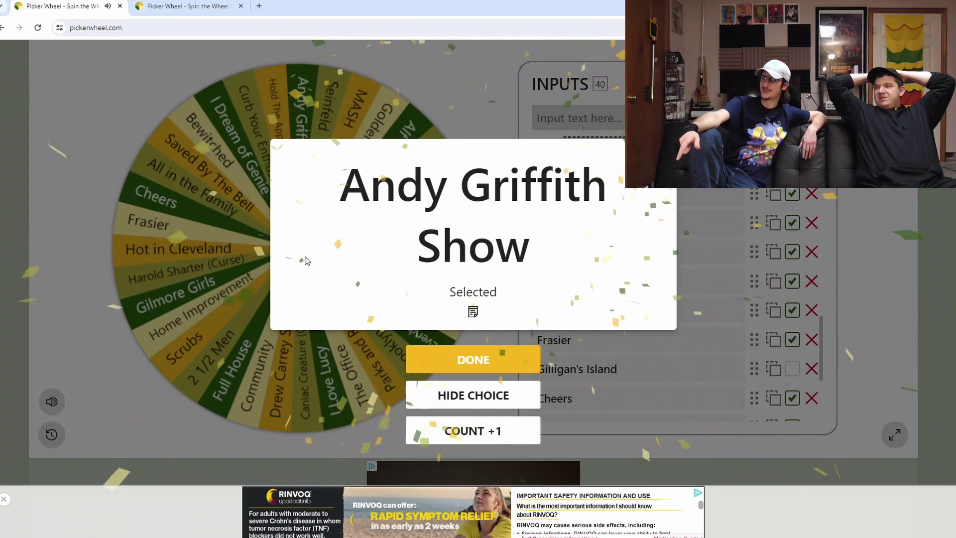
click(420, 367)
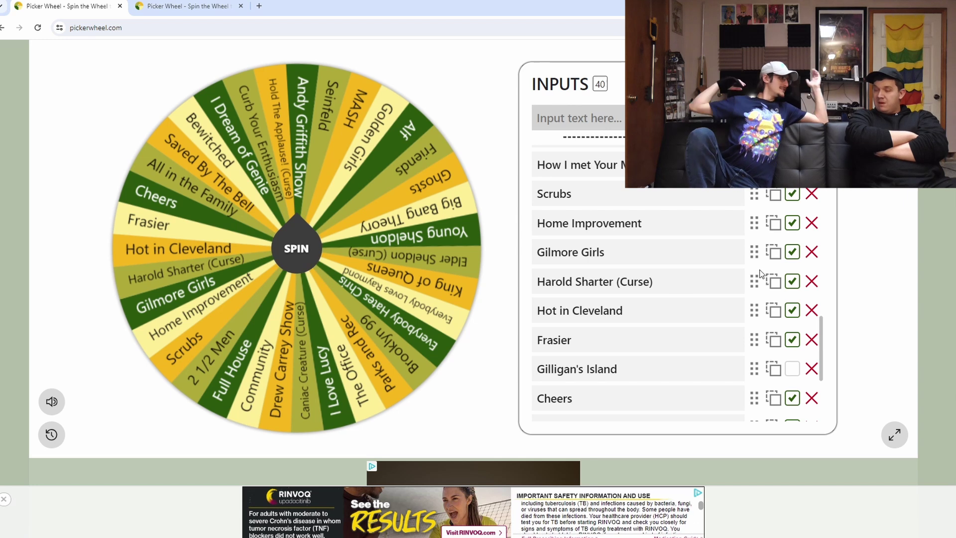
Scroll the show list and untick King of Queens to exclude it from the wheel
scroll(762, 274, up, 5)
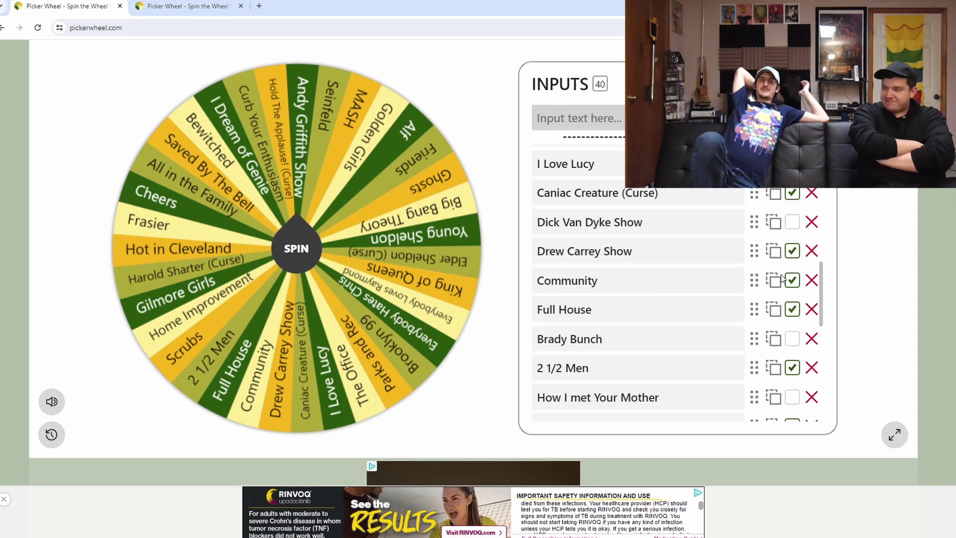
scroll(777, 283, up, 3)
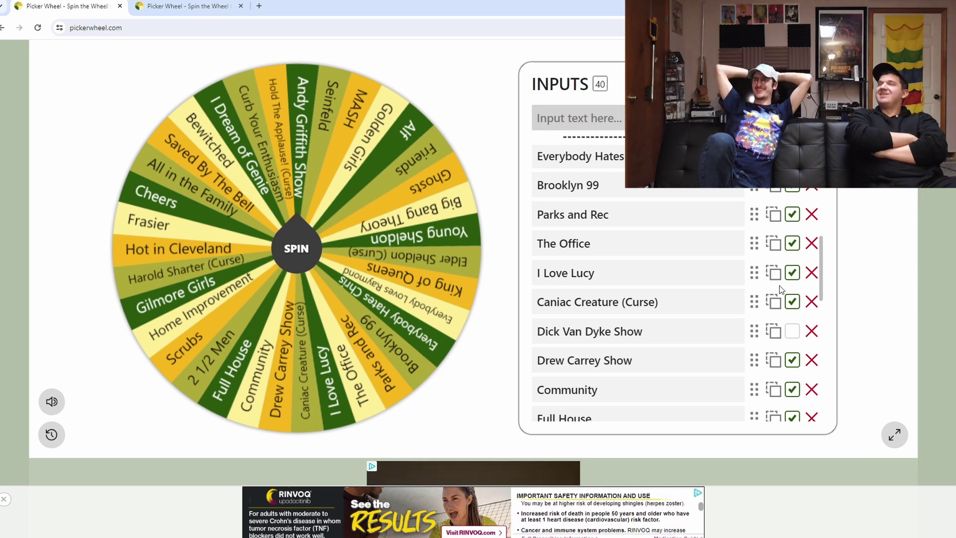
scroll(779, 286, down, 1)
scroll(786, 296, down, 8)
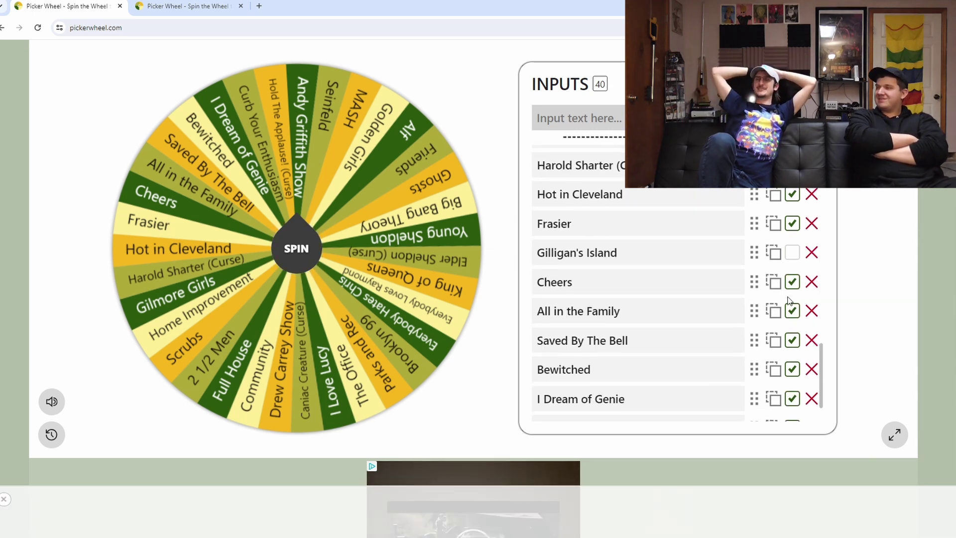
scroll(784, 299, down, 2)
scroll(781, 300, down, 3)
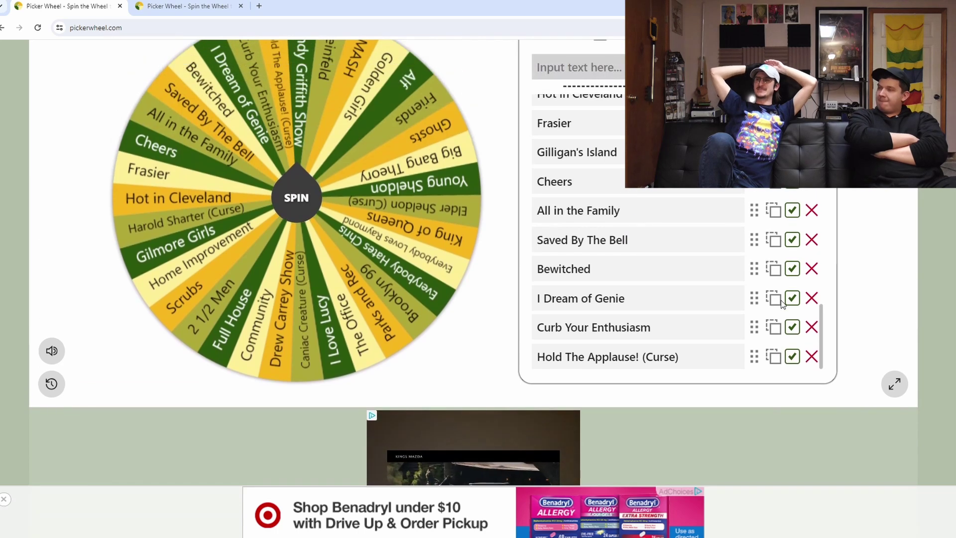
scroll(781, 299, up, 1)
scroll(780, 300, up, 3)
scroll(781, 300, up, 1)
scroll(780, 300, up, 3)
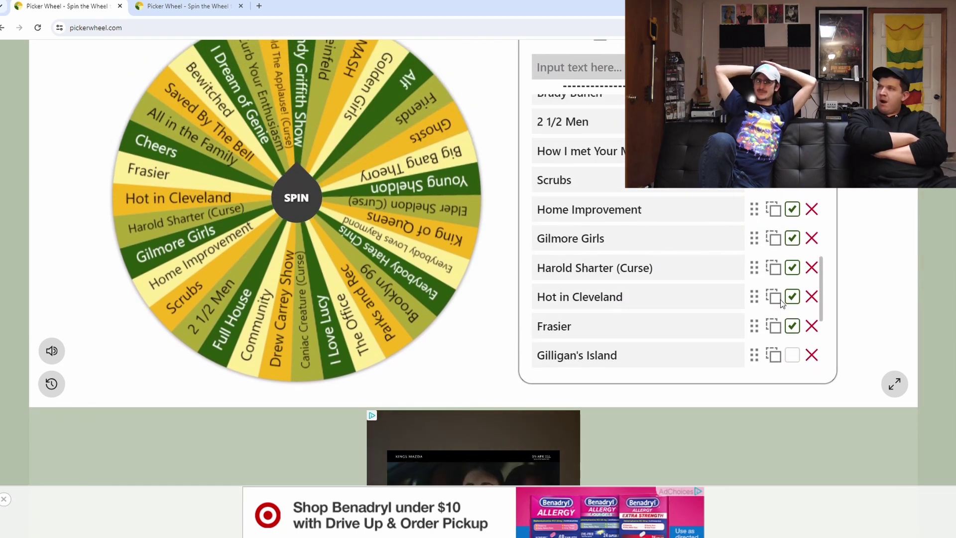
scroll(781, 300, up, 3)
scroll(780, 300, up, 3)
scroll(781, 279, up, 1)
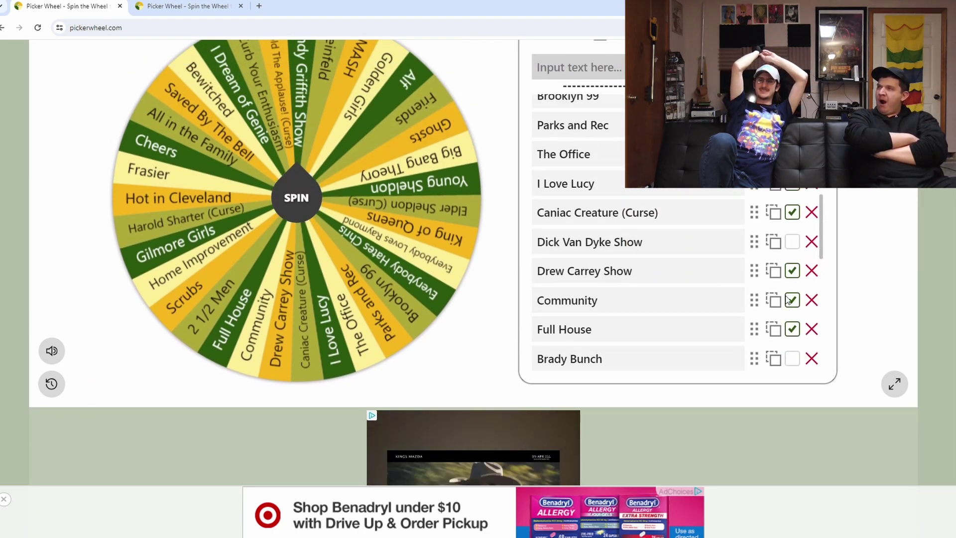
scroll(776, 249, up, 2)
scroll(772, 224, up, 1)
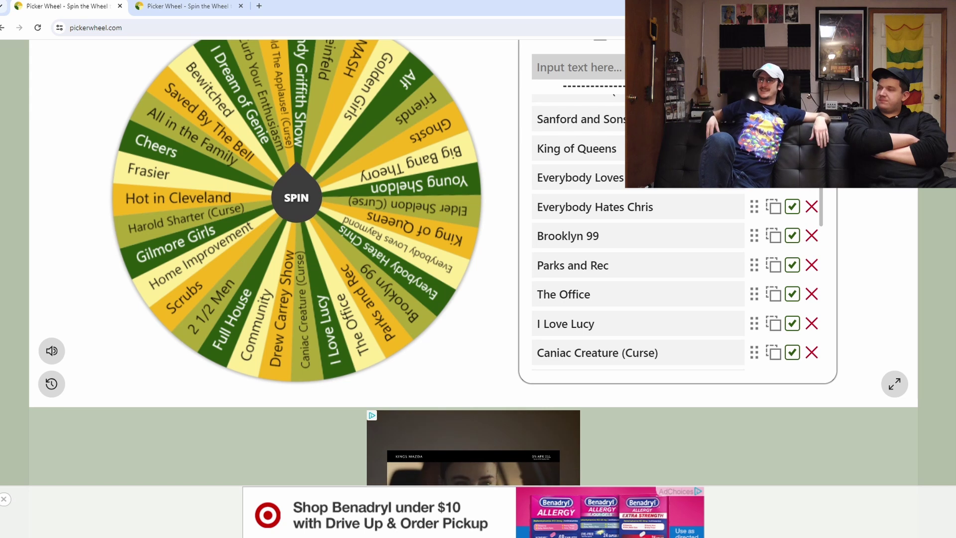
click(792, 148)
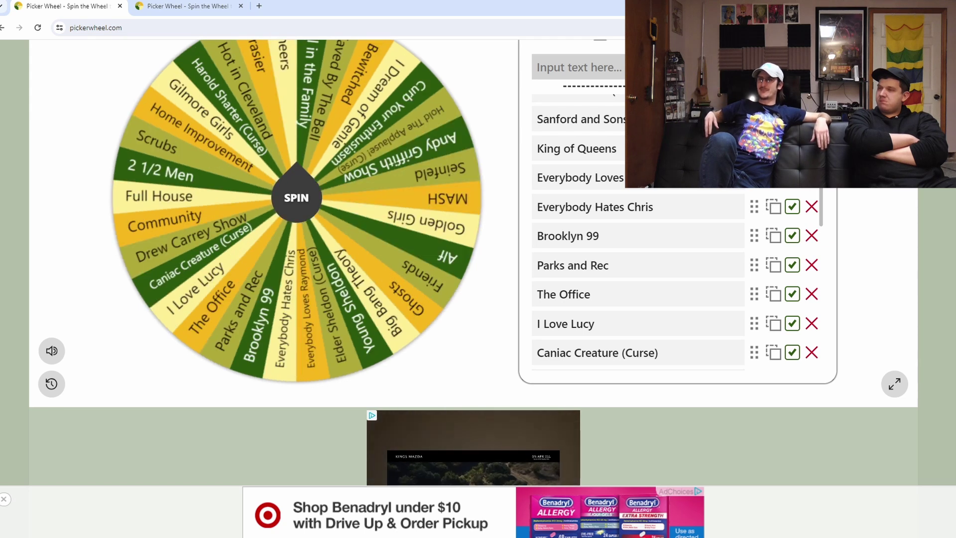
scroll(528, 277, up, 4)
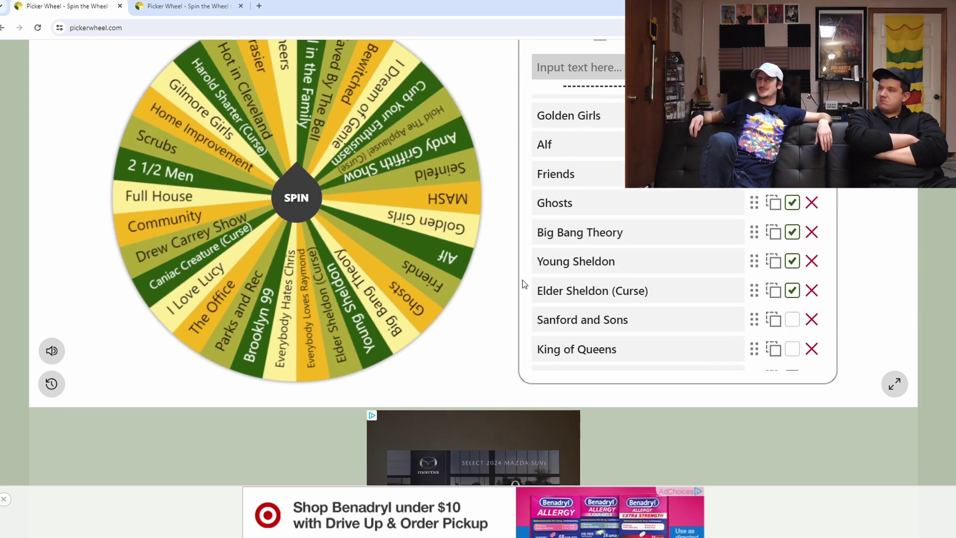
scroll(837, 258, up, 2)
scroll(833, 258, down, 1)
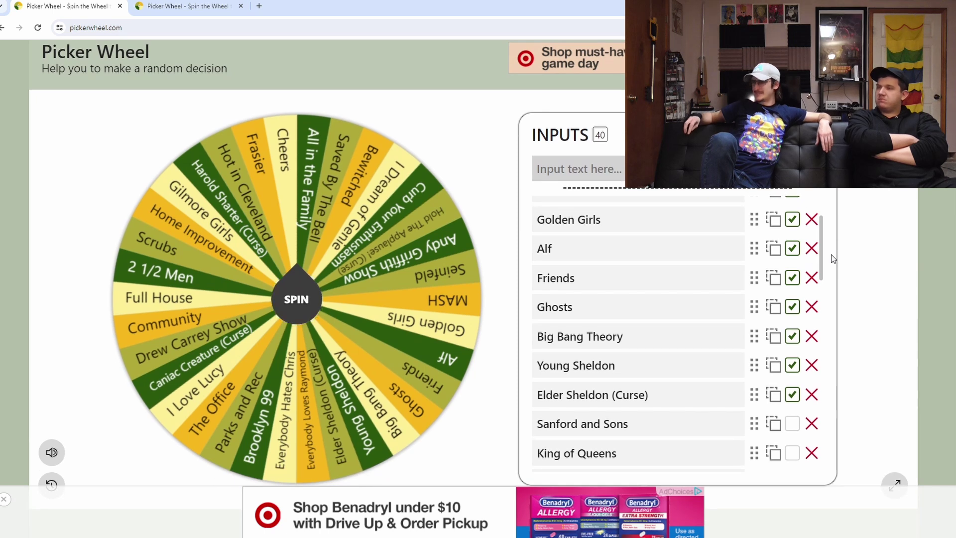
Spin the 21-entry challenge wheel twice, dismissing the Harold Sharter and Dead results
click(214, 11)
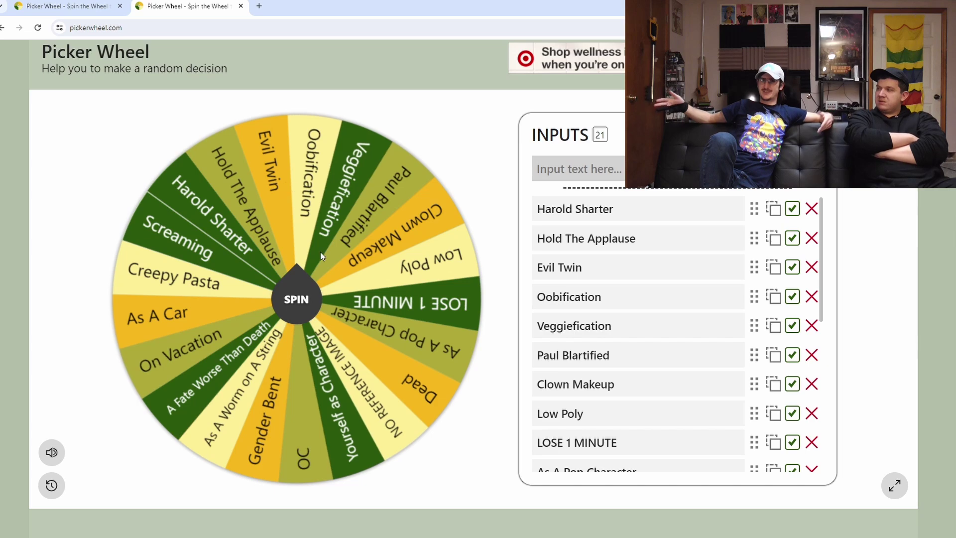
click(300, 293)
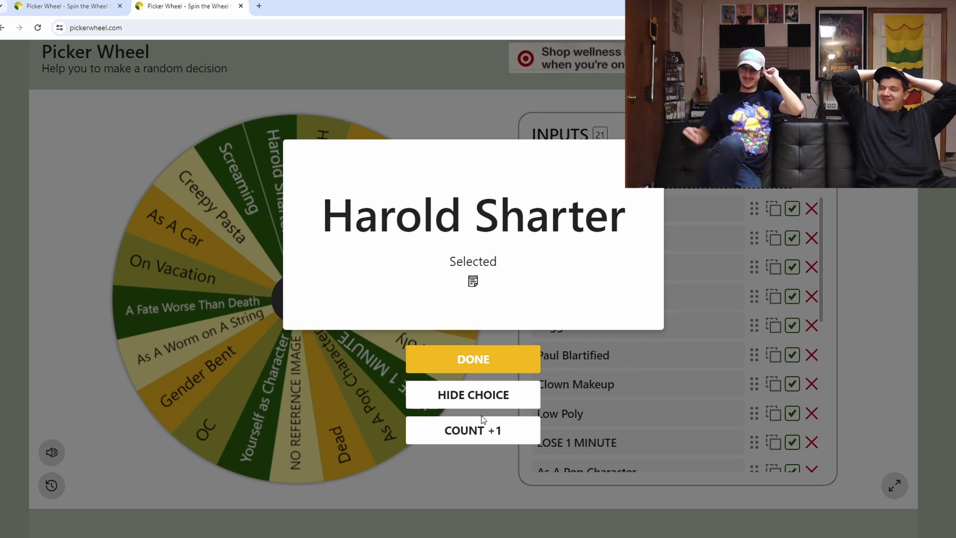
click(455, 359)
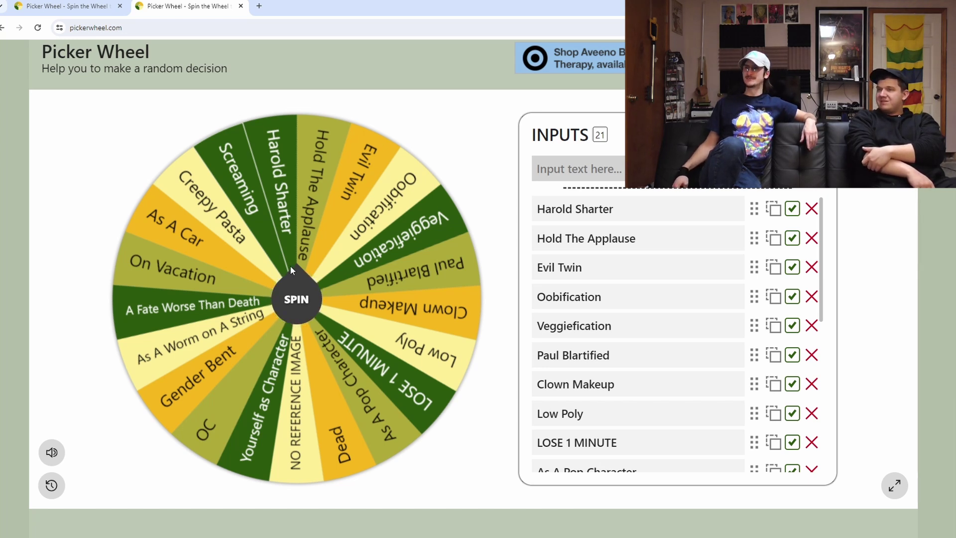
click(287, 301)
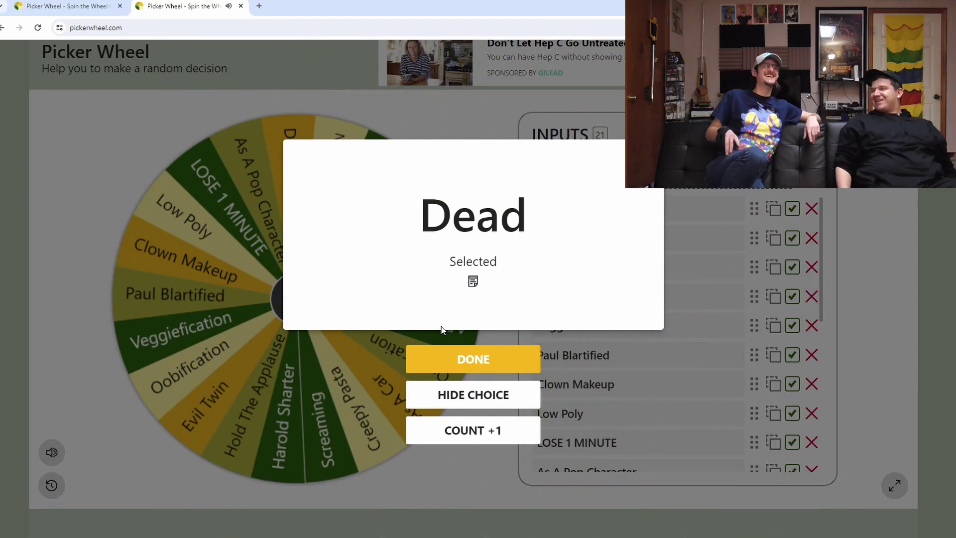
click(465, 359)
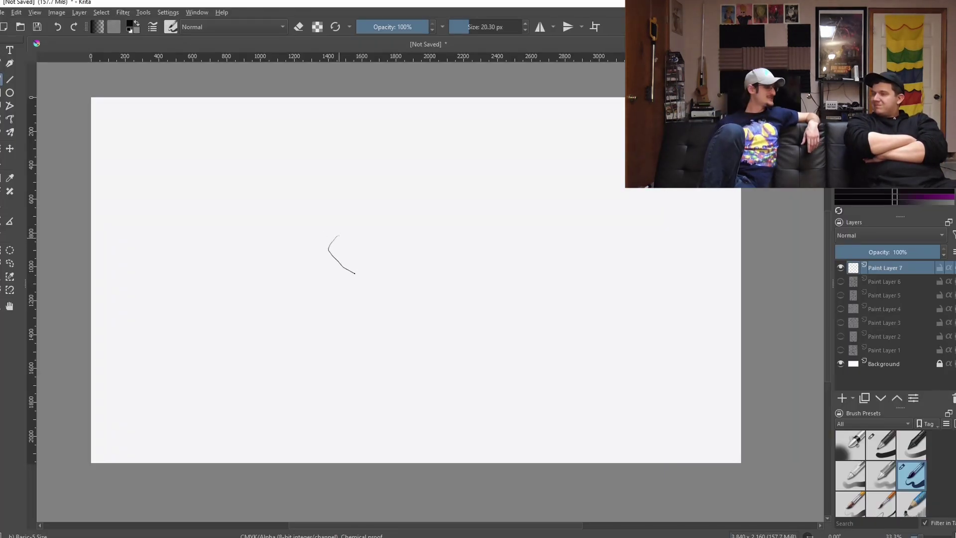
Draw the head outline, a lower-face guide line, X eyes with round lenses and scribbly hair
mouse_move(418, 165)
mouse_down()
mouse_move(364, 157)
mouse_move(349, 197)
mouse_up()
drag(340, 229, 334, 238)
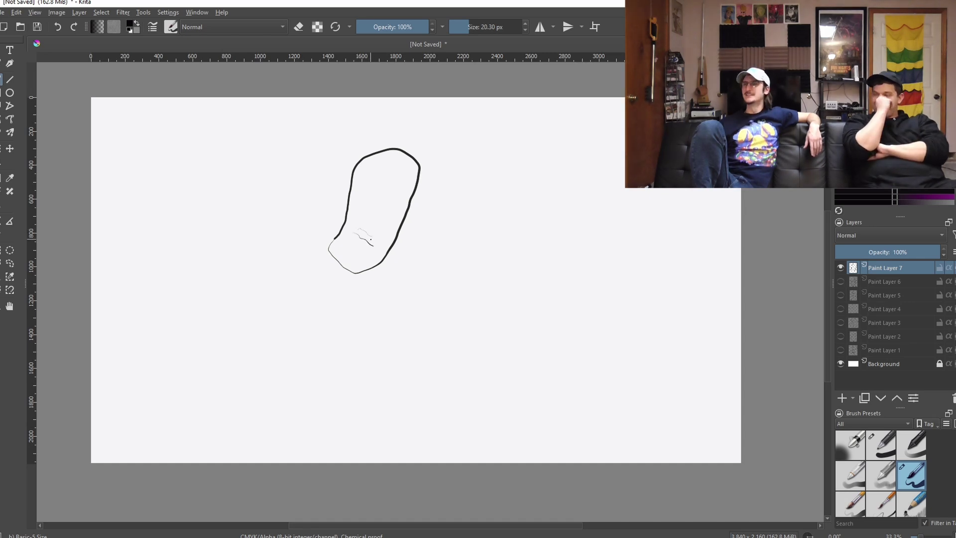
mouse_move(351, 234)
mouse_down()
mouse_move(374, 243)
mouse_move(366, 244)
mouse_up()
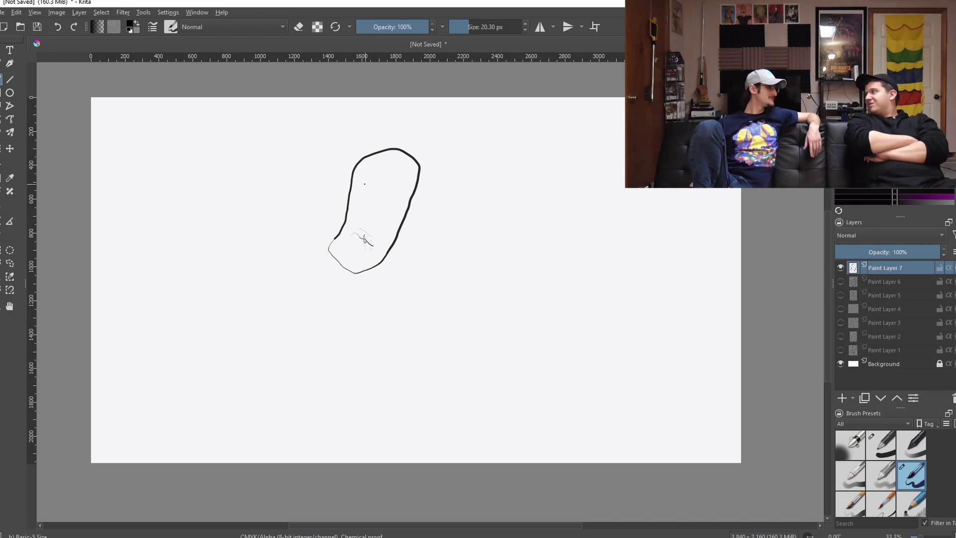
drag(372, 183, 360, 197)
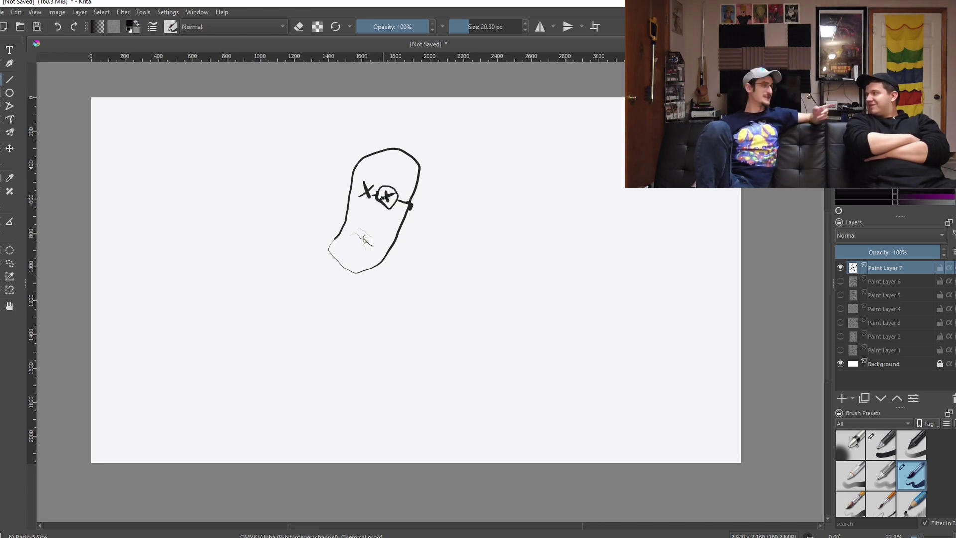
drag(373, 176, 371, 176)
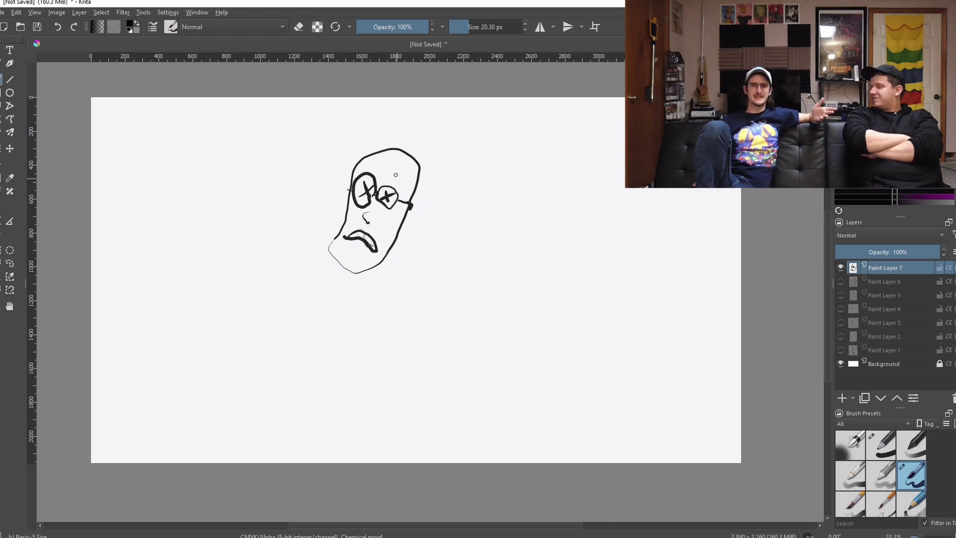
drag(396, 175, 409, 185)
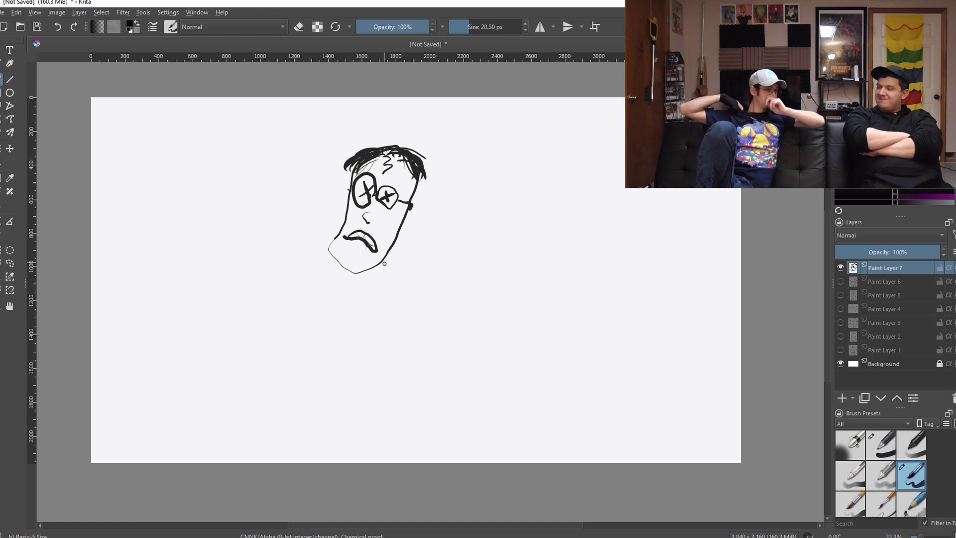
Outline the shoulder, arm, collar and body side, then undo a stray guide line
drag(391, 249, 303, 356)
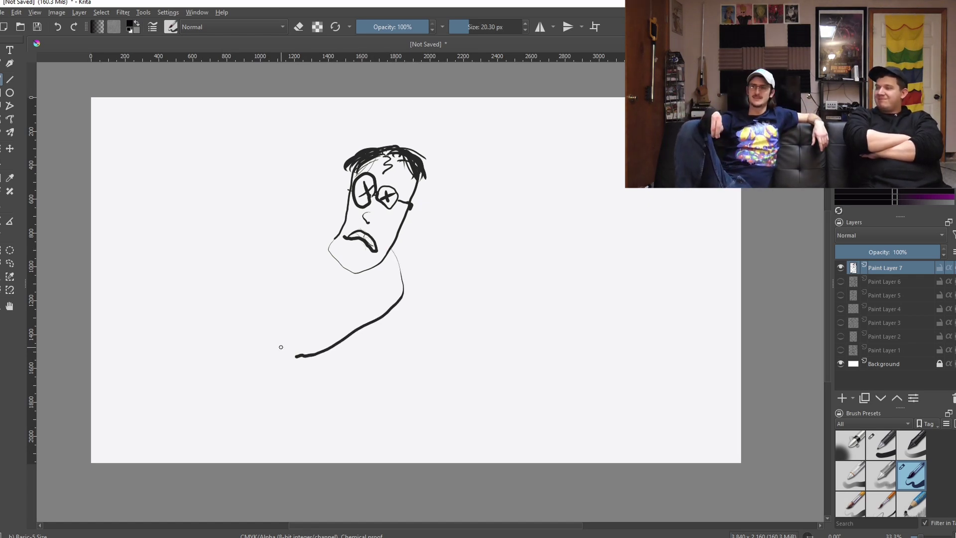
drag(291, 346, 291, 371)
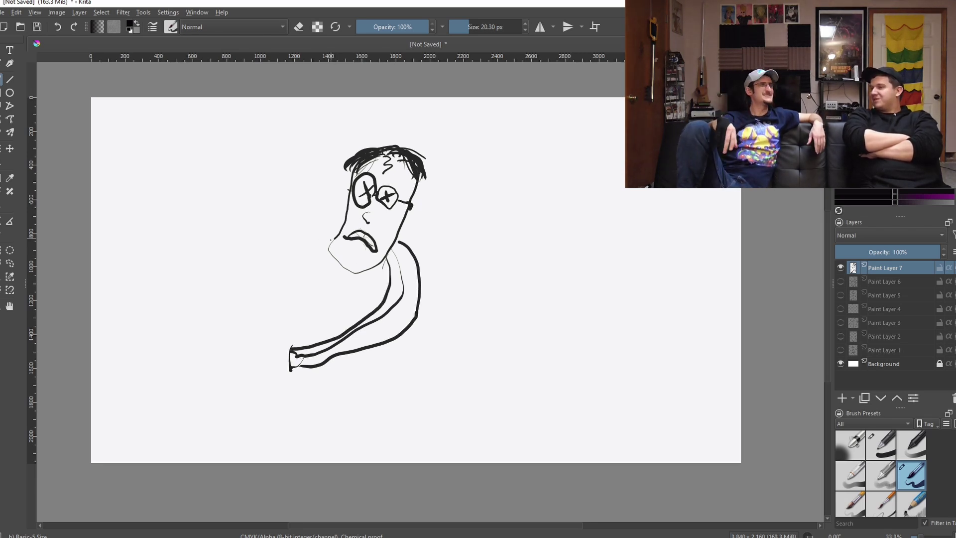
mouse_move(331, 239)
mouse_down()
mouse_move(293, 240)
mouse_move(257, 294)
mouse_move(319, 227)
mouse_up()
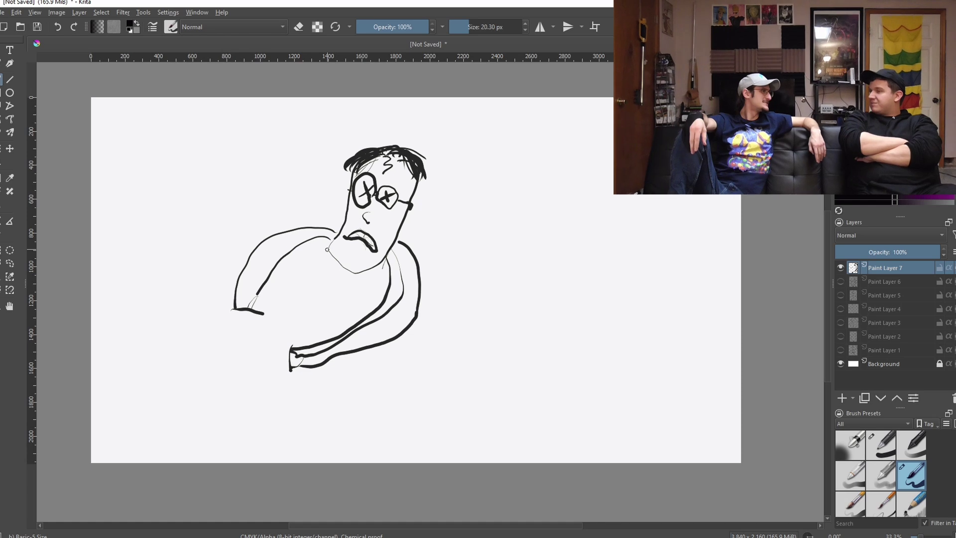
mouse_move(327, 251)
mouse_down()
mouse_move(327, 284)
mouse_move(250, 417)
mouse_up()
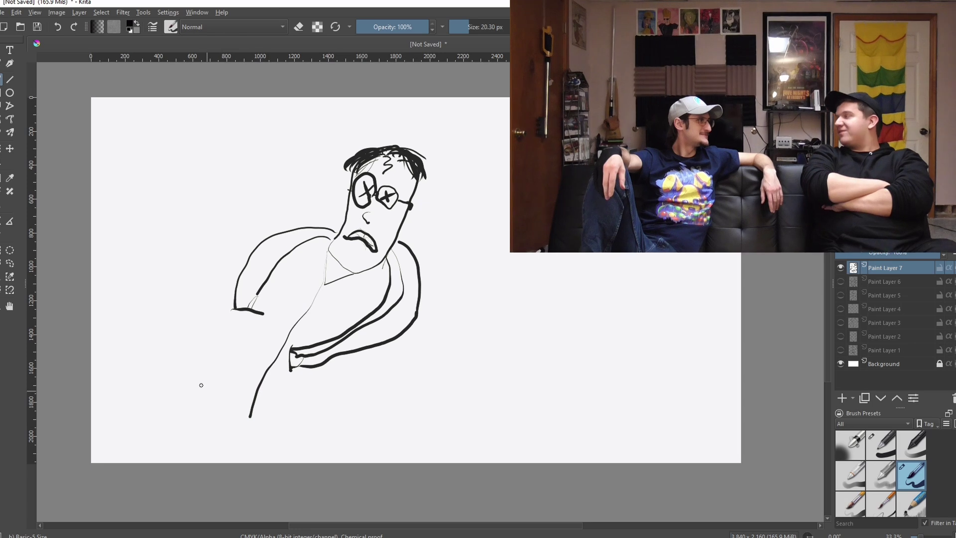
mouse_move(185, 387)
mouse_down()
mouse_move(249, 416)
mouse_move(330, 377)
mouse_move(343, 359)
mouse_up()
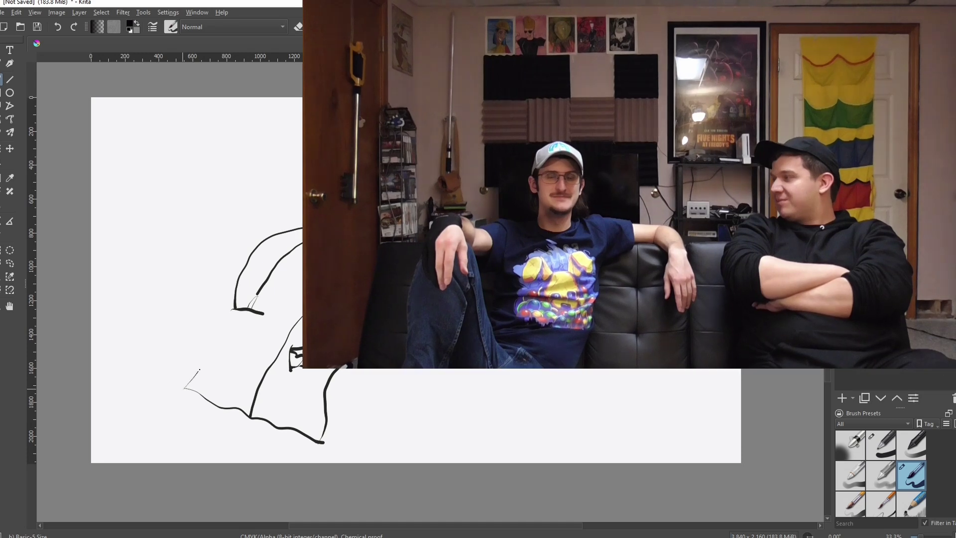
drag(184, 387, 249, 314)
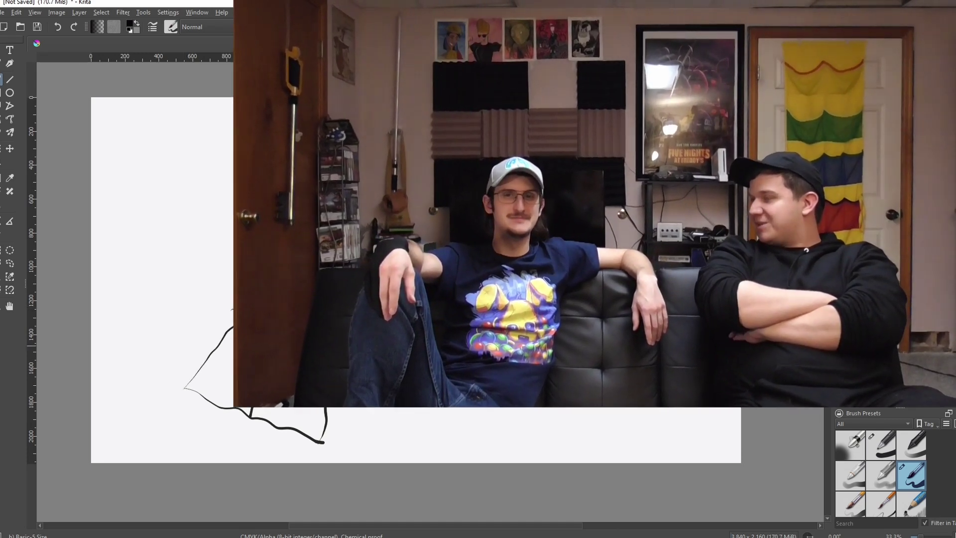
key(ctrl+z)
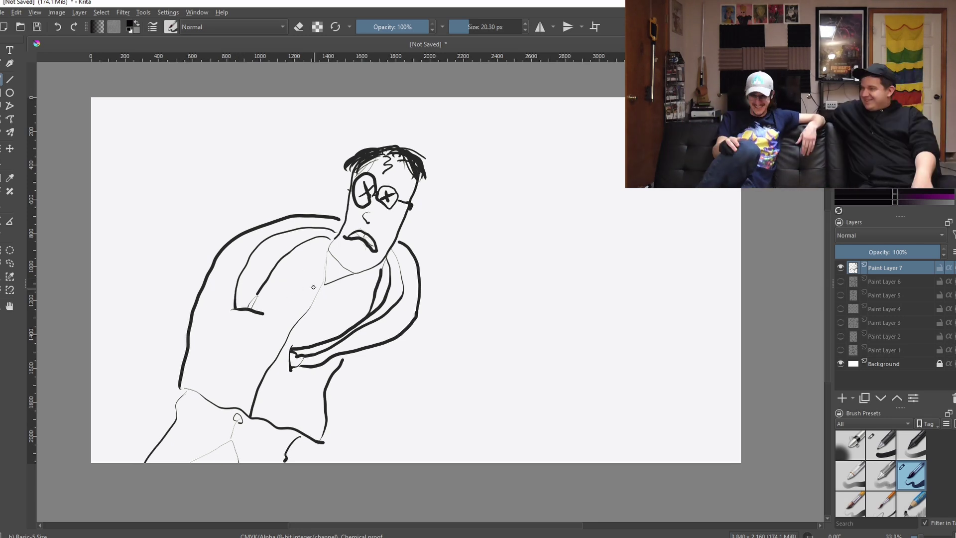
Sketch thin plaid lines on the shirt and erase the thick shoulder outline
drag(238, 383, 309, 254)
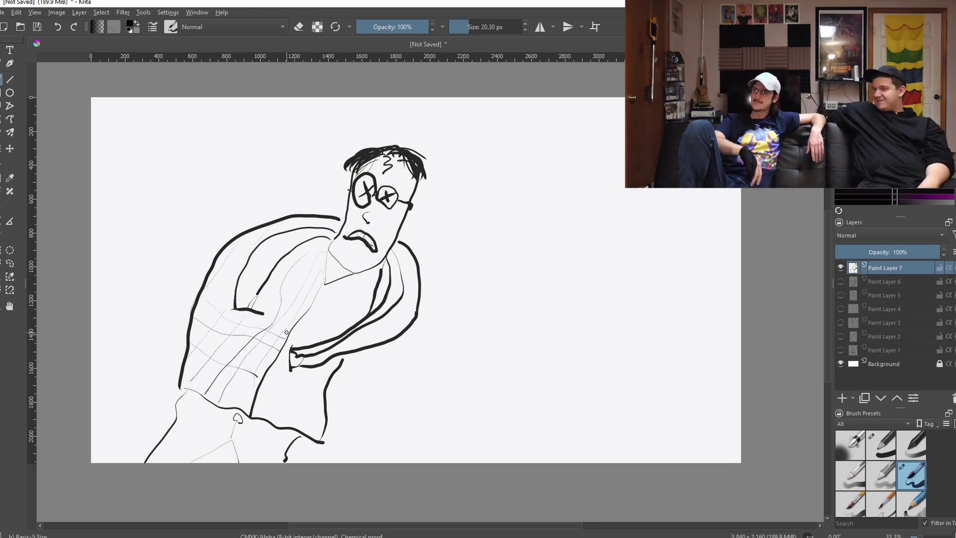
drag(343, 274, 295, 367)
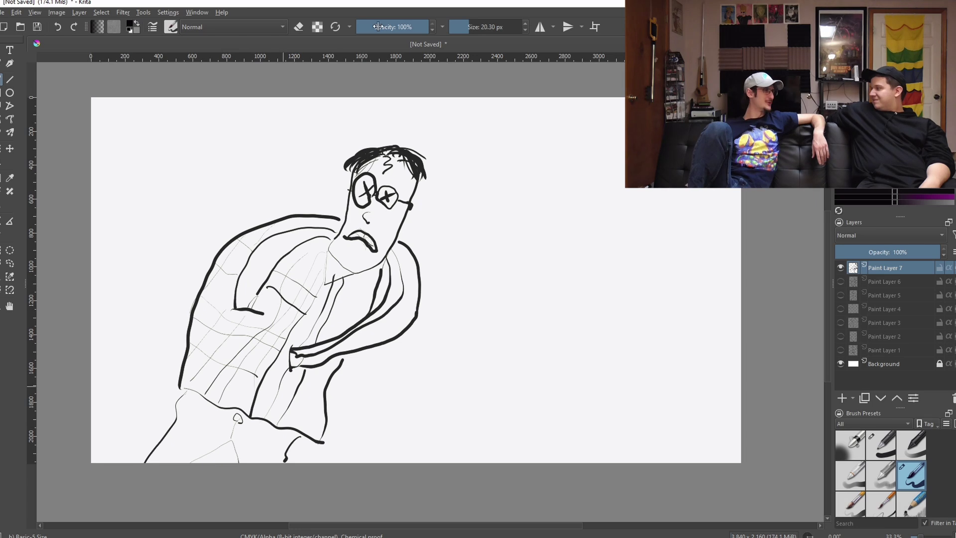
key(ctrl+z)
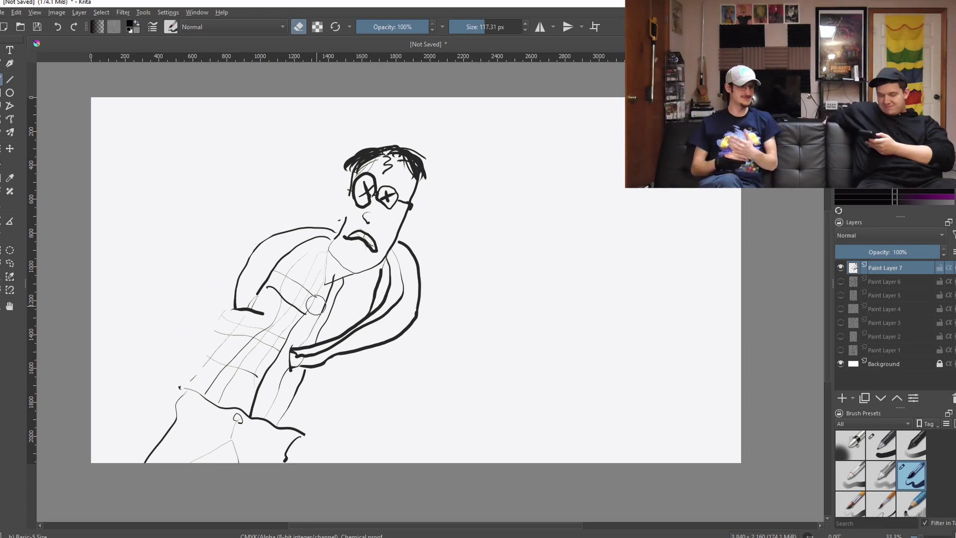
drag(284, 239, 333, 234)
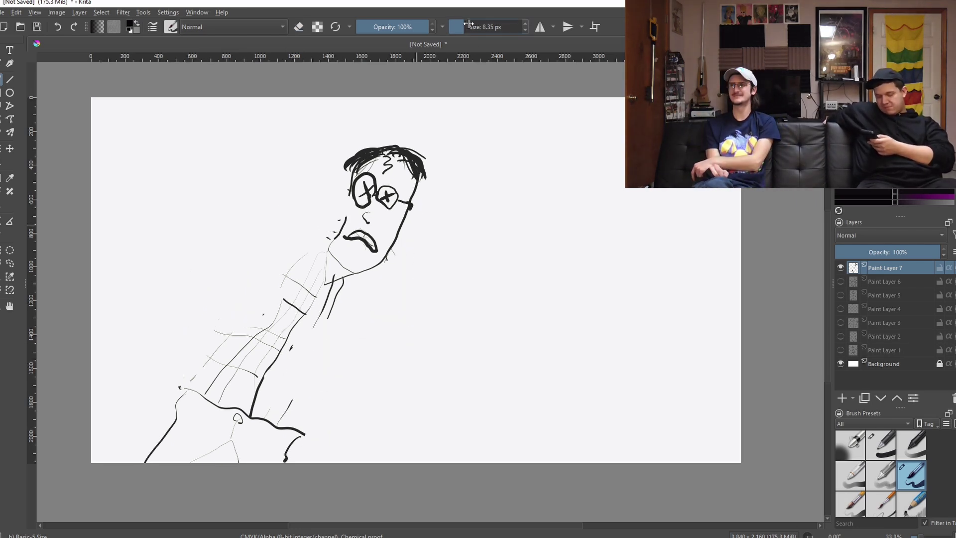
drag(360, 279, 292, 420)
drag(325, 318, 305, 367)
Redraw the curving arm, neck line and lower right sleeve with cross-hatched plaid
drag(287, 457, 419, 263)
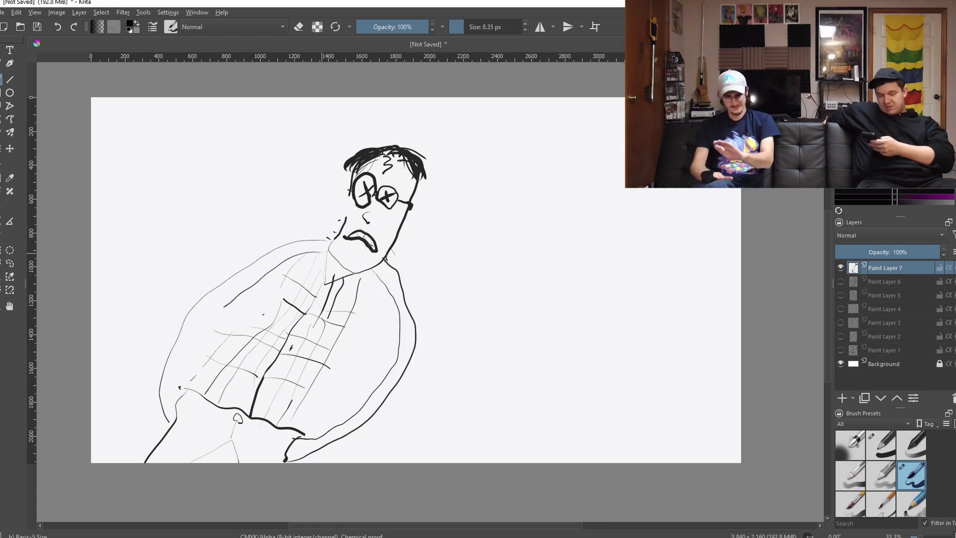
drag(304, 436, 362, 279)
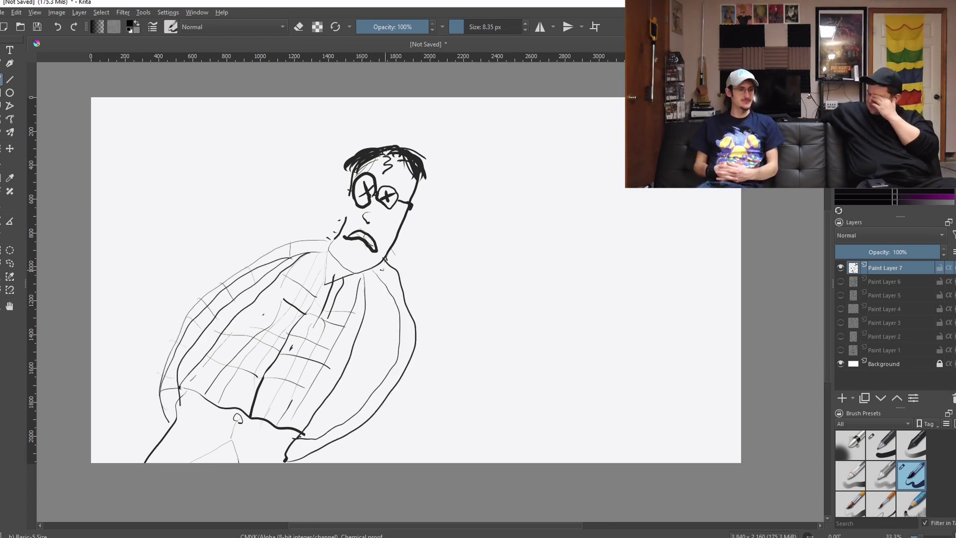
drag(289, 455, 389, 381)
drag(327, 428, 336, 442)
drag(341, 420, 356, 433)
drag(358, 408, 371, 415)
drag(375, 390, 389, 398)
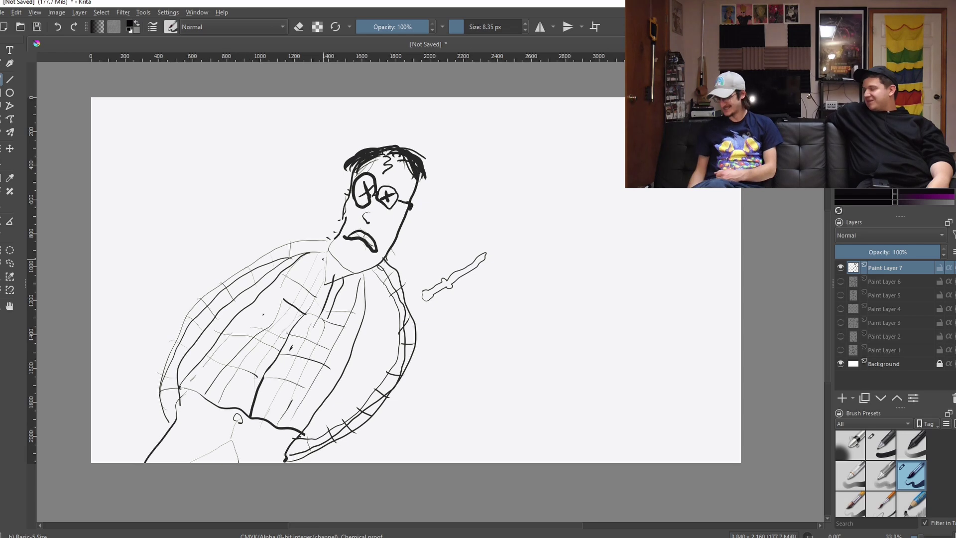
Add two dark plaid stripes on the shirt front and a wavy line beside the figure
drag(306, 330, 273, 421)
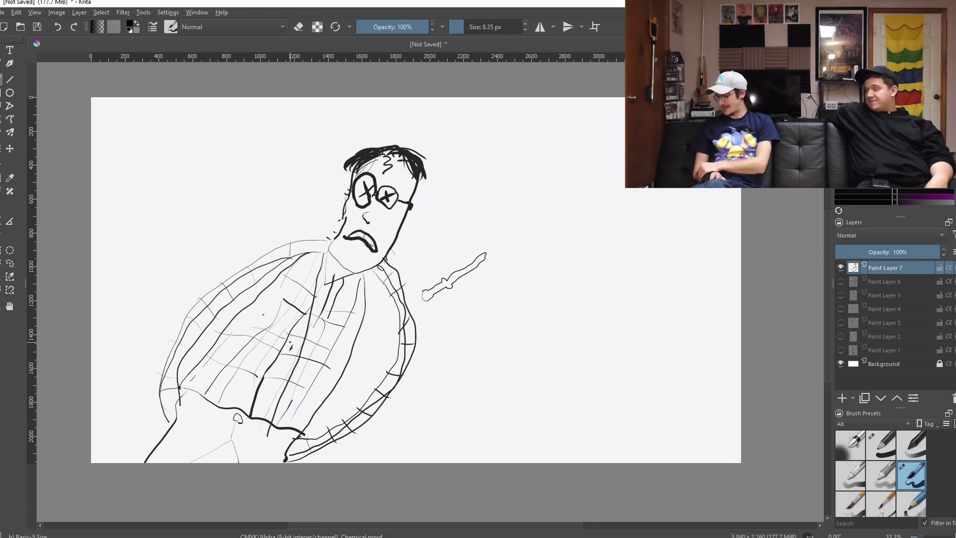
drag(347, 277, 272, 416)
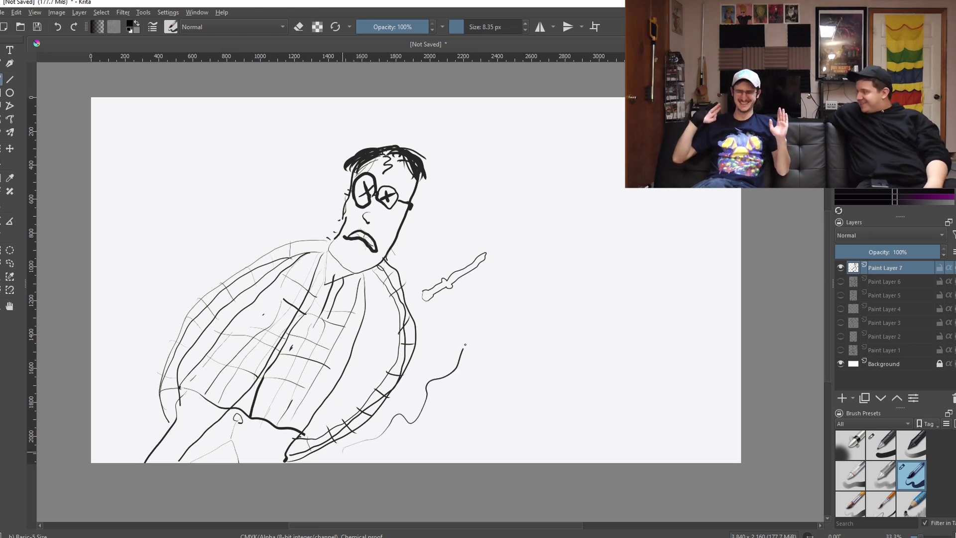
drag(536, 283, 167, 272)
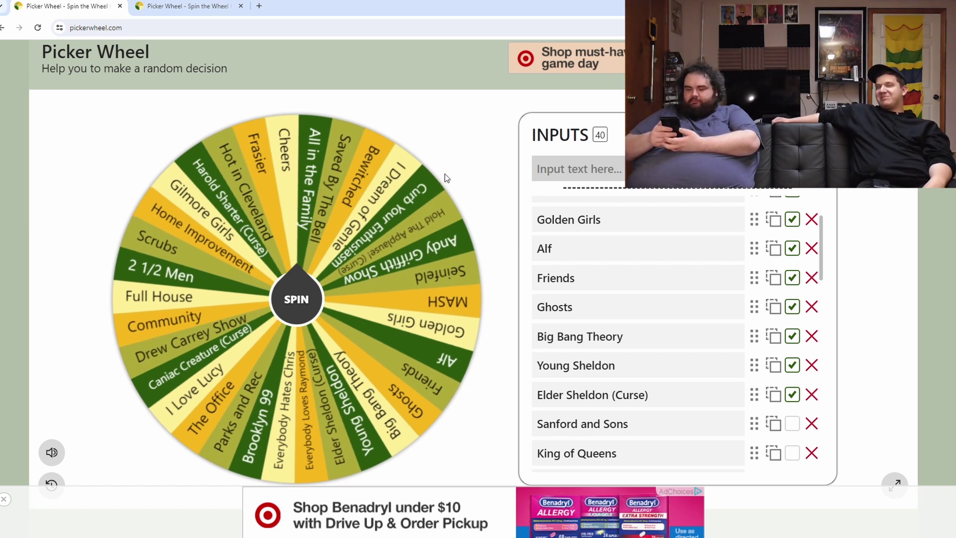
Spin the TV-show wheel, dismissing the Golden Girls and Harold Sharter (Curse) results
click(444, 175)
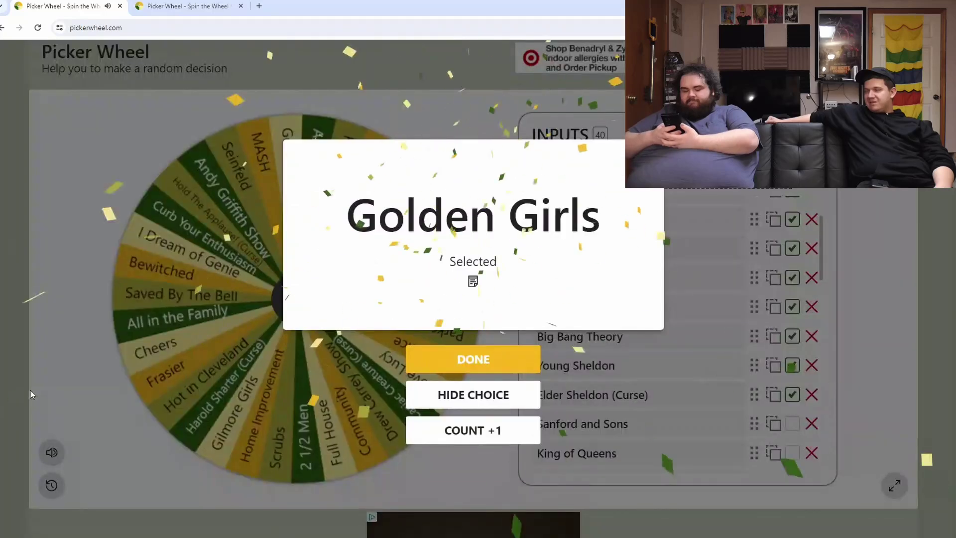
click(434, 361)
click(294, 299)
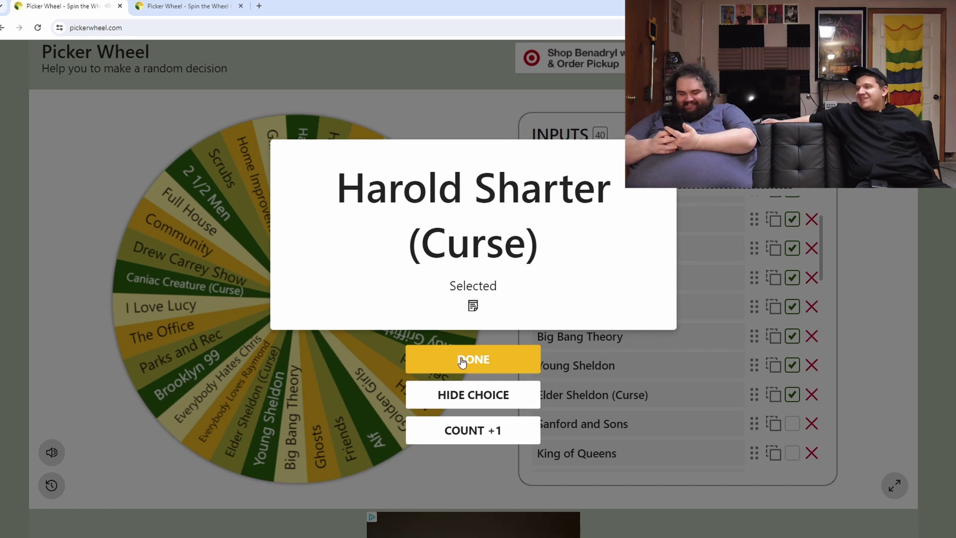
click(450, 356)
click(311, 304)
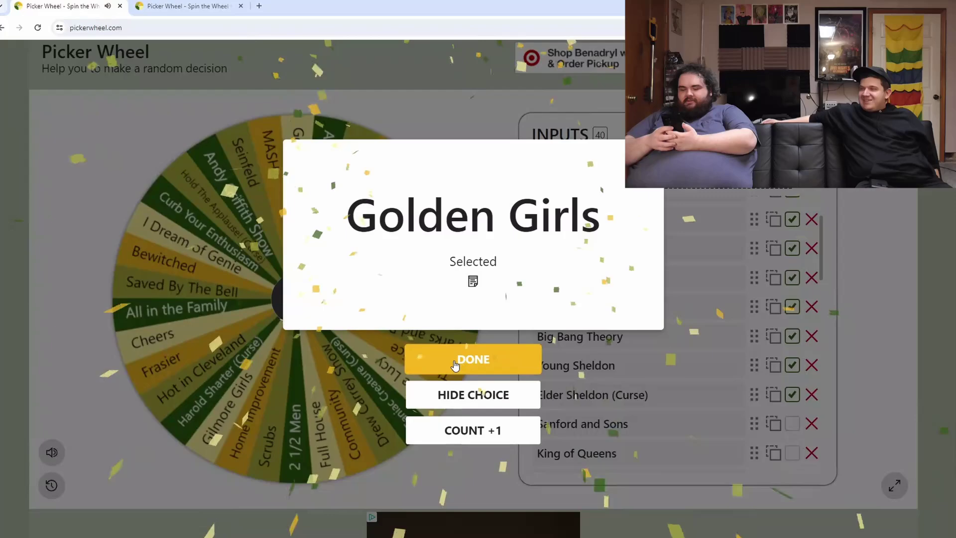
Keep spinning past MASH until Friends is picked, then spin the challenge wheel
click(309, 299)
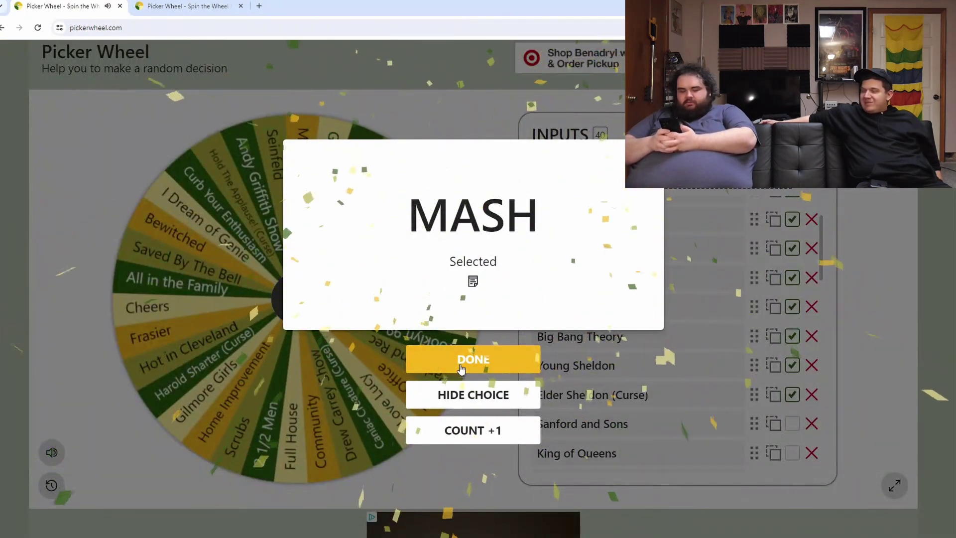
click(461, 369)
click(309, 309)
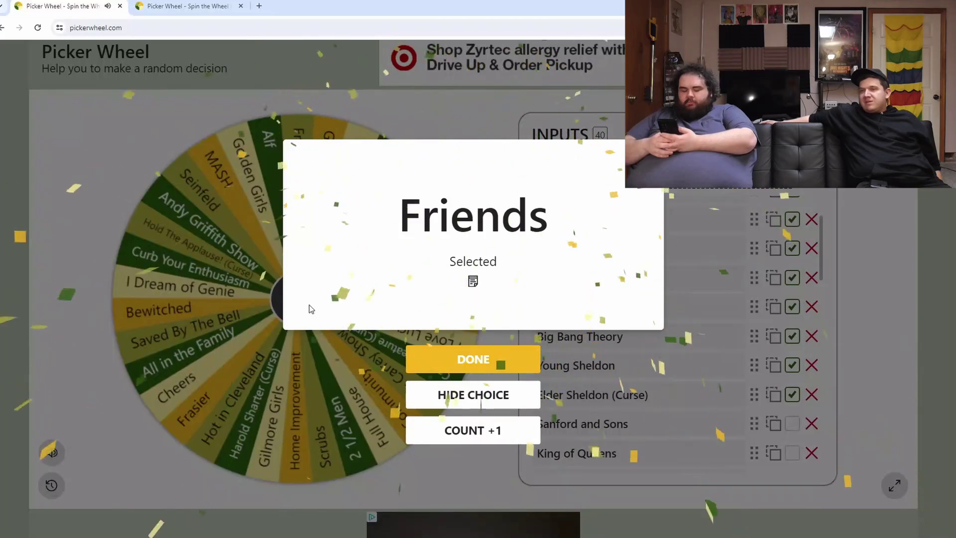
click(454, 366)
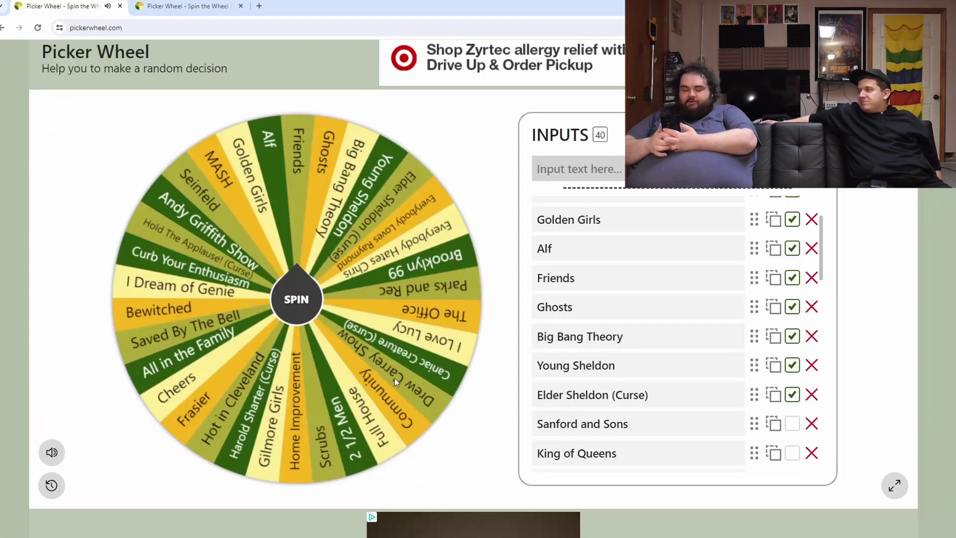
click(173, 5)
click(305, 300)
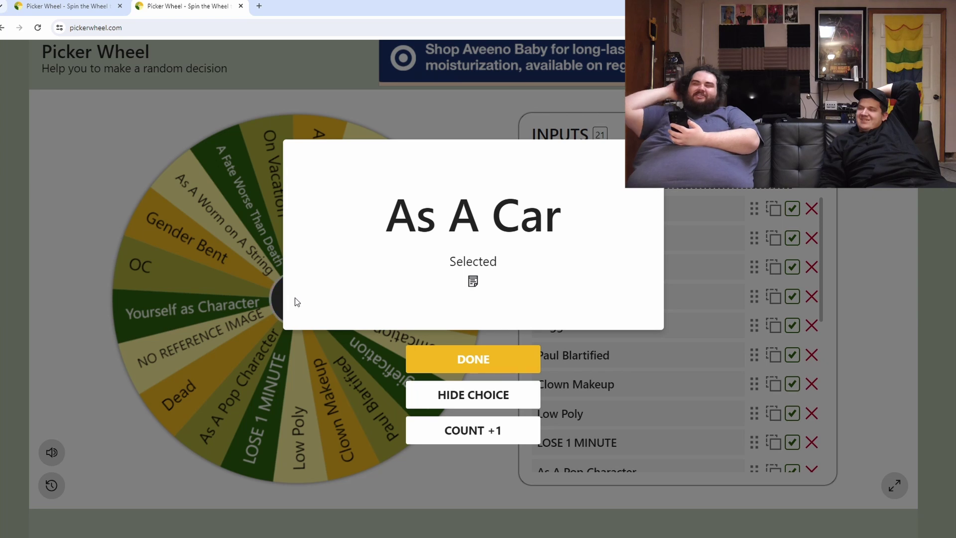
Dismiss the 'As A Car' result and respin the challenge wheel, landing on 'On Vacation'
click(63, 9)
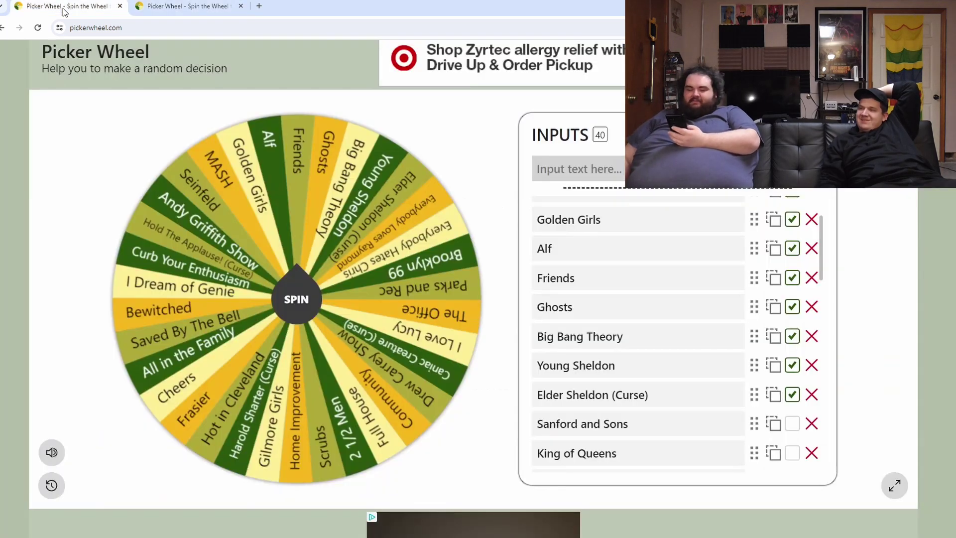
click(164, 6)
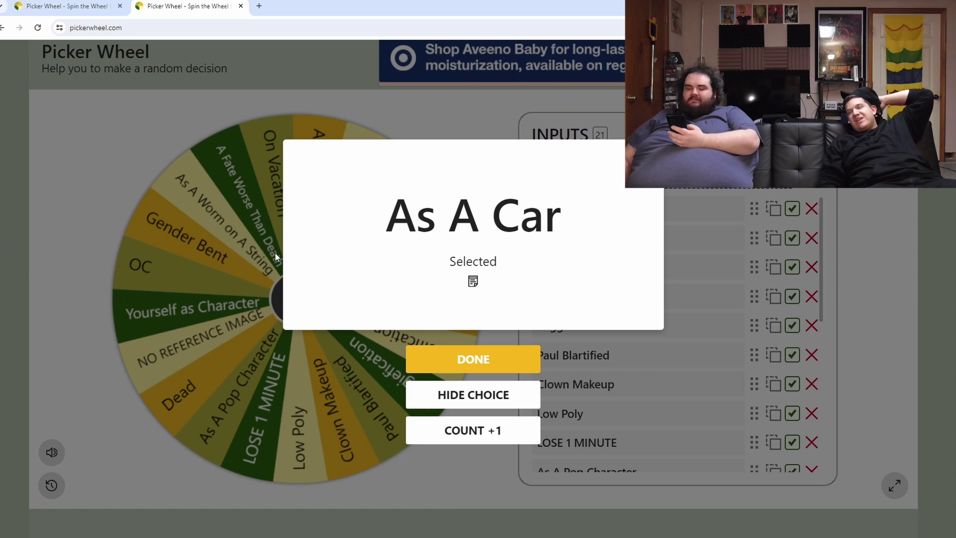
click(473, 360)
click(306, 311)
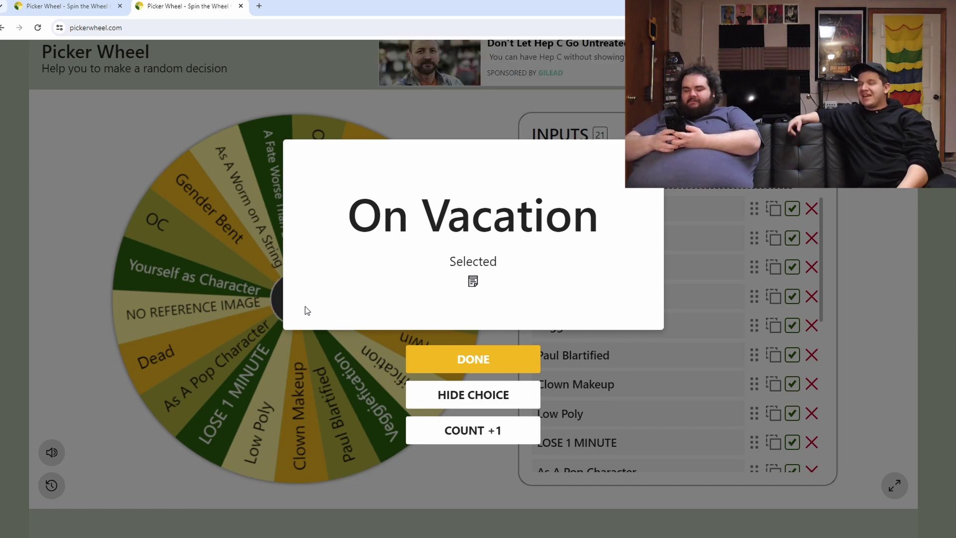
Go back to the TV-show wheel tab in the browser
click(97, 4)
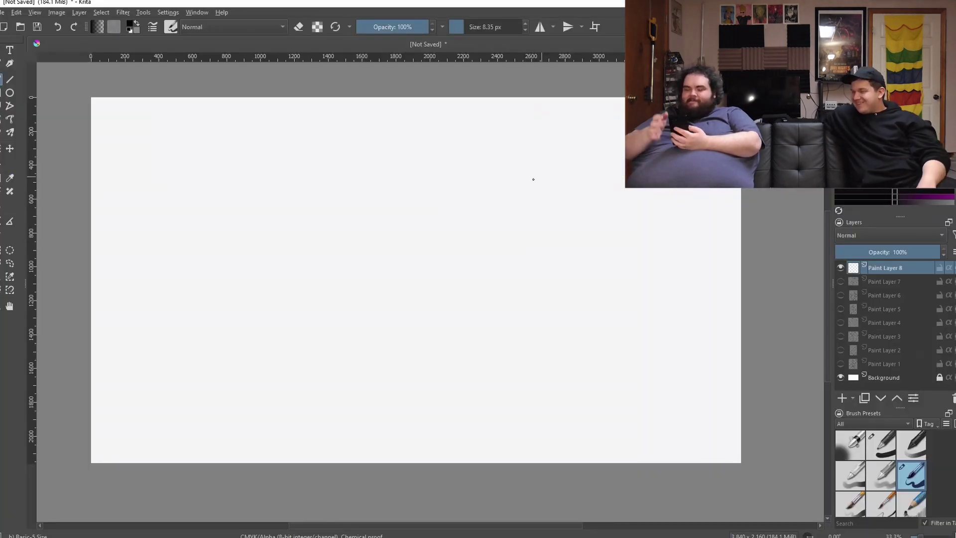
Enlarge the brush to 17.33 px and ink the head outline, fringe, ear and side hair
key(bracketright)
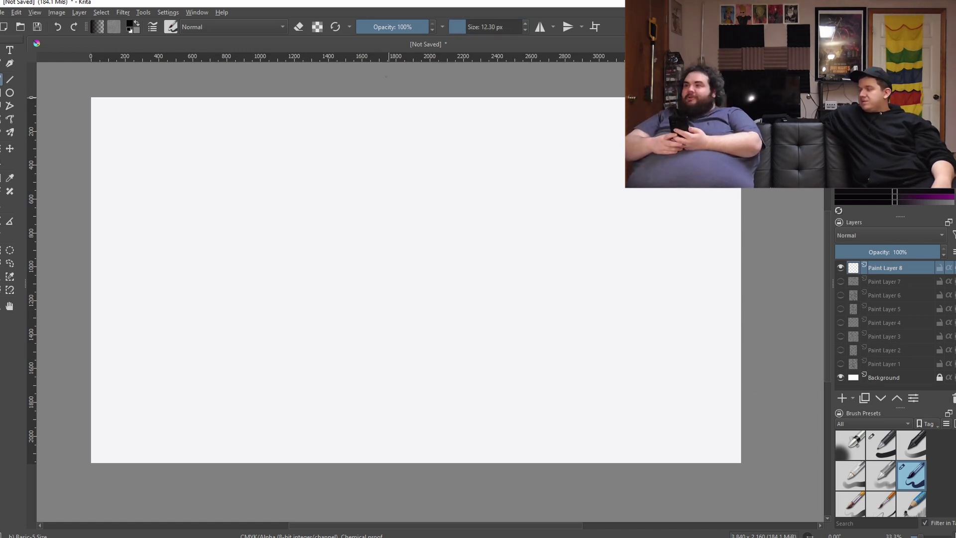
key(bracketright)
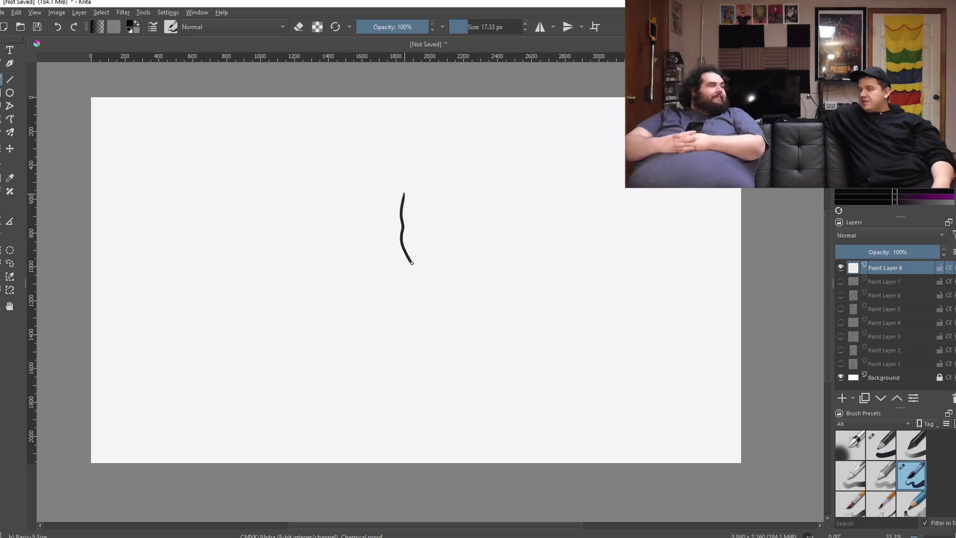
mouse_move(449, 287)
mouse_down()
mouse_move(474, 283)
mouse_move(507, 248)
mouse_up()
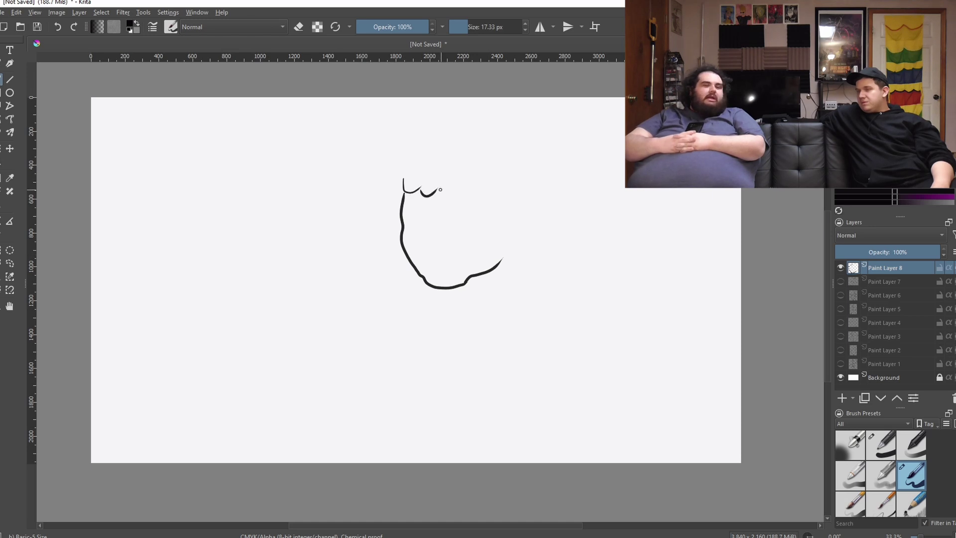
drag(441, 173, 457, 179)
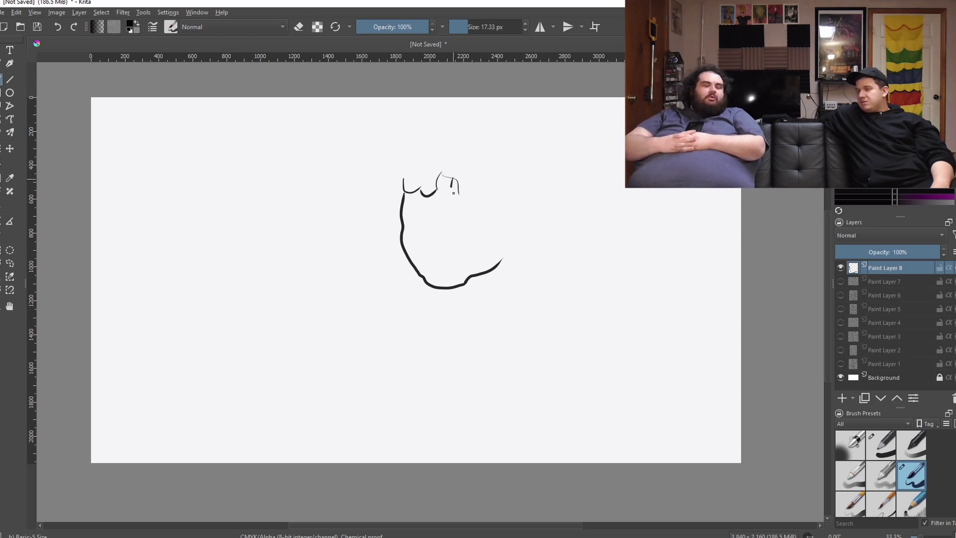
mouse_move(489, 210)
mouse_down()
mouse_move(497, 232)
mouse_move(515, 201)
mouse_up()
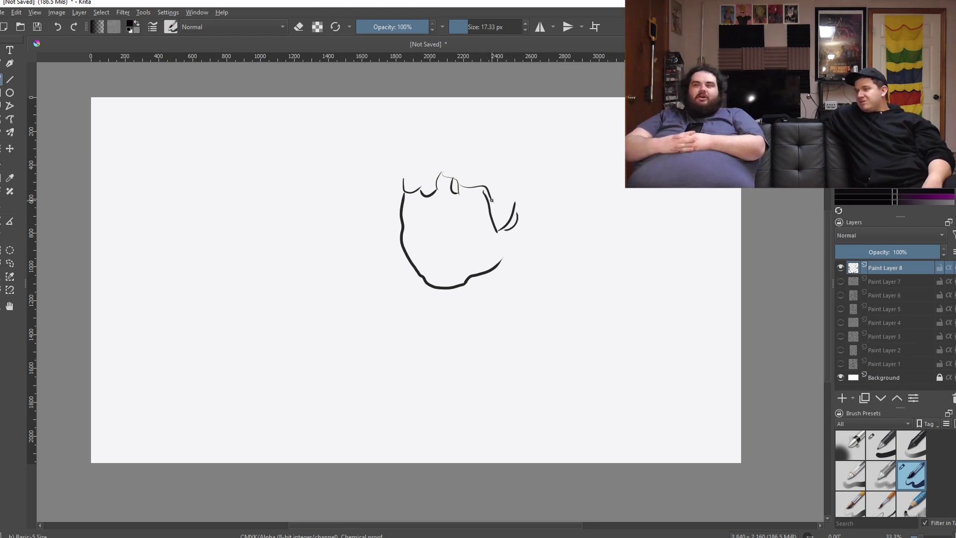
mouse_move(401, 235)
mouse_down()
mouse_move(394, 177)
mouse_move(468, 134)
mouse_move(528, 157)
mouse_move(540, 199)
mouse_move(526, 248)
mouse_up()
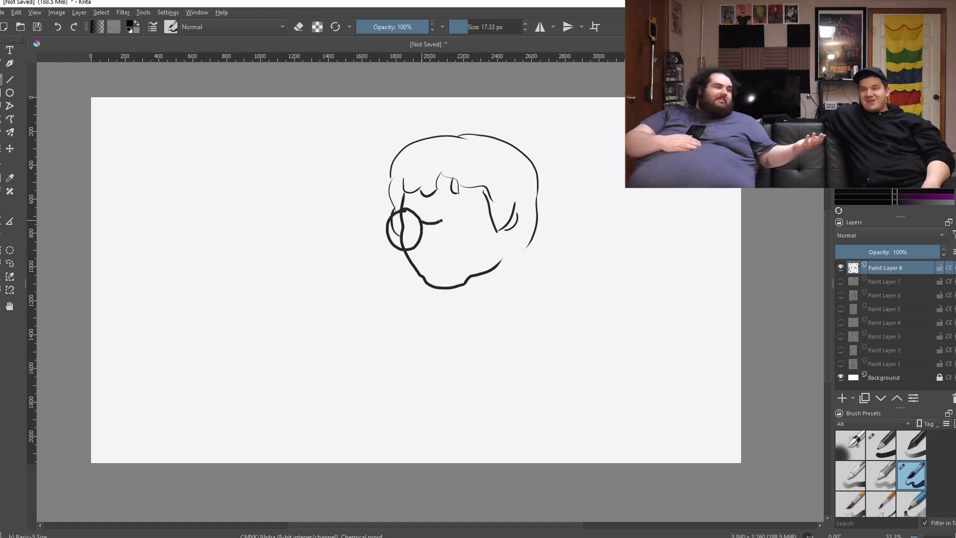
Draw the round glasses' lenses and bridge, redoing one stroke, plus the arm to the ear
mouse_move(422, 222)
mouse_down()
mouse_move(478, 222)
mouse_move(443, 227)
mouse_up()
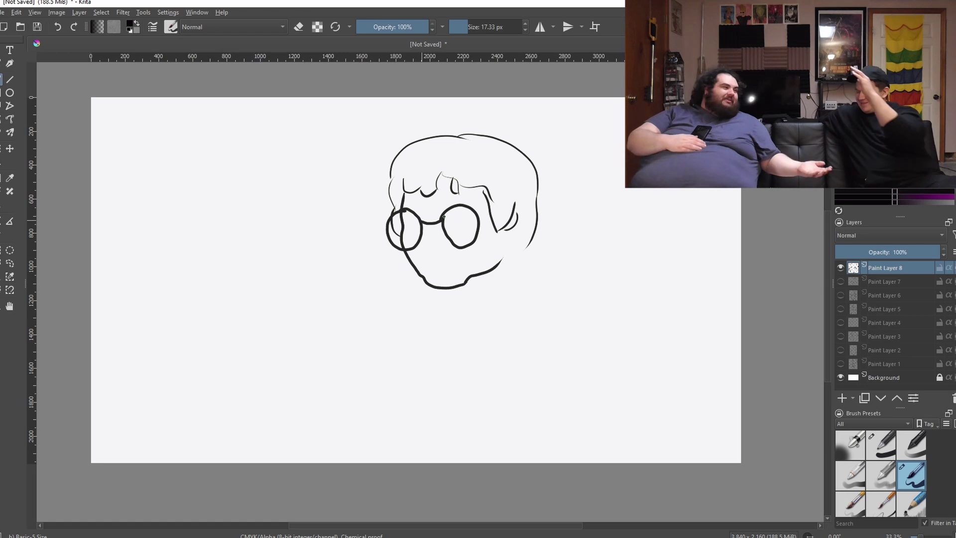
key(ctrl+z)
key(ctrl+z)
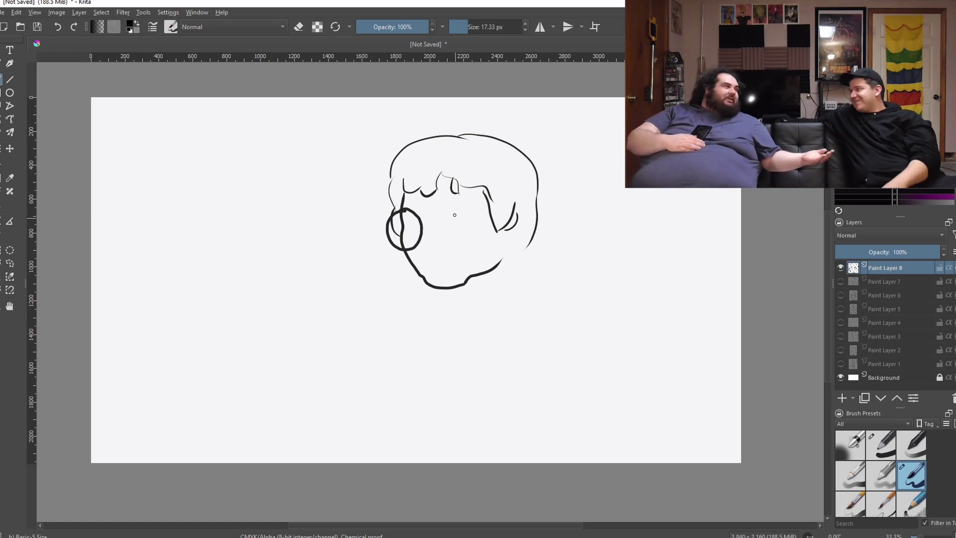
mouse_move(457, 207)
mouse_down()
mouse_move(456, 250)
mouse_move(461, 208)
mouse_move(440, 224)
mouse_up()
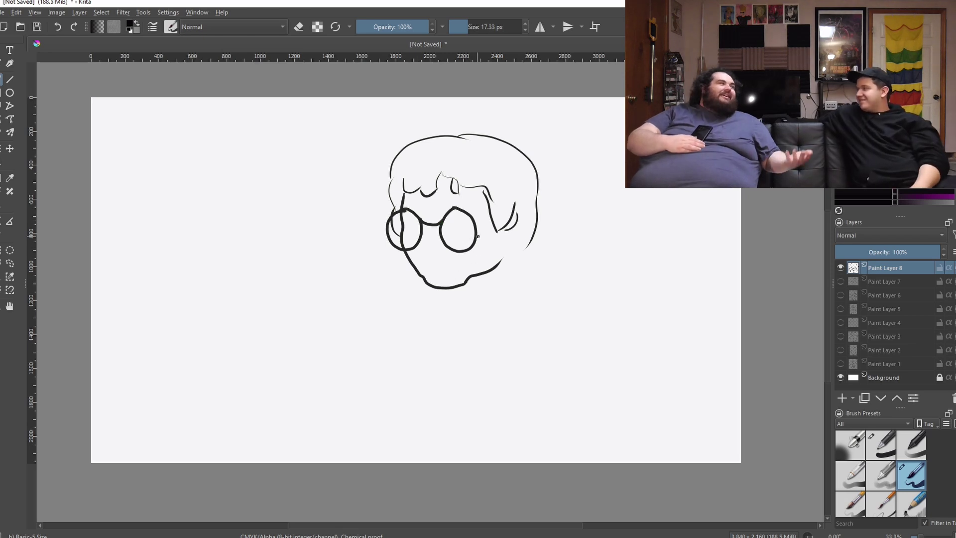
drag(477, 236, 492, 234)
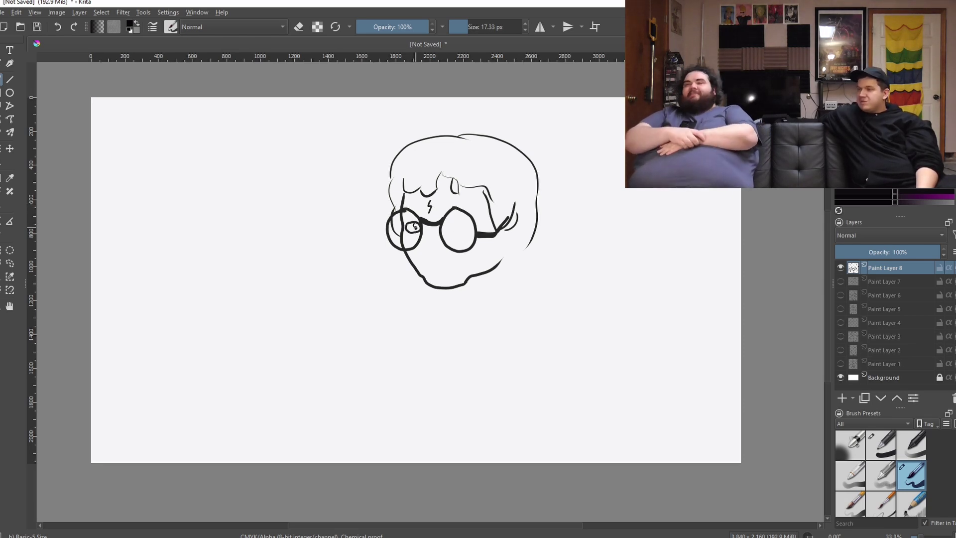
Draw the eye inside the left lens, an eyebrow, and the nose and cheek
mouse_move(414, 227)
mouse_down()
mouse_move(463, 220)
mouse_move(467, 232)
mouse_move(448, 227)
mouse_up()
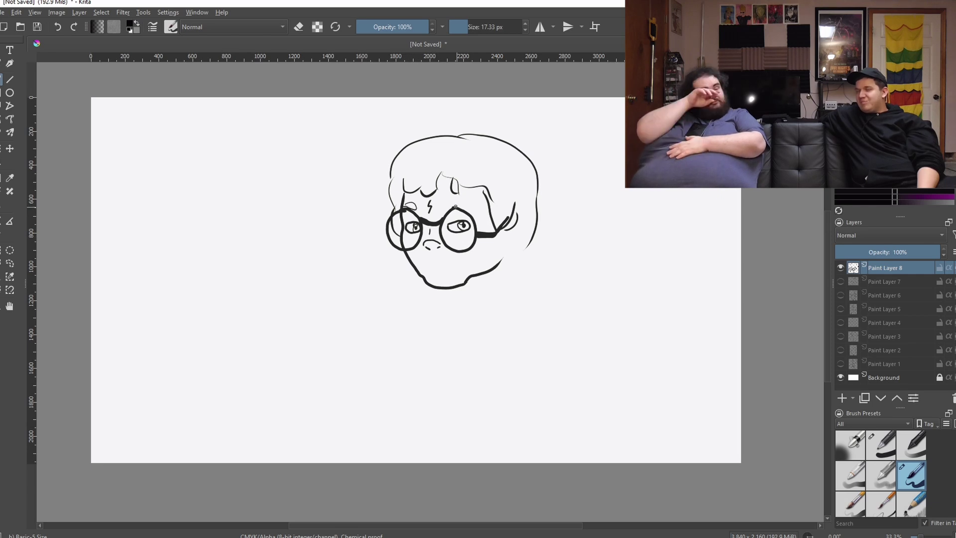
drag(448, 204, 475, 202)
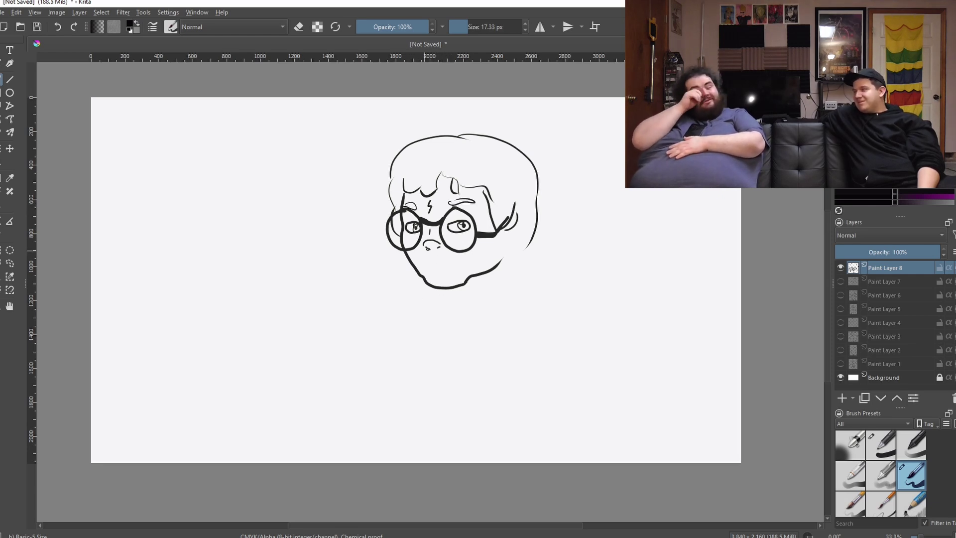
mouse_move(456, 253)
mouse_down()
mouse_move(460, 263)
mouse_move(421, 254)
mouse_move(452, 263)
mouse_up()
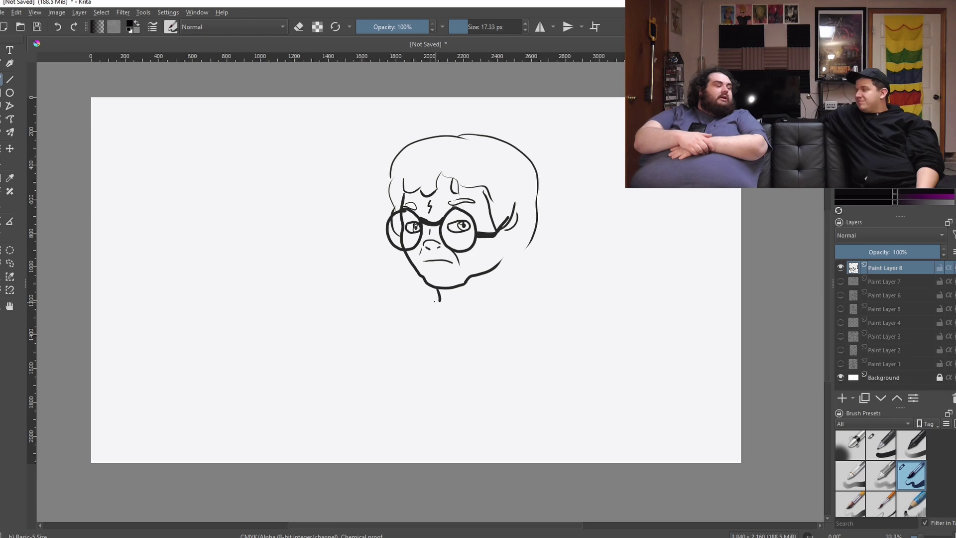
Sketch the neck, turned-up collar, shoulder lines and long shirt front line
mouse_move(458, 308)
mouse_down()
mouse_move(466, 329)
mouse_move(521, 275)
mouse_up()
mouse_move(474, 329)
mouse_down()
mouse_move(516, 290)
mouse_move(531, 237)
mouse_up()
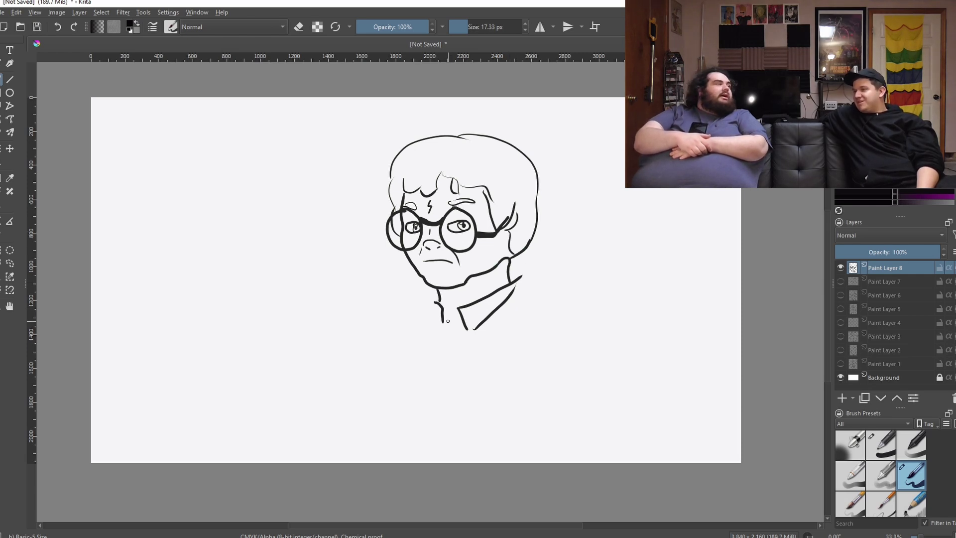
mouse_move(420, 319)
mouse_down()
mouse_move(435, 332)
mouse_move(443, 320)
mouse_move(427, 394)
mouse_up()
drag(458, 309, 489, 420)
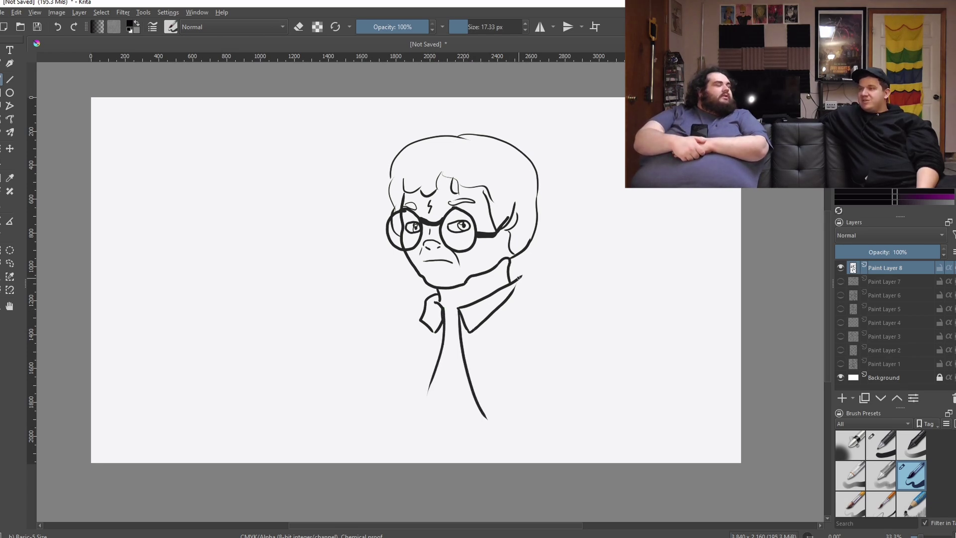
mouse_move(511, 277)
mouse_down()
mouse_move(521, 283)
mouse_move(496, 320)
mouse_up()
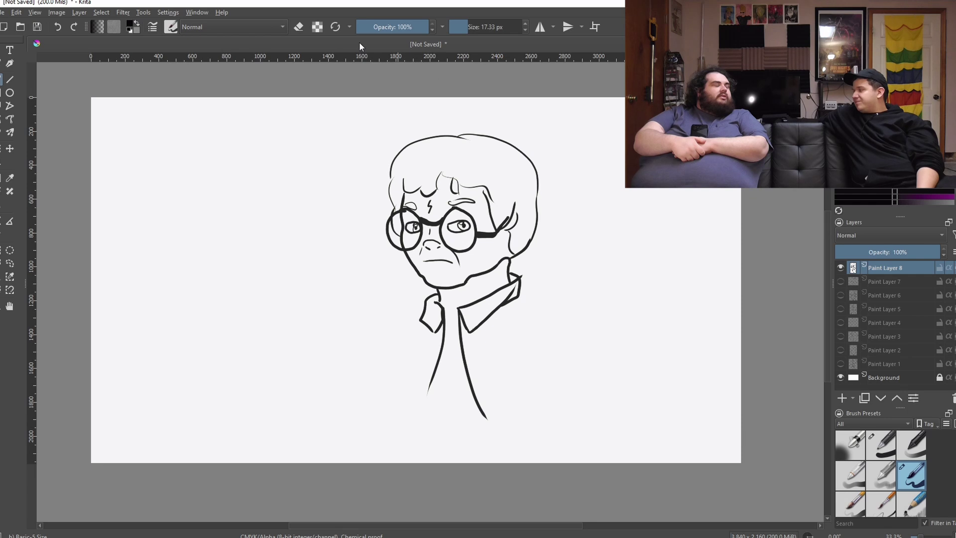
Erase a stray bit of the collar line, then return to painting mode
click(298, 26)
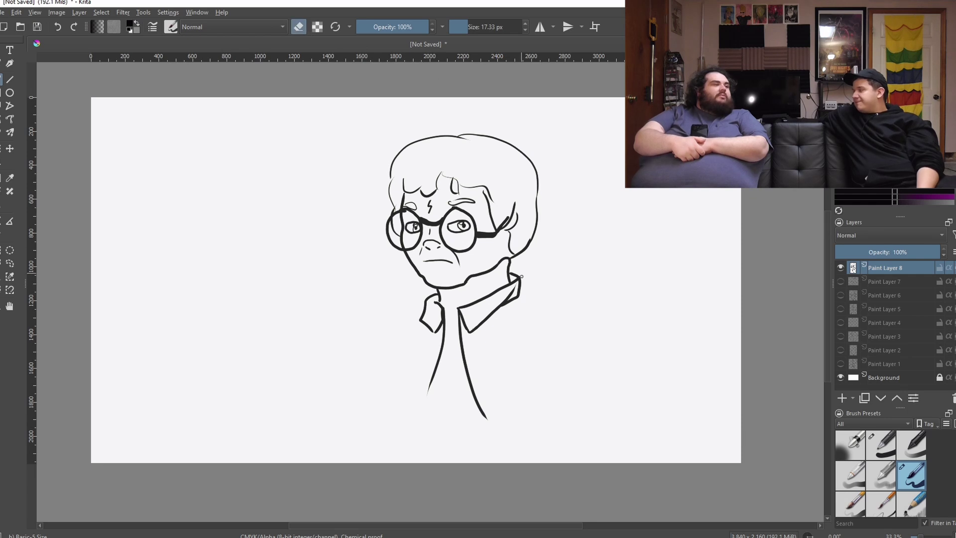
drag(513, 288, 511, 297)
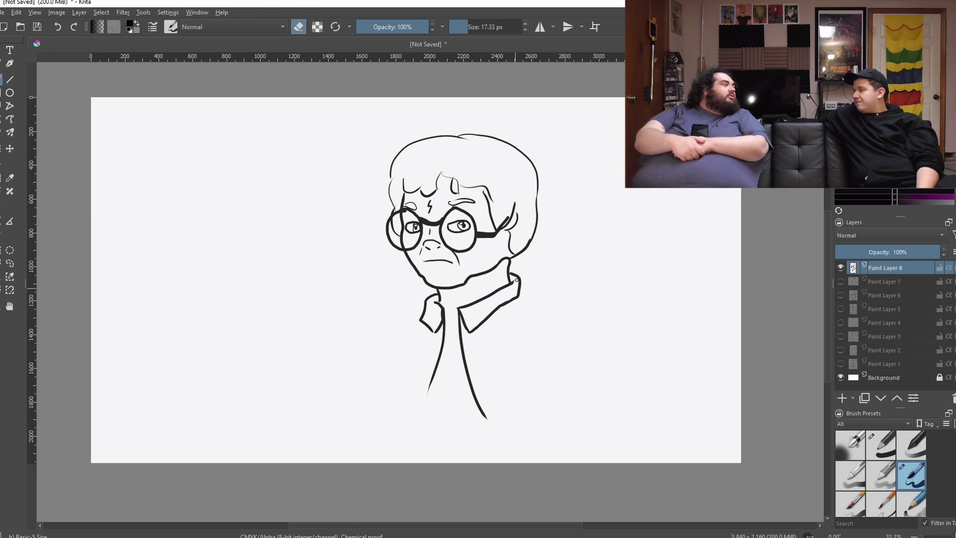
click(298, 27)
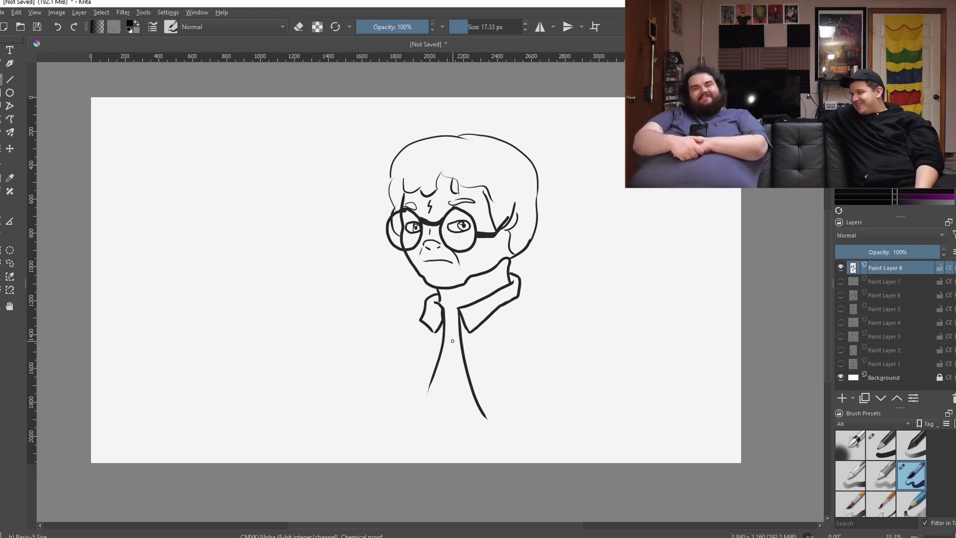
Draw the left short sleeve and a forearm reaching left, redrawing the misplaced forearm
drag(429, 383, 420, 450)
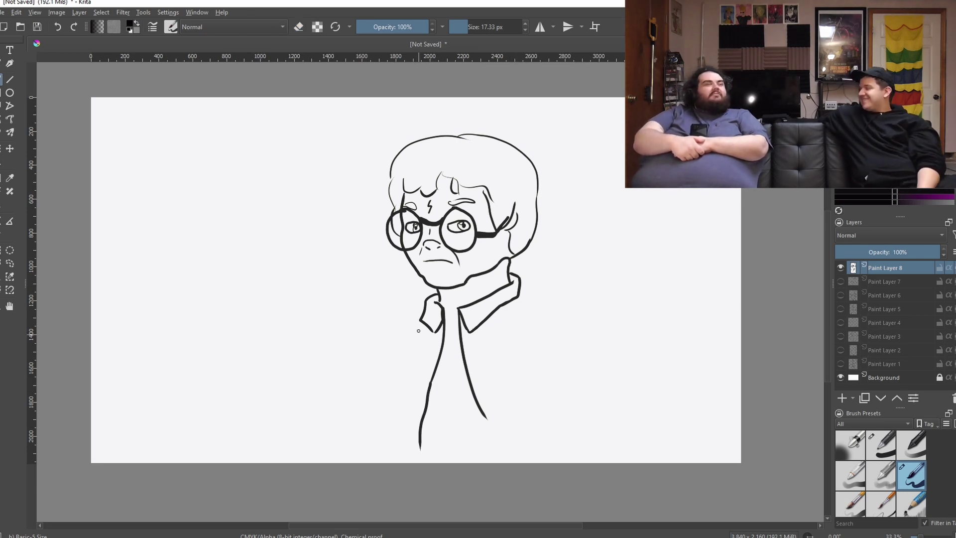
mouse_move(424, 298)
mouse_down()
mouse_move(376, 355)
mouse_move(400, 374)
mouse_up()
drag(410, 339, 397, 457)
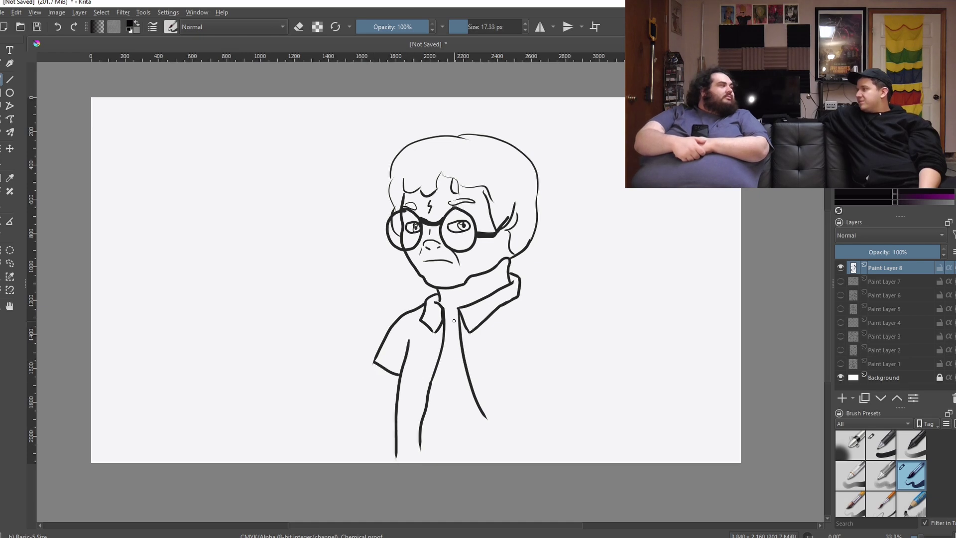
mouse_move(373, 371)
mouse_down()
mouse_move(354, 399)
mouse_move(303, 413)
mouse_up()
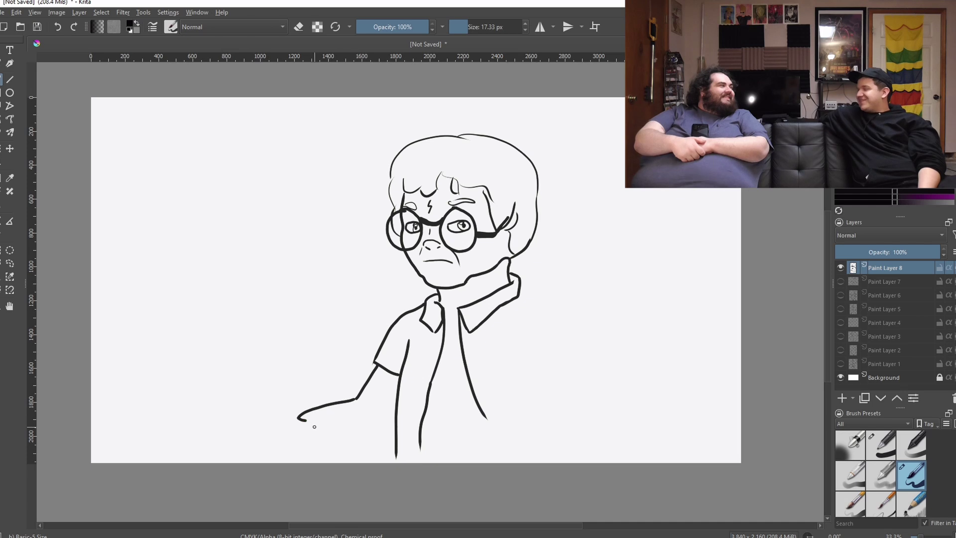
key(ctrl+z)
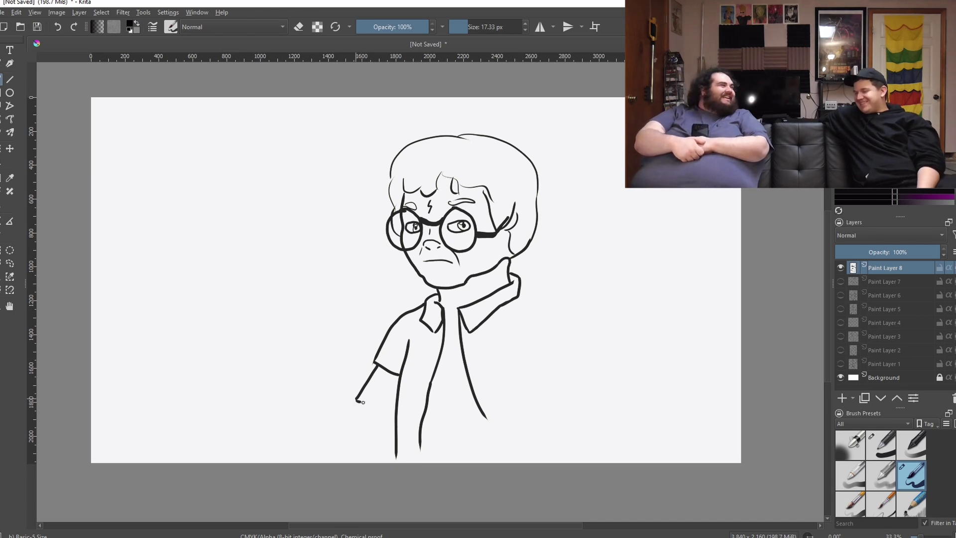
mouse_move(356, 400)
mouse_down()
mouse_move(301, 409)
mouse_move(290, 440)
mouse_up()
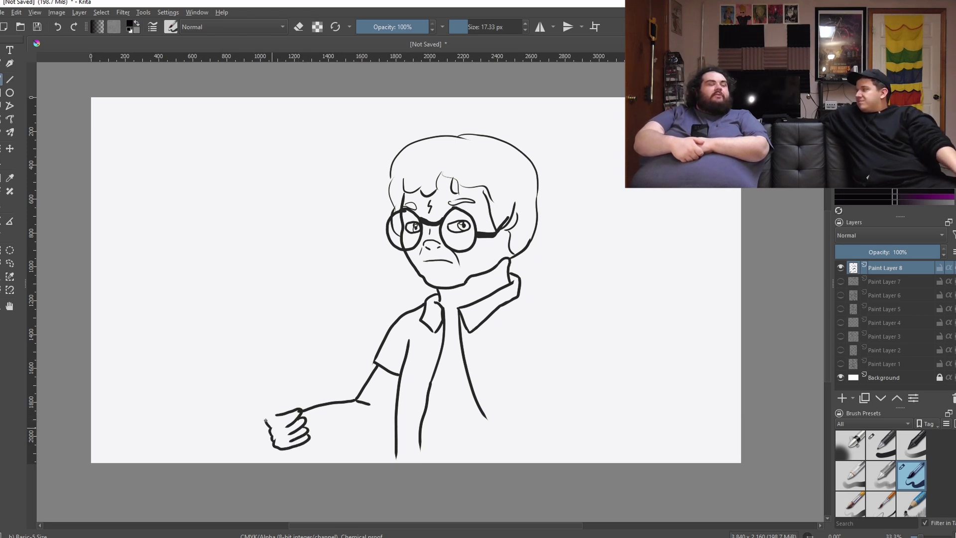
Close the clenched fist and draw a pointed wand rising from it
drag(265, 421, 298, 409)
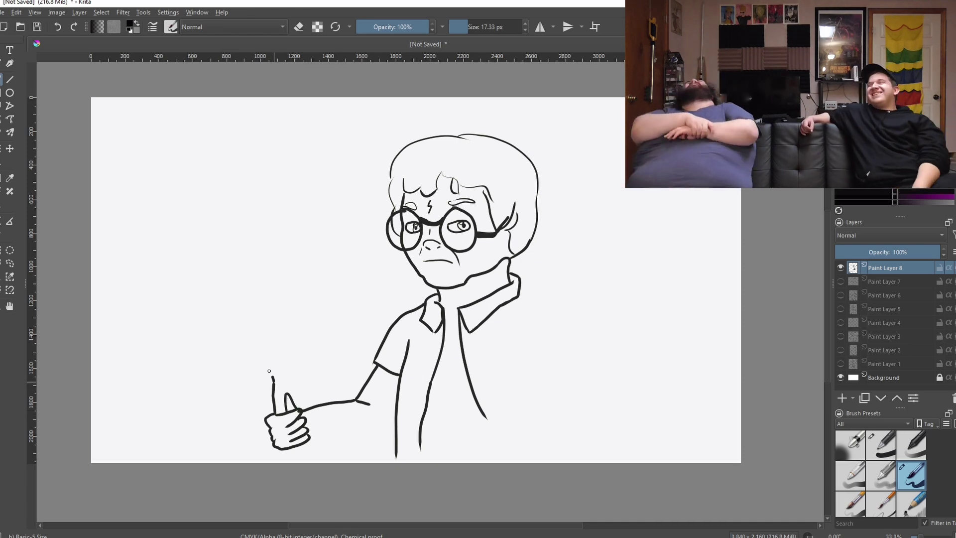
mouse_move(273, 411)
mouse_down()
mouse_move(275, 369)
mouse_move(281, 384)
mouse_up()
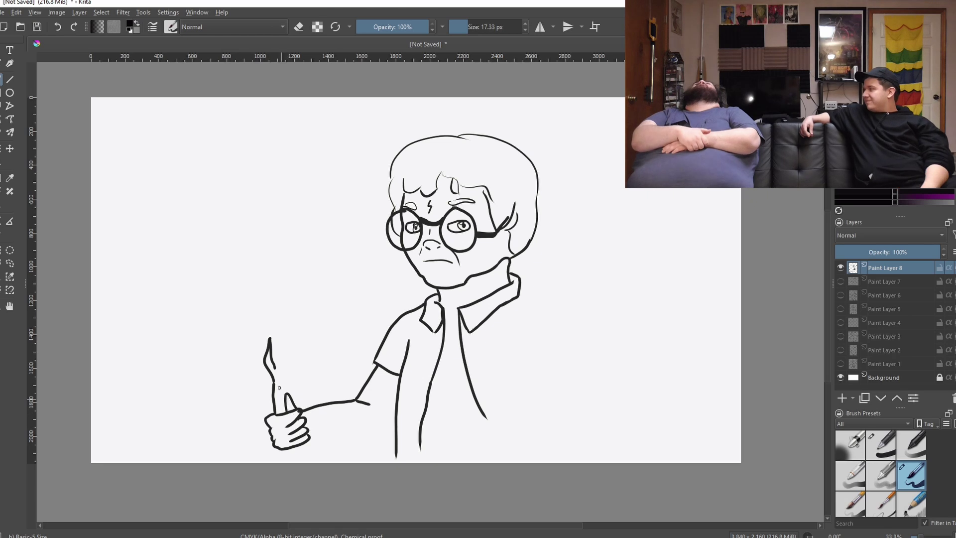
mouse_move(275, 369)
mouse_down()
mouse_move(284, 408)
mouse_move(277, 404)
mouse_up()
drag(271, 372, 270, 351)
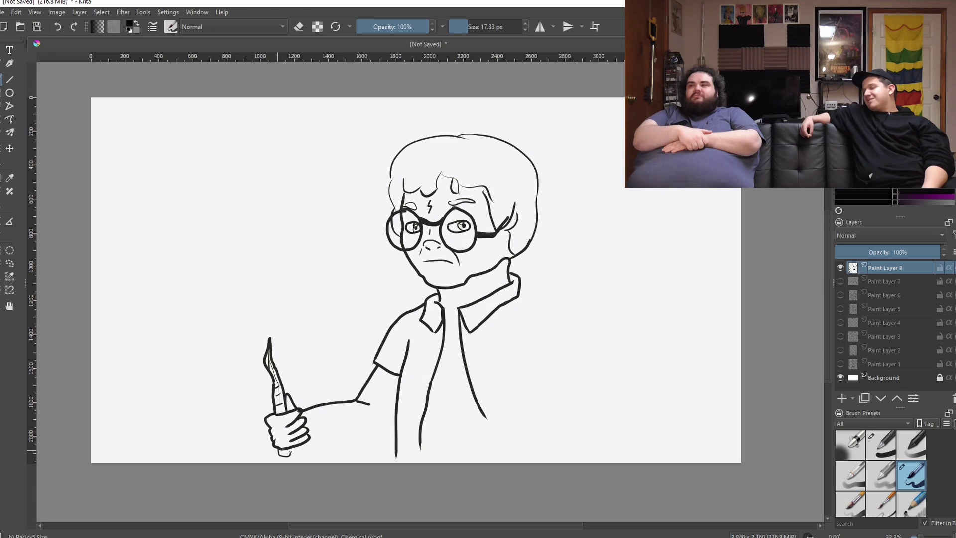
mouse_move(283, 453)
mouse_down()
mouse_move(378, 435)
mouse_move(397, 415)
mouse_up()
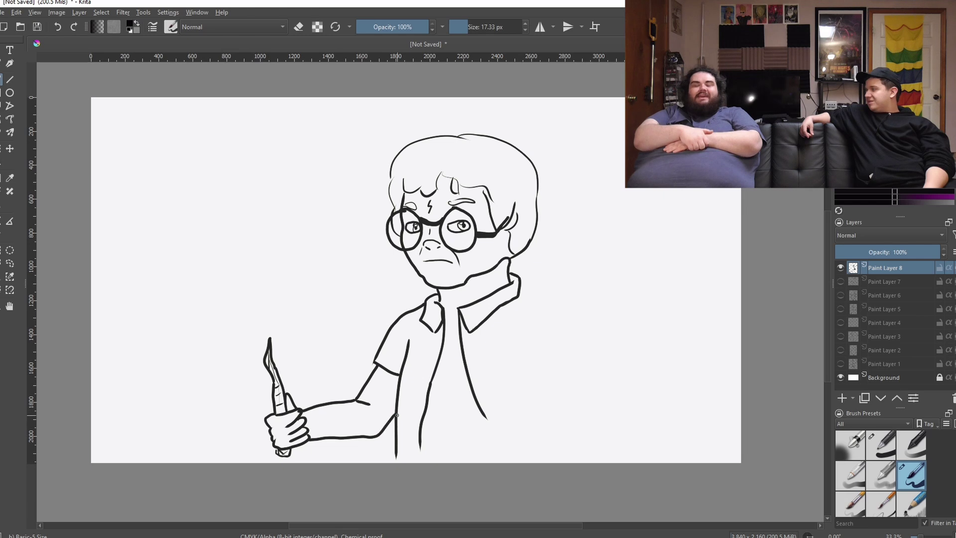
Mark the left shoulder seam and add Hawaiian blotch patterns down the left shirt side
drag(402, 325, 406, 318)
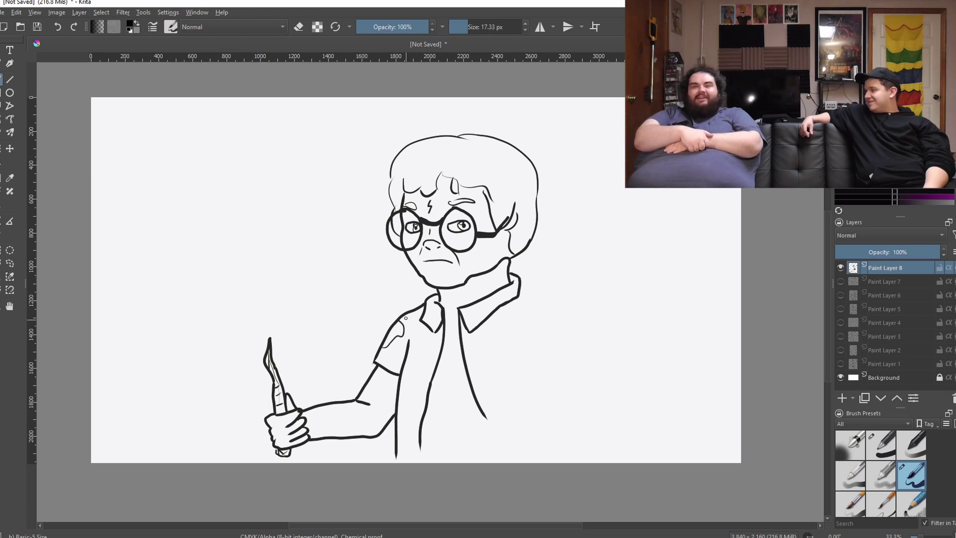
drag(391, 357, 425, 358)
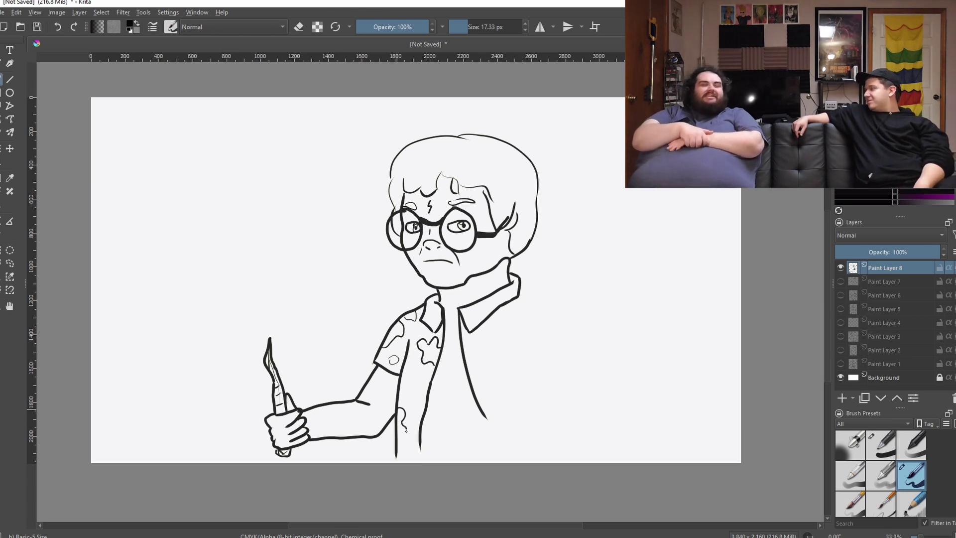
drag(406, 431, 402, 434)
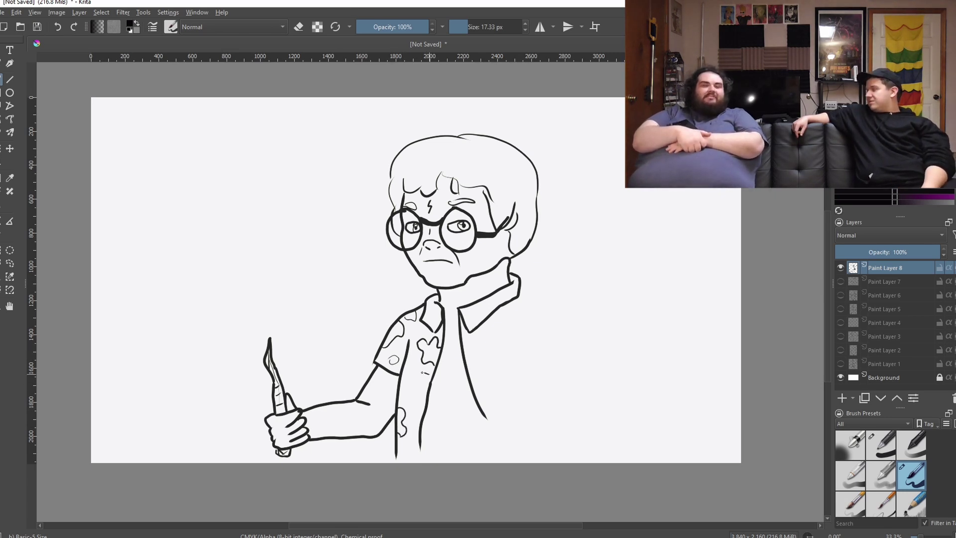
drag(422, 373, 418, 386)
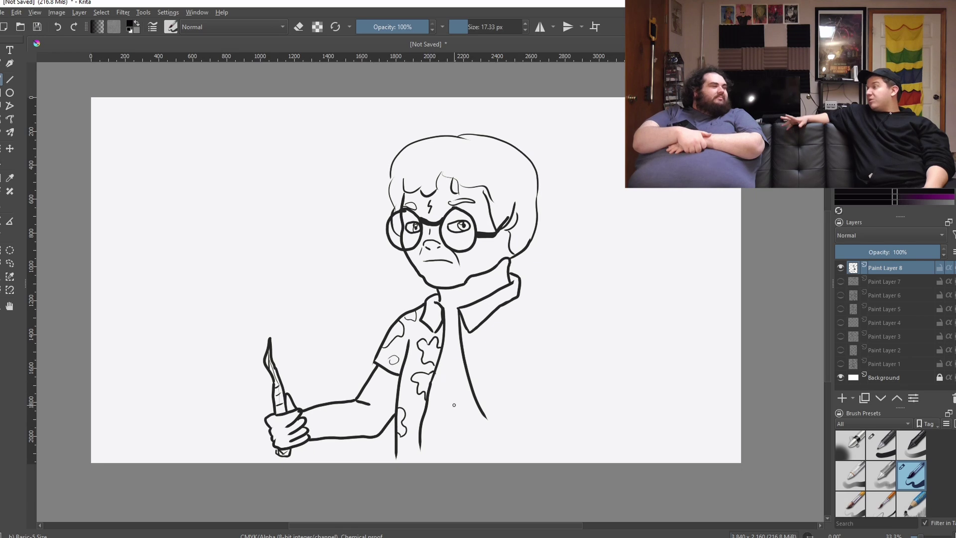
drag(409, 447, 421, 462)
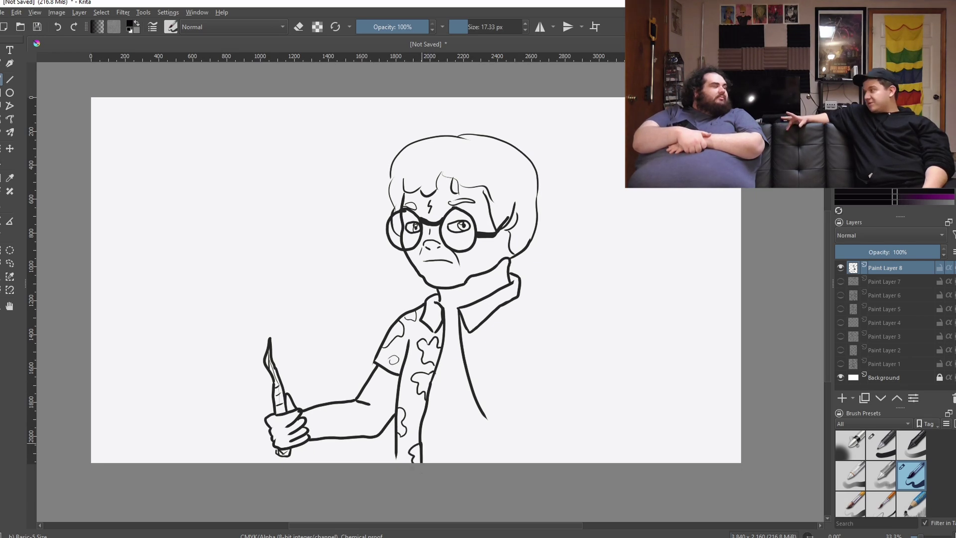
Extend the shirt lines to the canvas bottom and draw the right shoulder and sleeve with a fold
drag(485, 413, 511, 462)
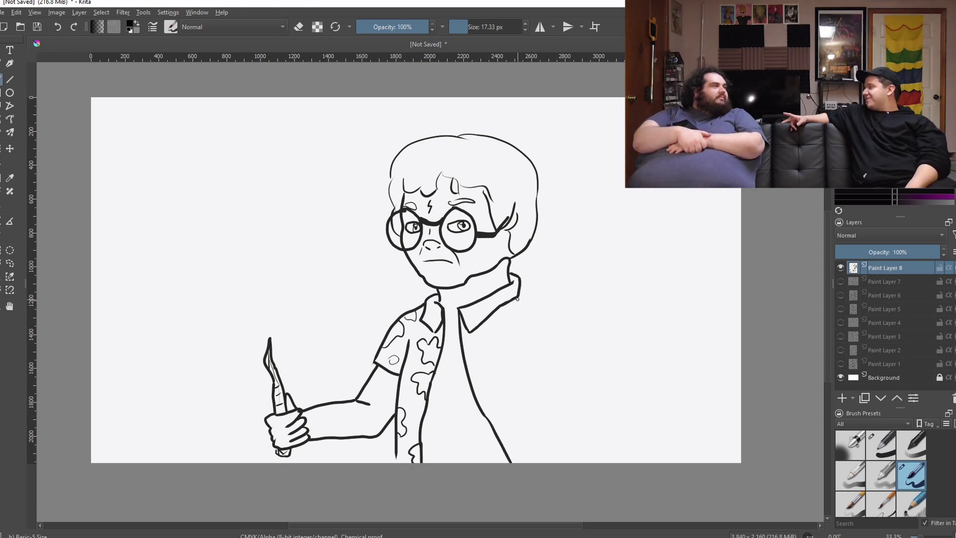
mouse_move(520, 295)
mouse_down()
mouse_move(545, 315)
mouse_move(582, 384)
mouse_up()
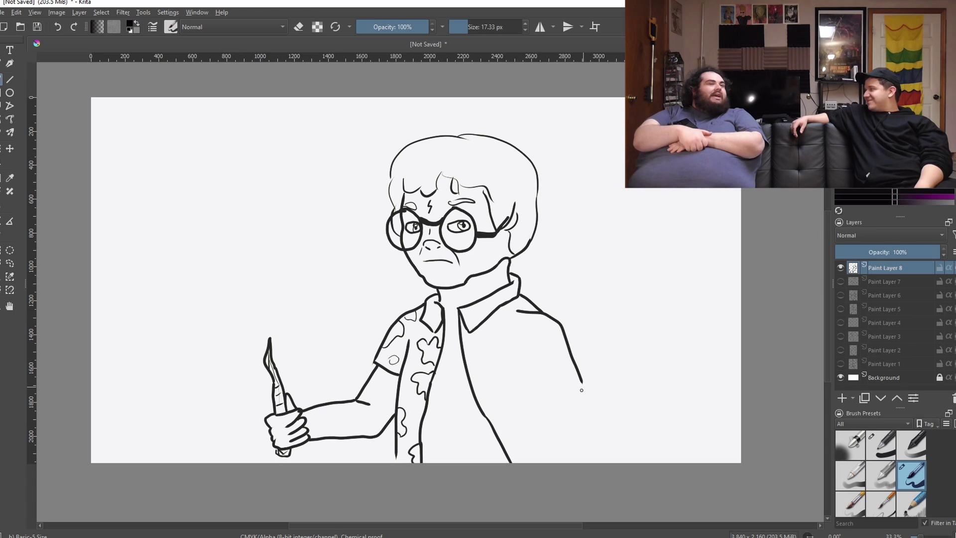
drag(500, 358, 581, 389)
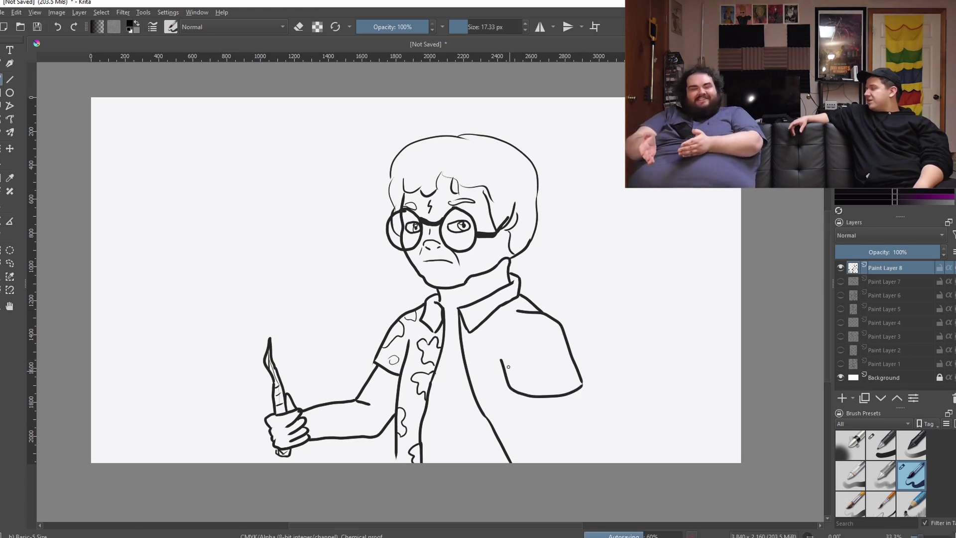
mouse_move(510, 332)
mouse_down()
mouse_move(534, 361)
mouse_move(508, 348)
mouse_move(503, 333)
mouse_move(568, 345)
mouse_up()
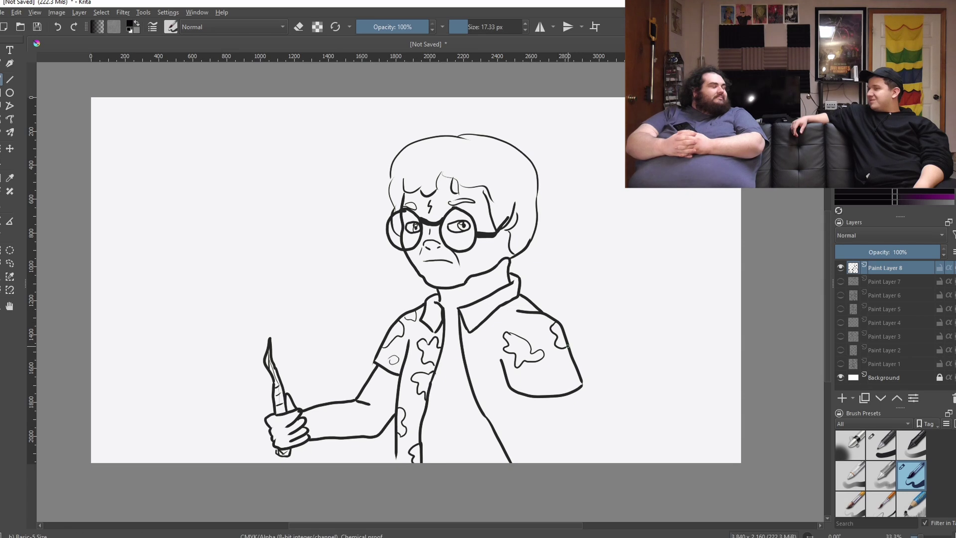
Add more shirt pattern, extend the torso outlines, and draw the collar button and placket line
drag(464, 345, 478, 360)
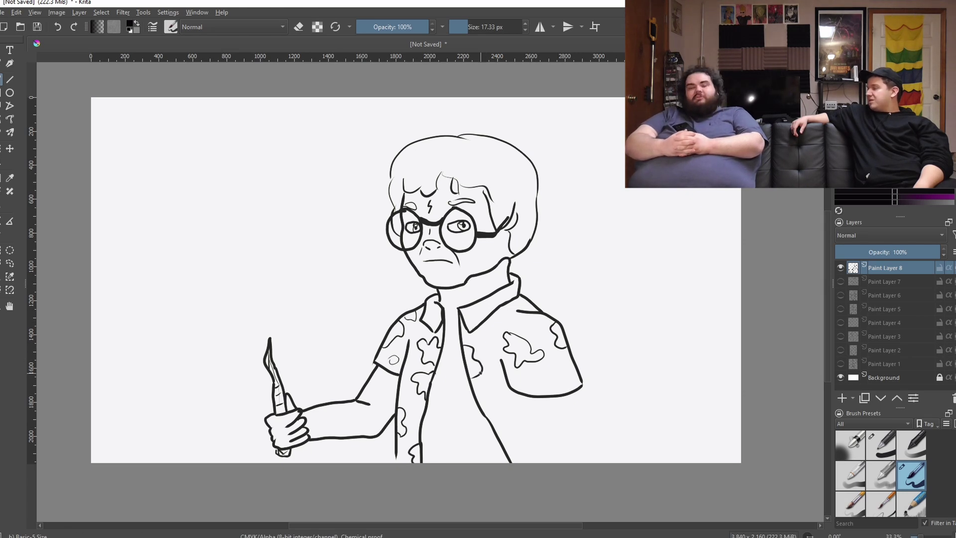
mouse_move(493, 396)
mouse_down()
mouse_move(529, 415)
mouse_move(538, 448)
mouse_up()
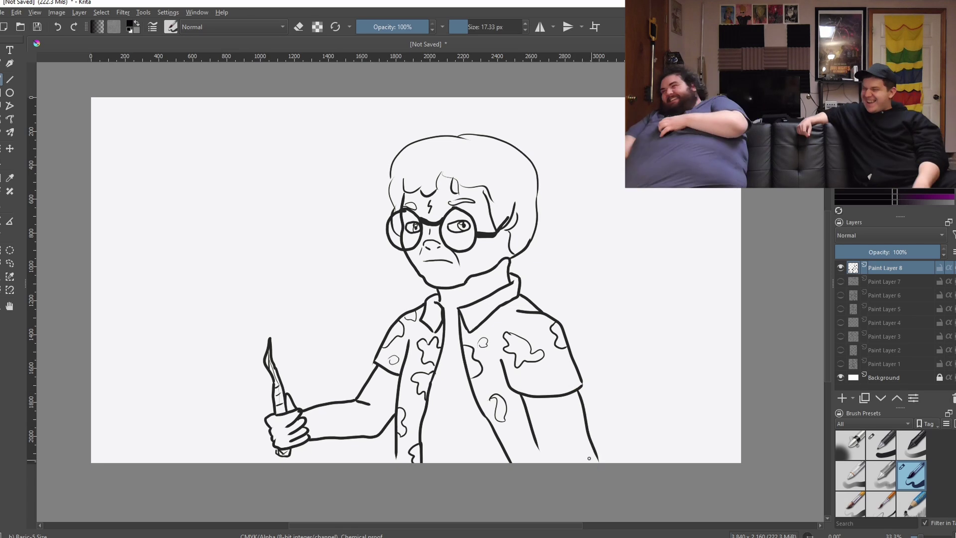
drag(582, 396, 597, 460)
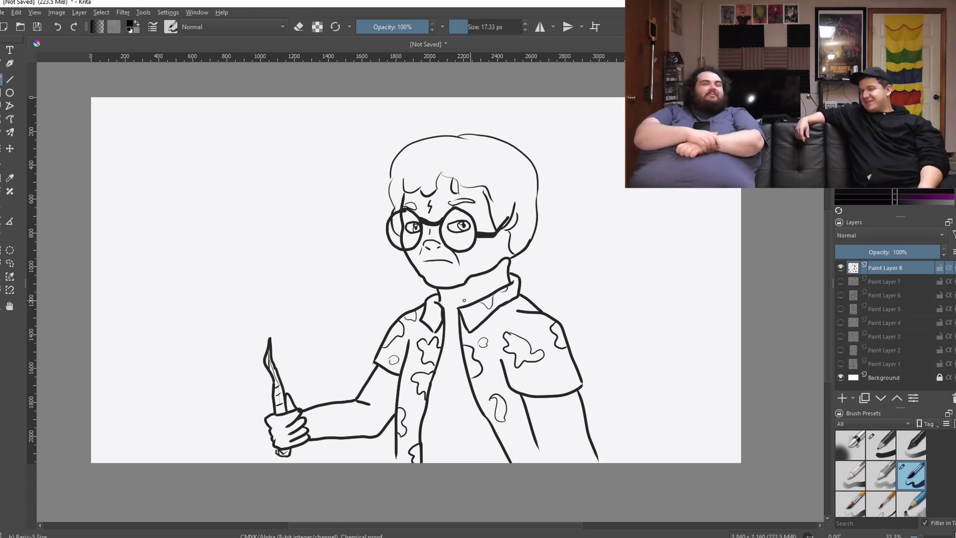
drag(448, 318, 450, 323)
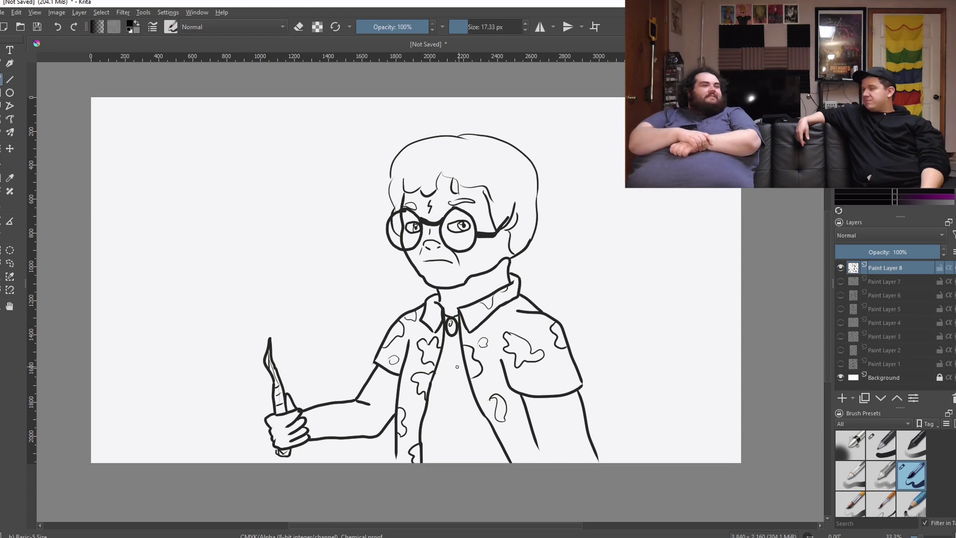
drag(449, 341, 444, 366)
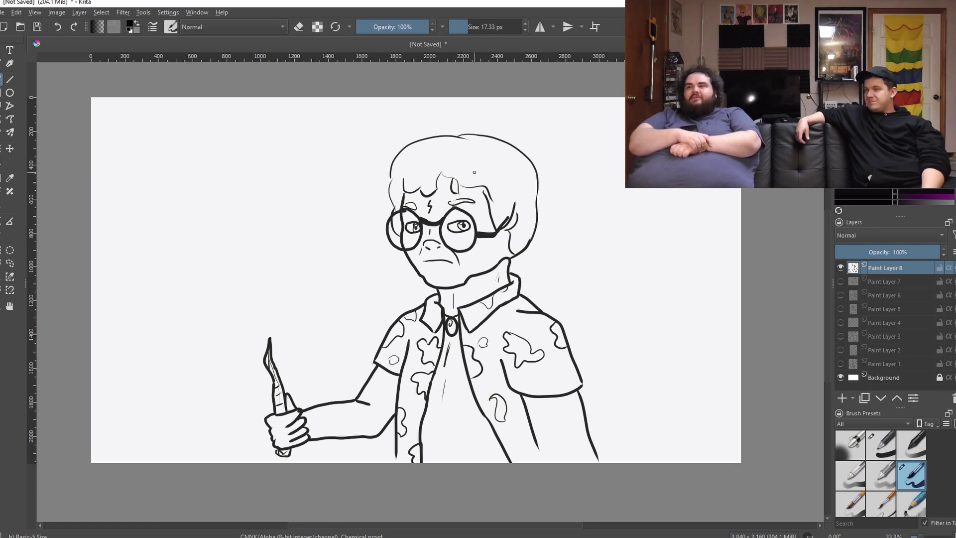
Hatch the hair with curl and shading strokes on both the left and right sides
mouse_move(447, 161)
mouse_down()
mouse_move(465, 159)
mouse_move(398, 195)
mouse_up()
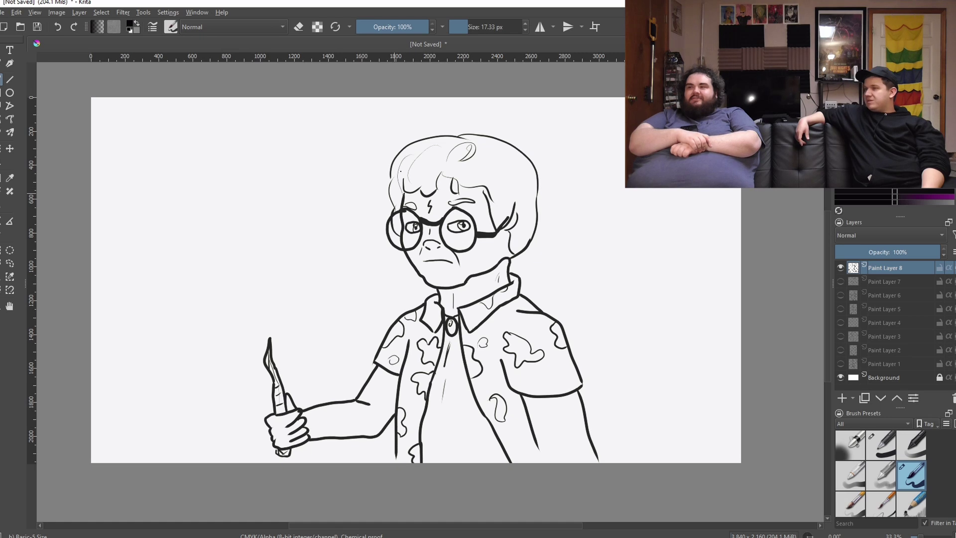
drag(420, 150, 397, 186)
drag(428, 158, 416, 175)
drag(495, 155, 506, 186)
drag(499, 195, 506, 211)
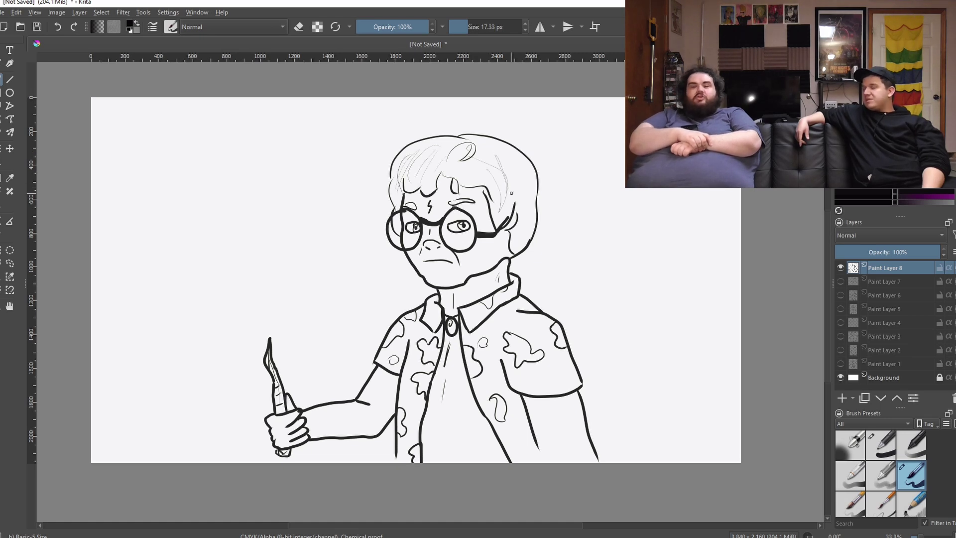
drag(510, 172, 533, 229)
drag(498, 142, 525, 178)
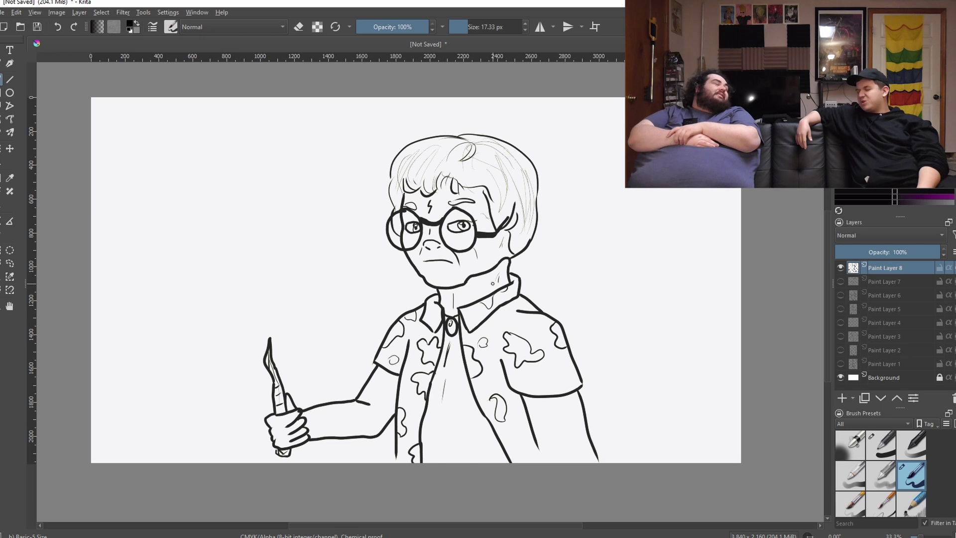
Add neck and elbow wrinkles, extend the right torso line, and bolden the lightning scar
drag(441, 293, 444, 309)
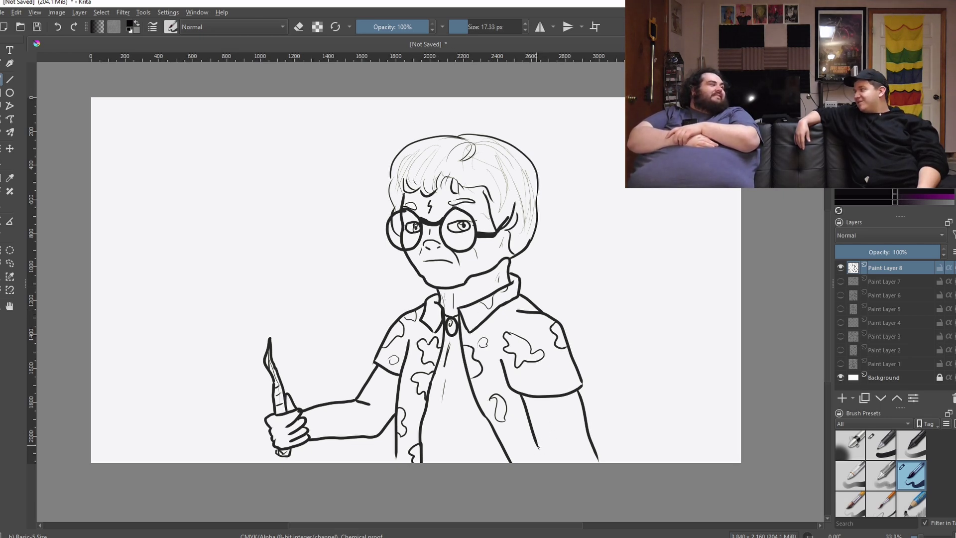
drag(538, 447, 539, 462)
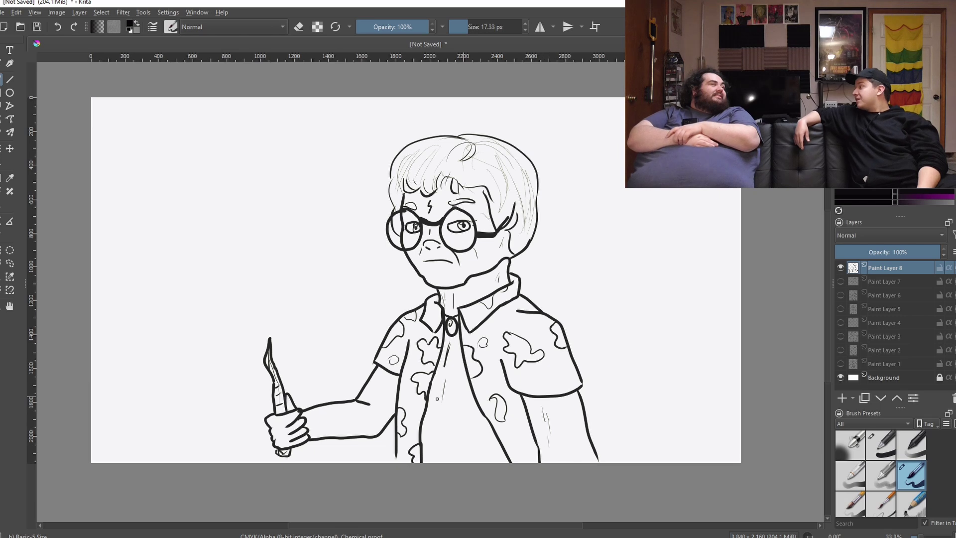
drag(383, 383, 378, 394)
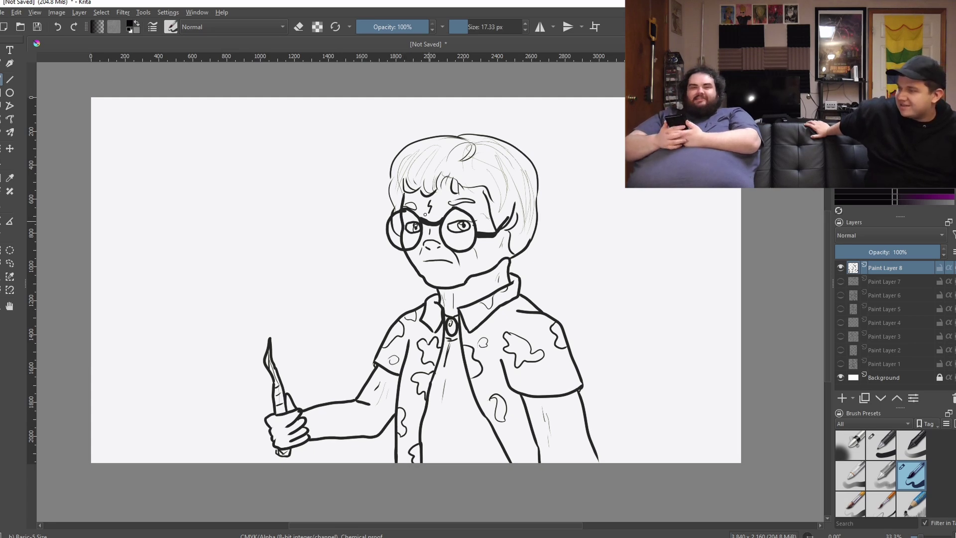
drag(432, 200, 429, 210)
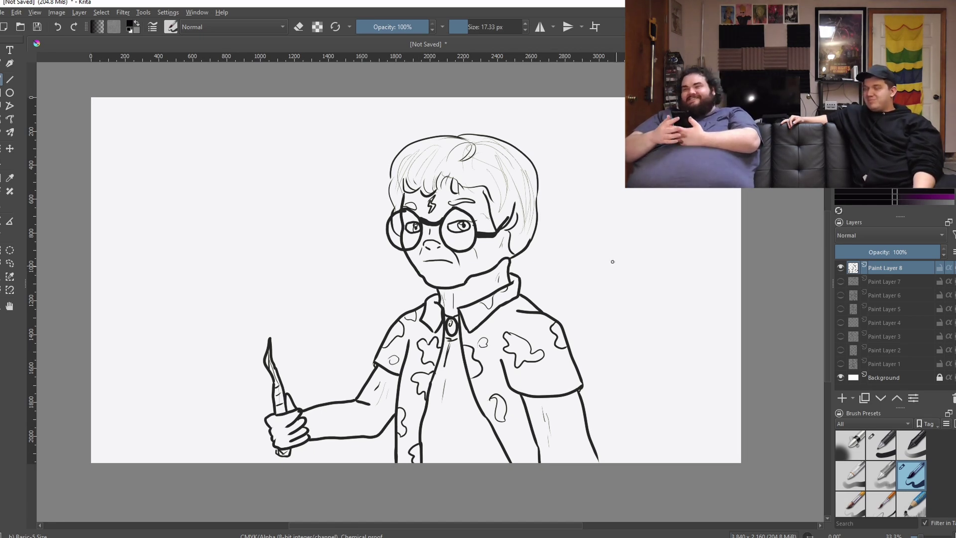
Hide Paint Layer 8 and uncheck Golden Girls in the Picker Wheel
click(841, 268)
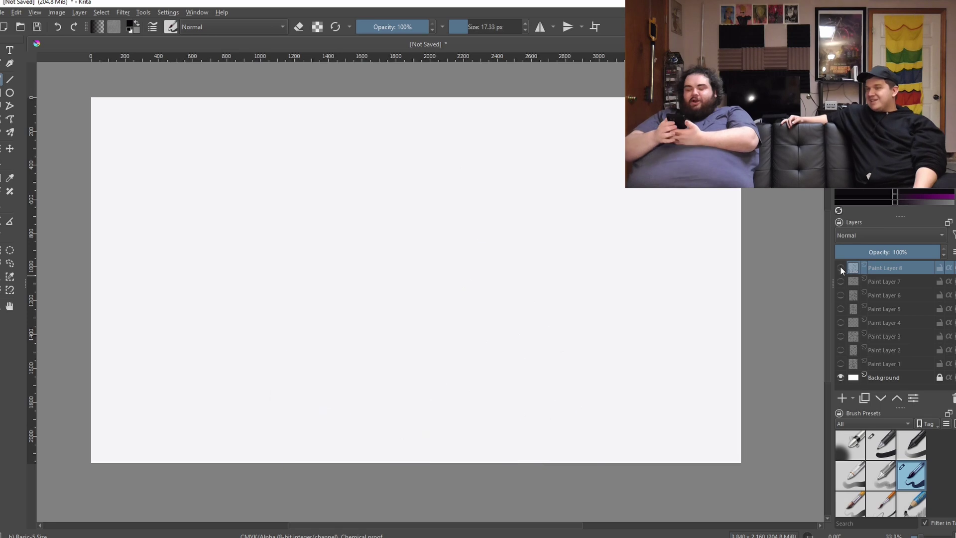
mouse_move(77, 533)
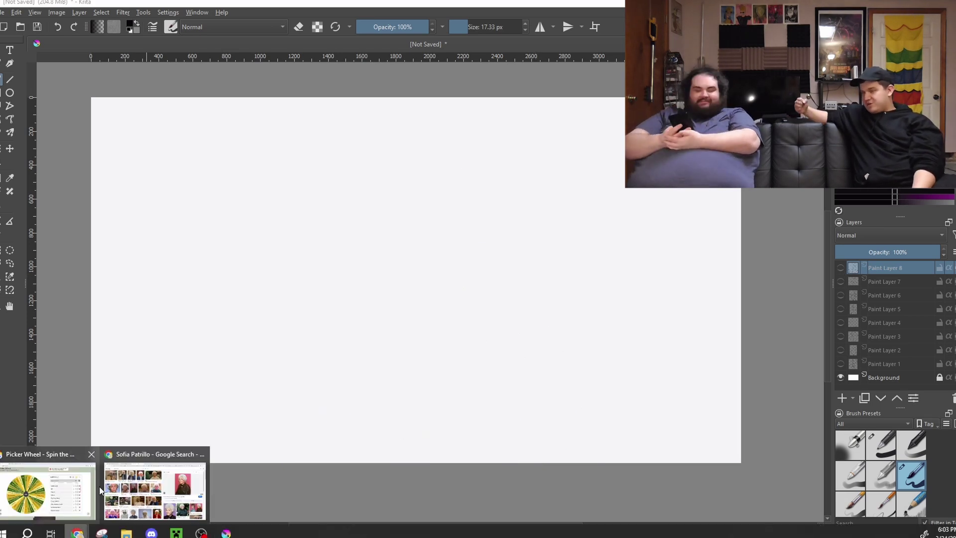
click(47, 491)
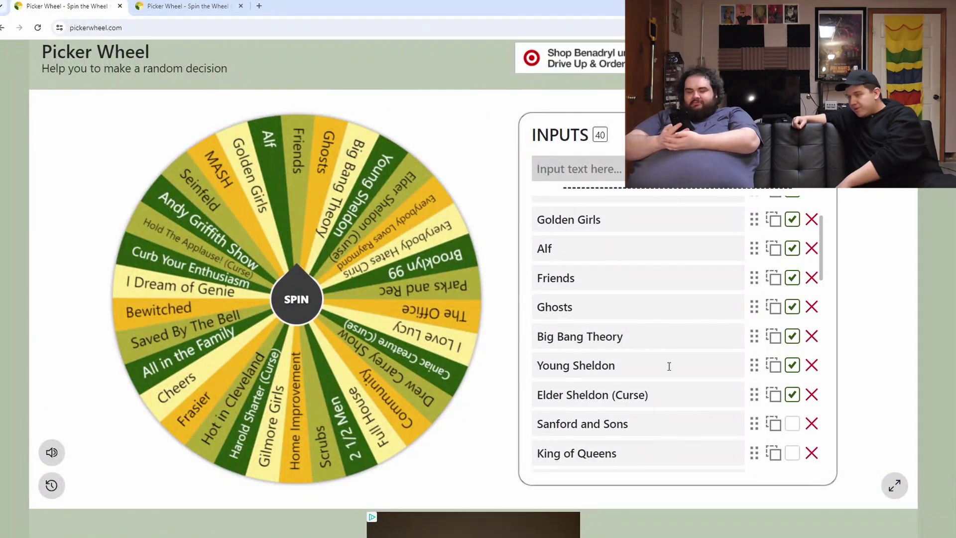
click(793, 224)
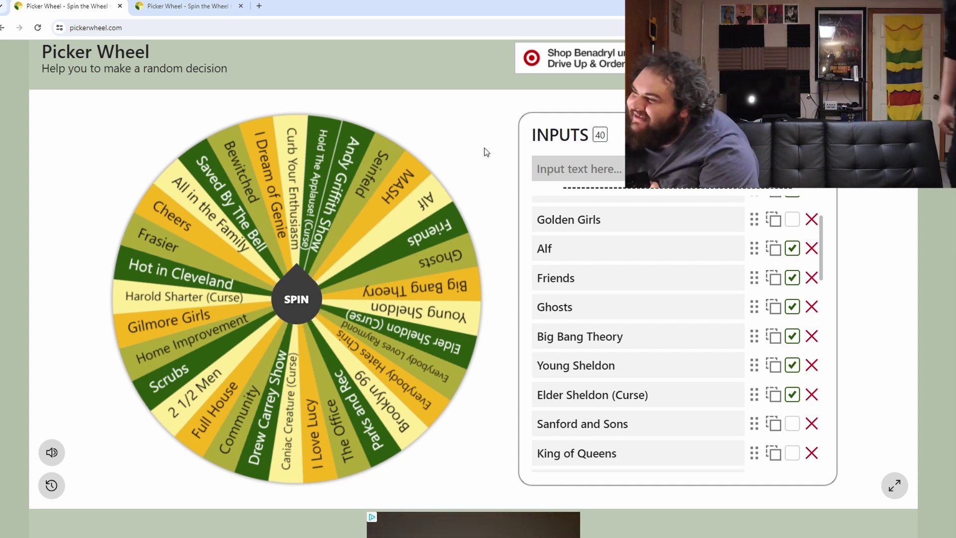
Back in Krita, keep Paint Layer 8 hidden and add a new empty Paint Layer 9
click(226, 532)
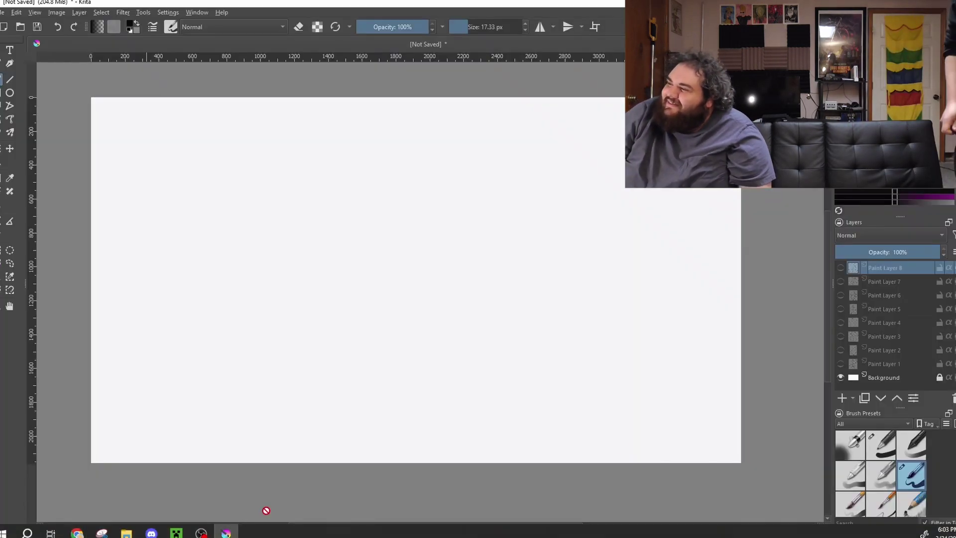
click(839, 268)
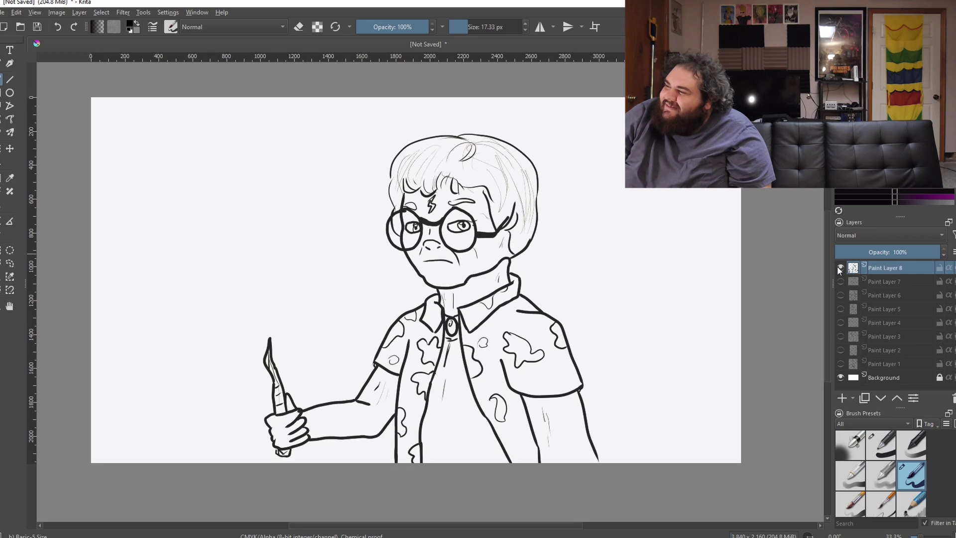
click(839, 268)
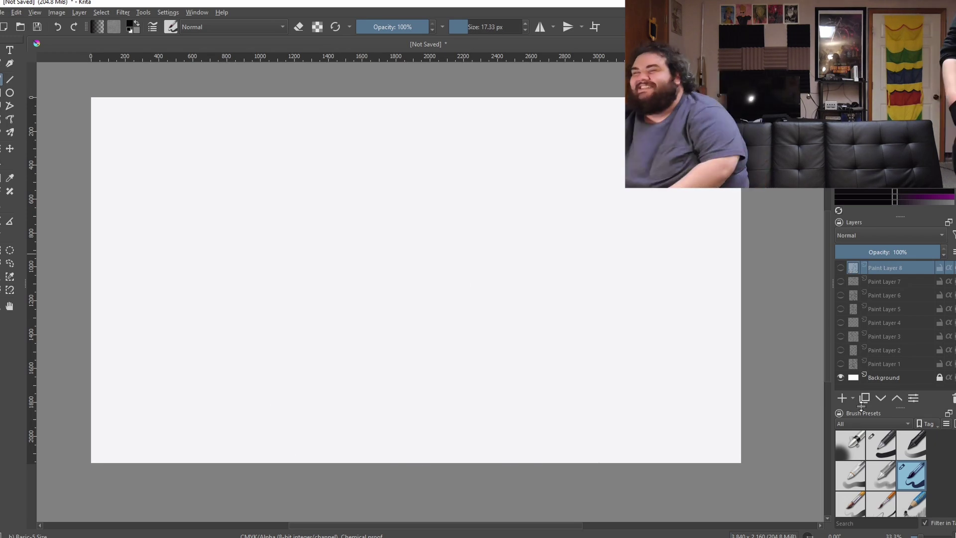
click(841, 398)
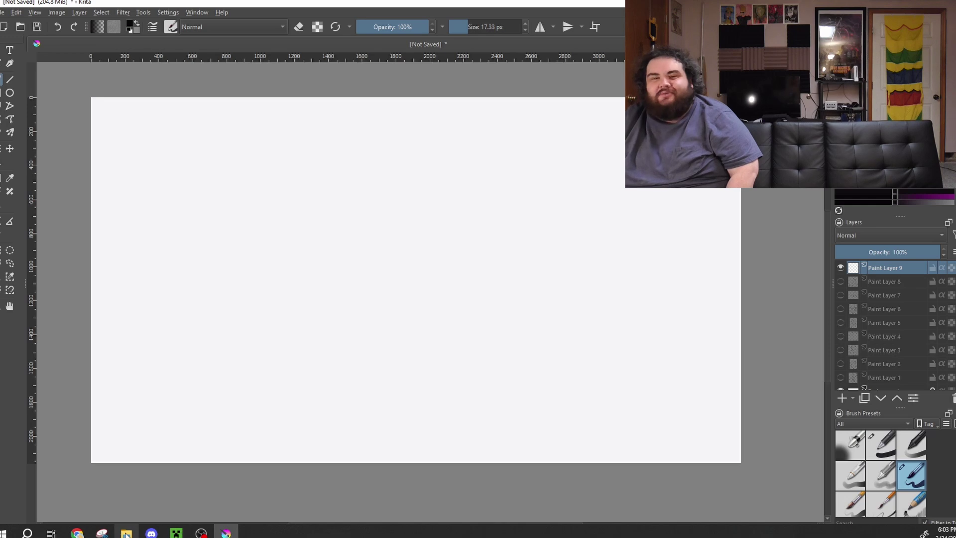
Spin the shows wheel until it lands on Home Improvement, then dismiss the result
mouse_move(77, 532)
click(48, 486)
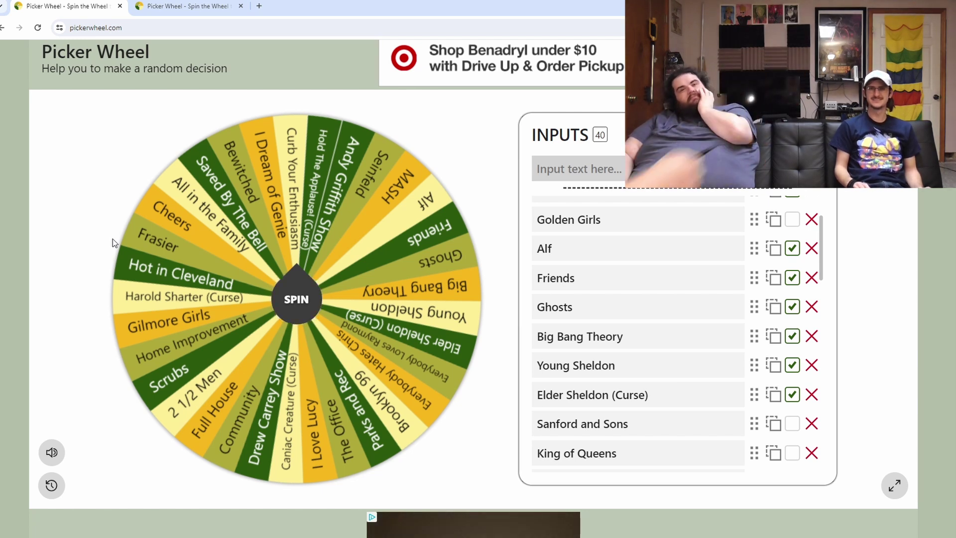
click(298, 298)
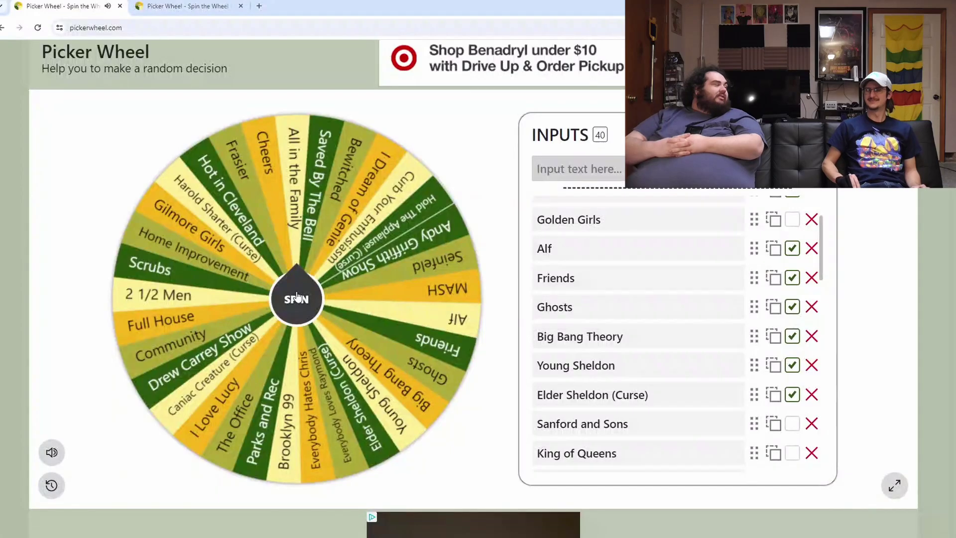
click(297, 298)
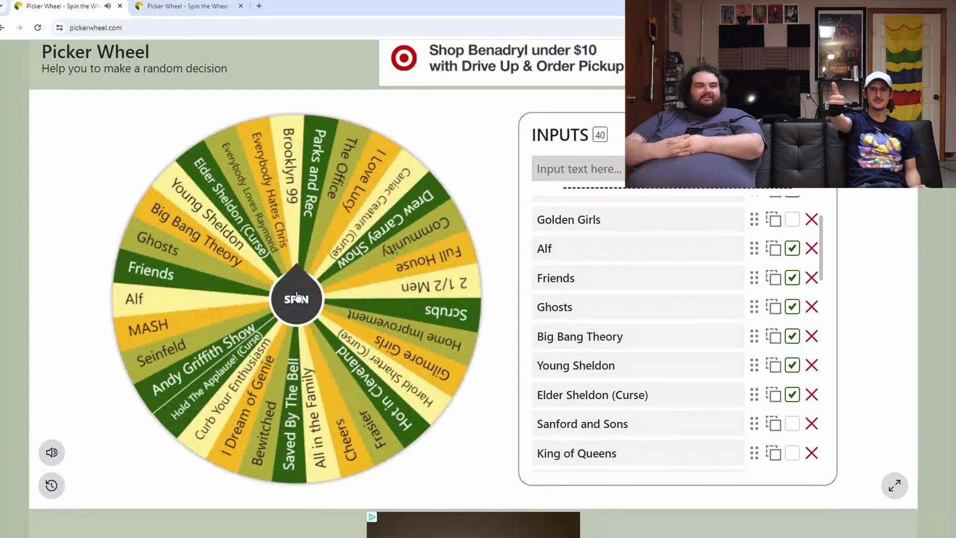
click(297, 298)
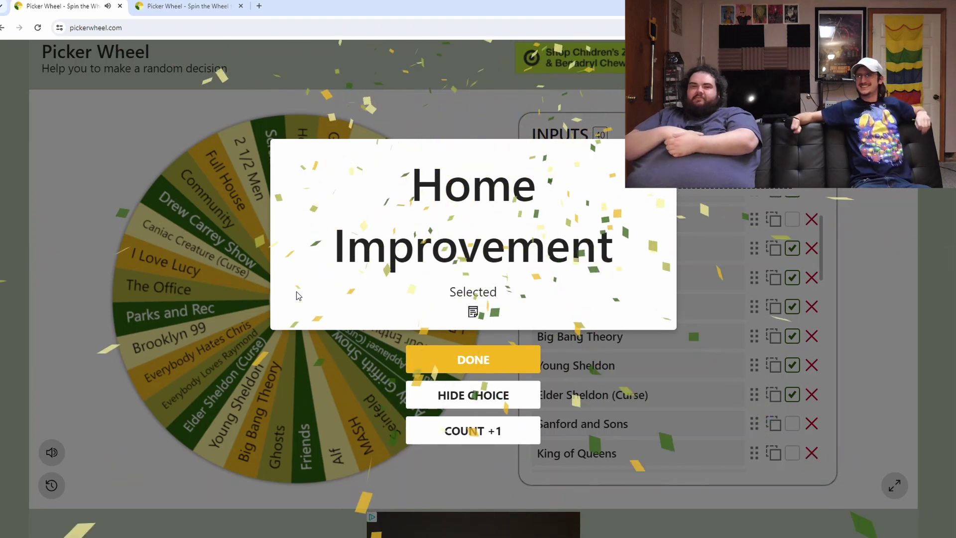
click(494, 368)
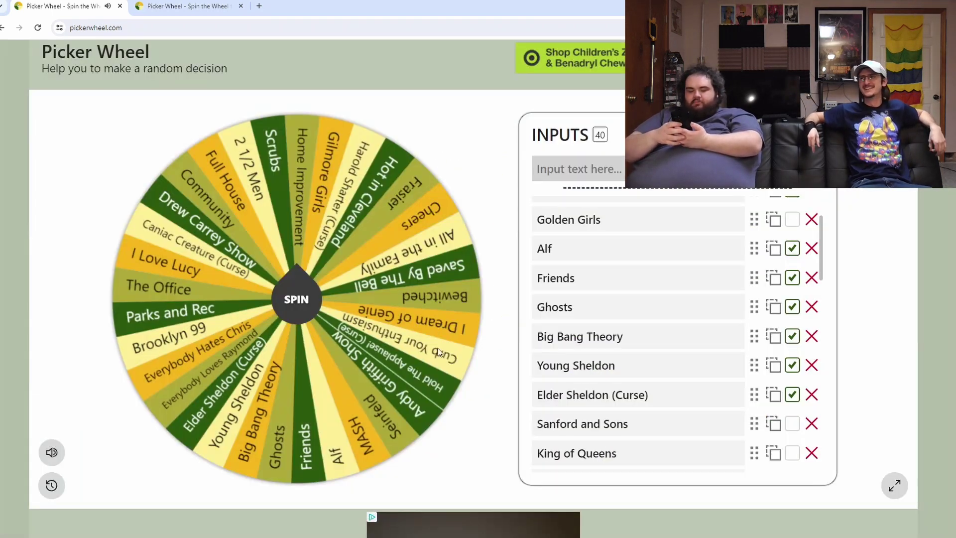
Spin twice more, dismissing the 2 1/2 Men and Gilmore Girls results
click(299, 305)
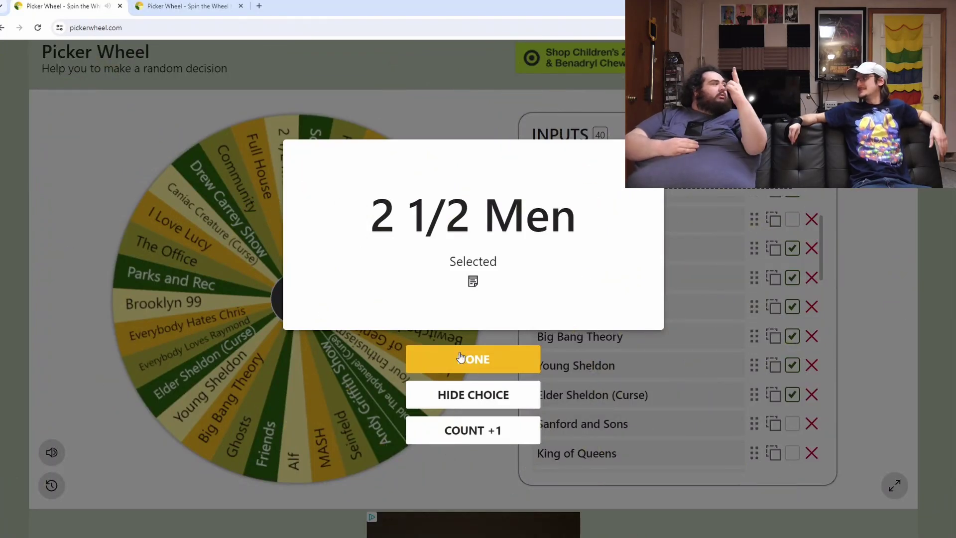
click(505, 359)
click(292, 305)
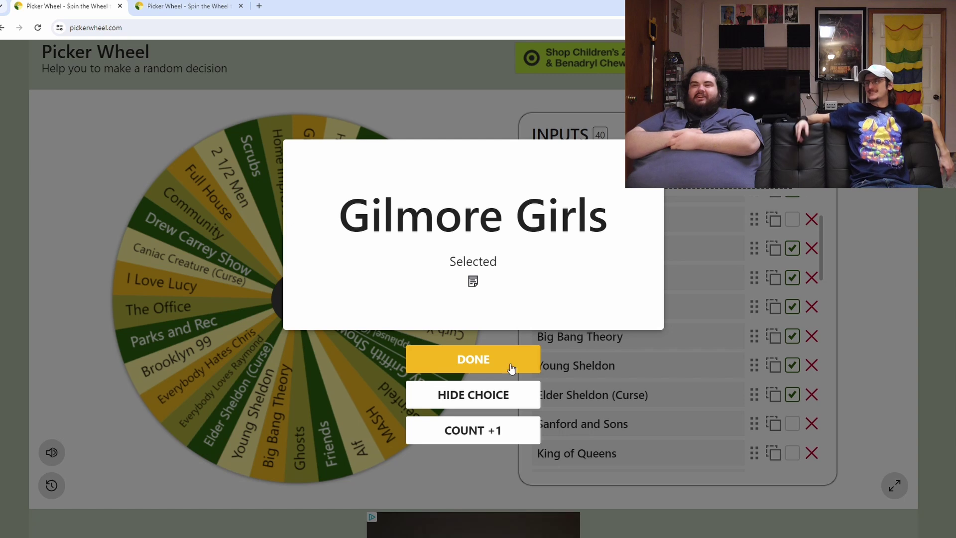
click(496, 365)
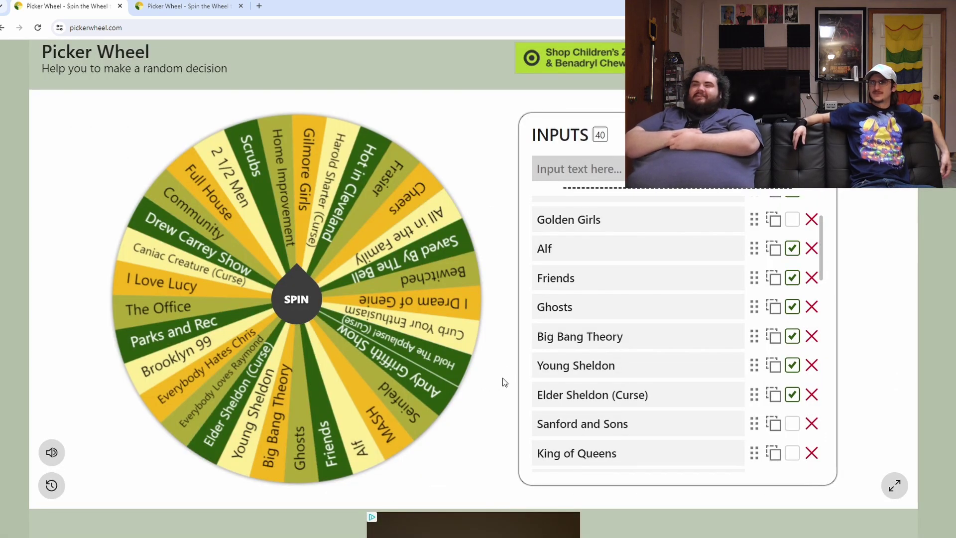
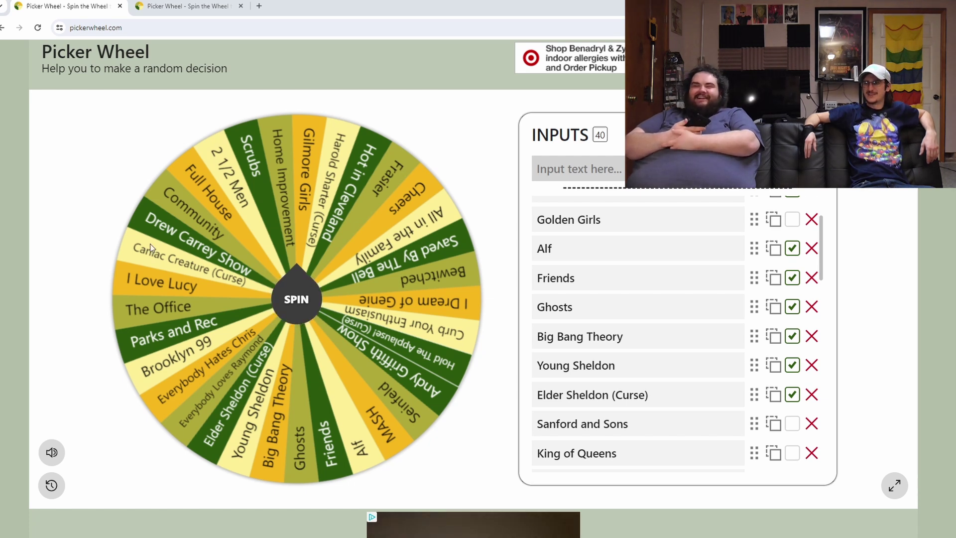
Respin the Picker Wheel prompt until it lands on Creepy Pasta, then return to Krita
click(208, 4)
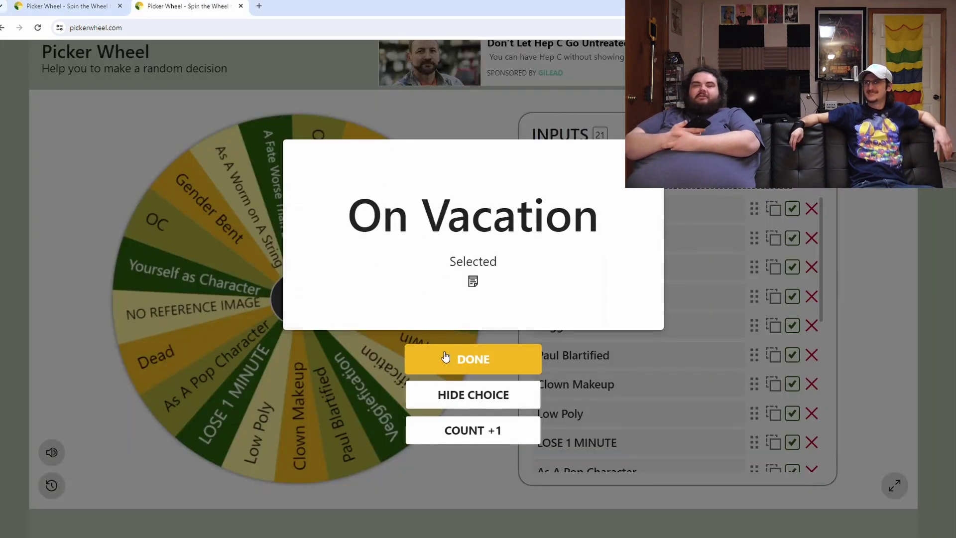
click(521, 369)
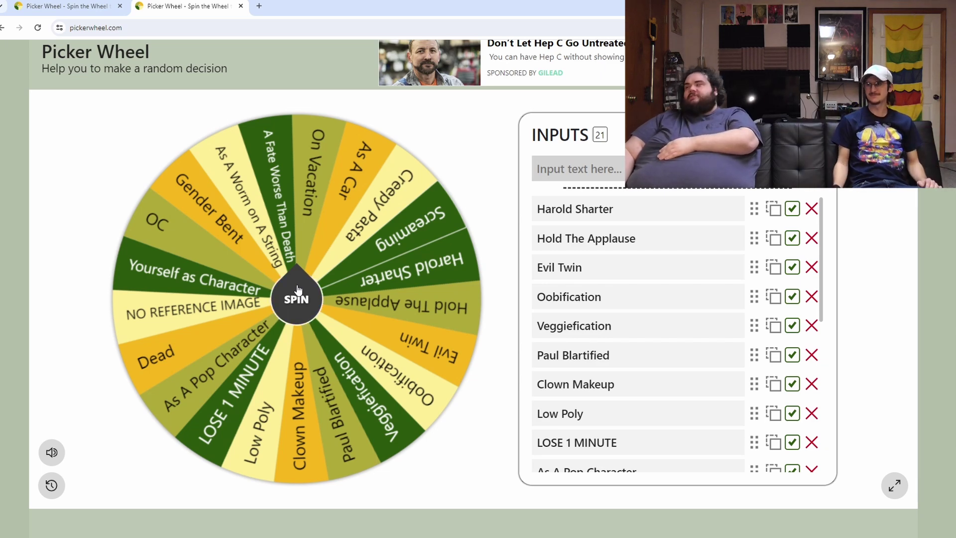
click(297, 290)
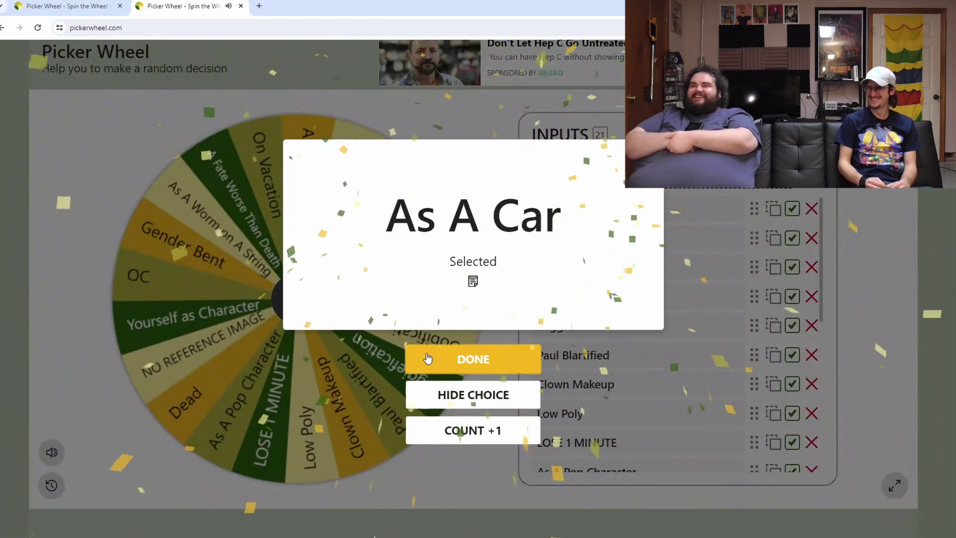
click(427, 358)
click(288, 293)
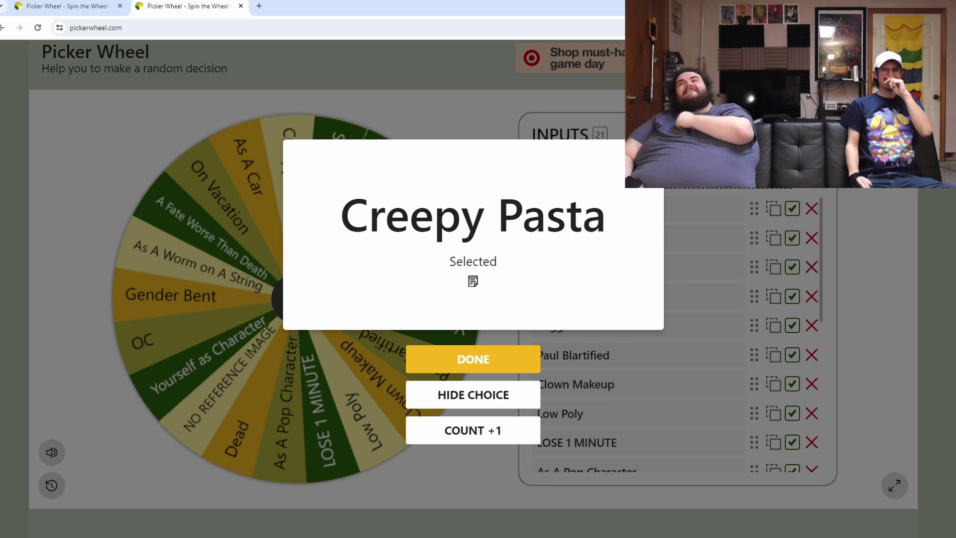
click(232, 528)
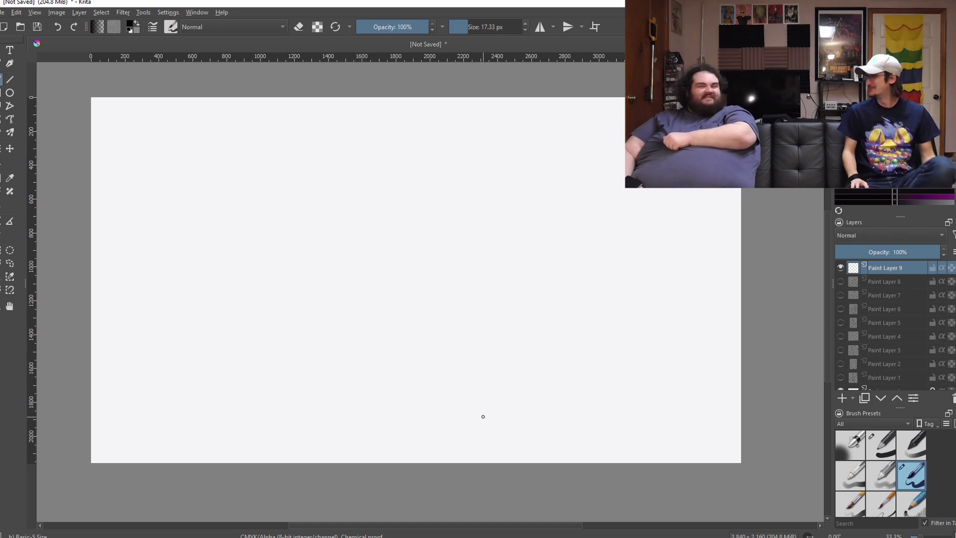
Select the Basic-1 inking preset at 11 px and test a stroke on the canvas
click(882, 441)
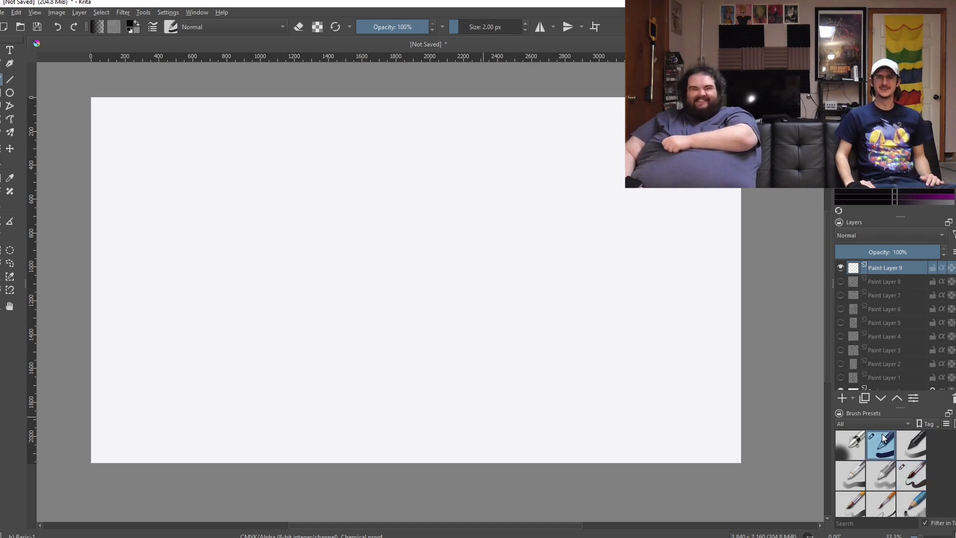
click(525, 23)
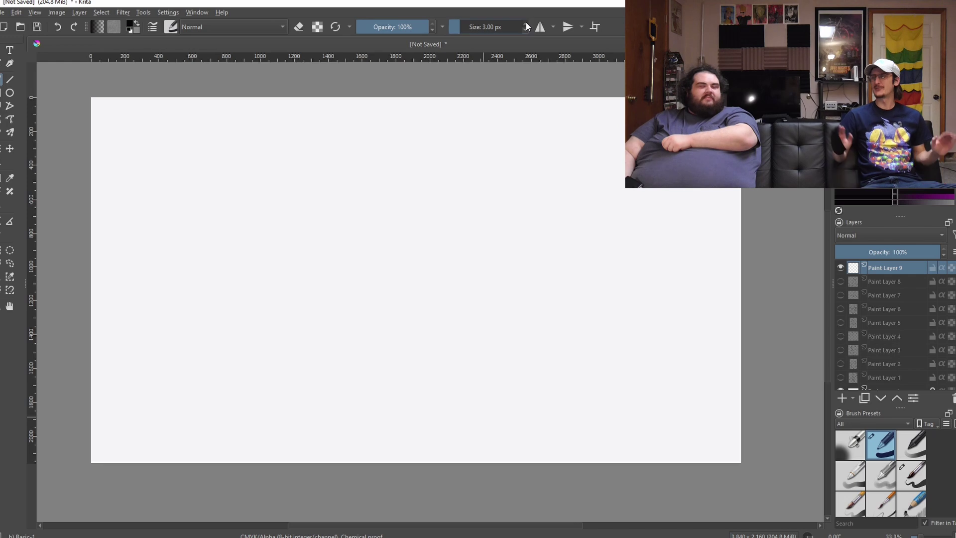
click(526, 23)
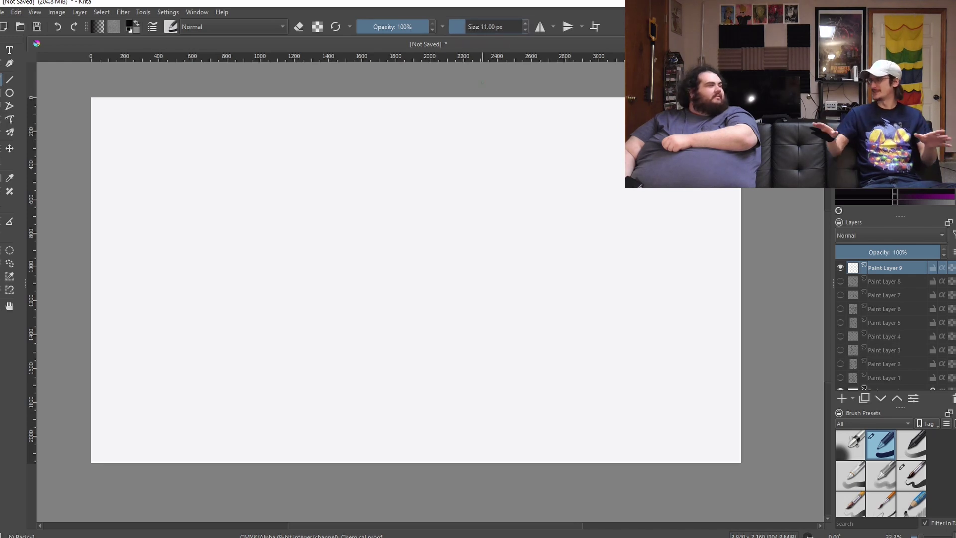
drag(420, 254, 421, 272)
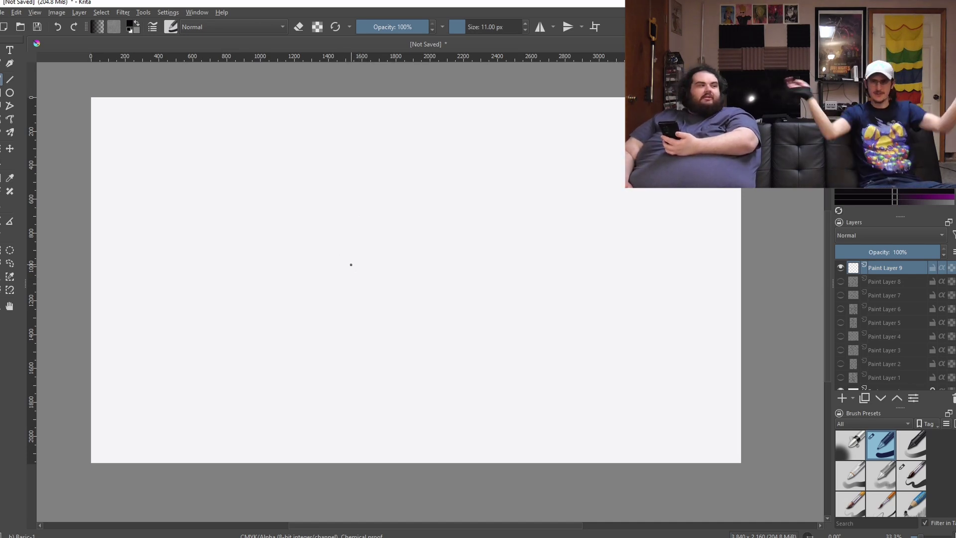
Sketch a U-shaped face outline with a nose and a wavy mouth
mouse_move(343, 247)
mouse_down()
mouse_move(349, 308)
mouse_move(446, 237)
mouse_up()
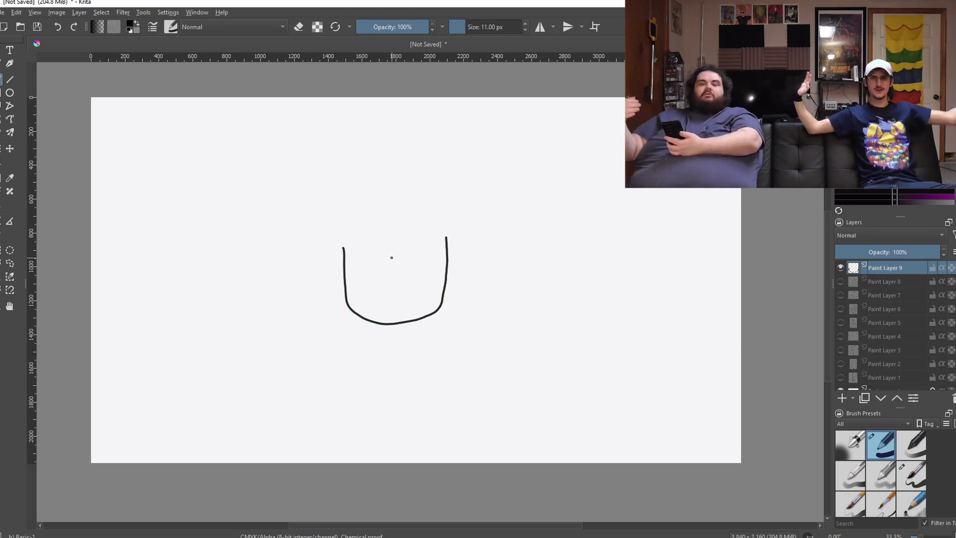
mouse_move(384, 252)
mouse_down()
mouse_move(377, 274)
mouse_move(401, 273)
mouse_move(382, 285)
mouse_move(403, 278)
mouse_up()
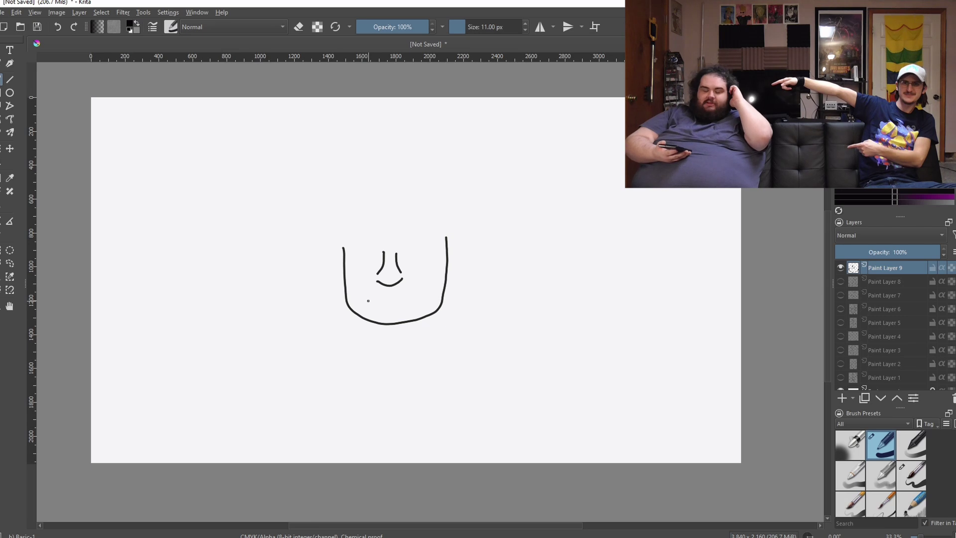
drag(383, 300, 412, 301)
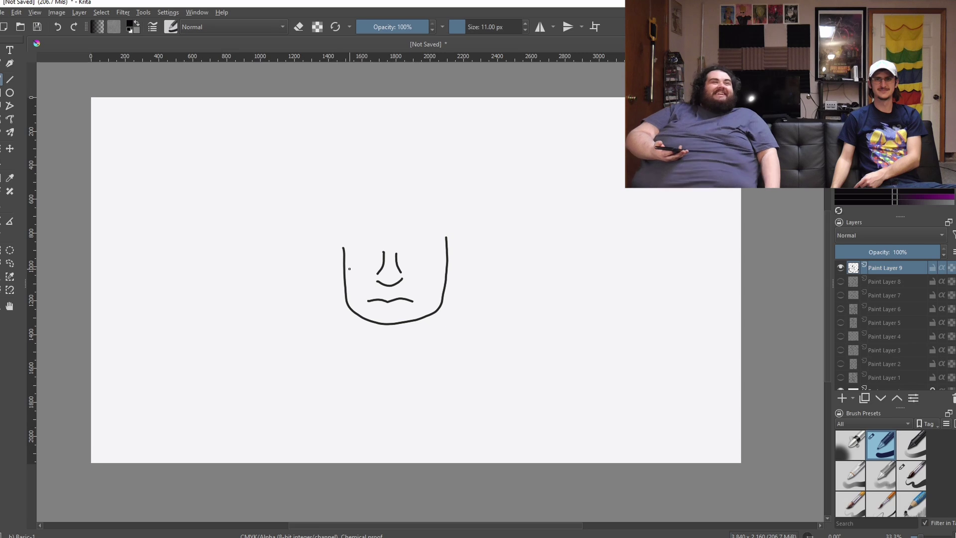
Lasso-select and delete the jaw stroke, clear the selection, and return to the brush
click(9, 263)
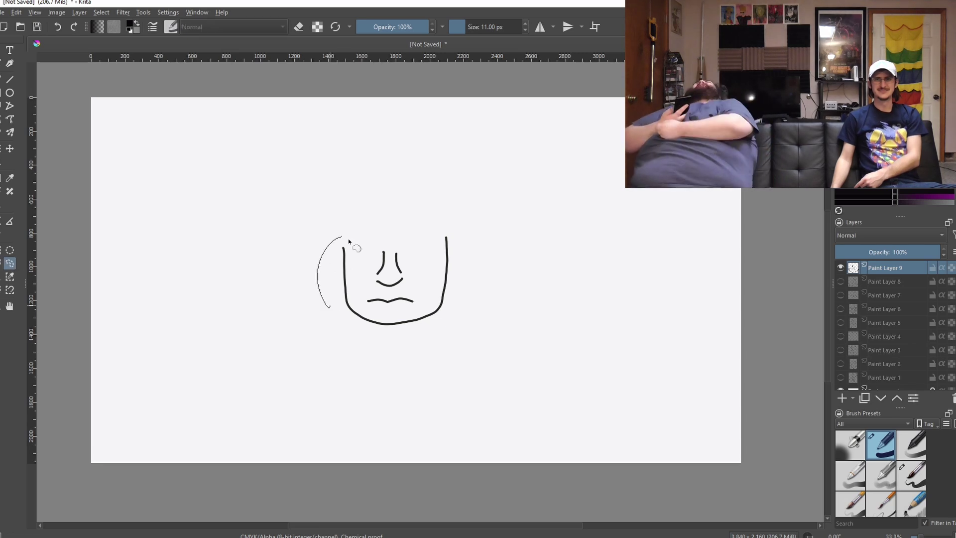
drag(348, 241, 369, 312)
drag(427, 269, 309, 303)
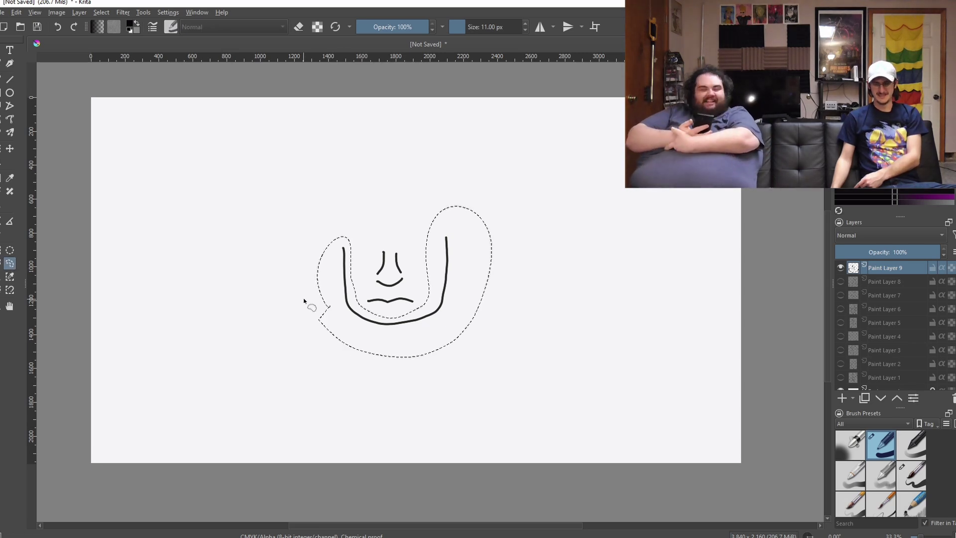
key(Delete)
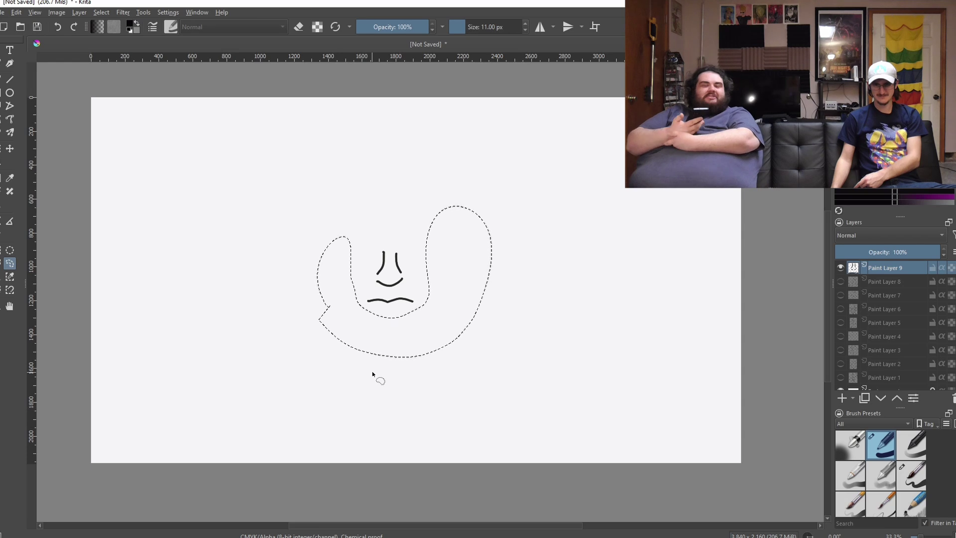
click(8, 251)
click(104, 259)
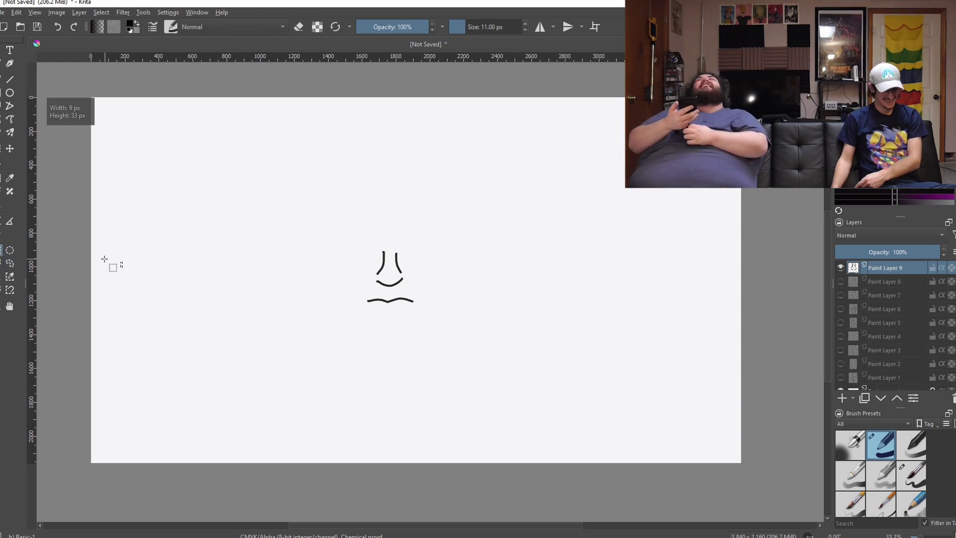
click(193, 160)
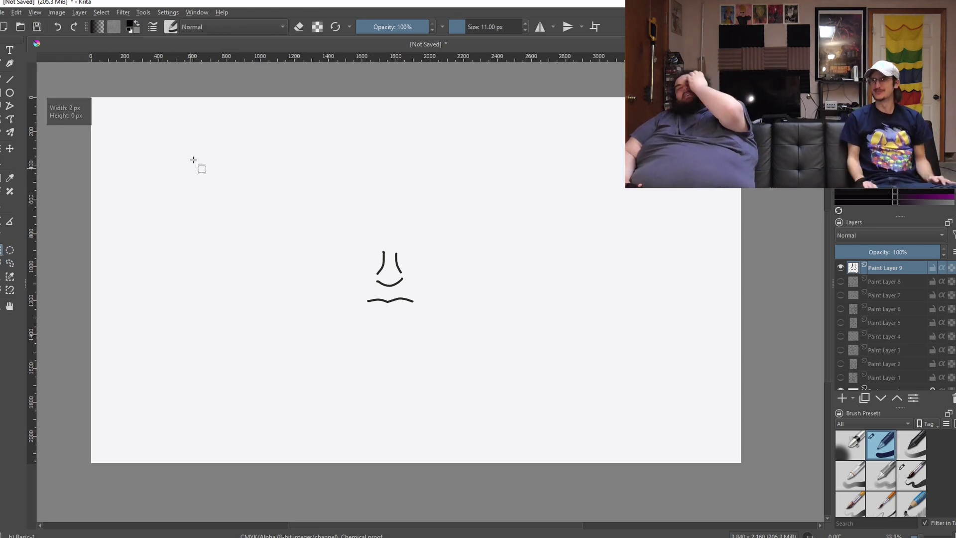
click(3, 81)
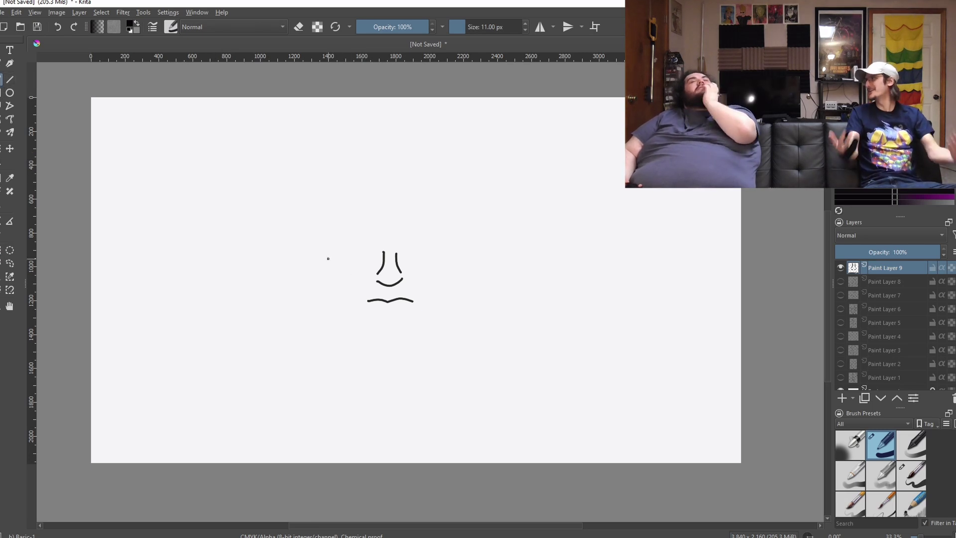
Redraw the wider jaw and chin, then add left and right ears and the back of the head
drag(325, 254, 327, 285)
drag(354, 330, 413, 339)
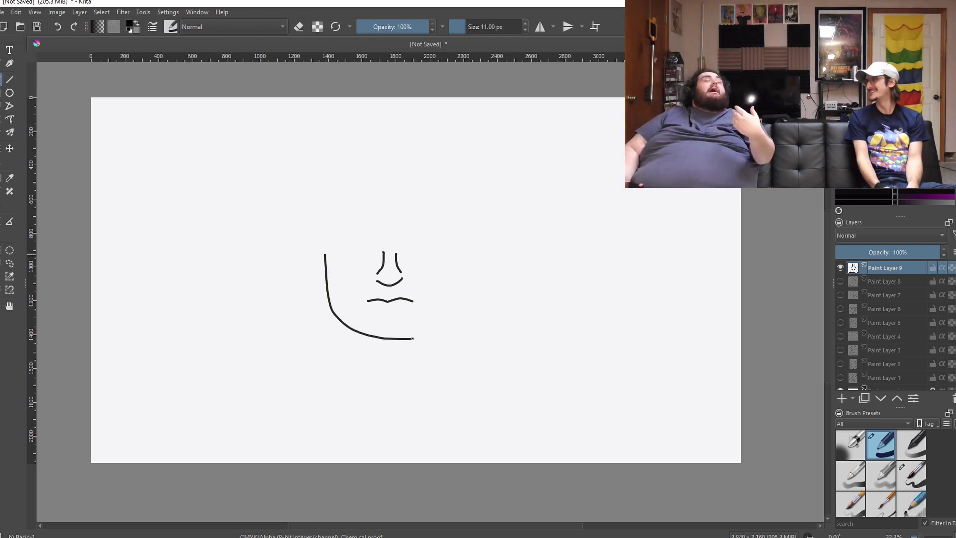
drag(443, 309, 451, 246)
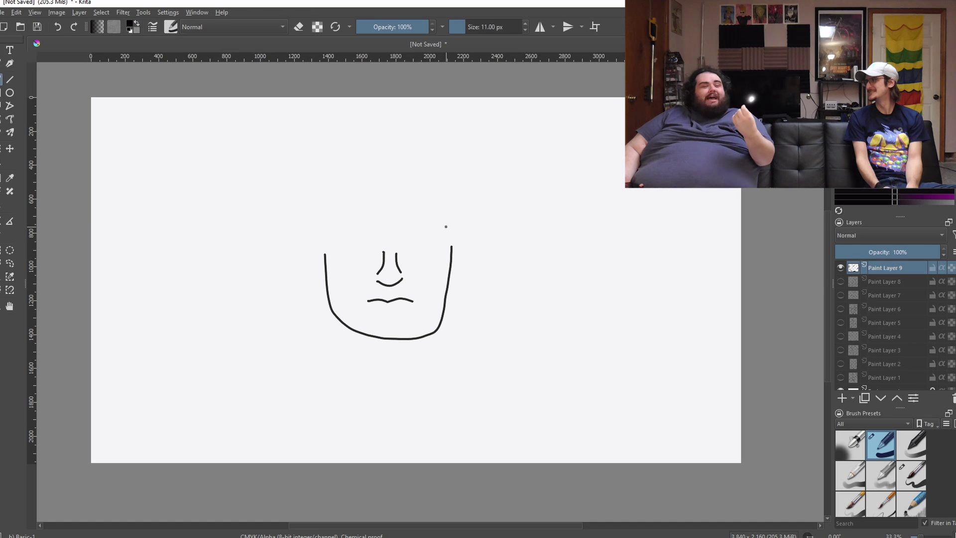
drag(321, 295, 309, 260)
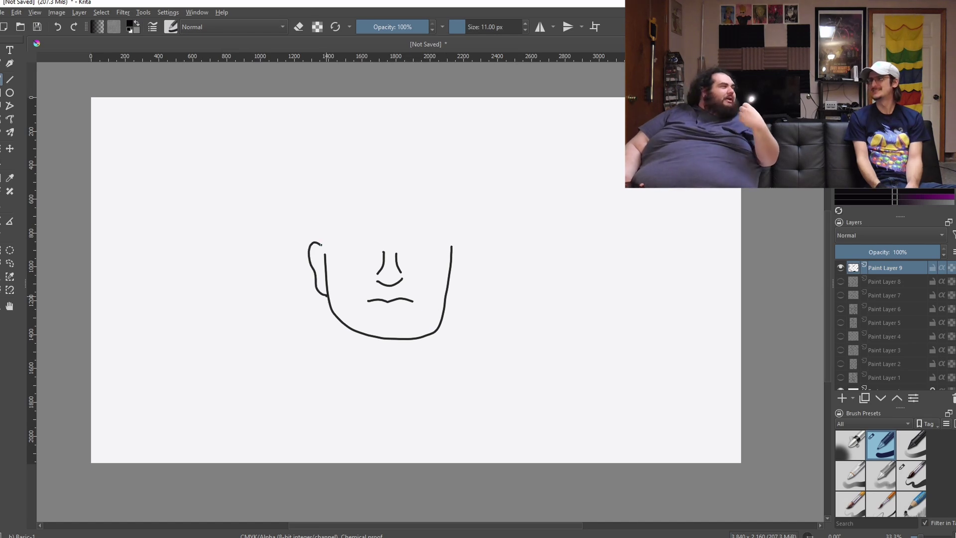
drag(449, 294, 463, 233)
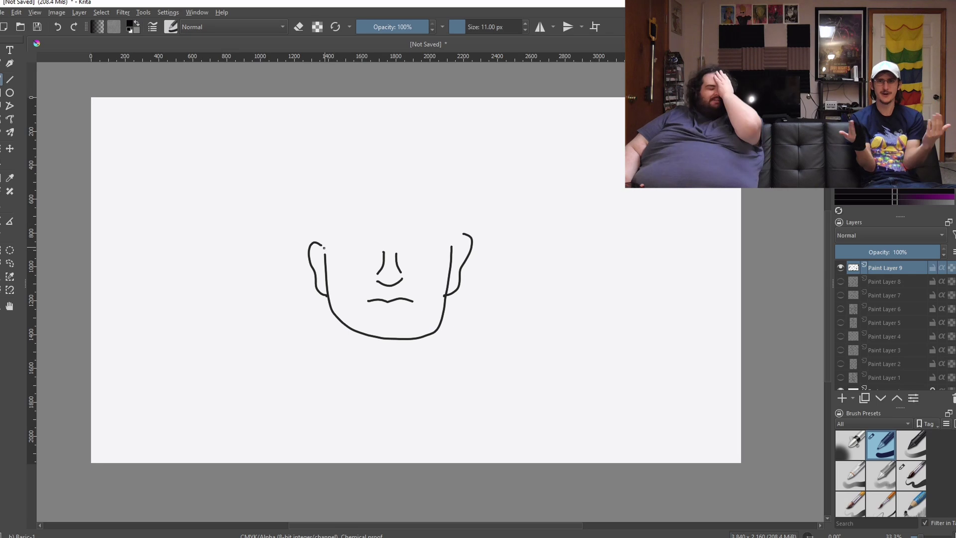
mouse_move(331, 240)
mouse_down()
mouse_move(327, 260)
mouse_move(329, 176)
mouse_up()
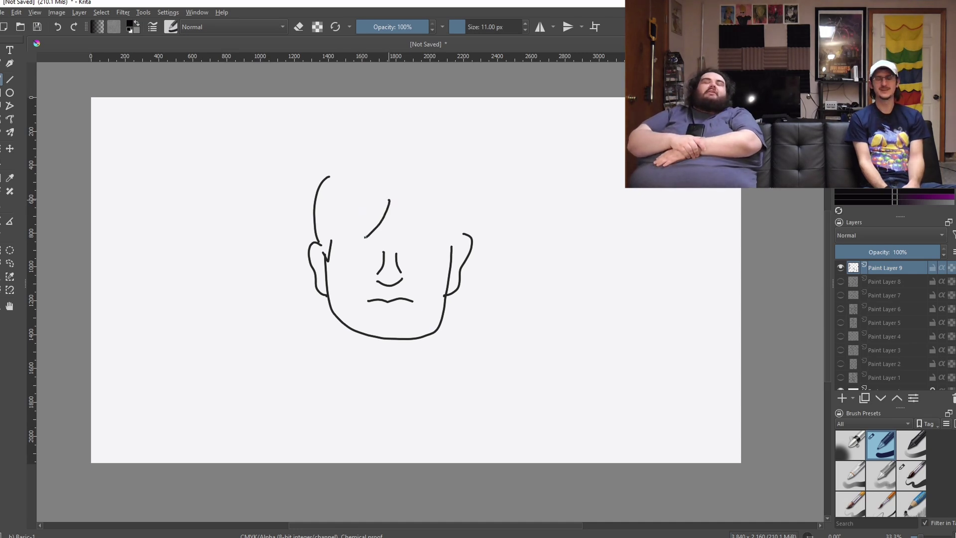
Try a soft charcoal brush from the quick palette and undo its stray dab
right_click(365, 234)
click(303, 145)
click(361, 230)
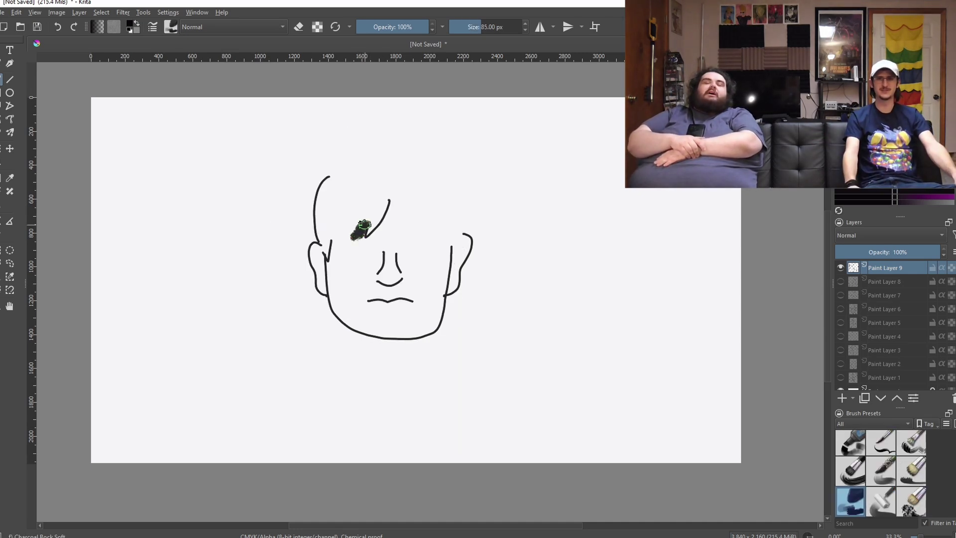
key(ctrl+z)
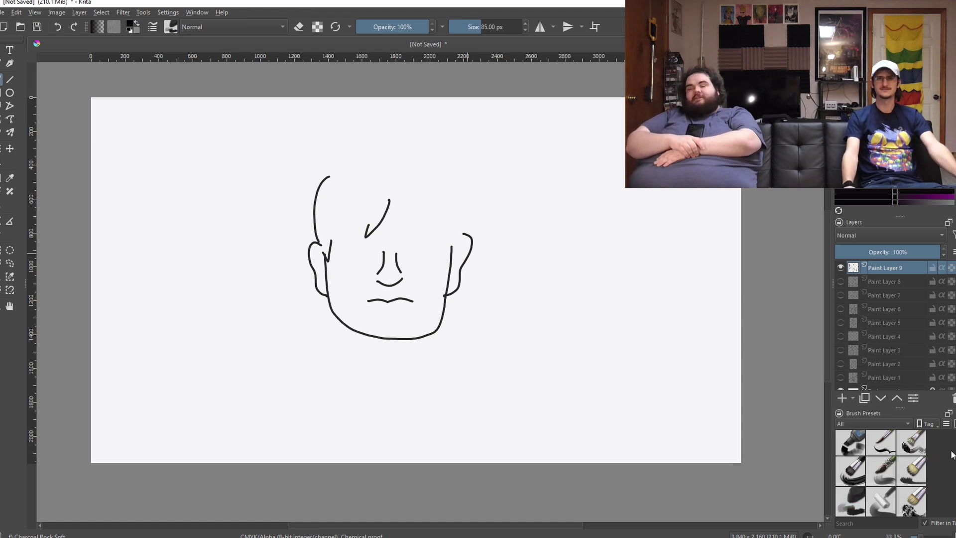
Switch to a thin inking brush preset and add a strand on the hair's right side
scroll(947, 452, up, 3)
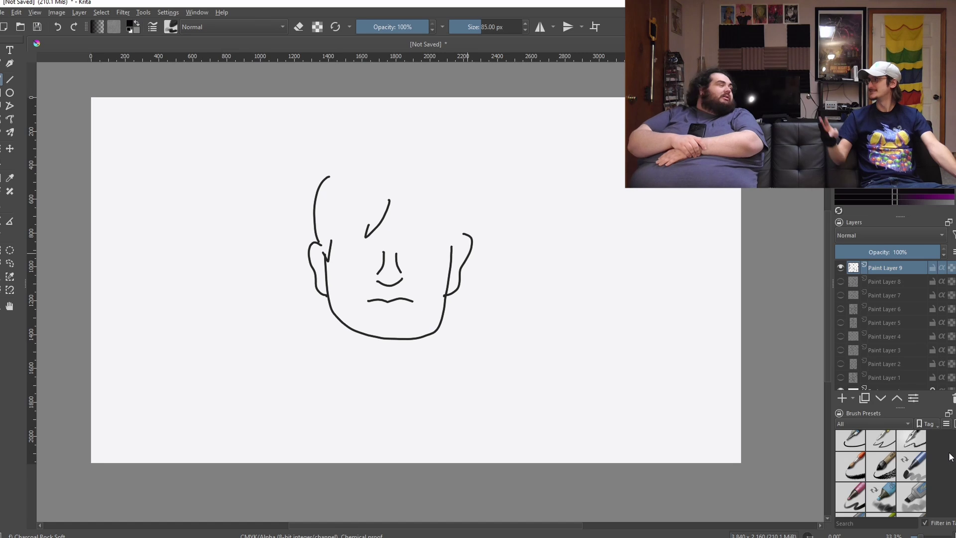
scroll(948, 453, up, 1)
scroll(948, 452, up, 2)
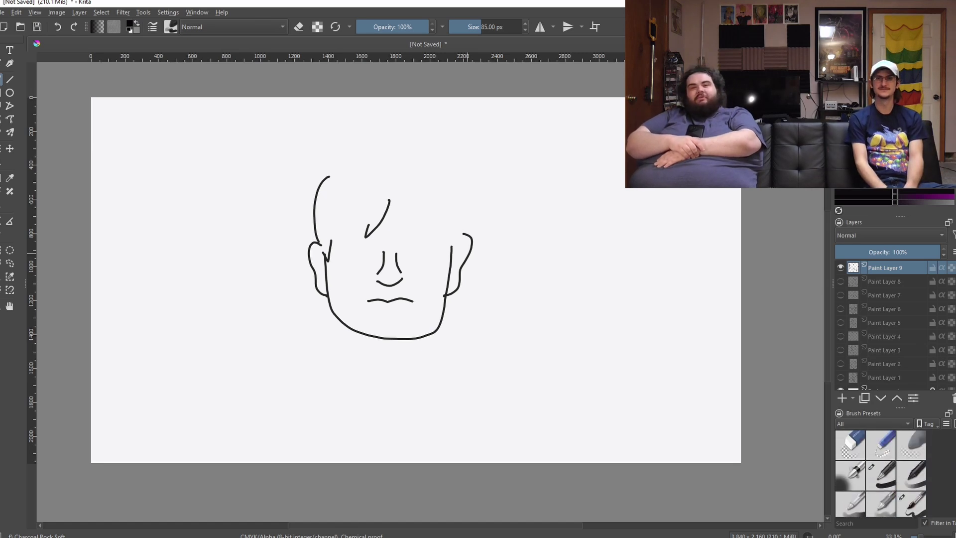
click(893, 463)
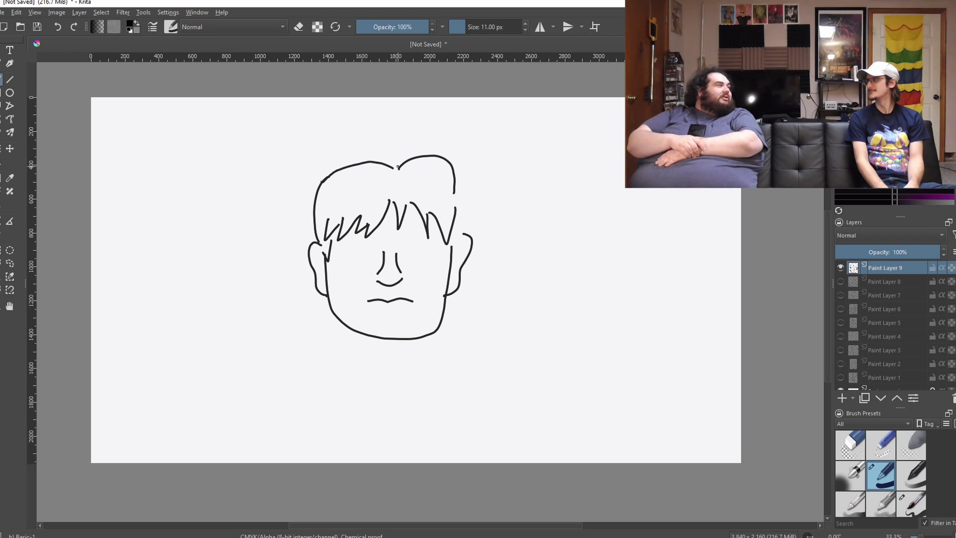
drag(454, 189, 460, 234)
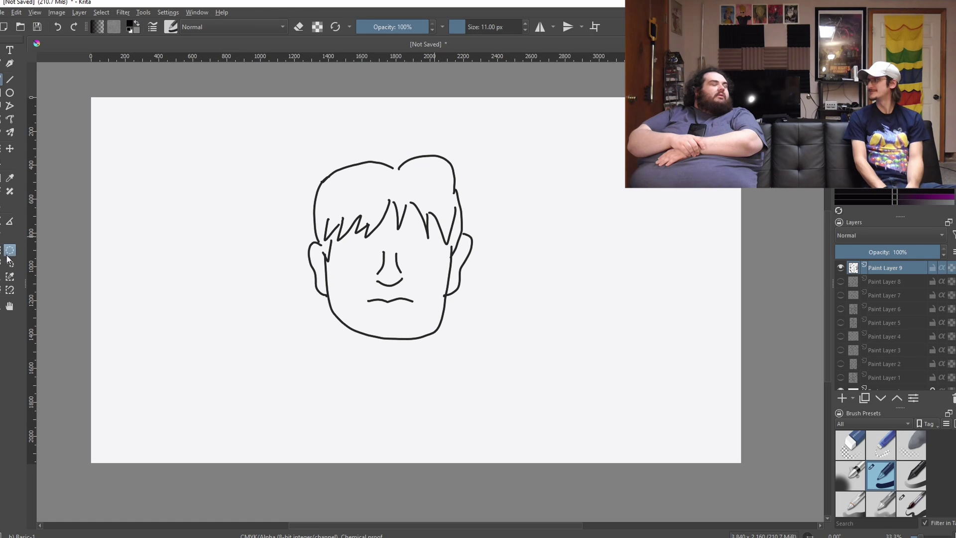
Select the hair top and try stretching and widening it, then undo the transform
drag(278, 132, 499, 207)
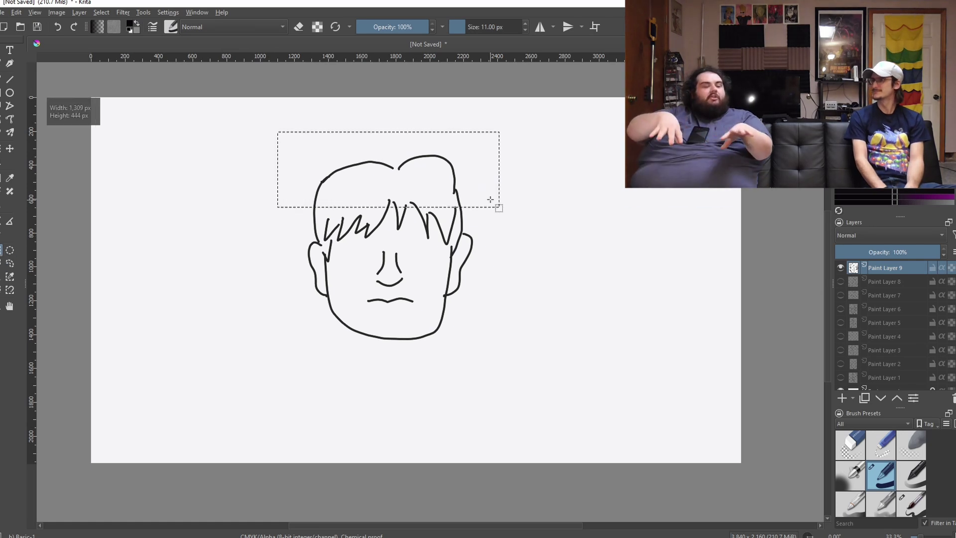
key(ctrl+t)
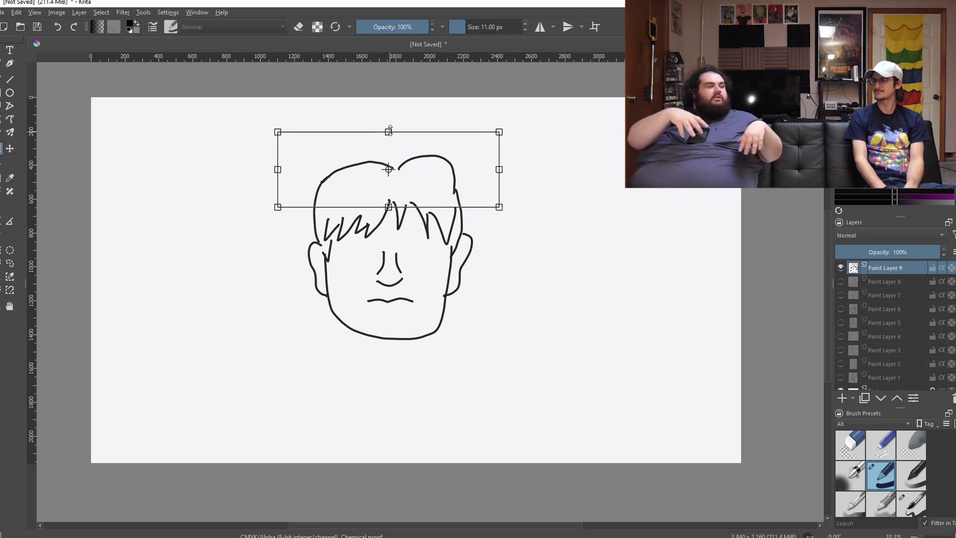
drag(389, 132, 389, 115)
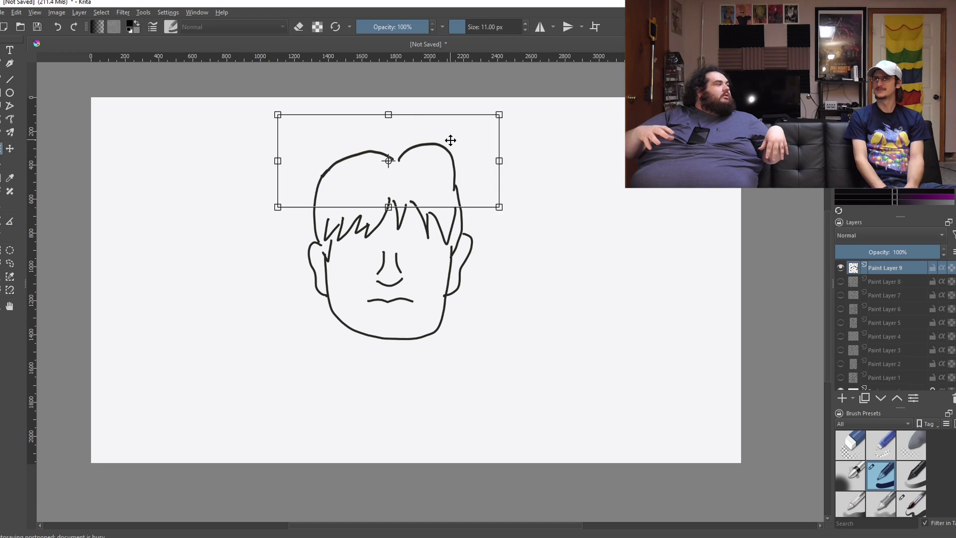
drag(499, 161, 507, 163)
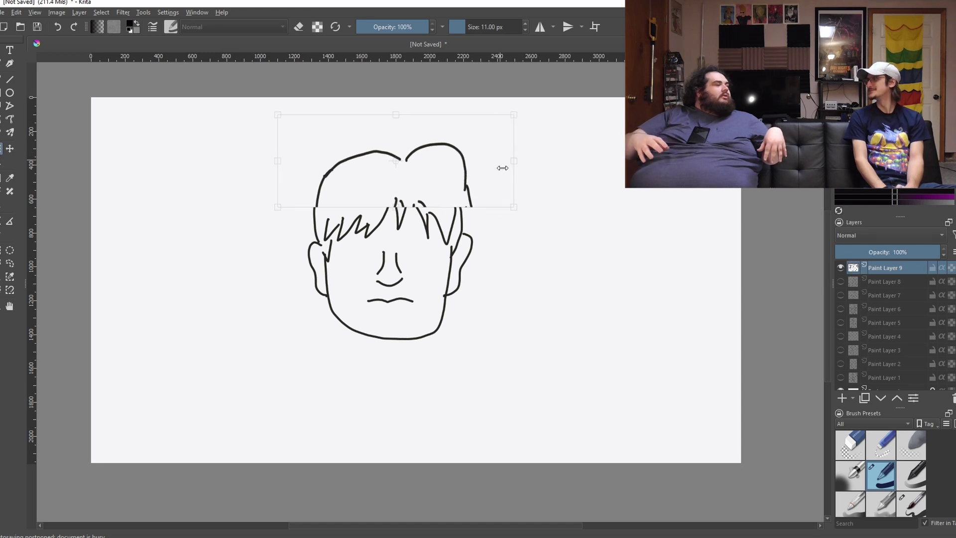
drag(433, 176, 435, 185)
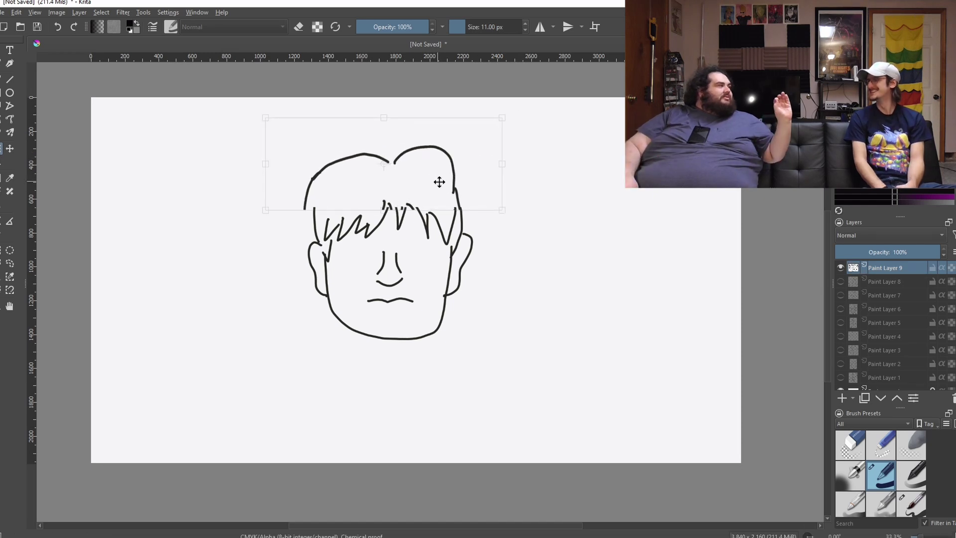
key(ctrl+z)
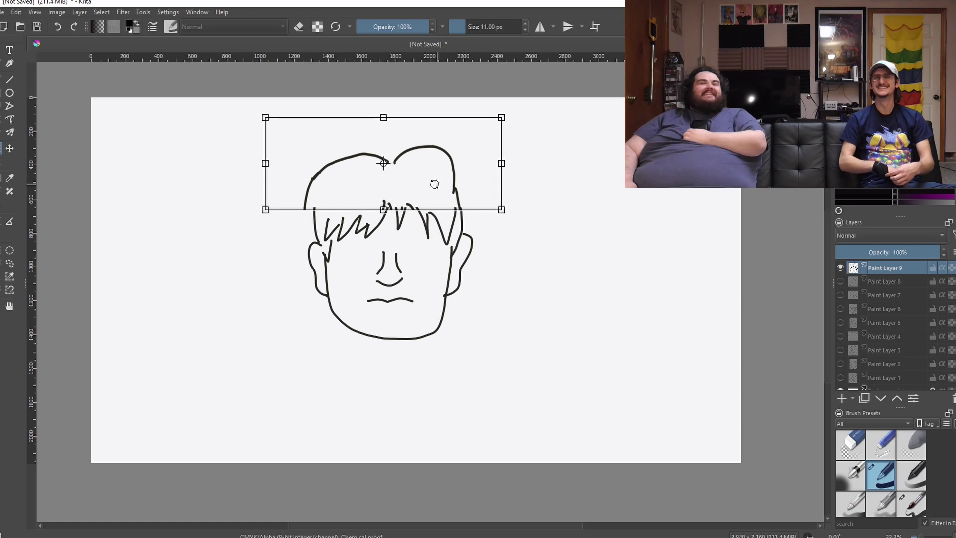
key(ctrl+z)
key(ctrl+z)
key(ctrl+z)
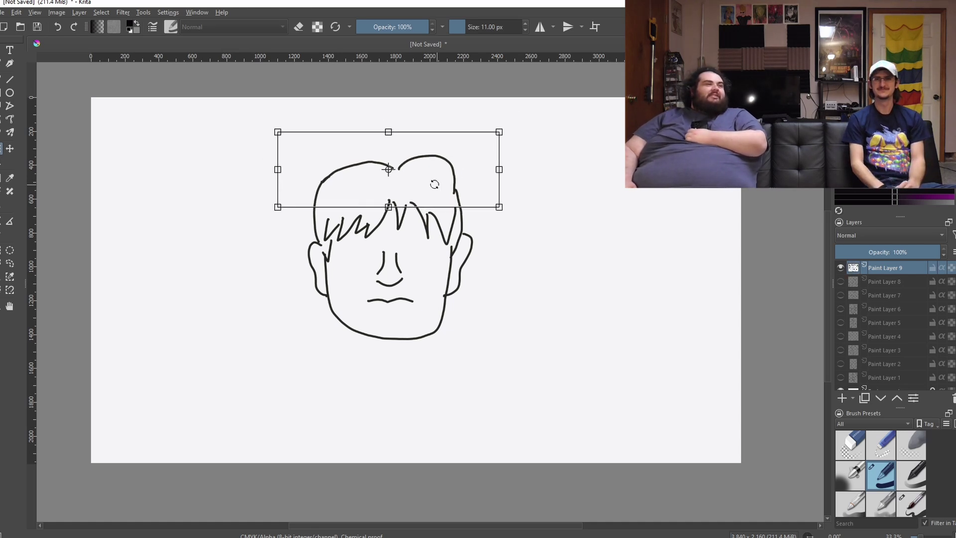
Delete the selected hair top and clear the selection
click(9, 263)
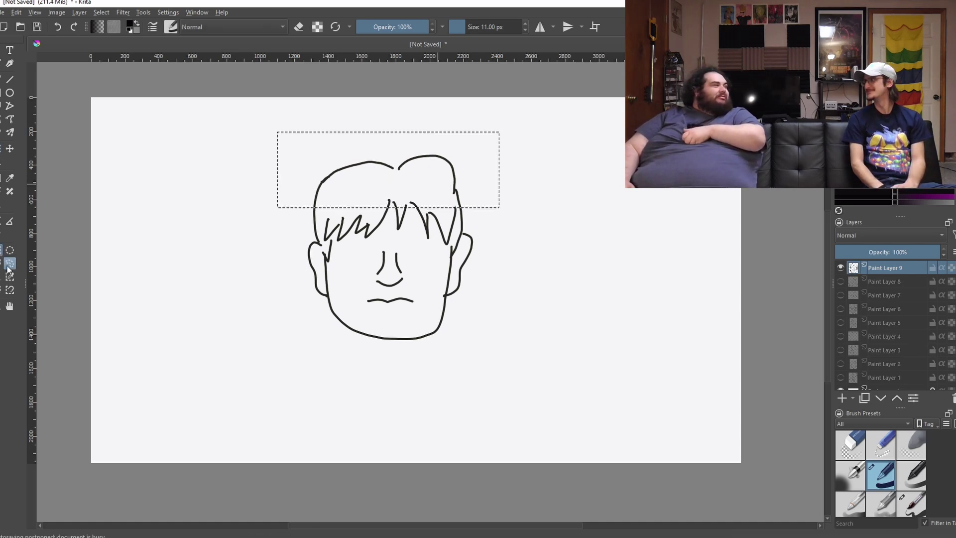
key(Delete)
click(120, 262)
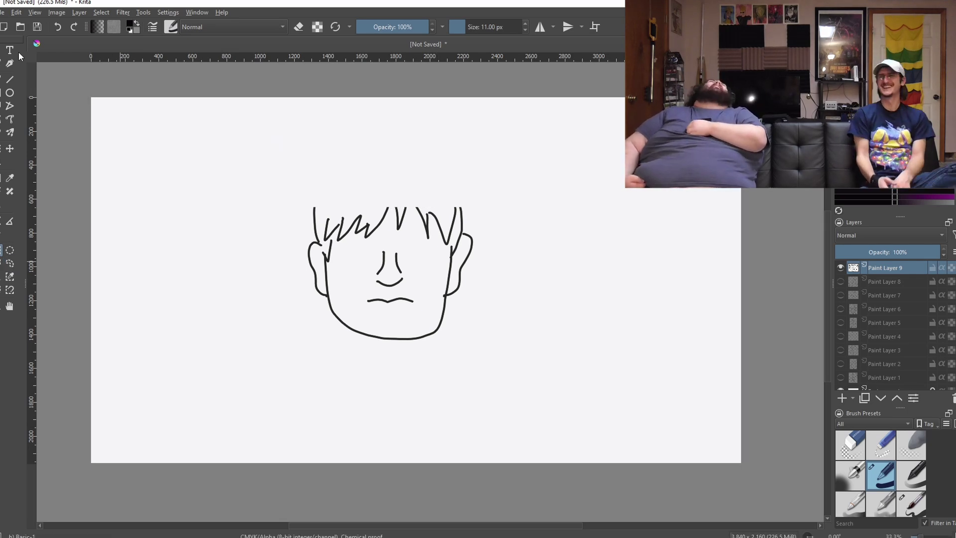
Extend the left hair line upward, then undo back through the earlier hair strokes
click(8, 82)
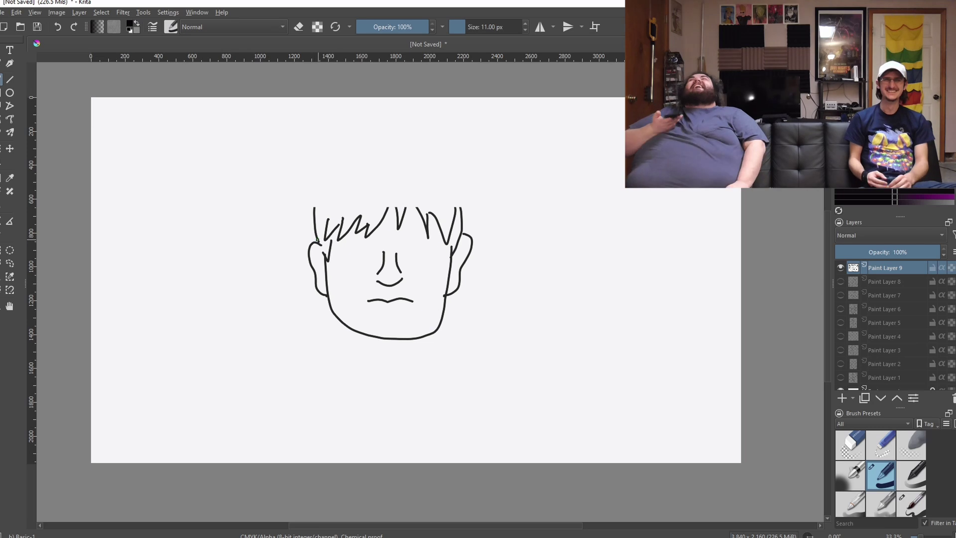
drag(313, 227, 332, 146)
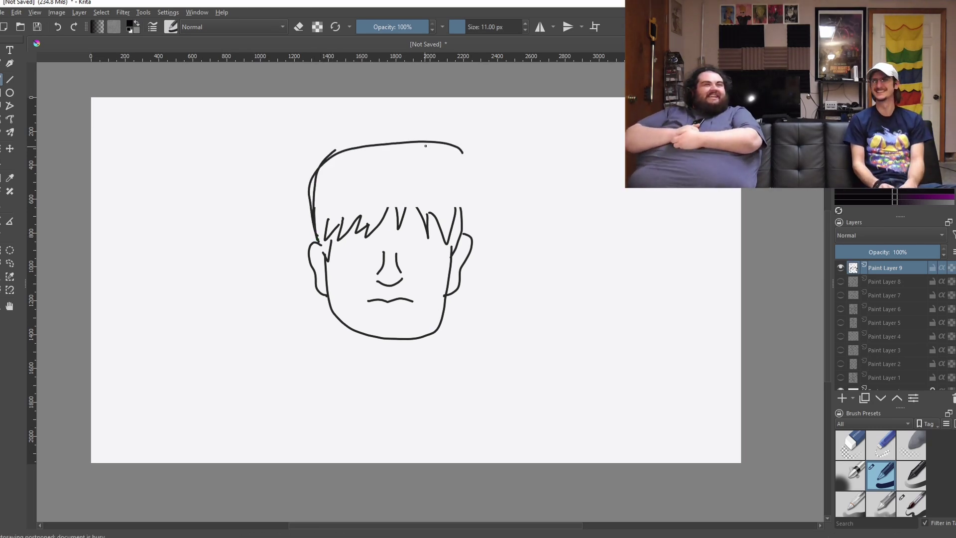
key(ctrl+z)
key(ctrl+z)
key(ctrl+z)
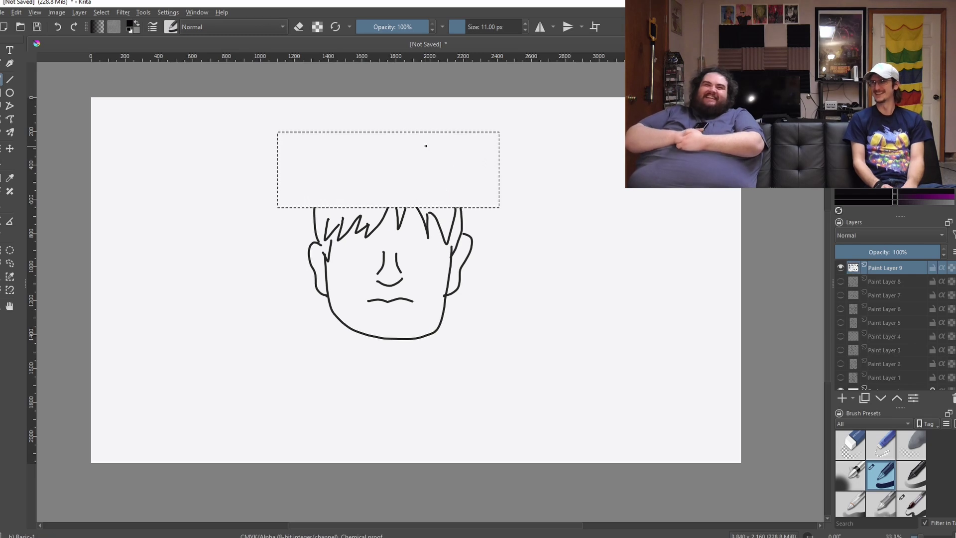
key(ctrl+z)
key(ctrl+z)
key(ctrl+z)
key(ctrl+z)
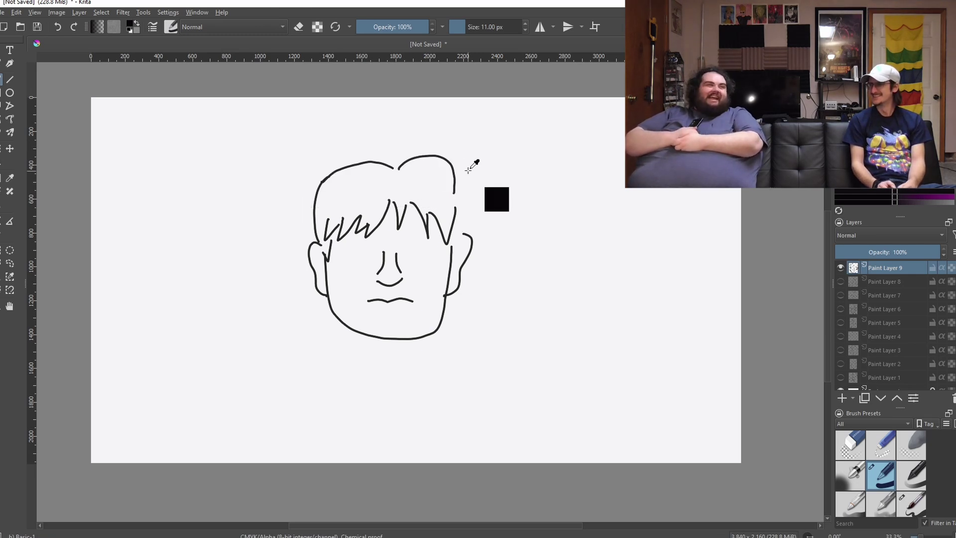
key(ctrl+z)
key(ctrl+z)
key(ctrl+z)
key(ctrl+z)
key(ctrl+z)
key(ctrl+z)
key(ctrl+z)
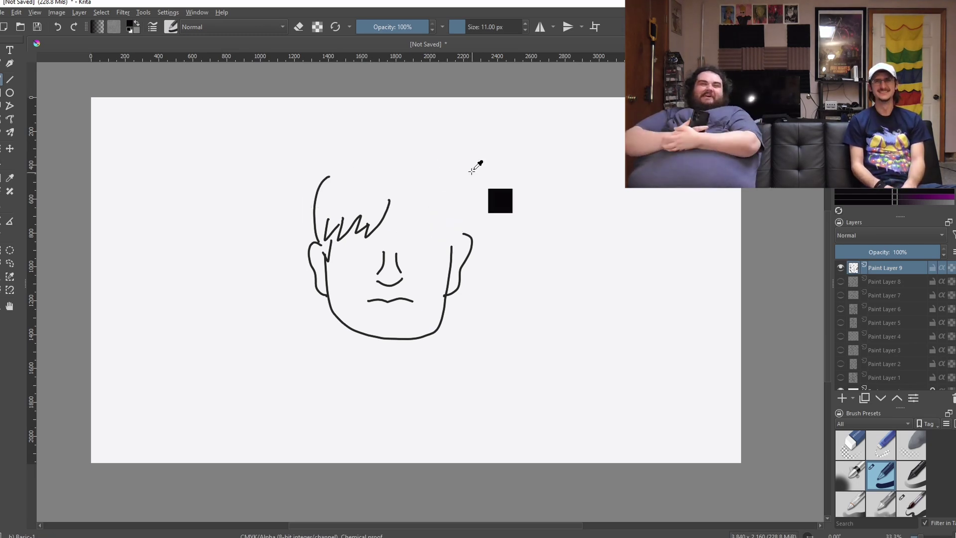
key(ctrl+z)
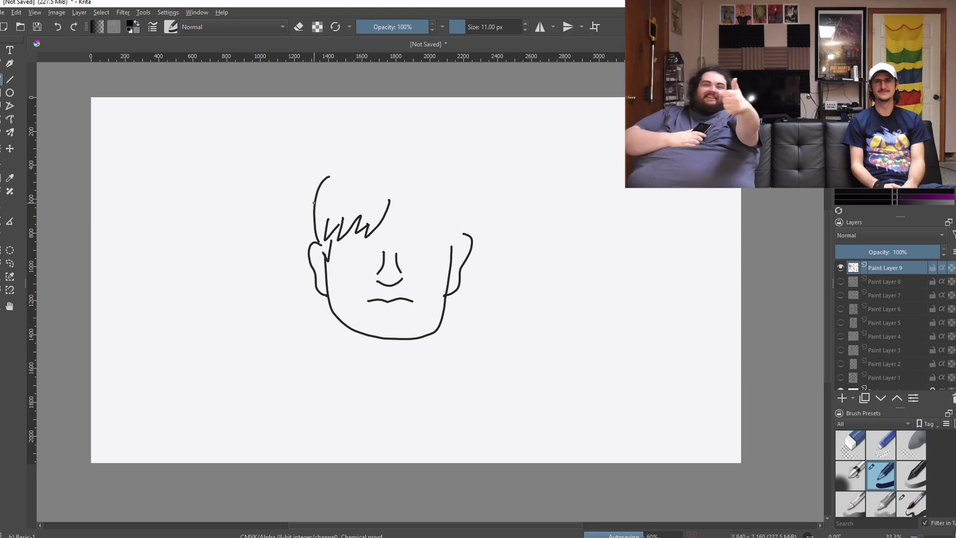
Redraw the hair's left side and top arc, erasing and undoing failed attempts
mouse_move(314, 201)
mouse_down()
mouse_move(342, 167)
mouse_move(364, 161)
mouse_up()
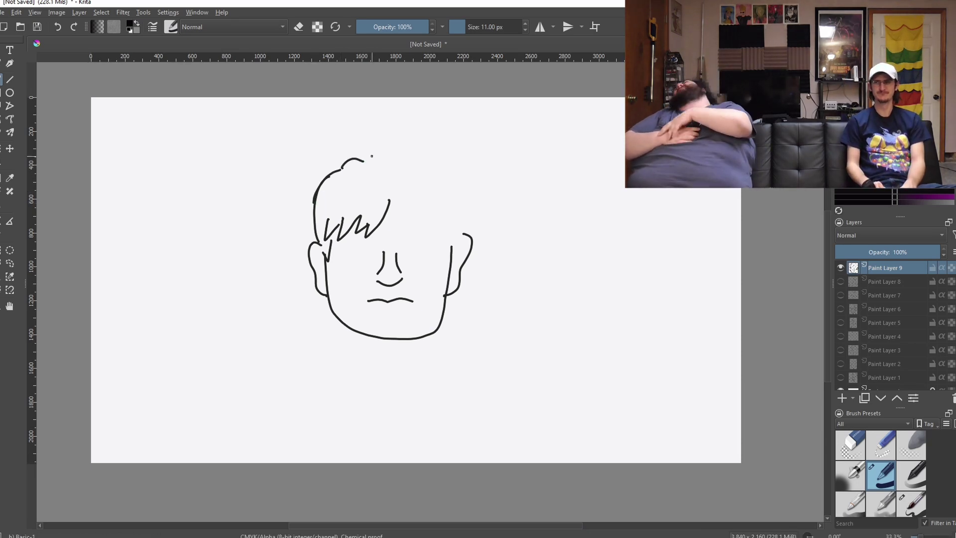
mouse_move(331, 175)
mouse_down()
mouse_move(388, 188)
mouse_move(363, 206)
mouse_move(397, 182)
mouse_move(379, 150)
mouse_up()
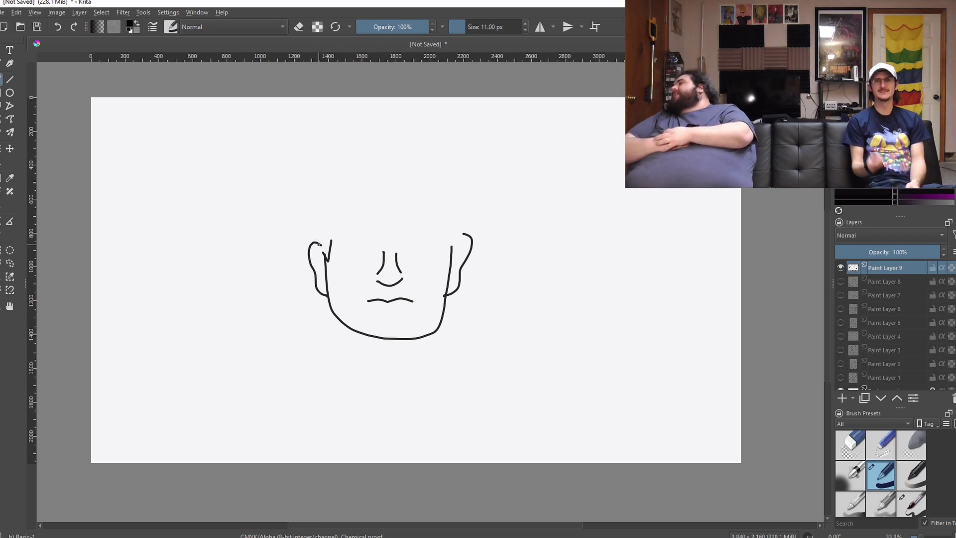
mouse_move(318, 244)
mouse_down()
mouse_move(312, 186)
mouse_move(311, 221)
mouse_up()
drag(311, 174, 387, 149)
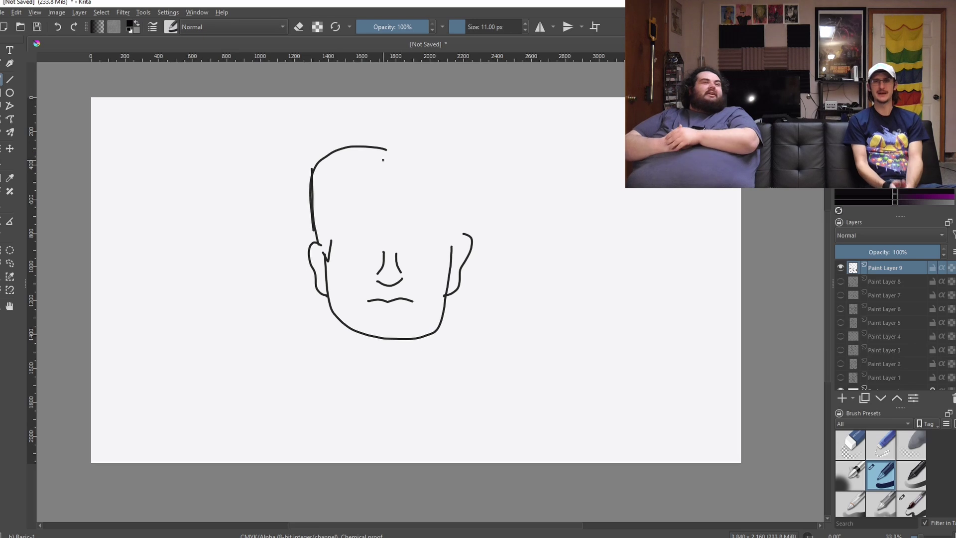
key(ctrl+z)
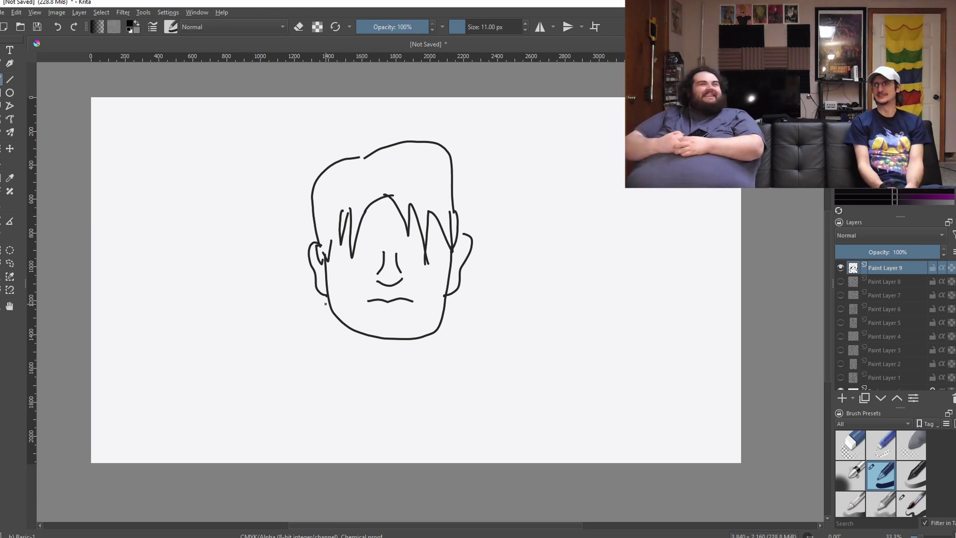
Draw both shoulder curves, then sketch a left arm and hand, torso and right arm
drag(309, 266, 259, 301)
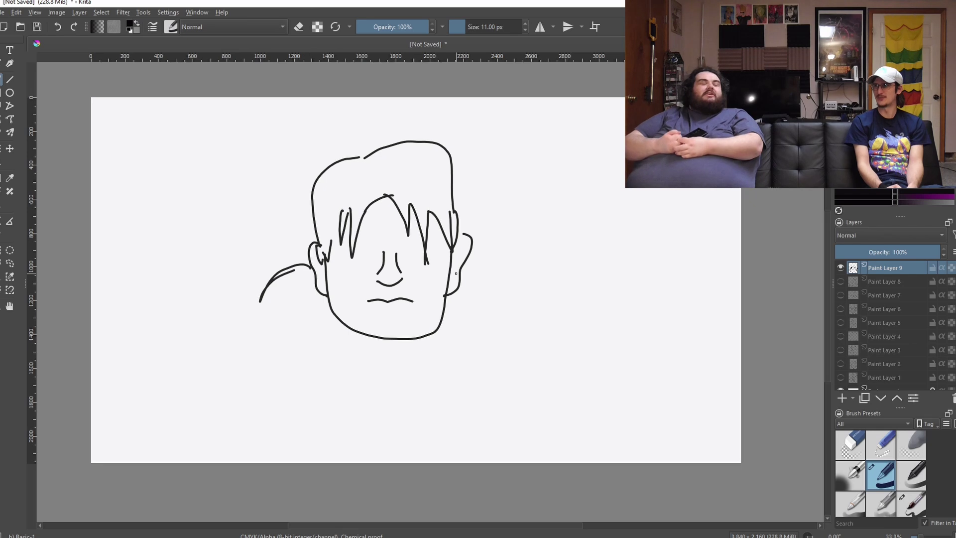
drag(463, 275, 508, 288)
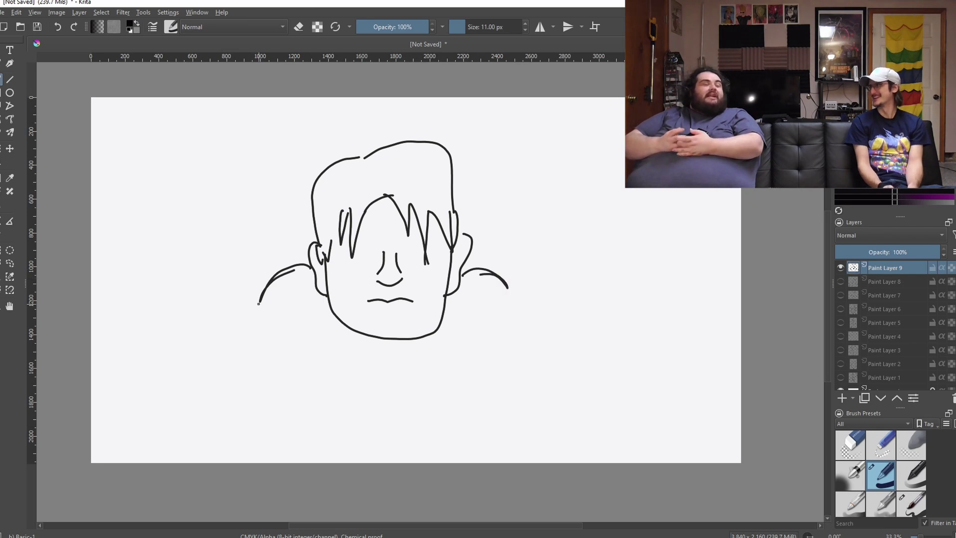
drag(255, 347, 307, 346)
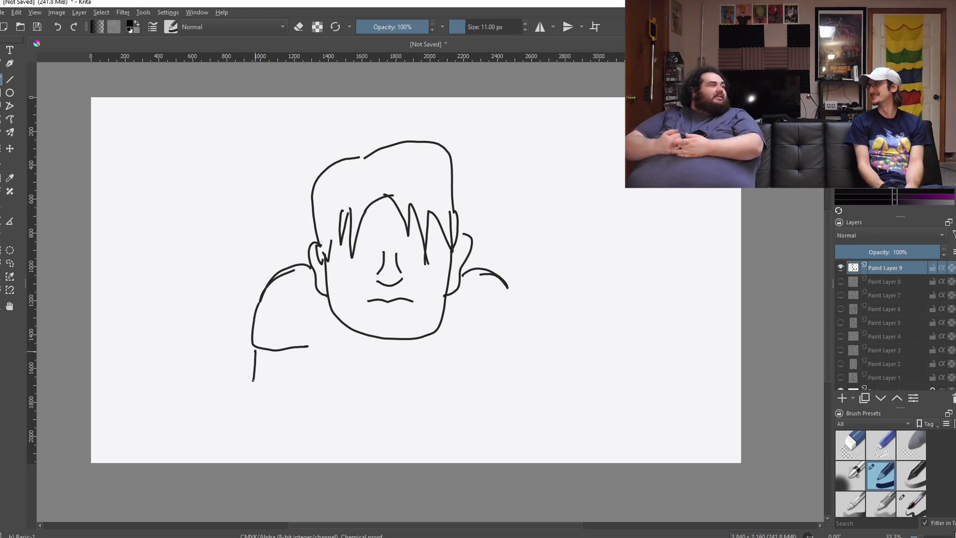
mouse_move(282, 434)
mouse_down()
mouse_move(302, 430)
mouse_move(300, 364)
mouse_up()
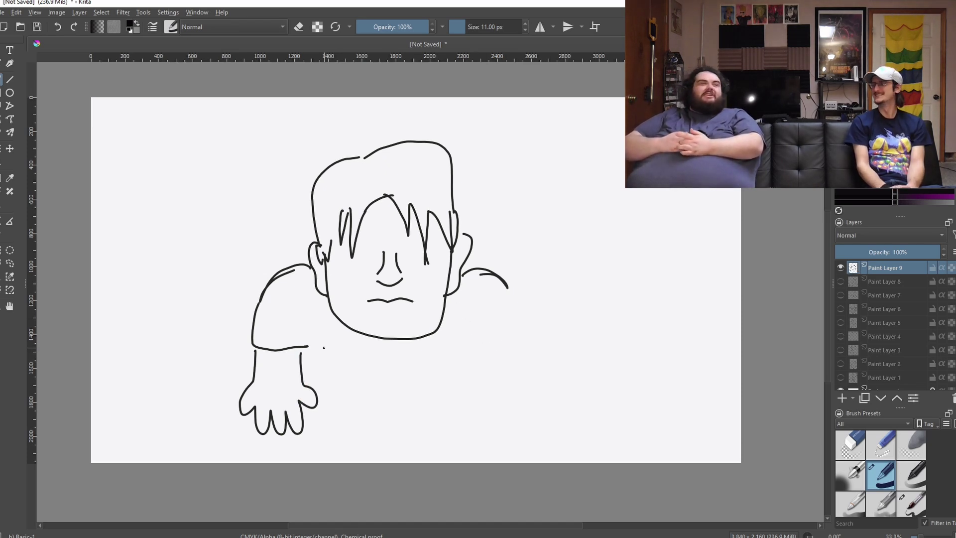
drag(301, 432, 357, 442)
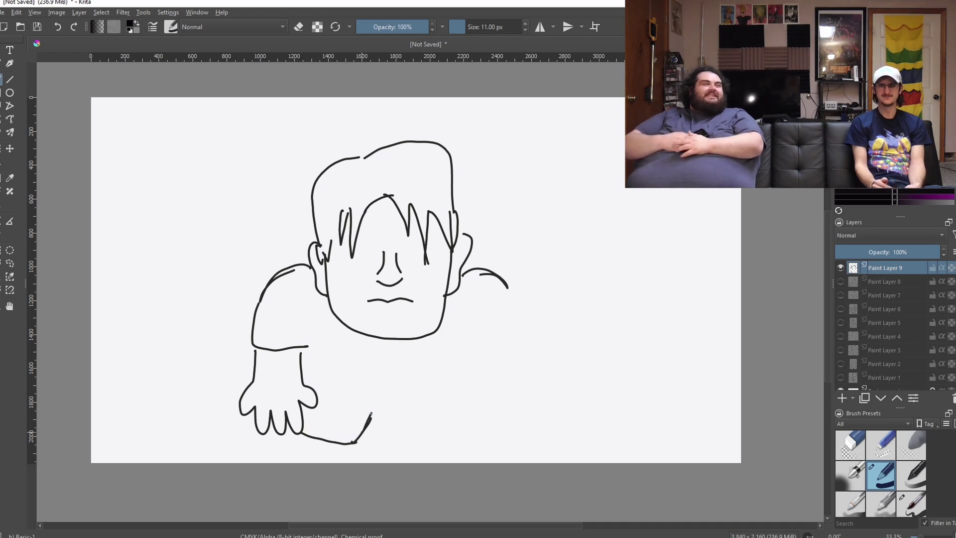
mouse_move(398, 340)
mouse_down()
mouse_move(398, 387)
mouse_move(436, 437)
mouse_move(477, 422)
mouse_move(479, 332)
mouse_up()
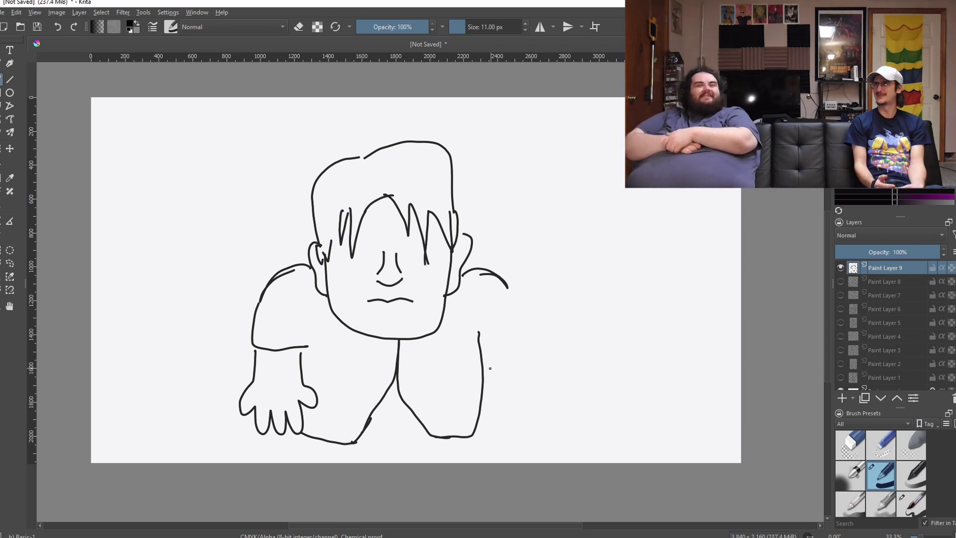
mouse_move(484, 373)
mouse_down()
mouse_move(569, 381)
mouse_move(529, 357)
mouse_up()
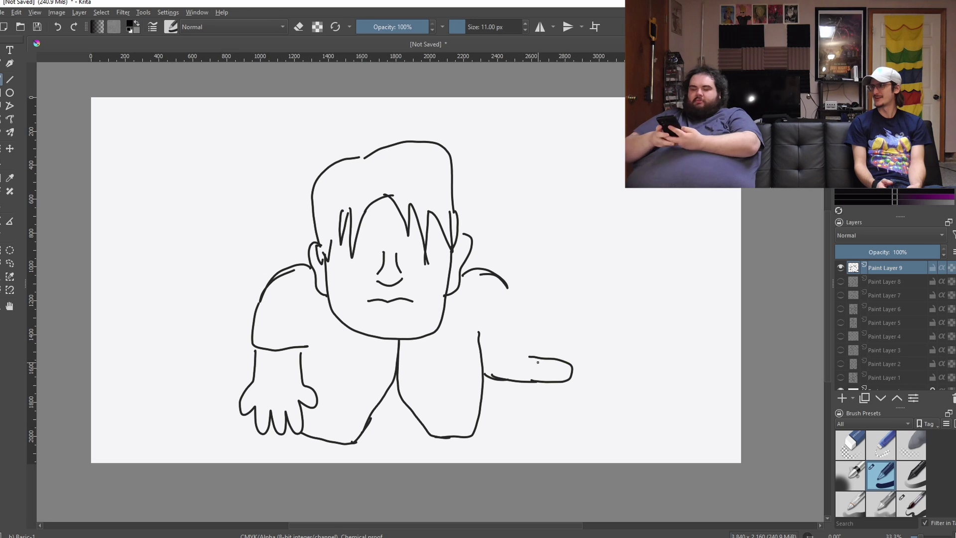
Undo the arm, hand and torso strokes, keeping the shoulders
key(ctrl+z)
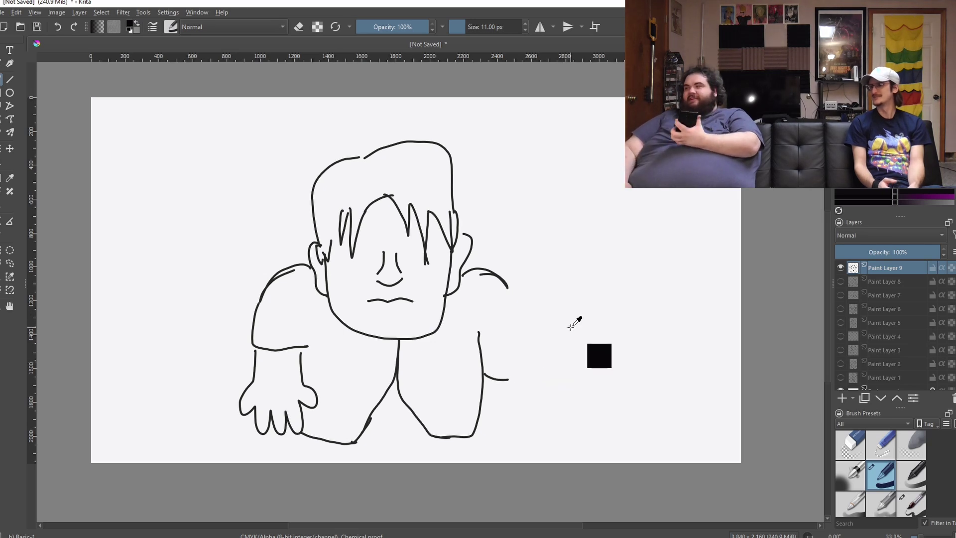
key(ctrl+z)
key(ctrl+z)
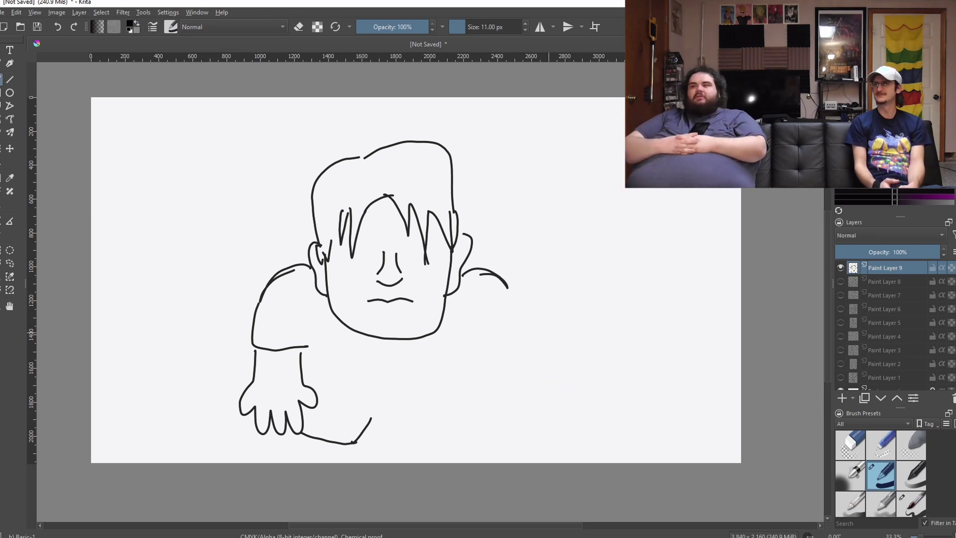
key(ctrl+z)
key(ctrl+z)
key(ctrl+z)
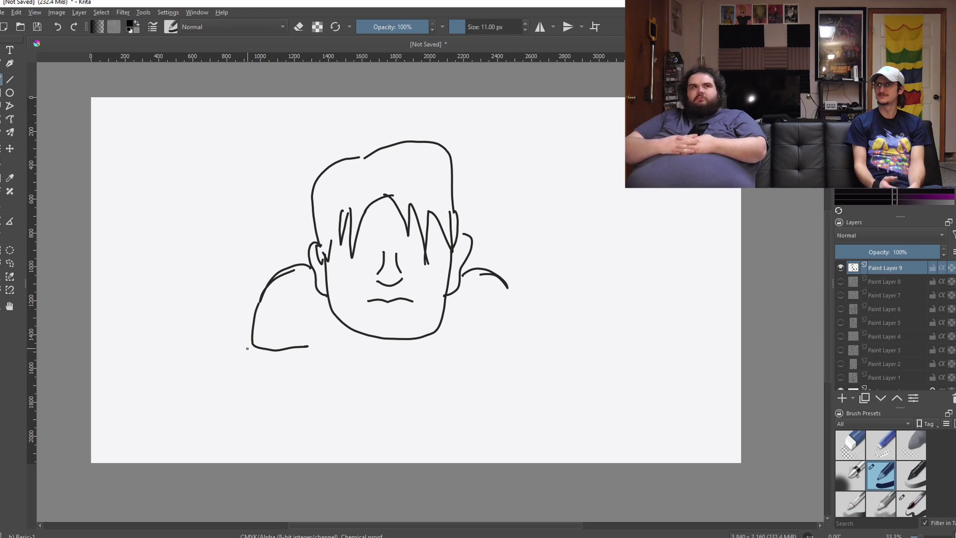
key(ctrl+z)
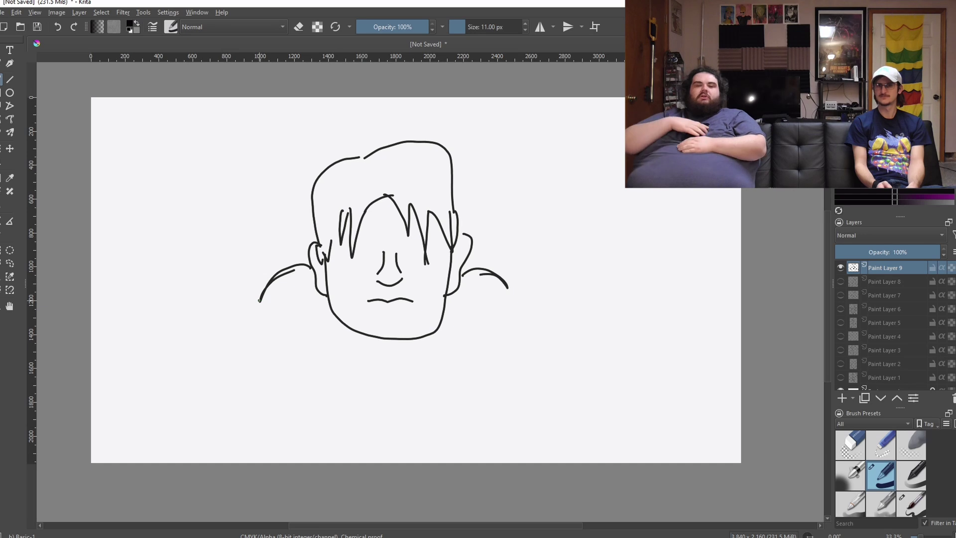
Extend the left shoulder into an arm ending in a clawed hand with thumb and wrist
mouse_move(259, 301)
mouse_down()
mouse_move(263, 365)
mouse_move(248, 390)
mouse_move(225, 401)
mouse_move(221, 422)
mouse_move(249, 441)
mouse_up()
mouse_move(254, 408)
mouse_down()
mouse_move(272, 440)
mouse_move(285, 393)
mouse_up()
drag(219, 420, 233, 428)
drag(298, 370, 285, 393)
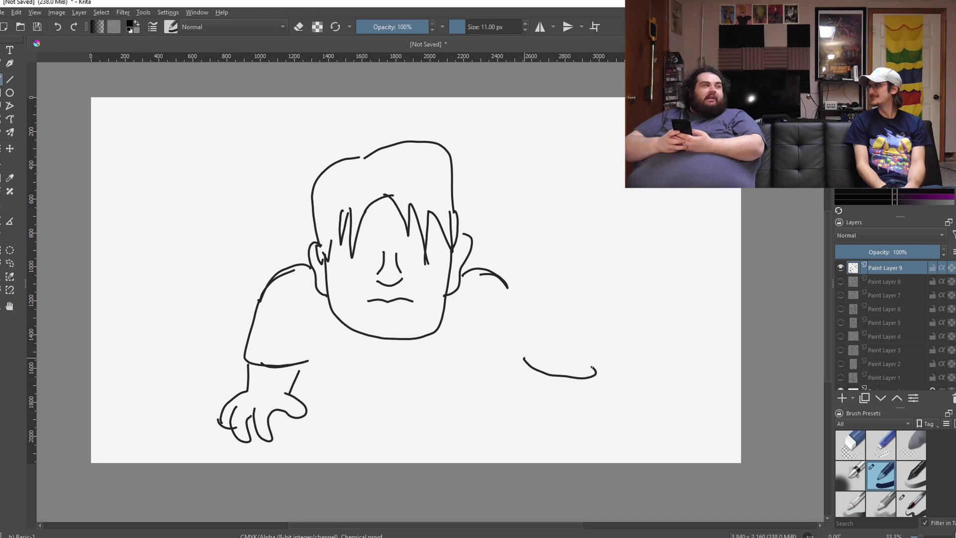
Draw the open right hand with a tiny figure standing on its palm, plus the forearm
mouse_move(563, 352)
mouse_down()
mouse_move(593, 374)
mouse_move(608, 371)
mouse_up()
drag(585, 337, 603, 373)
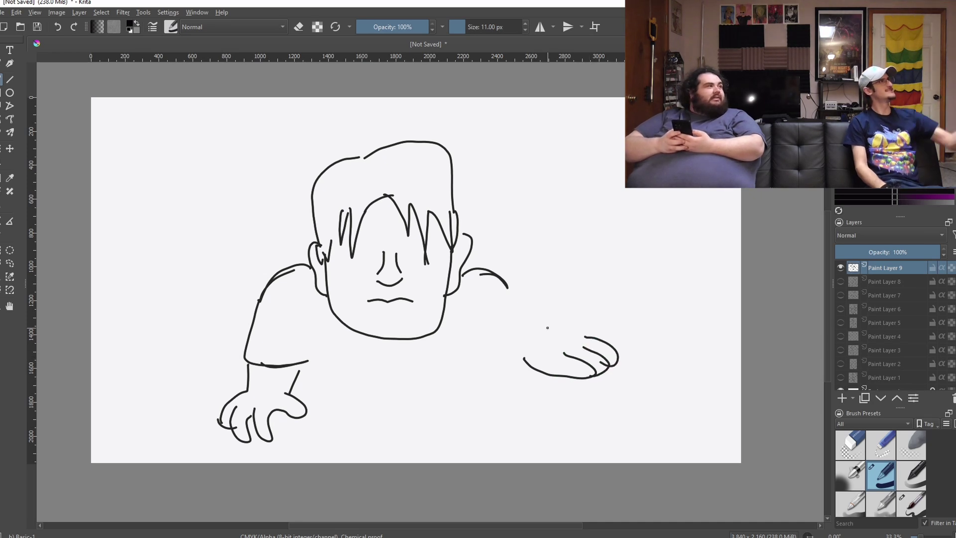
mouse_move(565, 310)
mouse_down()
mouse_move(548, 314)
mouse_move(560, 317)
mouse_move(568, 345)
mouse_up()
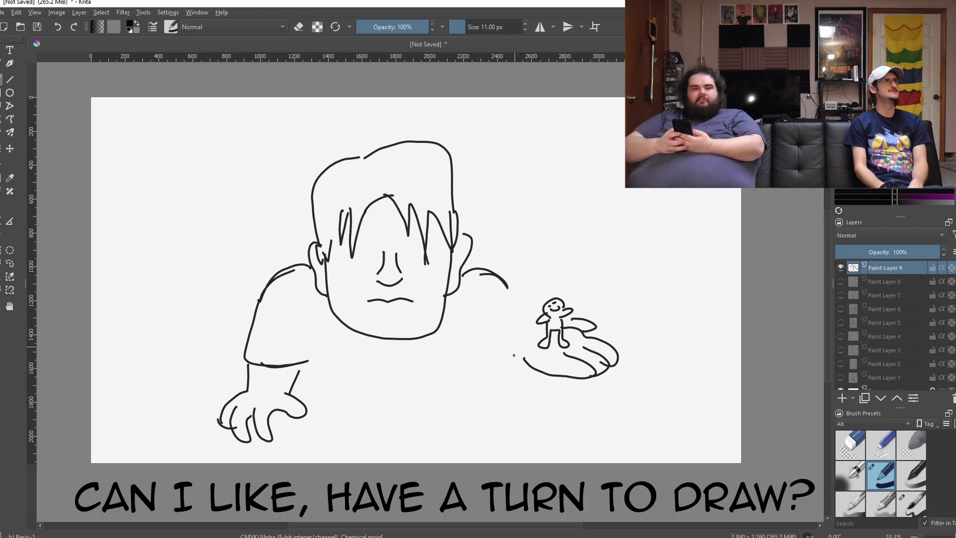
drag(542, 397, 477, 389)
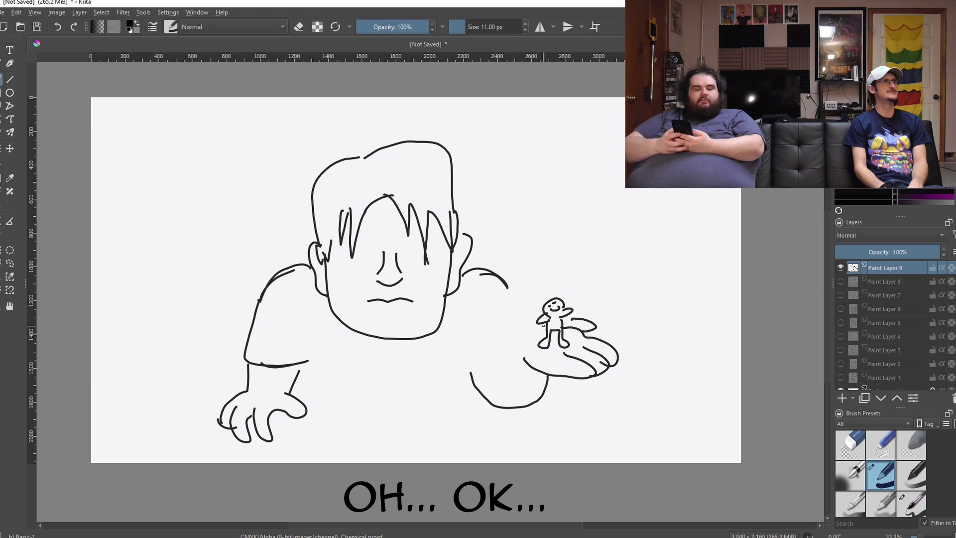
mouse_move(541, 325)
mouse_down()
mouse_move(500, 372)
mouse_move(513, 300)
mouse_up()
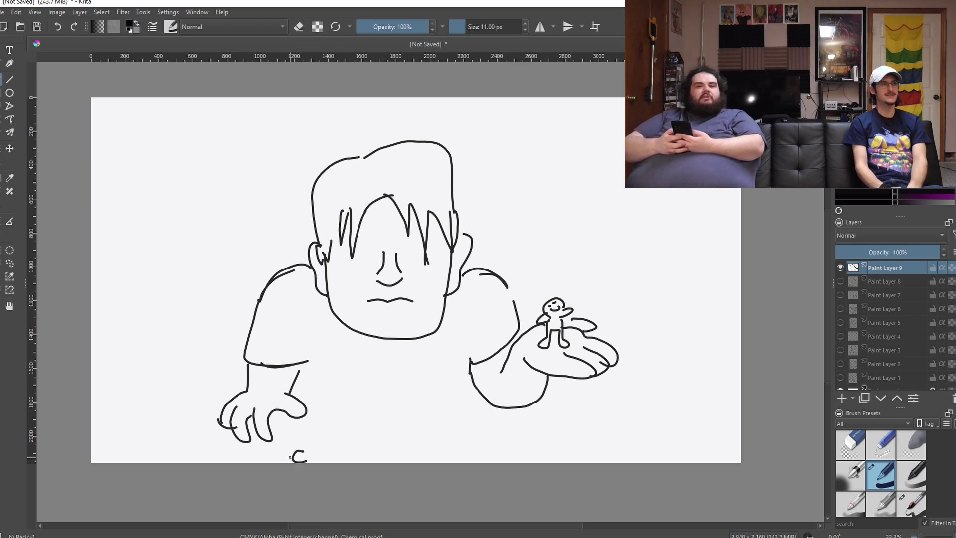
Add fists resting on the ground and a buttoned belly with a navel
mouse_move(292, 448)
mouse_down()
mouse_move(289, 461)
mouse_move(302, 440)
mouse_move(351, 439)
mouse_up()
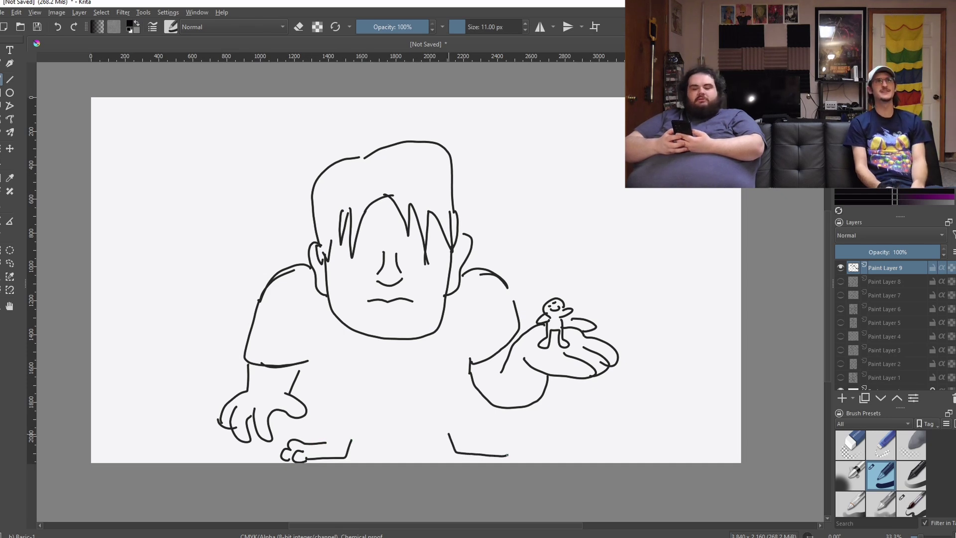
mouse_move(507, 455)
mouse_down()
mouse_move(503, 441)
mouse_move(518, 438)
mouse_move(461, 435)
mouse_up()
drag(296, 422, 477, 399)
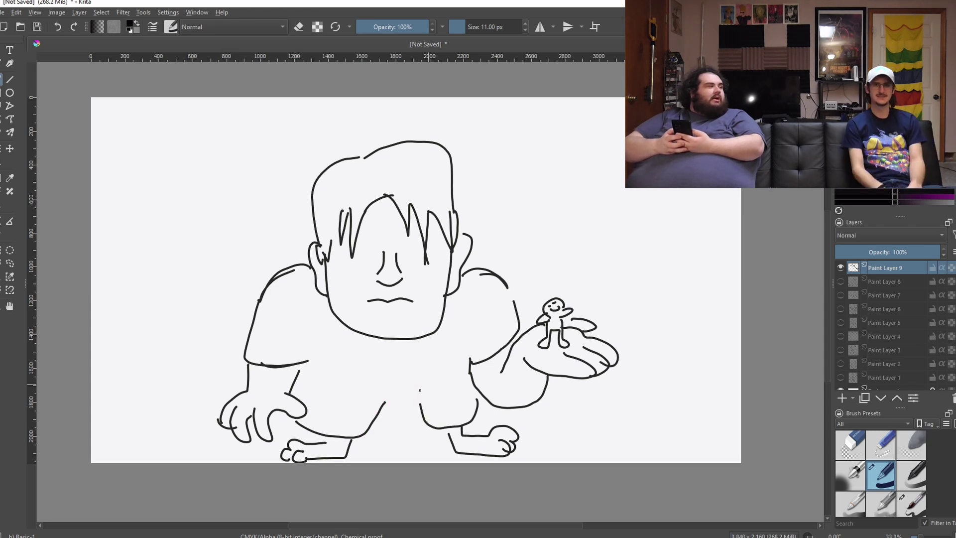
mouse_move(356, 438)
mouse_down()
mouse_move(421, 442)
mouse_move(396, 418)
mouse_move(398, 430)
mouse_move(405, 414)
mouse_move(367, 429)
mouse_up()
click(392, 410)
mouse_move(422, 409)
mouse_down()
mouse_move(402, 393)
mouse_move(392, 340)
mouse_move(403, 382)
mouse_up()
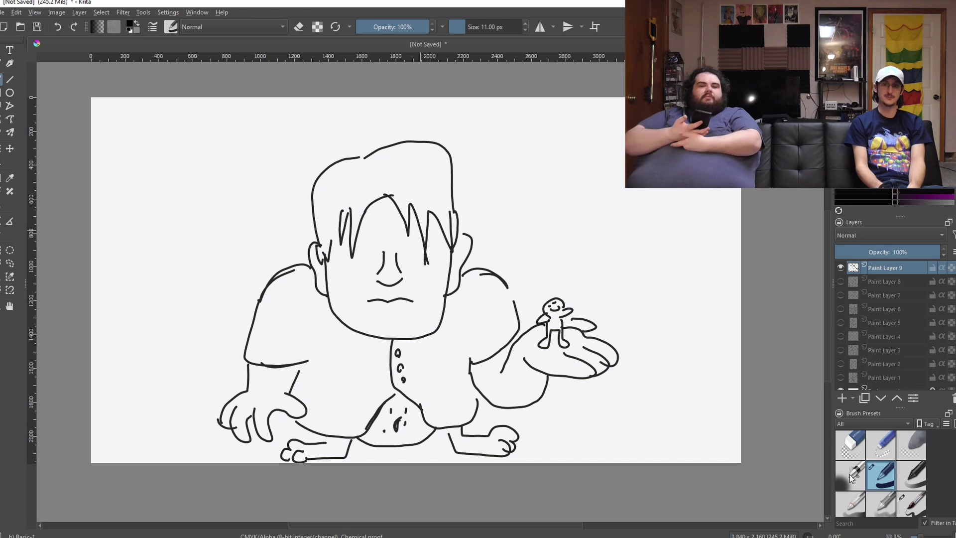
click(850, 475)
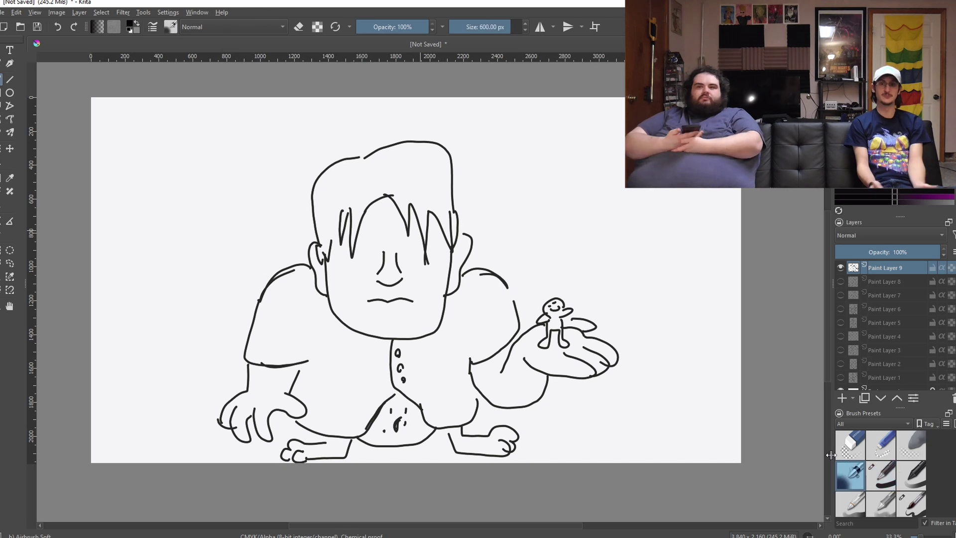
Set the airbrush to about 98 px and darken both eye sockets
click(481, 27)
mouse_move(422, 267)
mouse_down()
mouse_move(433, 249)
mouse_move(410, 267)
mouse_move(421, 259)
mouse_move(417, 248)
mouse_up()
mouse_move(351, 272)
mouse_down()
mouse_move(354, 259)
mouse_move(369, 259)
mouse_move(362, 246)
mouse_move(371, 252)
mouse_move(357, 250)
mouse_up()
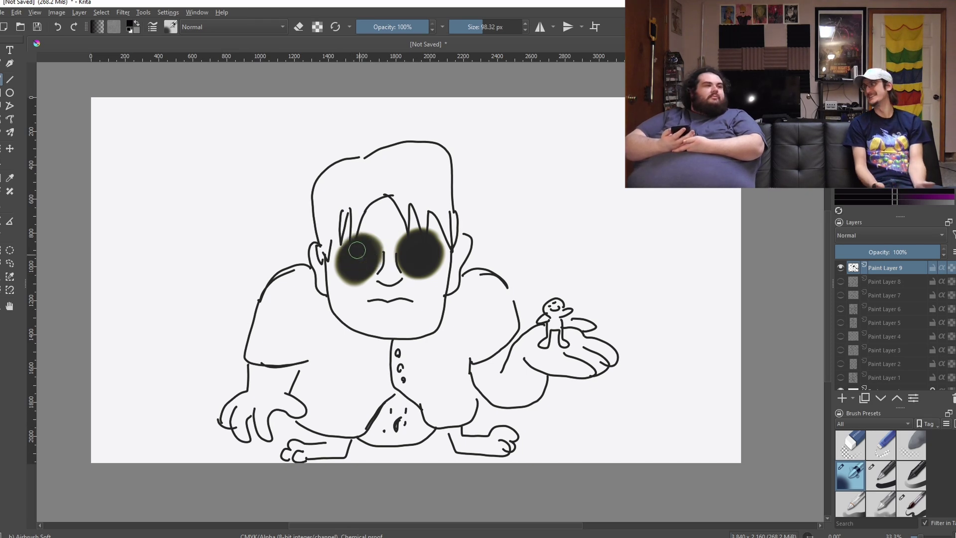
With the inking pen, draw heavy scowling eyebrows, frown lines and a face crease
click(880, 466)
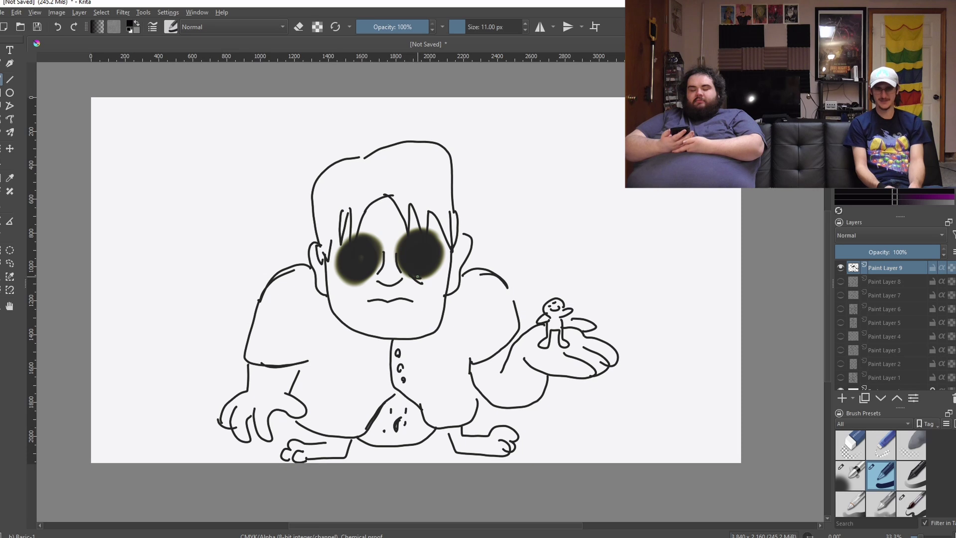
drag(429, 276, 369, 278)
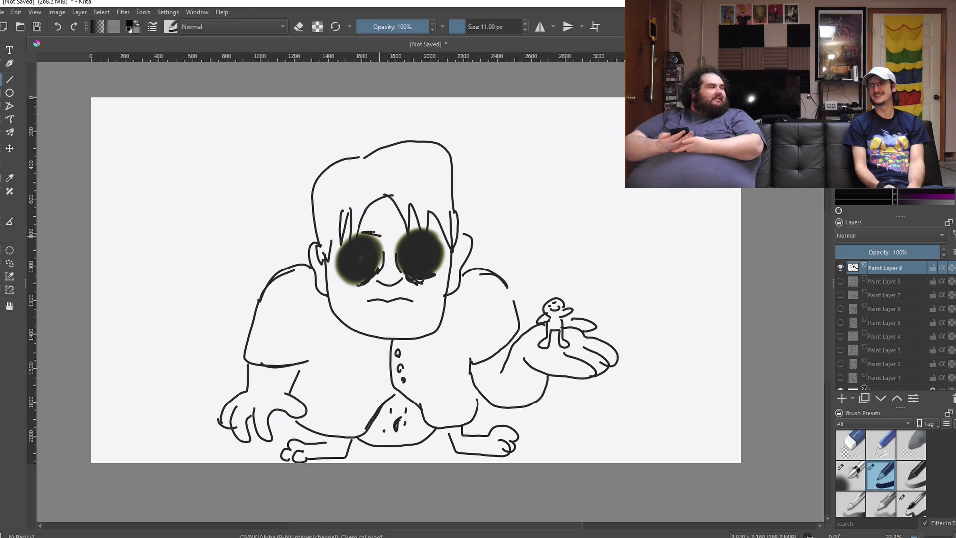
drag(332, 231, 359, 226)
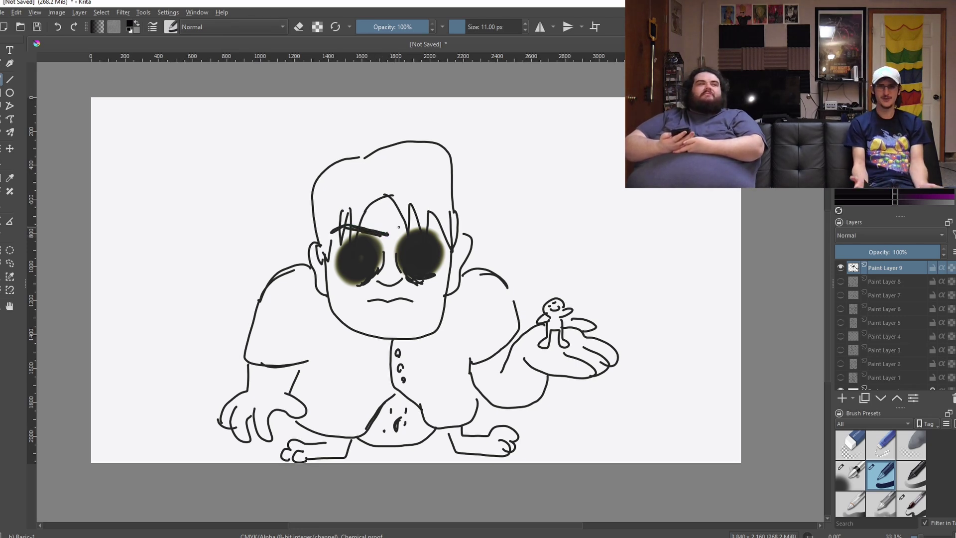
mouse_move(418, 212)
mouse_down()
mouse_move(445, 224)
mouse_move(394, 232)
mouse_move(430, 207)
mouse_move(388, 234)
mouse_move(393, 209)
mouse_up()
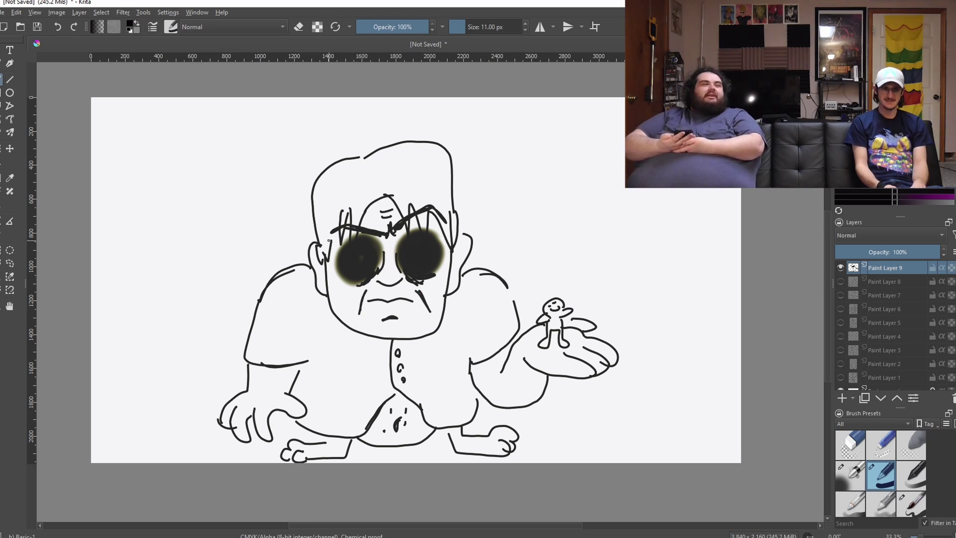
drag(329, 241, 330, 220)
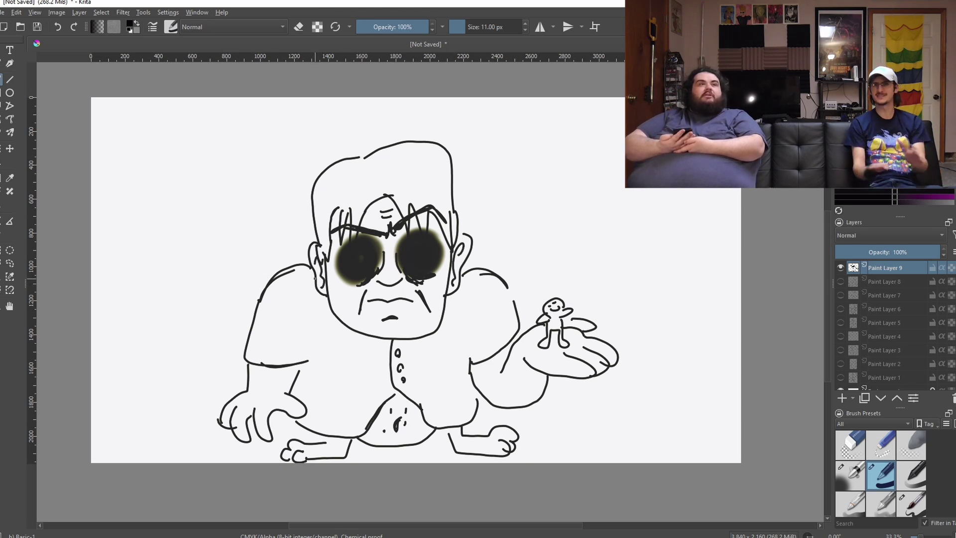
Set the paint colour to a saturated pure red
click(133, 25)
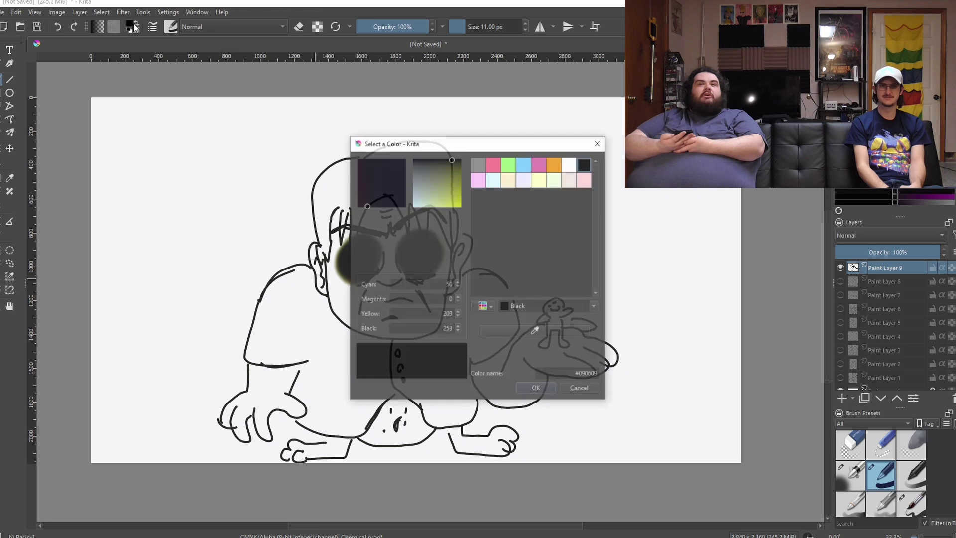
click(493, 165)
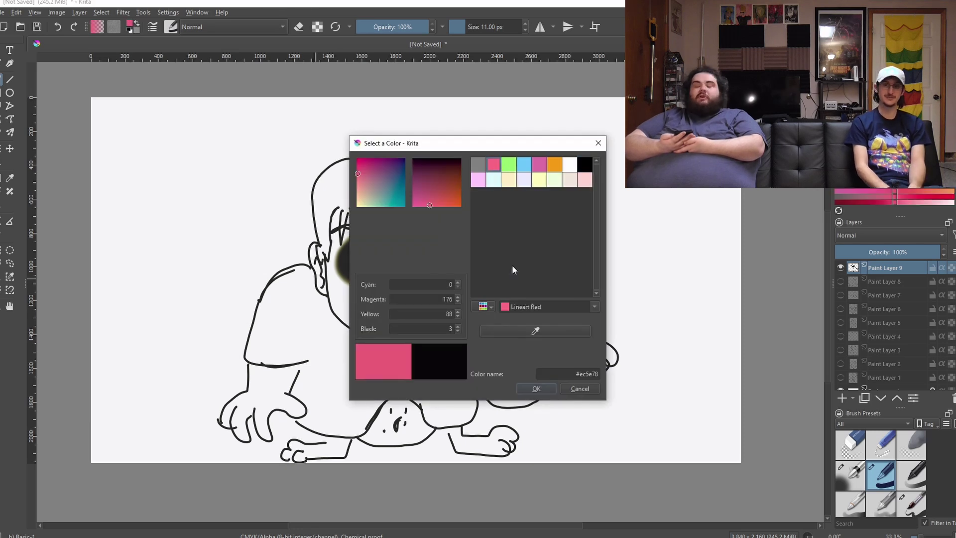
click(359, 159)
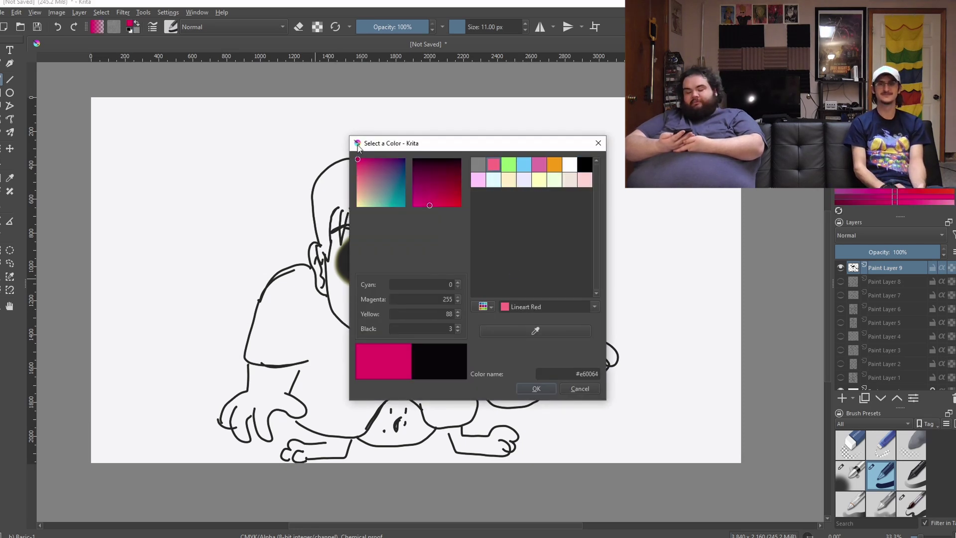
click(460, 205)
click(537, 388)
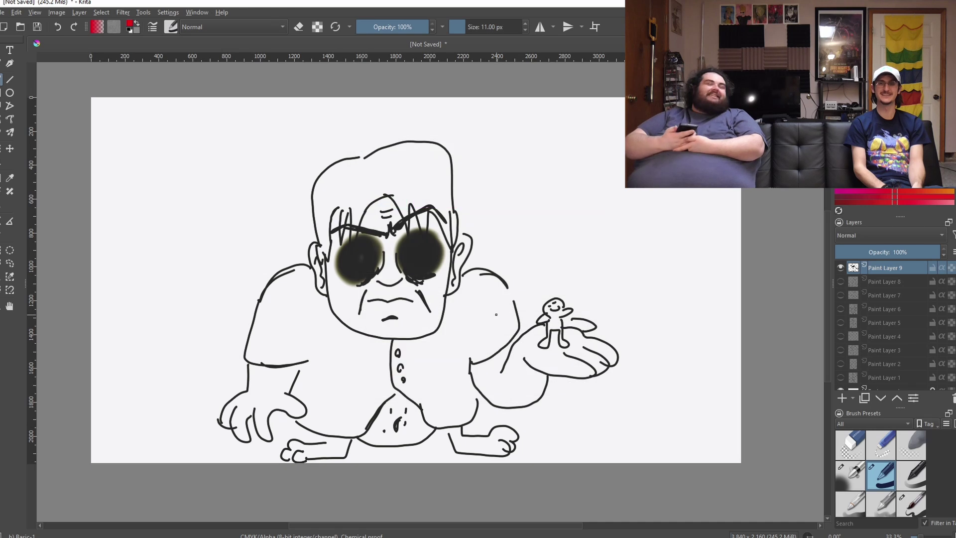
With the Airbrush Soft preset at ~98 px, dab a red glow into each eye
click(856, 476)
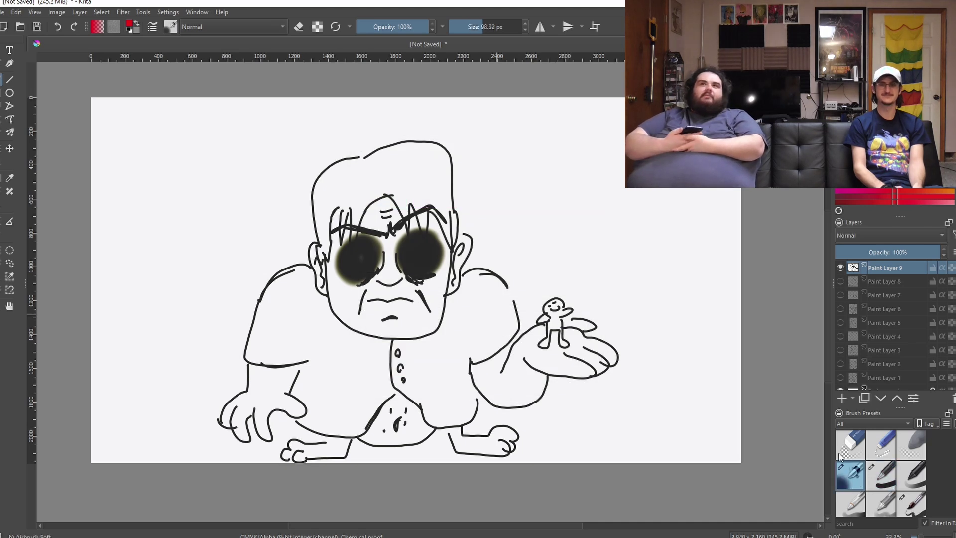
click(420, 256)
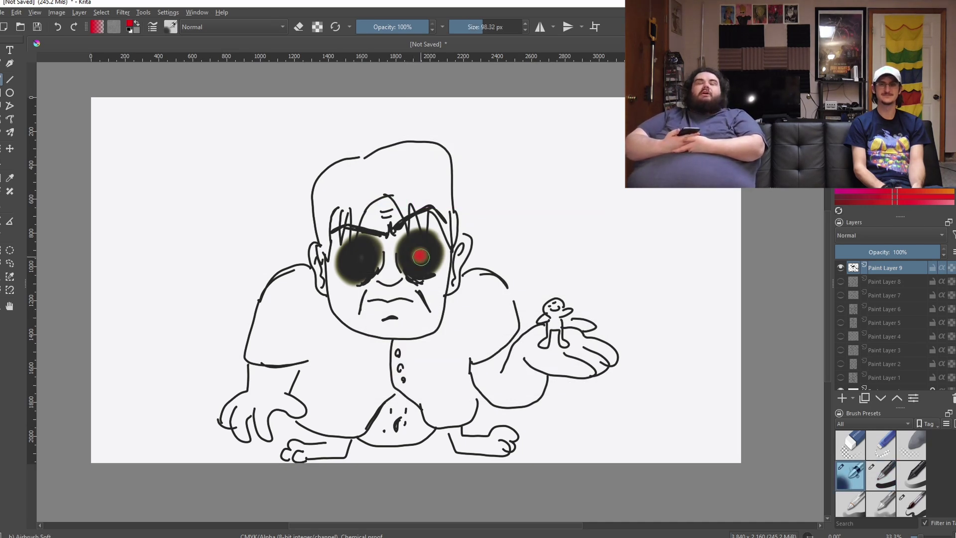
click(357, 258)
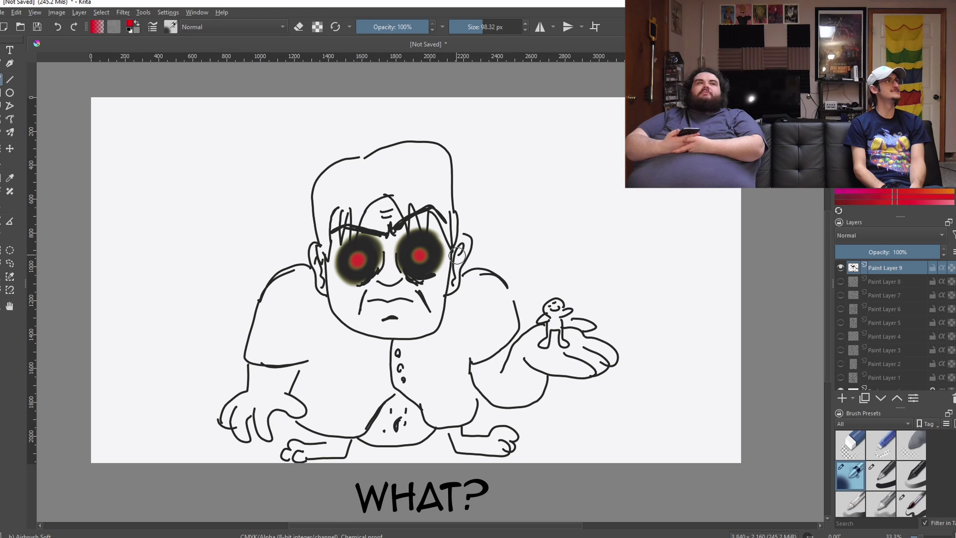
Switch to the Basic-1 brush and undo a stray red stroke beside the right eye
click(172, 29)
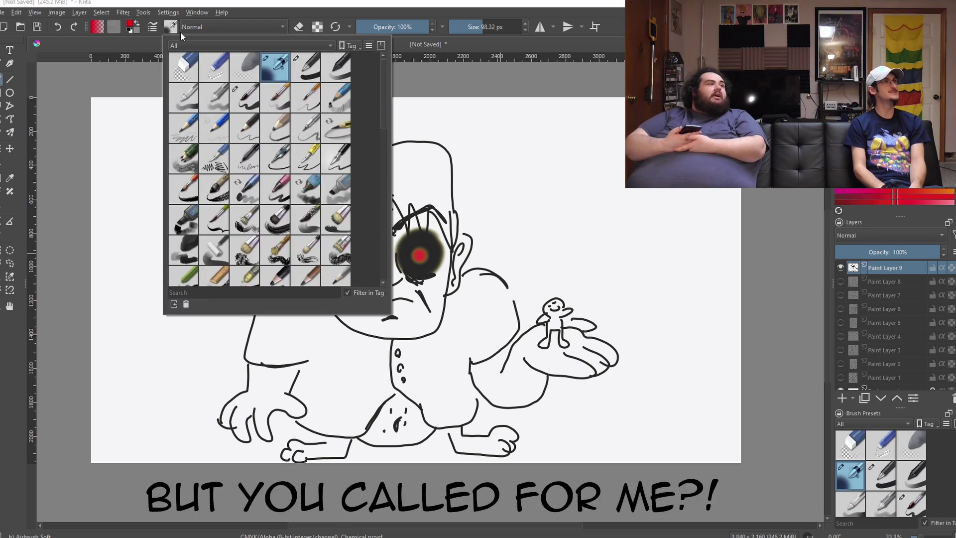
click(305, 67)
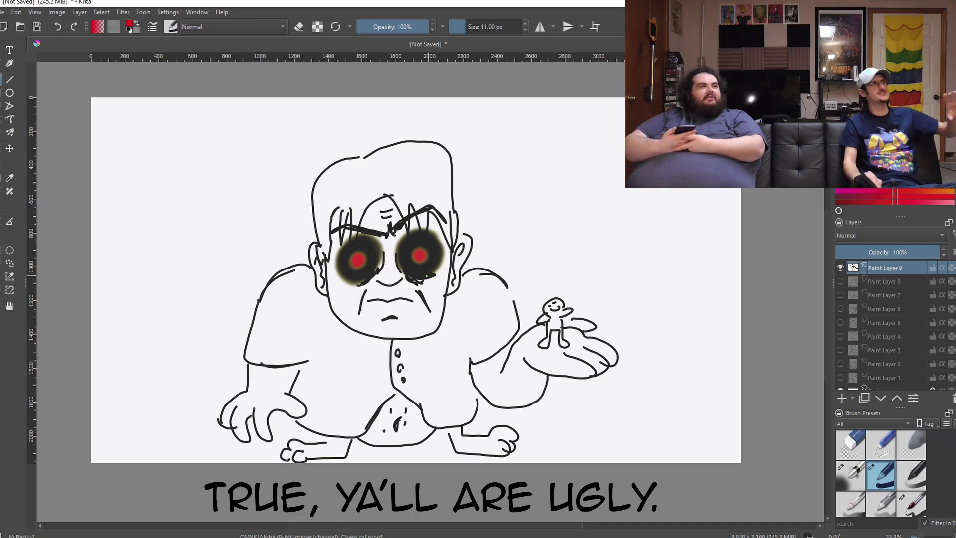
drag(428, 274, 437, 268)
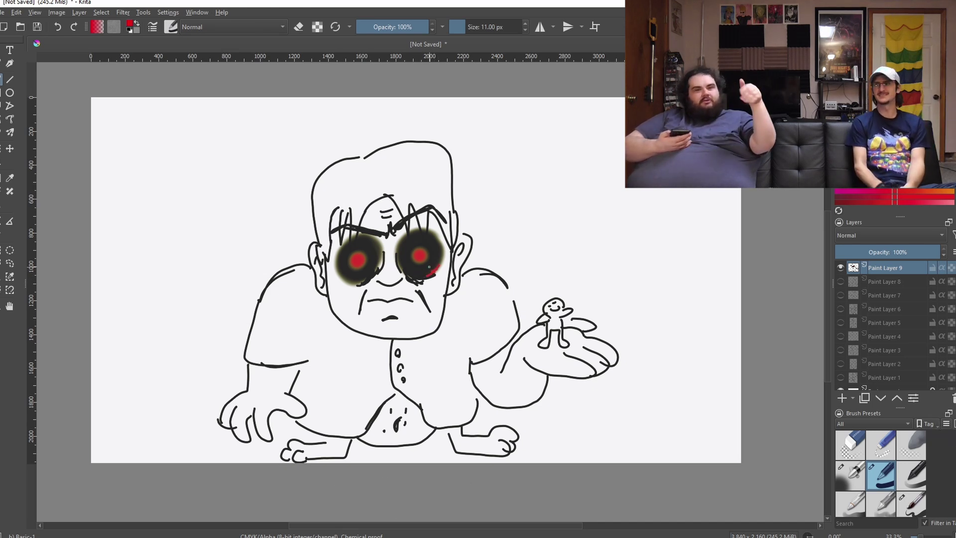
key(ctrl+z)
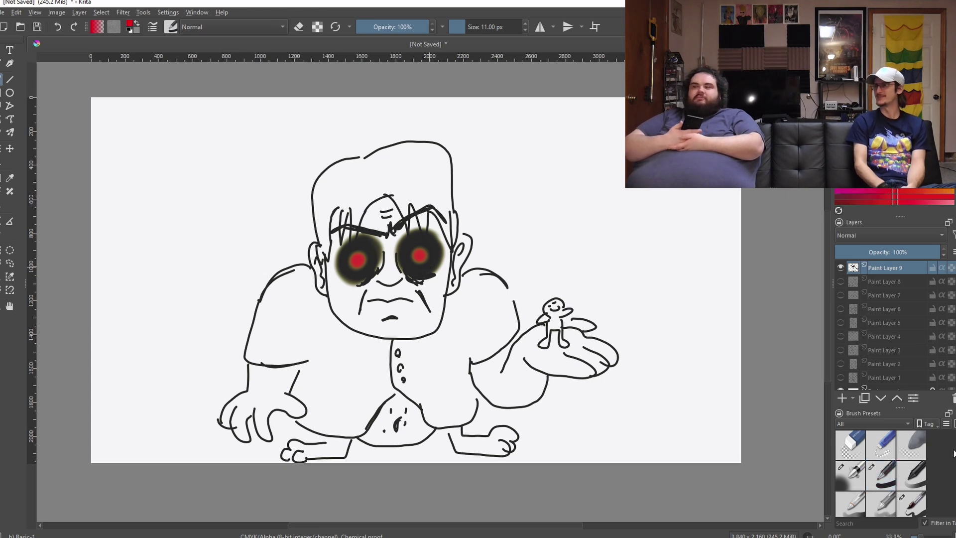
Draw red blood tears dripping from both eyes with the Ink-7 Brush Rough preset
scroll(952, 447, down, 1)
scroll(881, 470, down, 4)
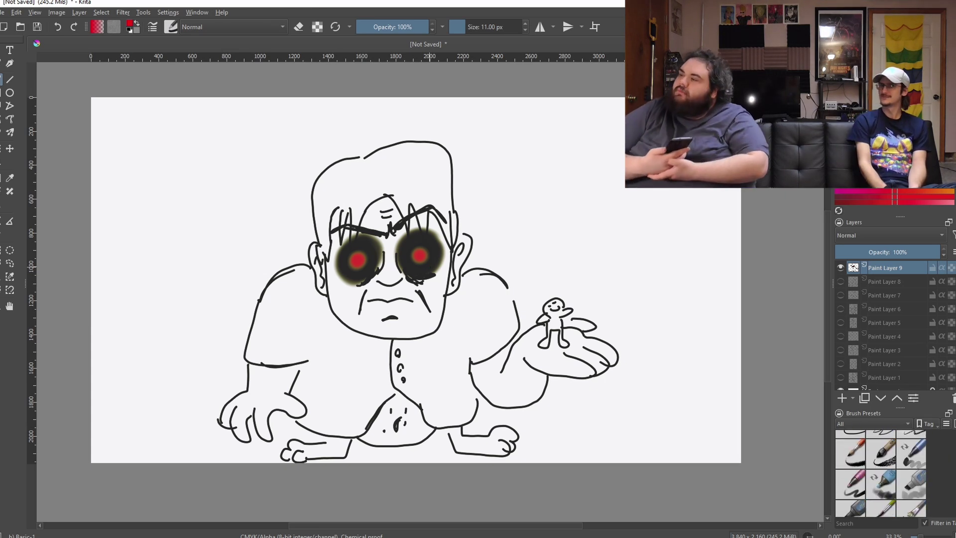
click(851, 465)
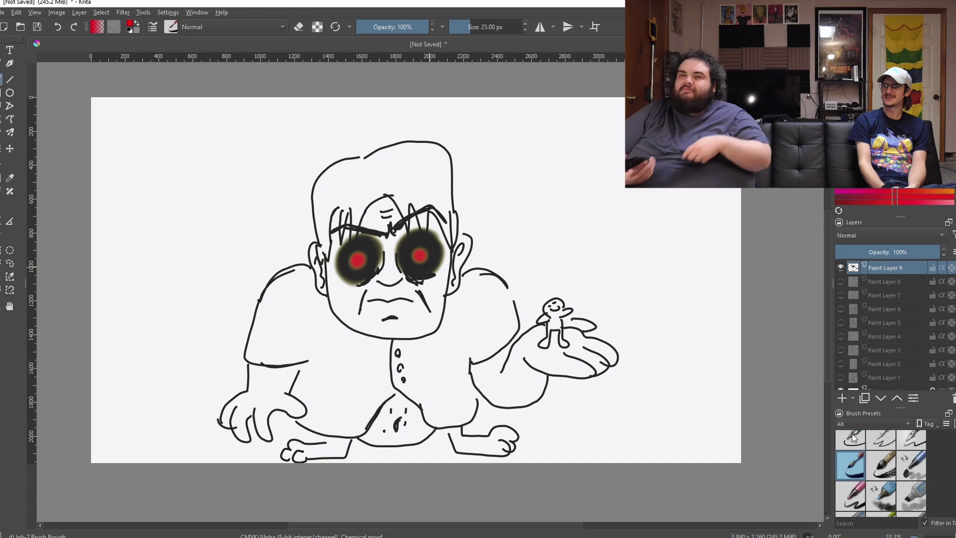
click(430, 277)
drag(430, 277, 431, 304)
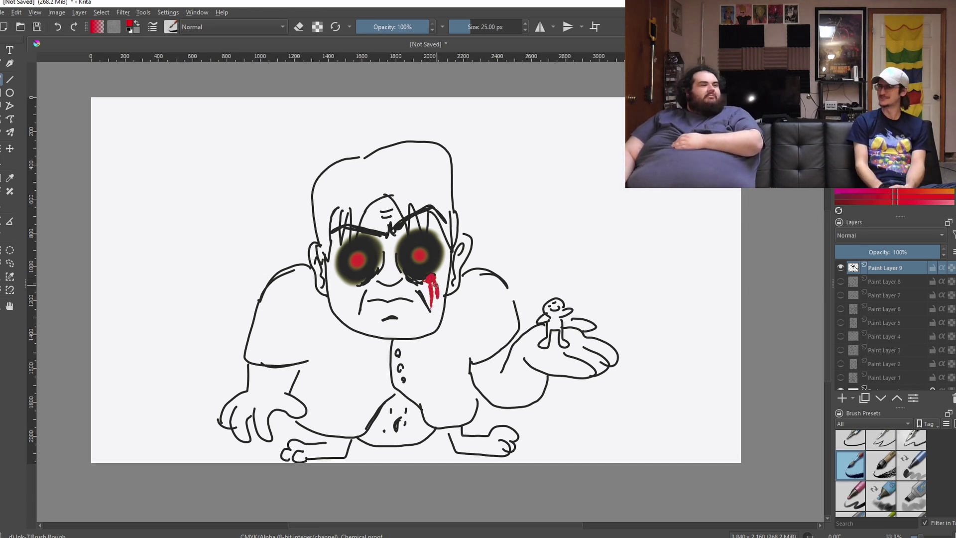
drag(349, 284, 350, 304)
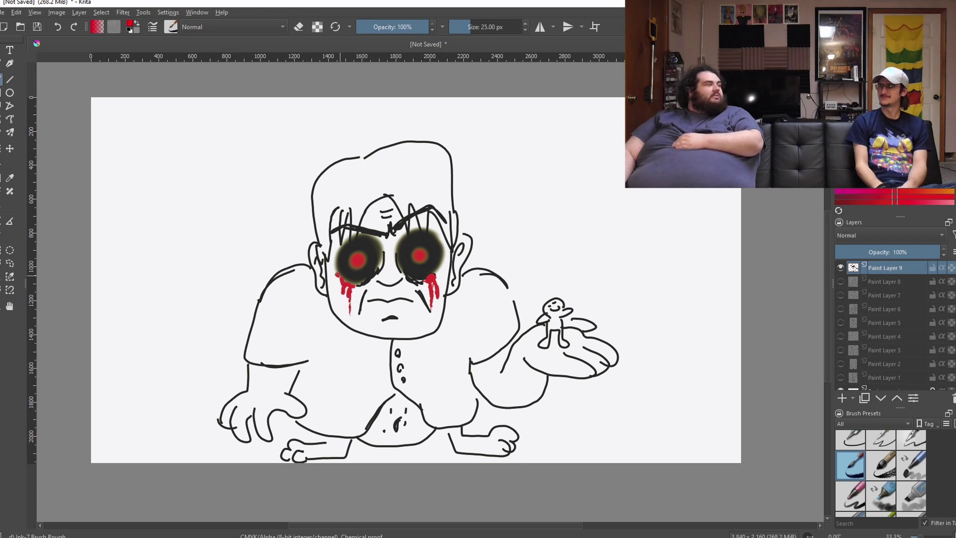
drag(433, 280, 438, 255)
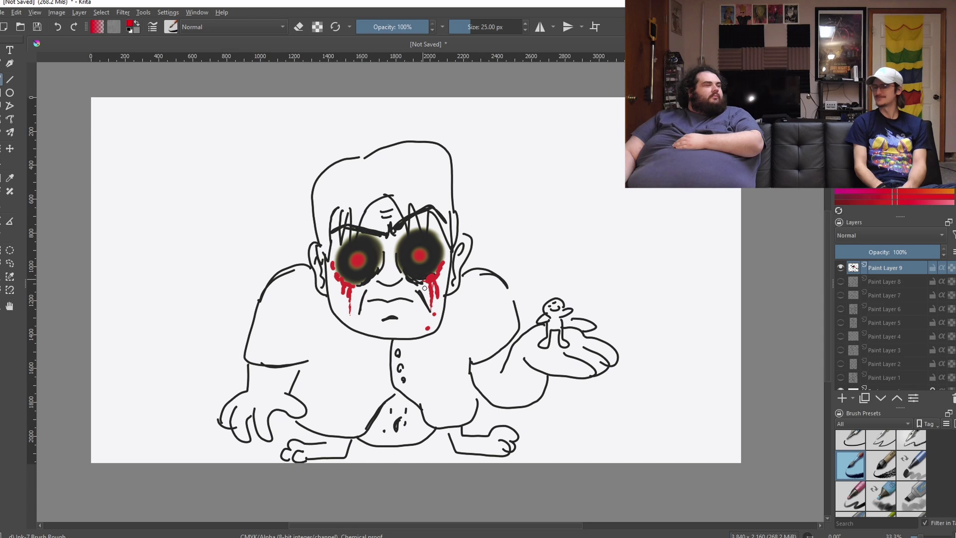
Spatter red dots on the left cheek and across the chest
click(349, 328)
click(350, 388)
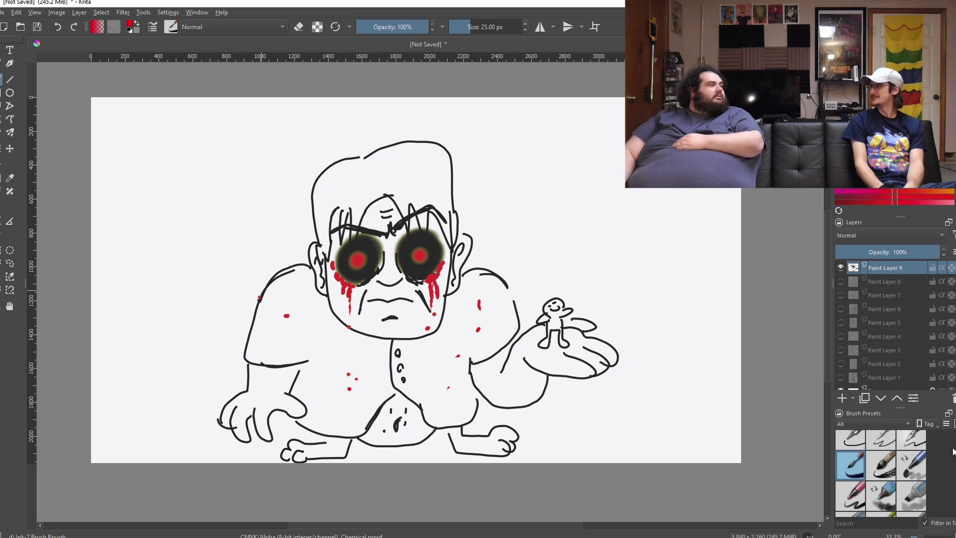
scroll(882, 468, up, 3)
click(871, 470)
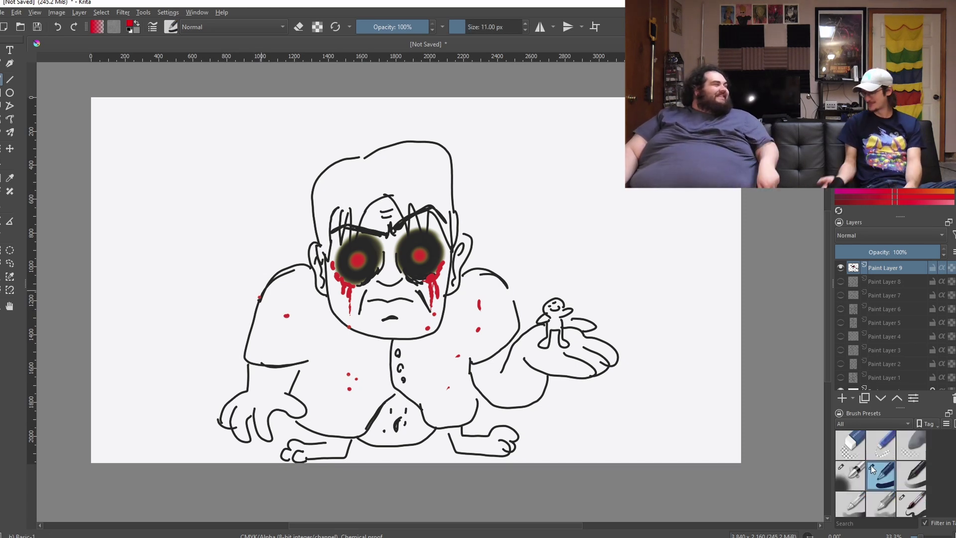
Sample black from the line work and set the brush size to 2.36 px
click(10, 178)
mouse_move(329, 260)
mouse_down()
mouse_move(314, 263)
mouse_move(293, 225)
mouse_up()
click(3, 84)
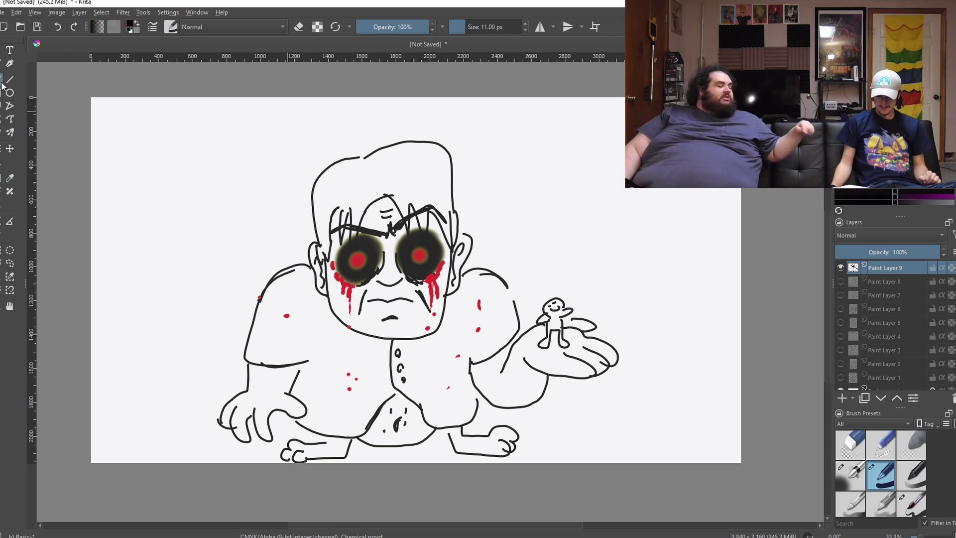
click(462, 26)
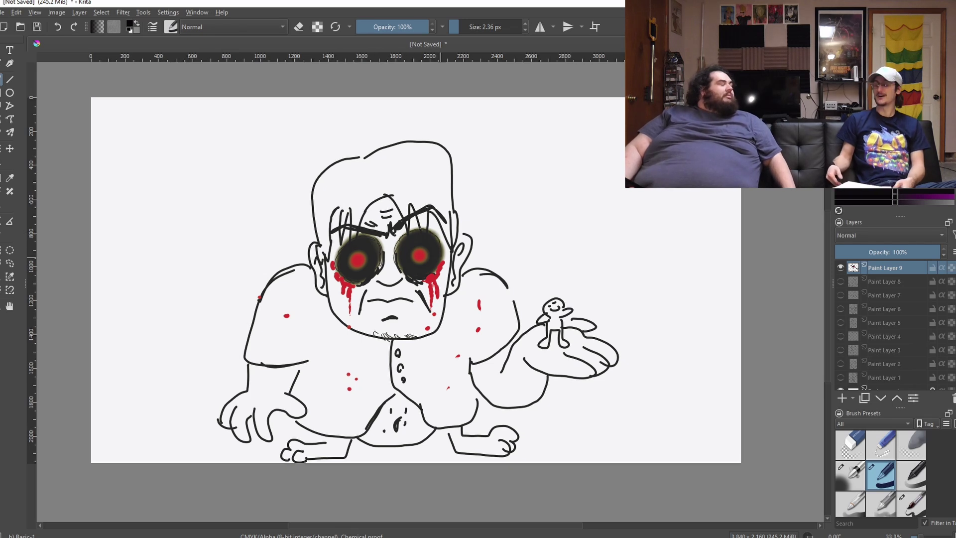
Try white and Lineart Red as paint colours, then settle back on black
click(131, 25)
click(569, 165)
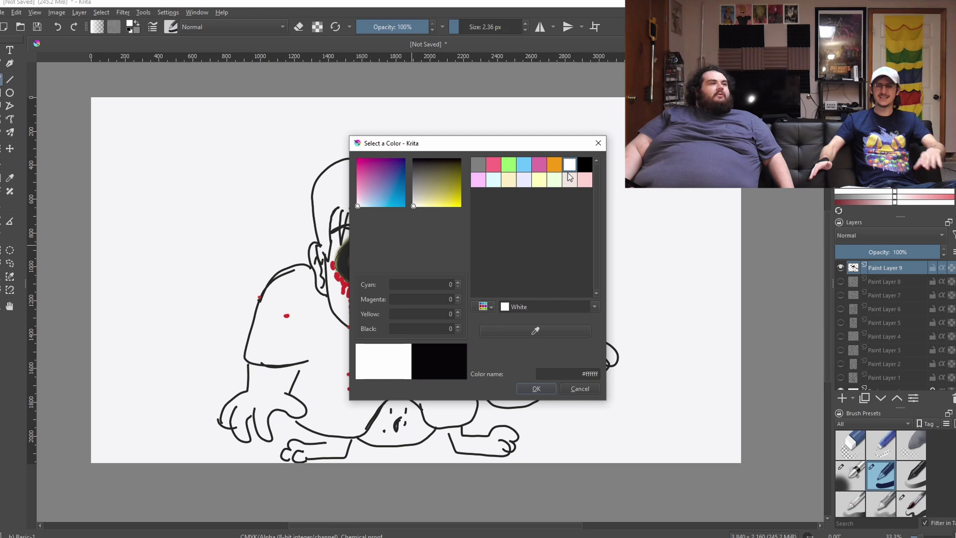
click(536, 388)
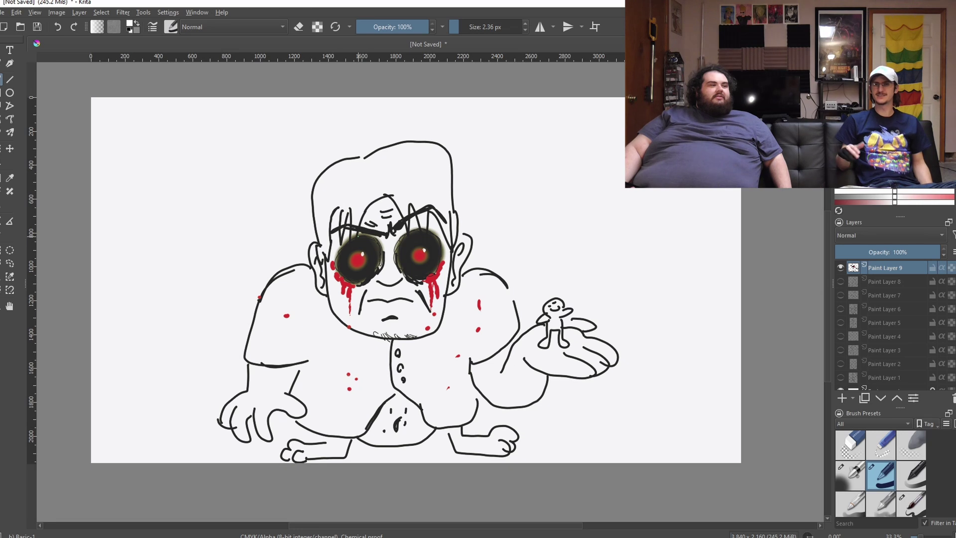
click(131, 27)
click(499, 165)
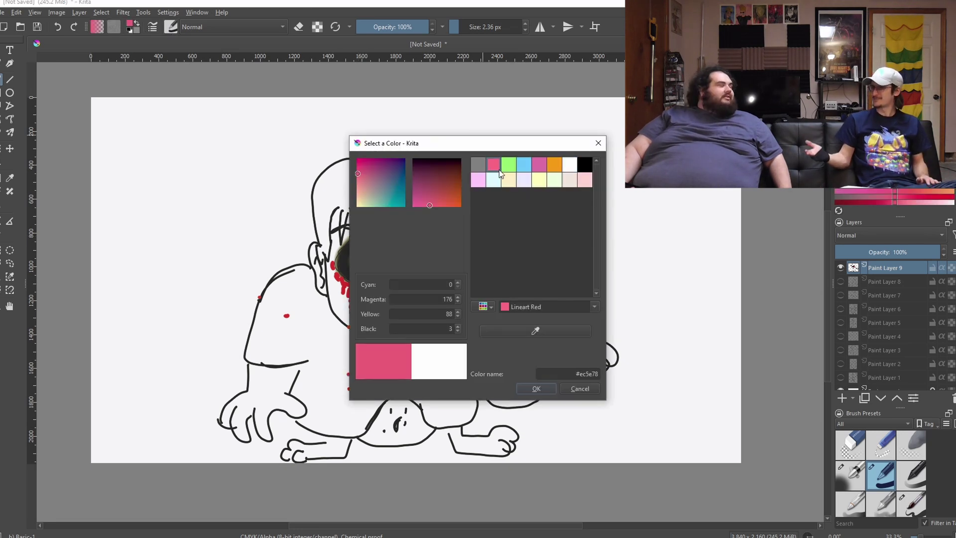
key(Return)
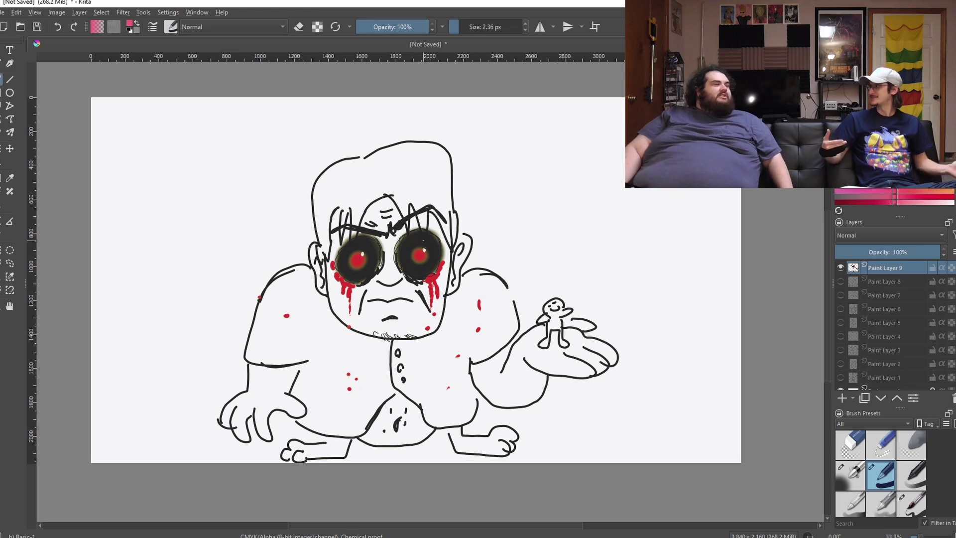
click(131, 27)
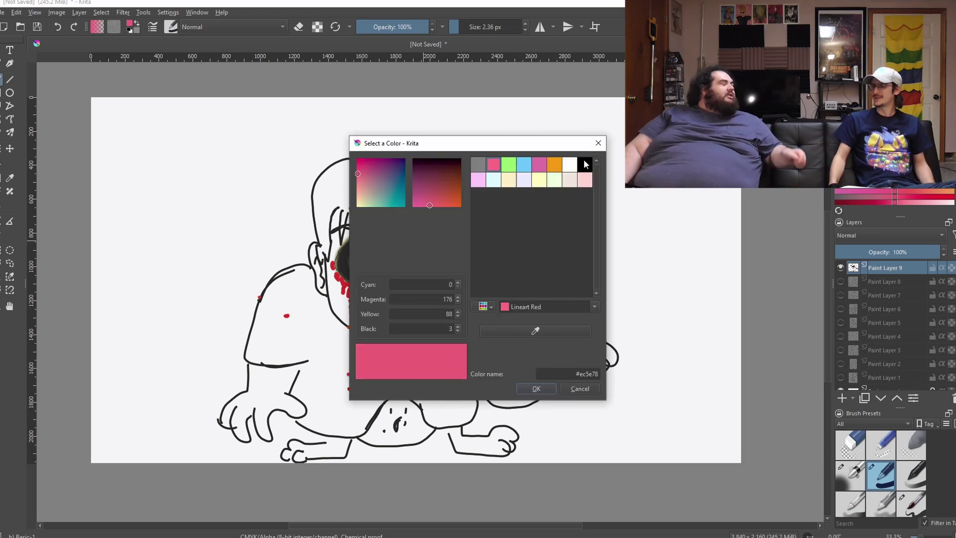
click(584, 164)
key(Return)
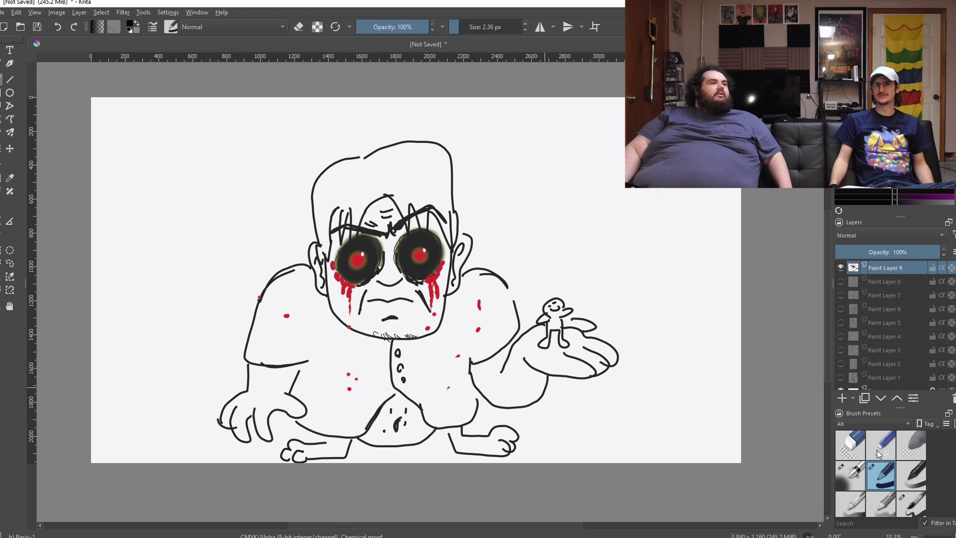